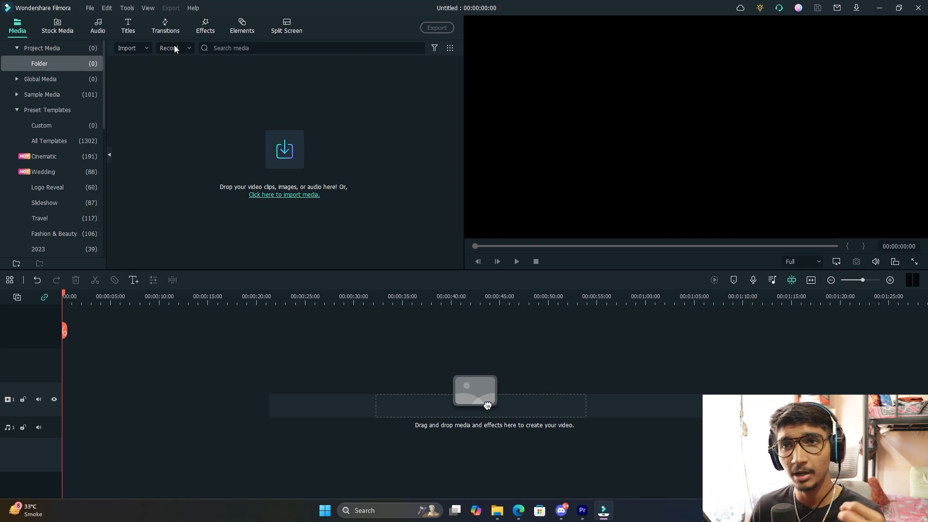
# - Look through the stock media downloads, the audio library and the recommended title templates, dismissing the similar-assets tip
pyautogui.click(57, 25)
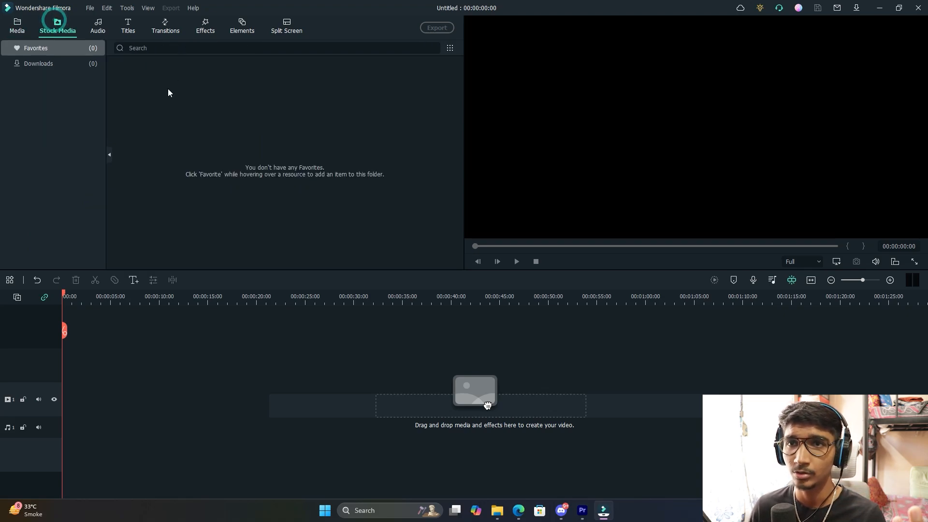
pyautogui.click(35, 63)
pyautogui.click(70, 112)
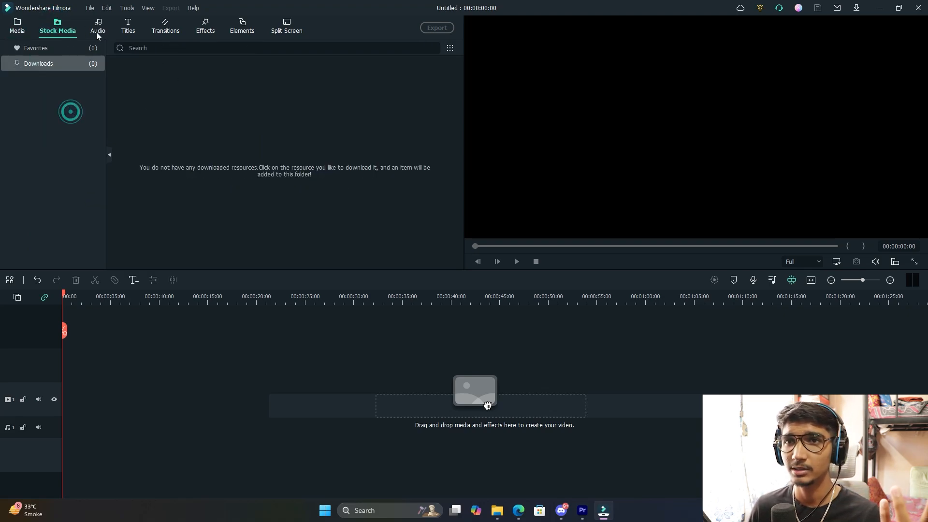
pyautogui.click(97, 30)
pyautogui.click(130, 27)
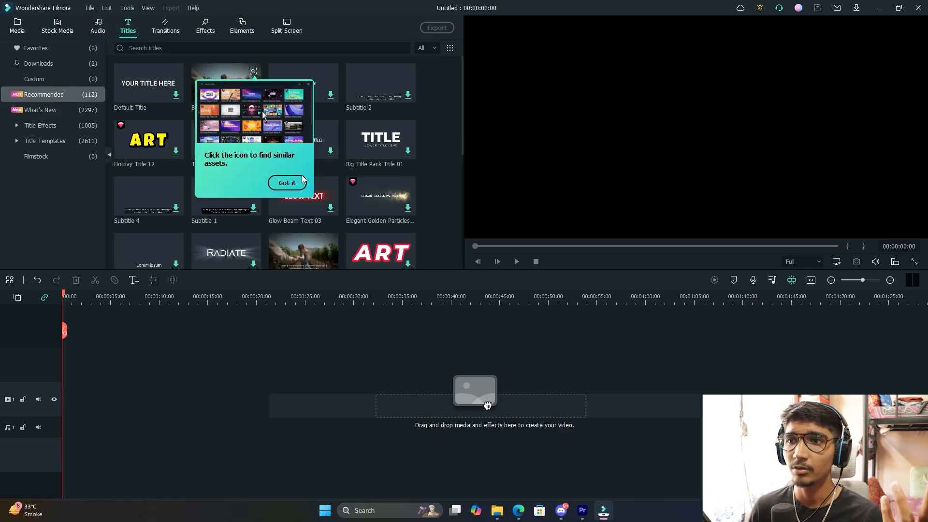
pyautogui.click(287, 182)
pyautogui.scroll(-10, 366, 160)
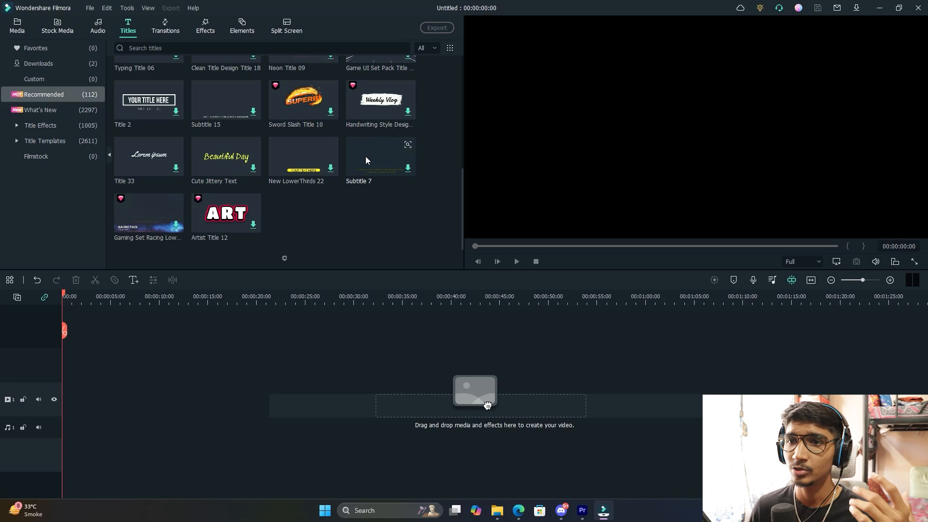
pyautogui.scroll(-8, 365, 155)
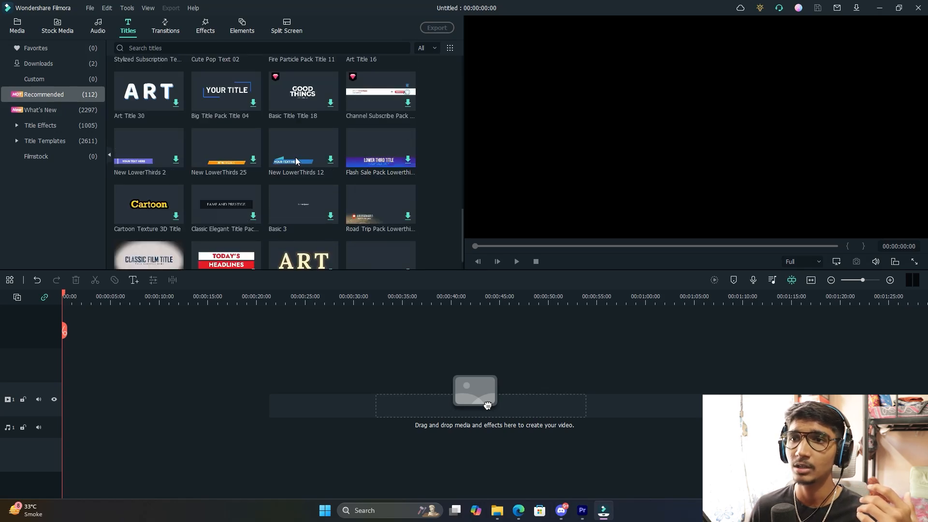
pyautogui.scroll(-5, 348, 145)
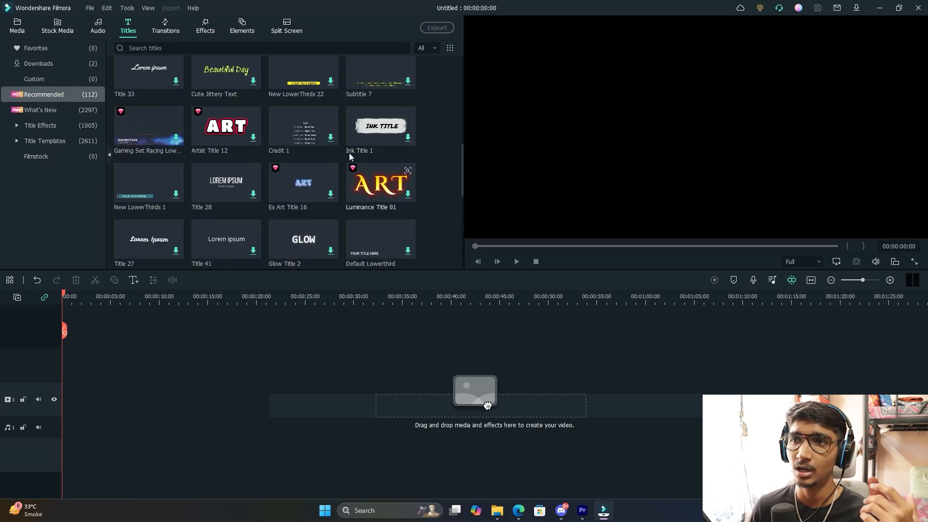
pyautogui.scroll(10, 372, 128)
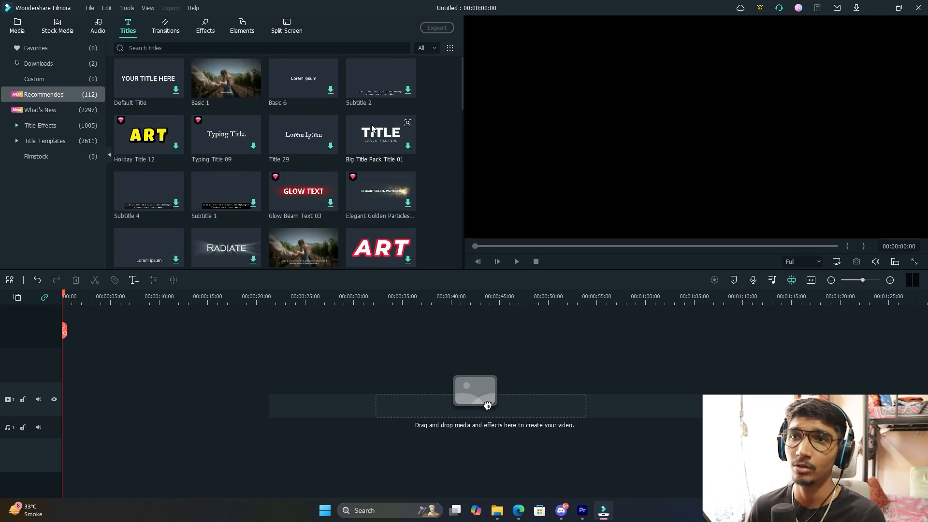
# - Browse the recommended transitions, effects and elements libraries
pyautogui.click(165, 25)
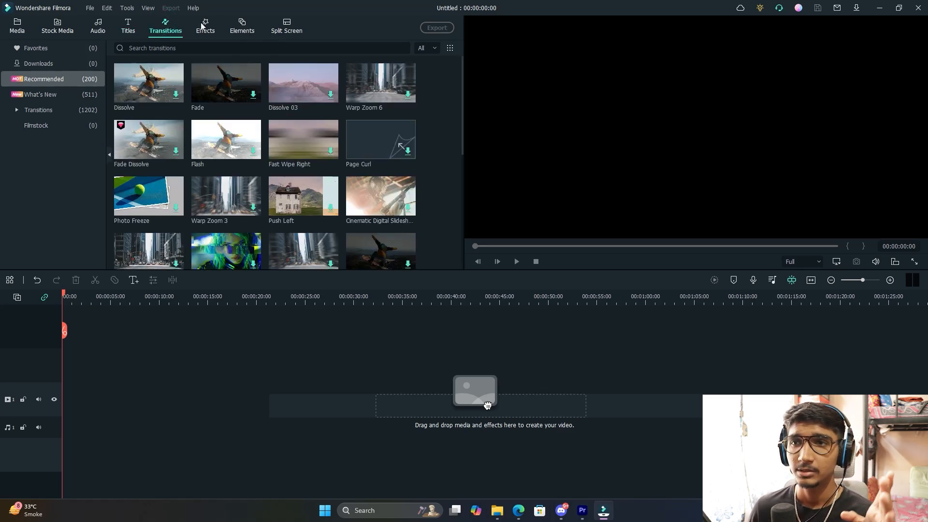
pyautogui.click(203, 25)
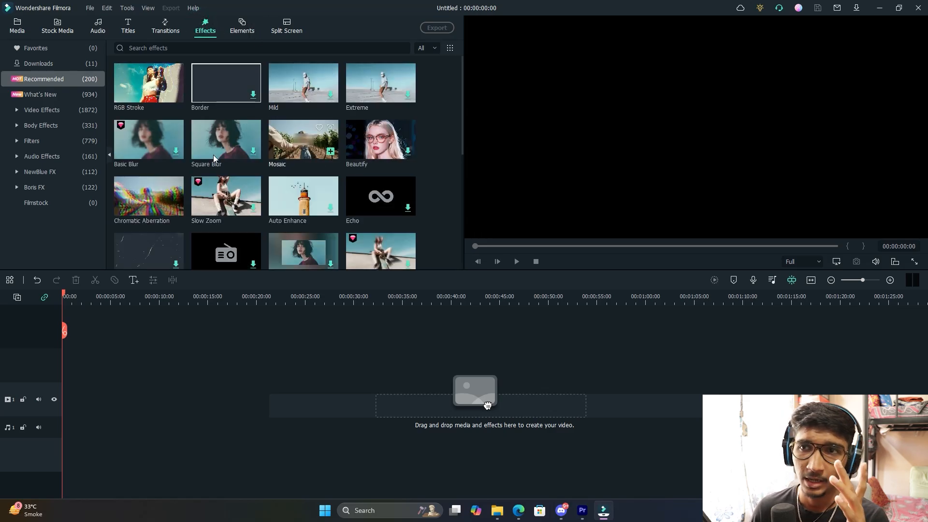
pyautogui.scroll(-2, 174, 146)
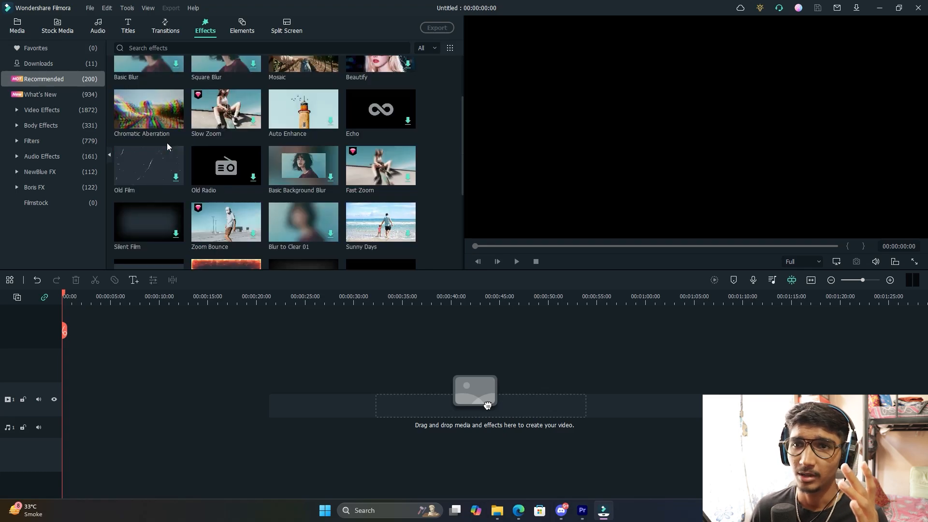
pyautogui.scroll(-5, 316, 192)
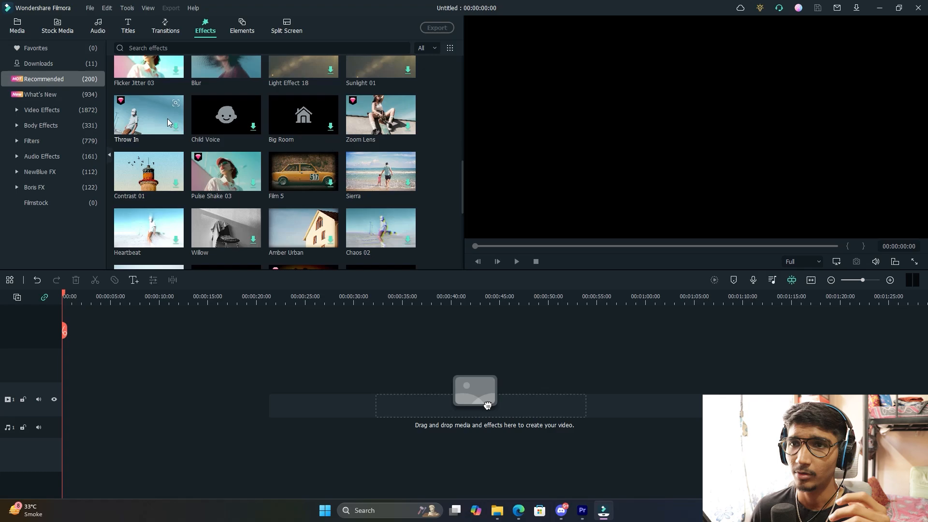
pyautogui.scroll(-3, 265, 132)
pyautogui.scroll(-2, 366, 195)
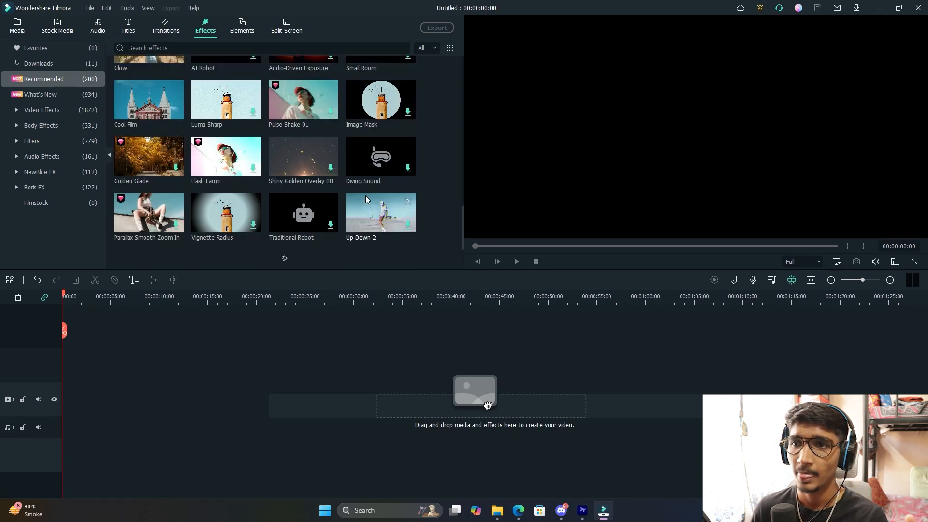
pyautogui.scroll(-4, 359, 195)
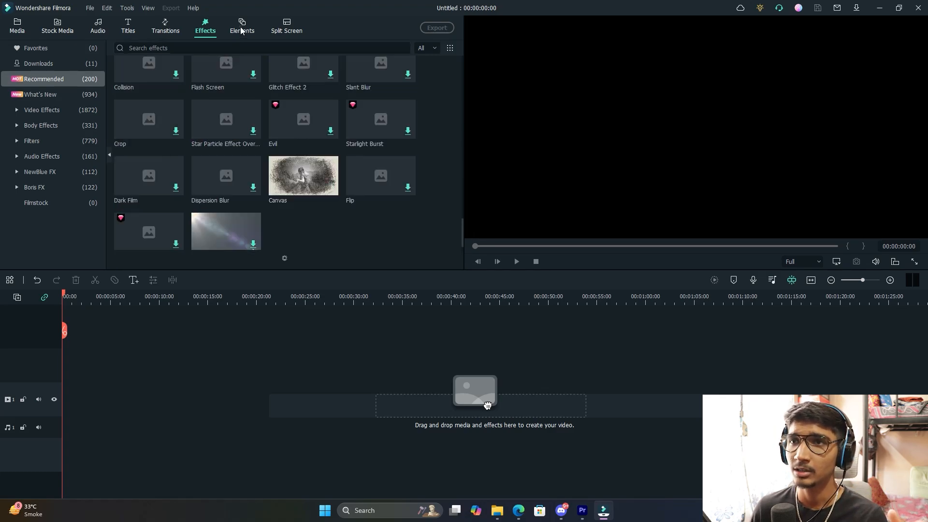
pyautogui.click(243, 25)
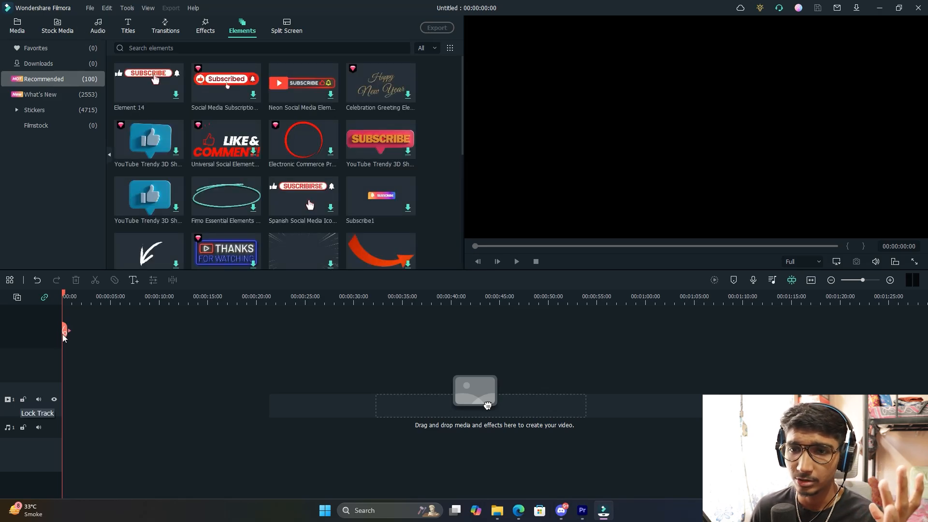
# - Try moving the playhead to about 19 seconds and toggling the video track's lock, and return the playhead to the start
pyautogui.moveTo(65, 331); pyautogui.dragTo(250, 386)
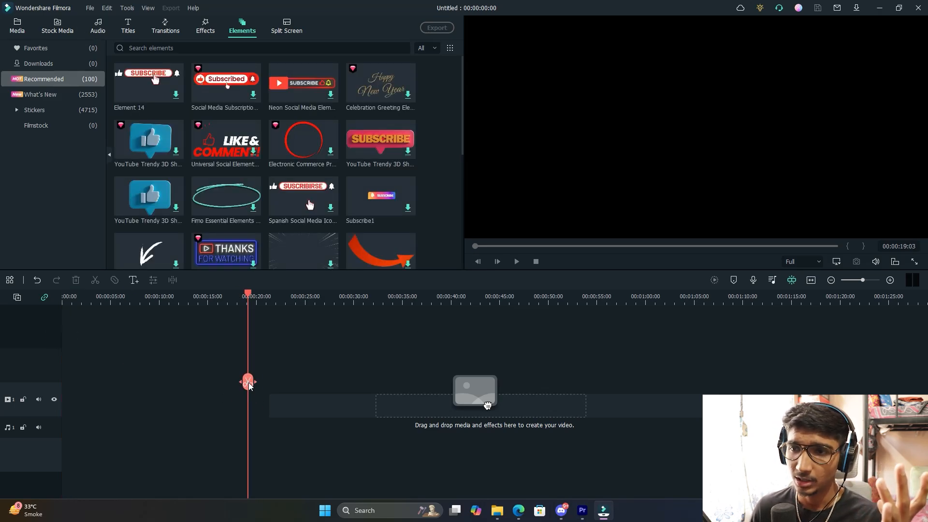
pyautogui.click(22, 402)
pyautogui.click(23, 403)
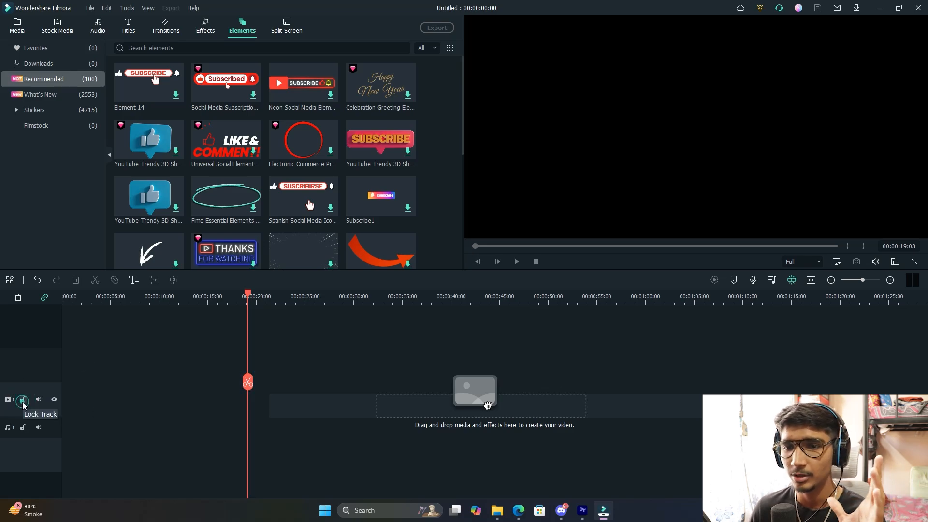
pyautogui.moveTo(238, 377); pyautogui.dragTo(93, 378)
pyautogui.moveTo(250, 382); pyautogui.dragTo(53, 398)
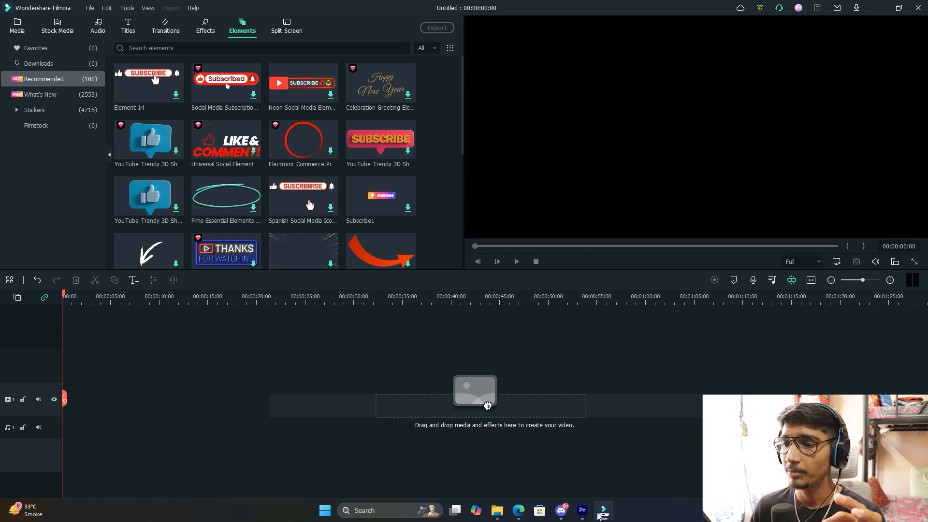
# - Switch to Adobe Premiere Pro and resize the panels so that the timeline is slightly taller and the project panel slightly wider
pyautogui.click(582, 510)
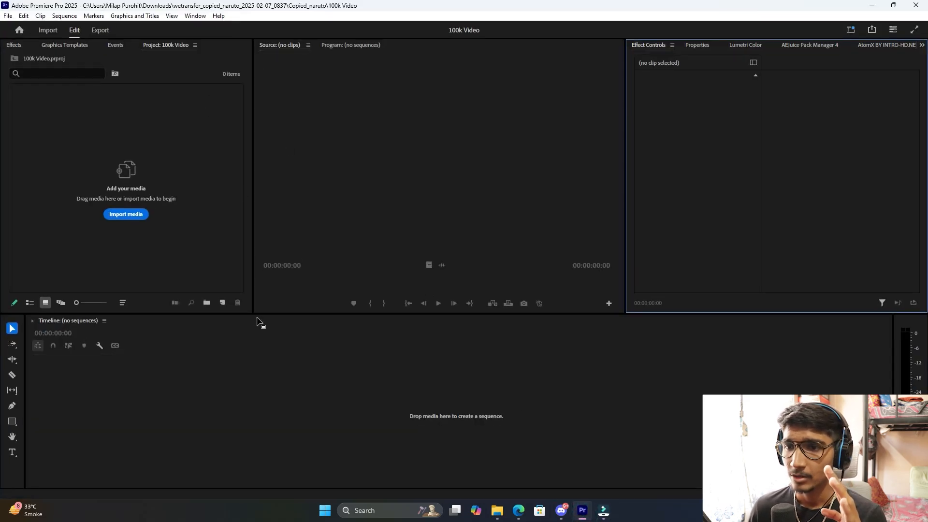
pyautogui.moveTo(251, 313); pyautogui.dragTo(258, 278)
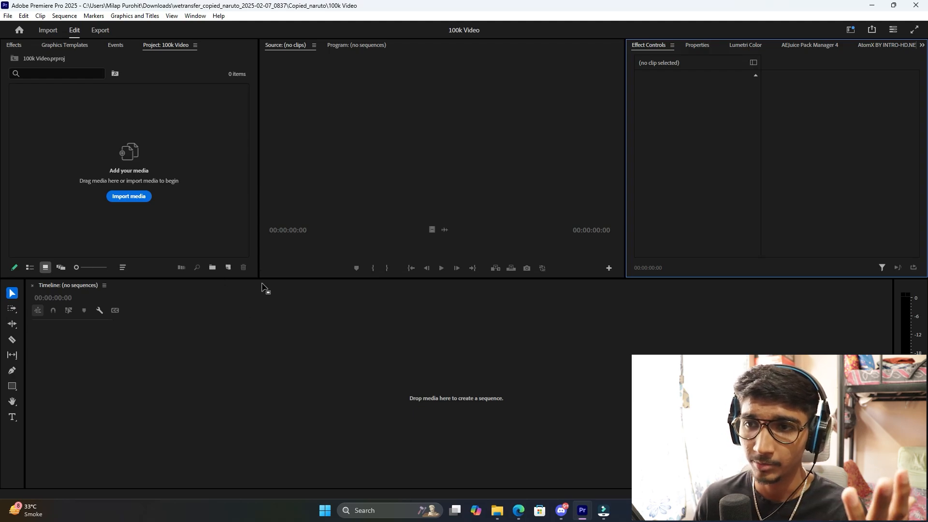
pyautogui.moveTo(260, 278); pyautogui.dragTo(258, 293)
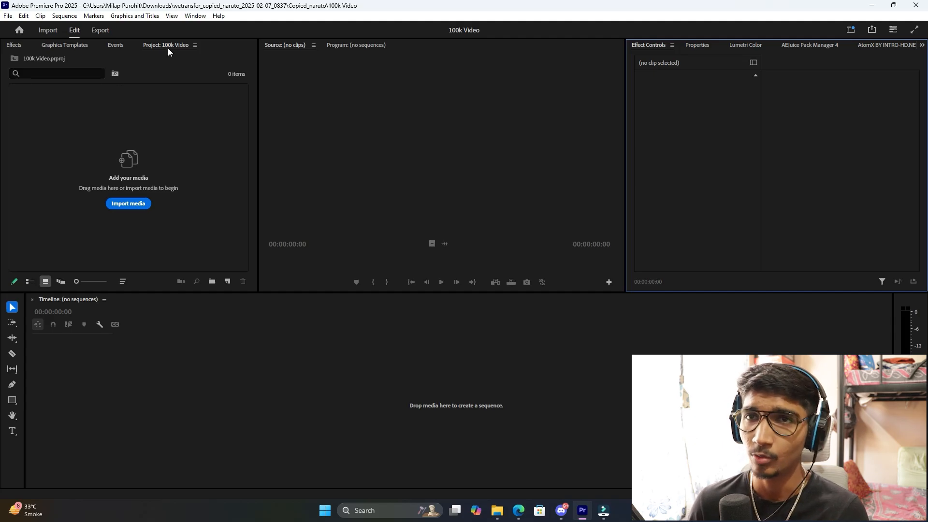
# - View the Import and Export workspaces and return to the Edit workspace
pyautogui.click(49, 31)
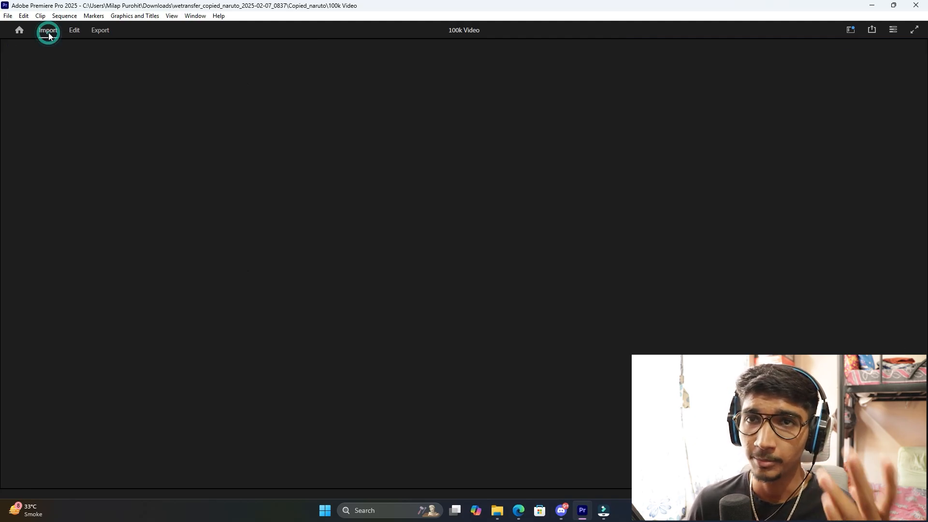
pyautogui.click(73, 31)
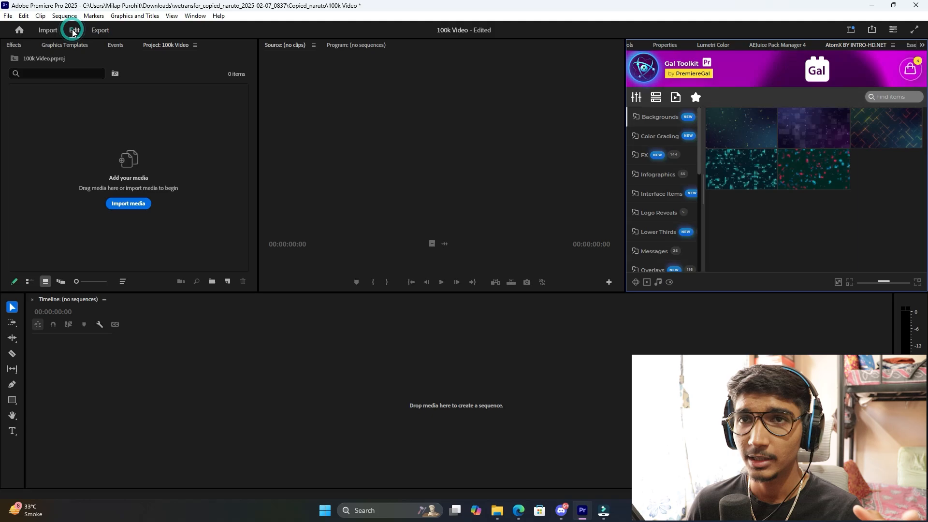
pyautogui.click(100, 31)
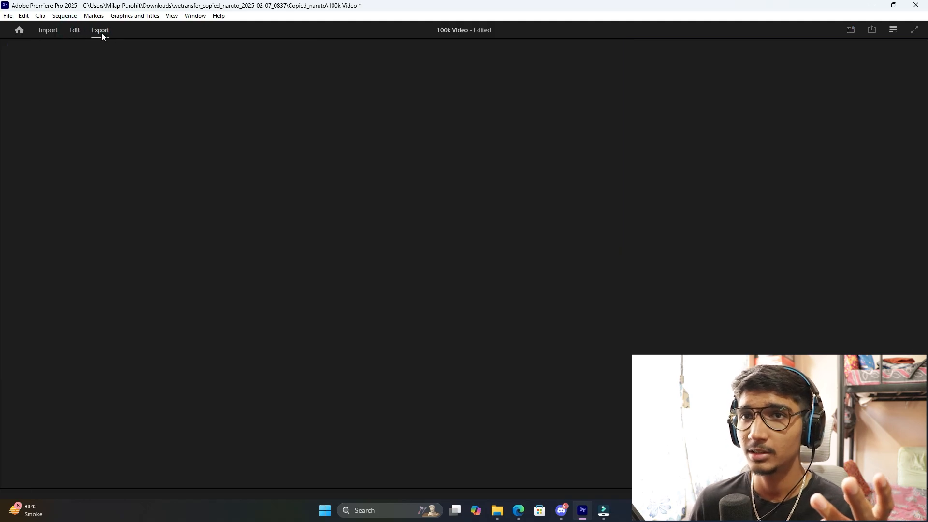
pyautogui.click(73, 32)
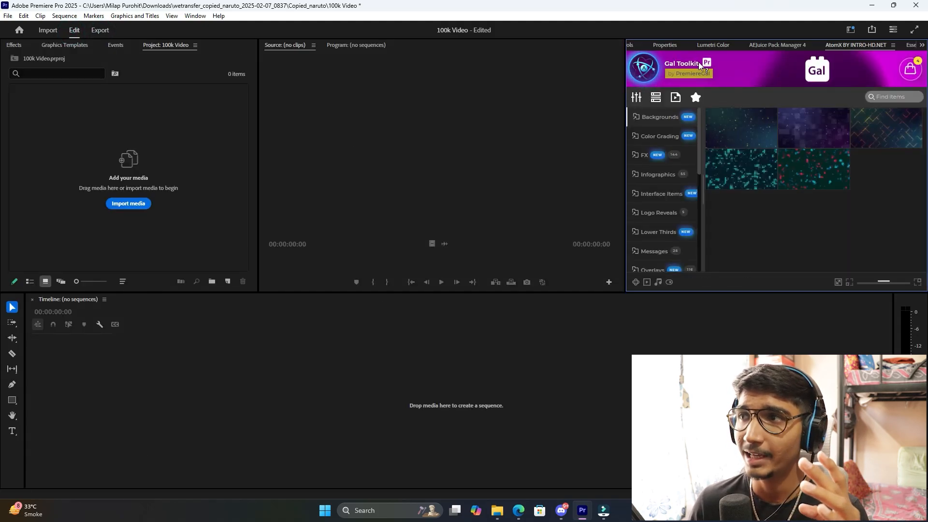
# - Show the Lumetri Color controls and look through the Graphics Templates, Events and Project contents, ending on the Effects list
pyautogui.click(711, 45)
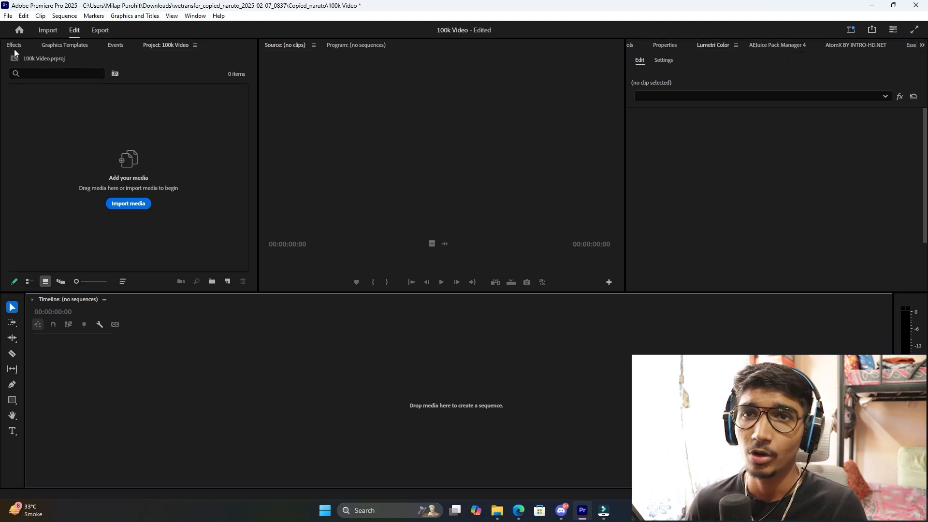
pyautogui.click(15, 45)
pyautogui.click(72, 46)
pyautogui.click(113, 46)
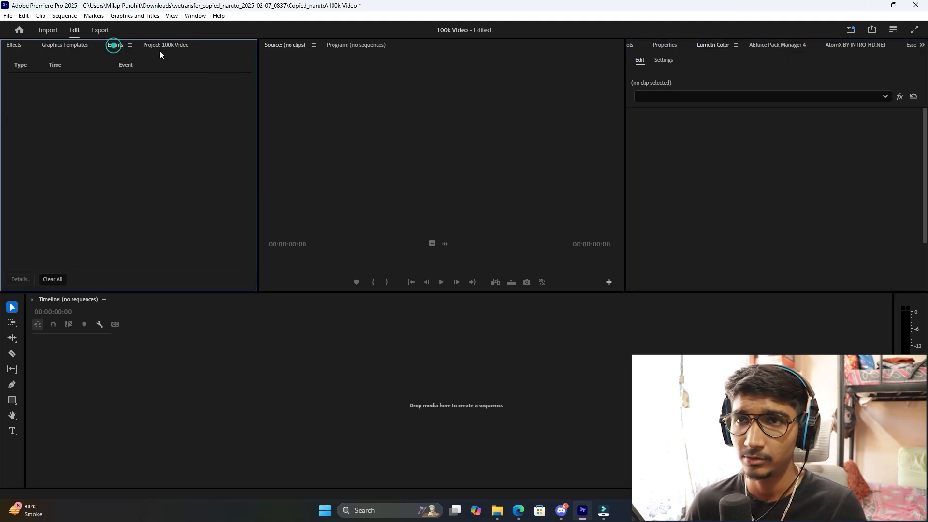
pyautogui.click(163, 45)
pyautogui.click(14, 45)
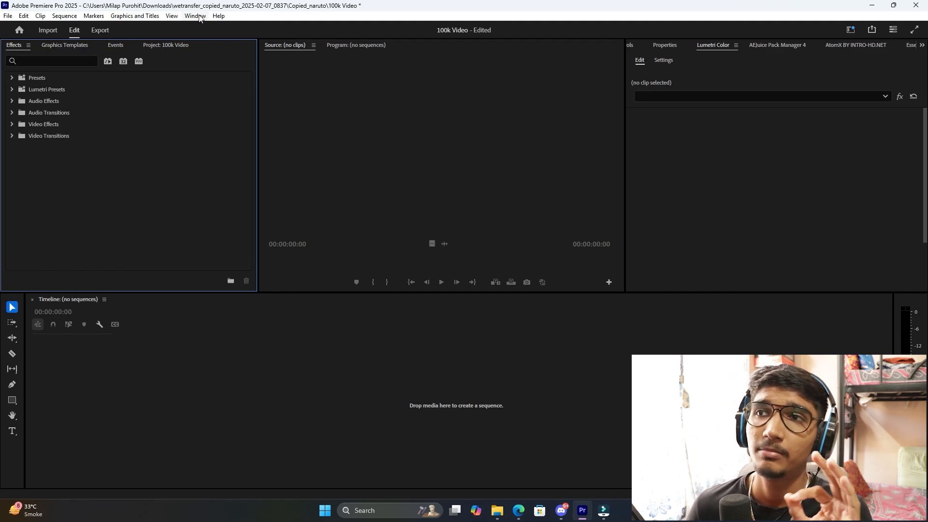
# - Examine the sample footage and import settings in the Import workspace and return to the Edit workspace
pyautogui.click(48, 30)
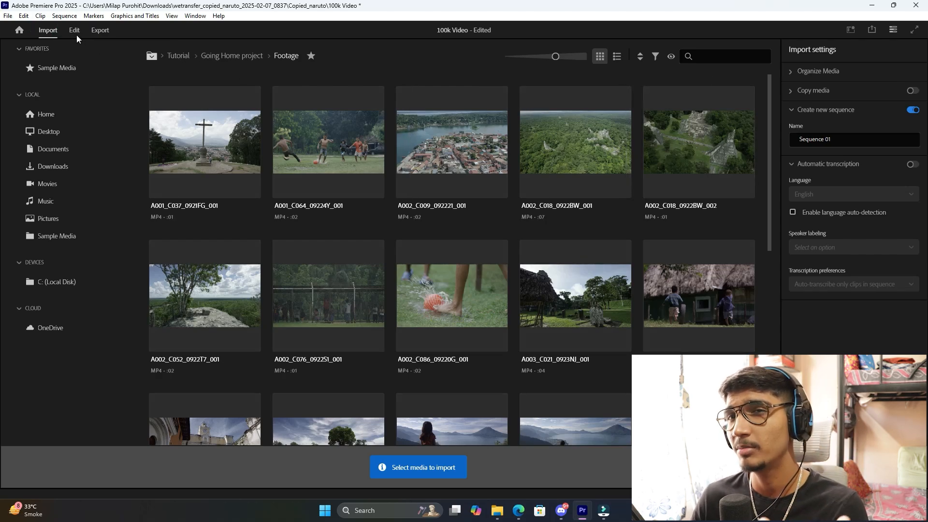
pyautogui.click(76, 31)
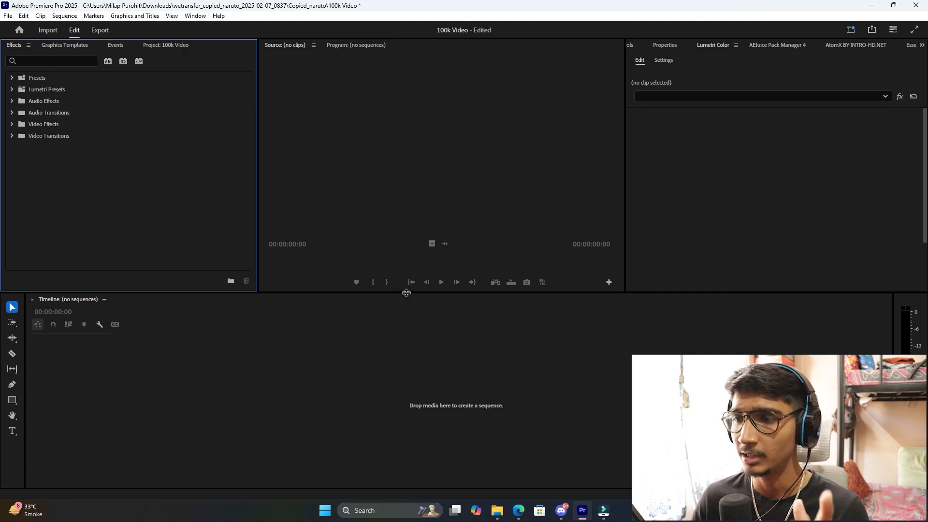
pyautogui.moveTo(406, 292); pyautogui.dragTo(419, 294)
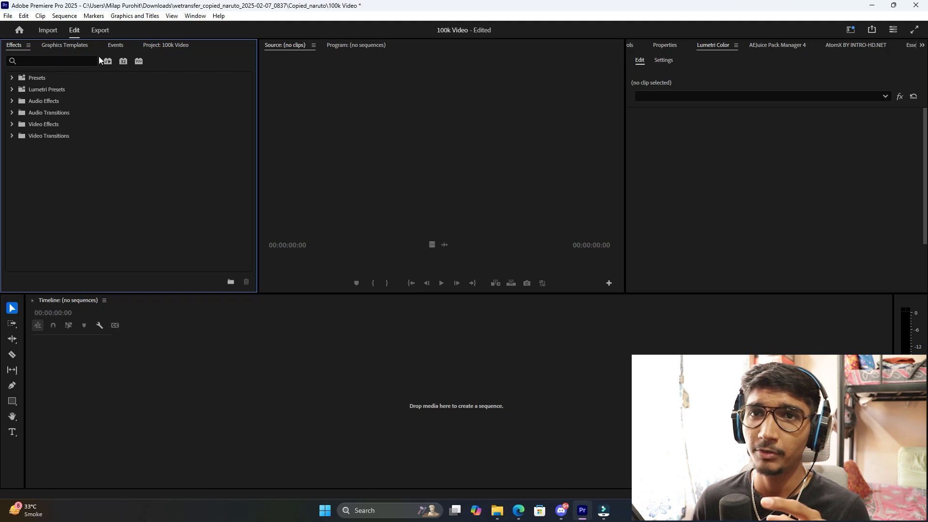
# - Check the import and export options available for the Presets folder in the effects list
pyautogui.rightClick(38, 80)
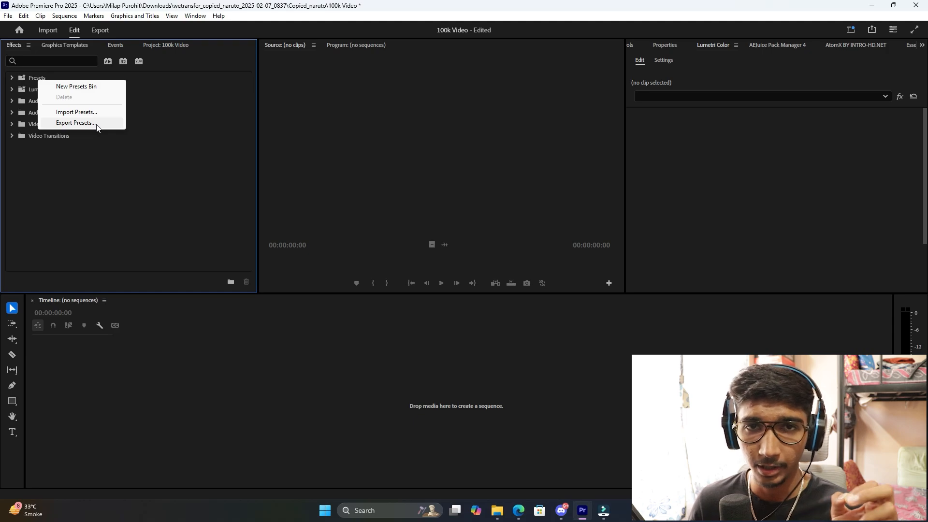
pyautogui.click(126, 152)
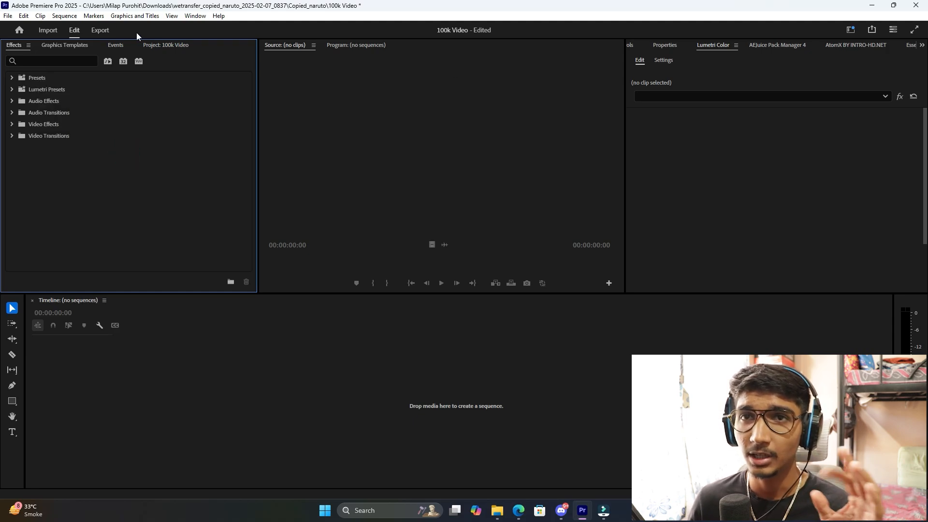
# - Show the Graphics Templates collection and widen its panel to fit three columns of templates
pyautogui.click(63, 45)
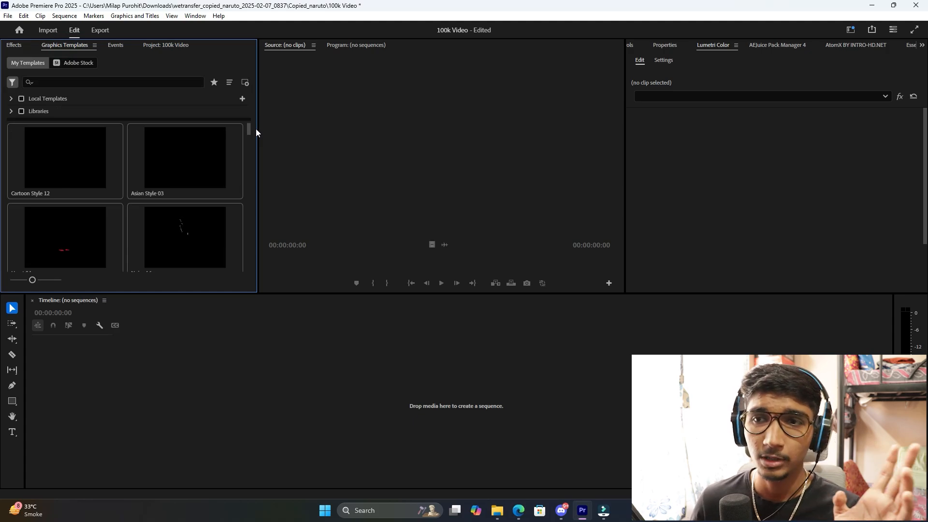
pyautogui.moveTo(263, 127); pyautogui.dragTo(279, 127)
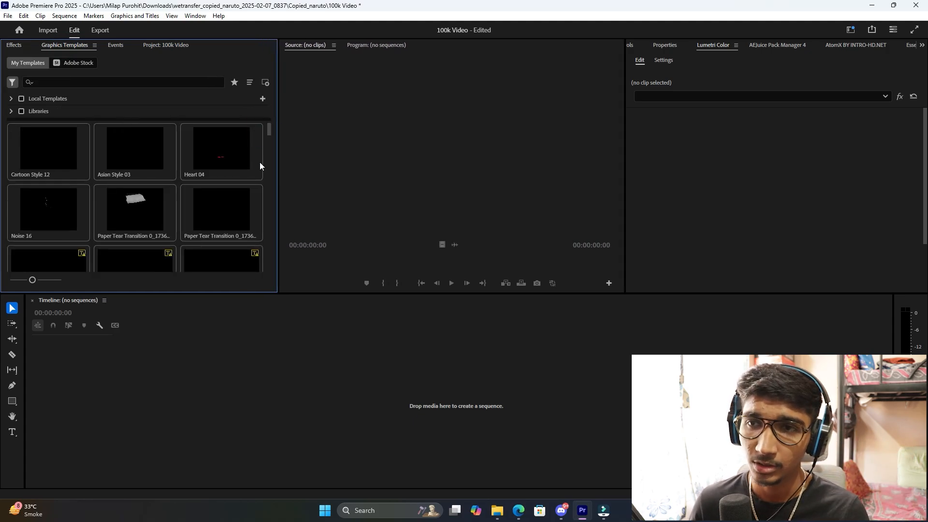
pyautogui.scroll(-2, 254, 167)
pyautogui.scroll(2, 254, 167)
pyautogui.moveTo(255, 167)
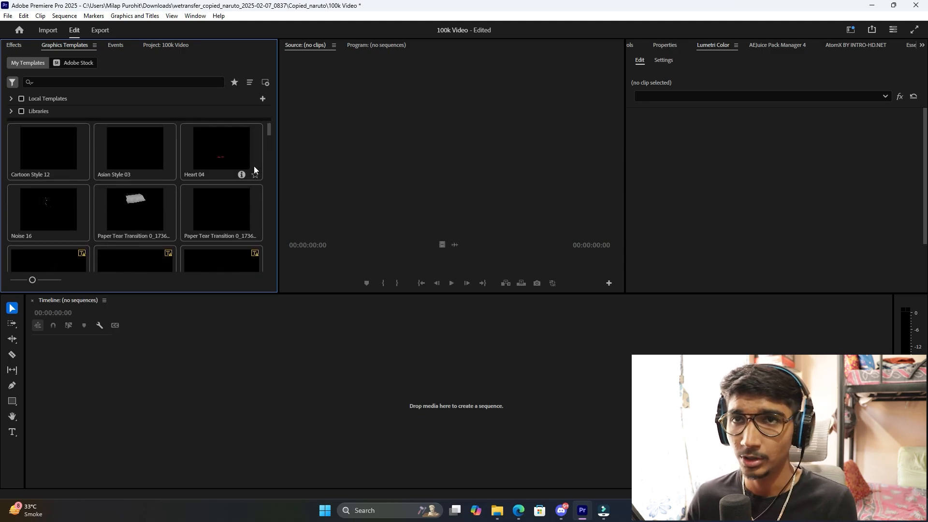
# - Look through the template thumbnails in the Graphics Templates collection
pyautogui.scroll(-2, 254, 166)
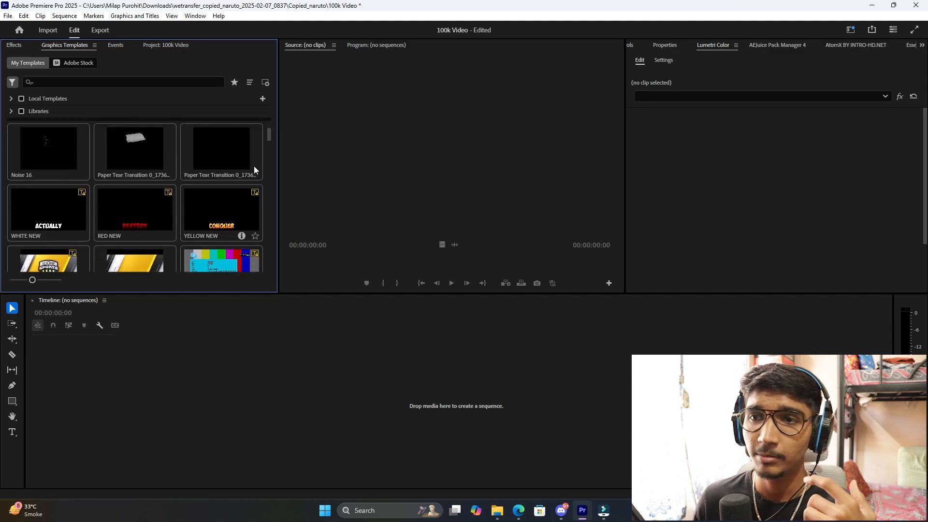
pyautogui.scroll(1, 254, 166)
pyautogui.scroll(2, 254, 166)
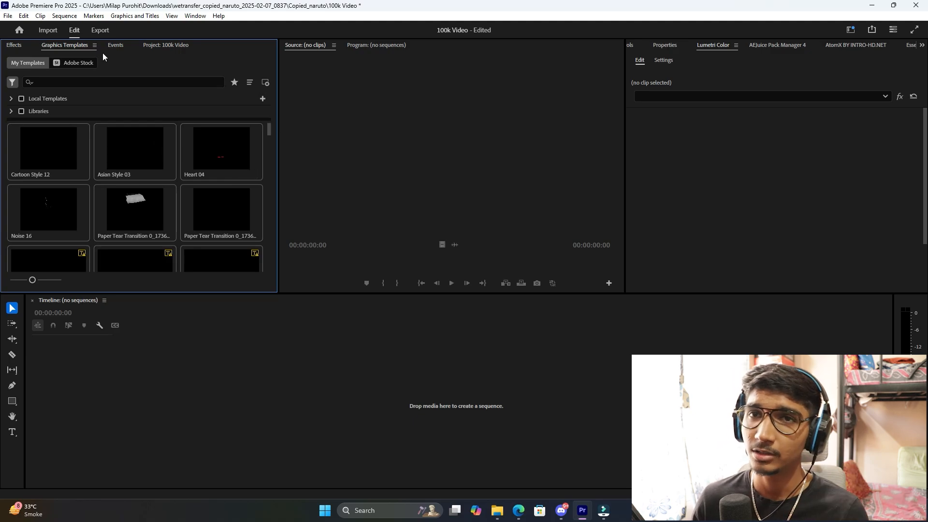
# - Show the Events panel and close it to remove it from the panel group
pyautogui.click(118, 48)
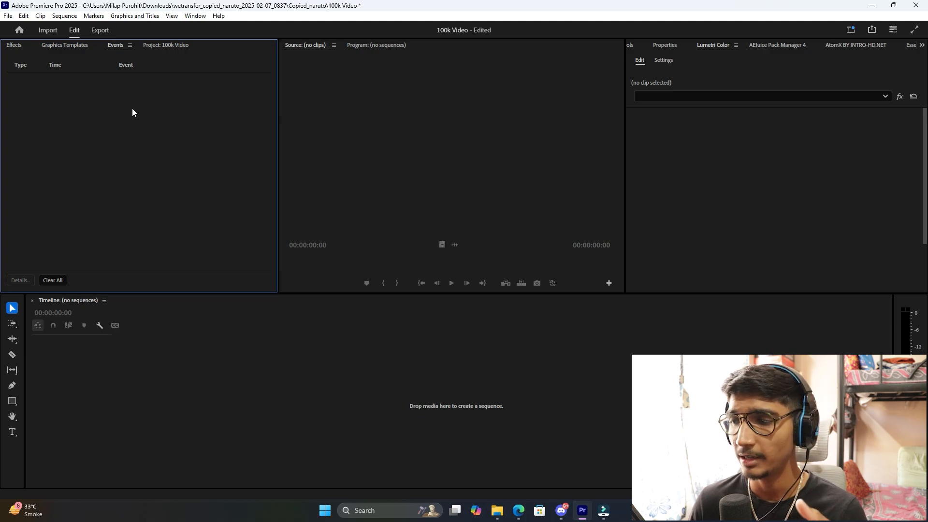
pyautogui.click(130, 45)
pyautogui.click(151, 48)
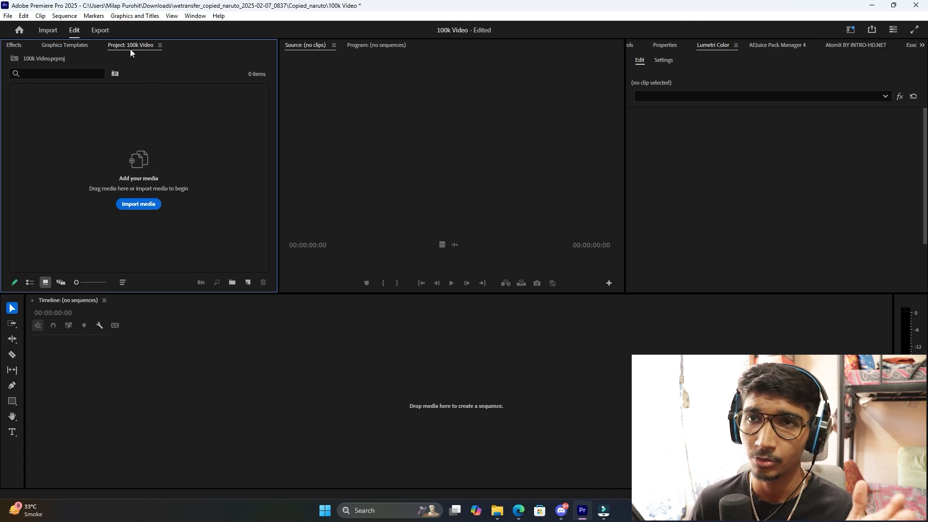
# - Restore the Events panel to the workspace and close it again, leaving the Project panel in front
pyautogui.click(159, 45)
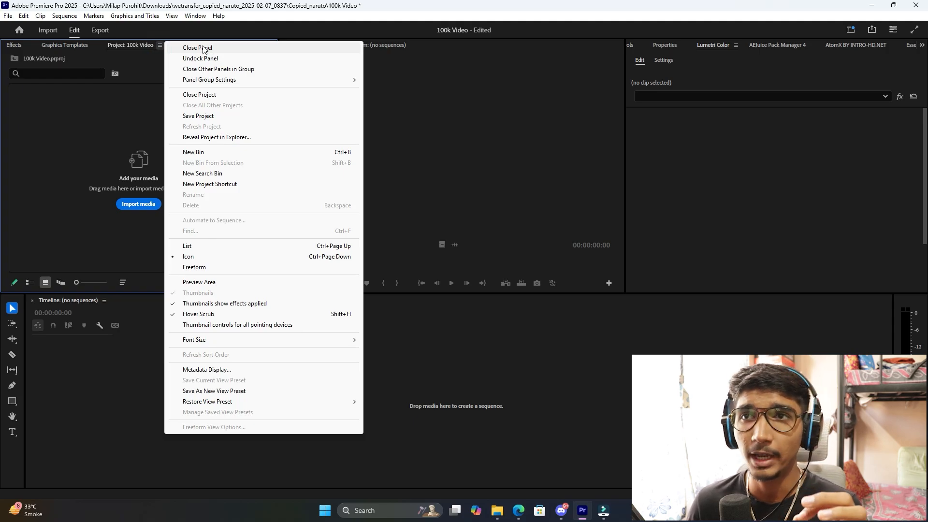
pyautogui.click(195, 15)
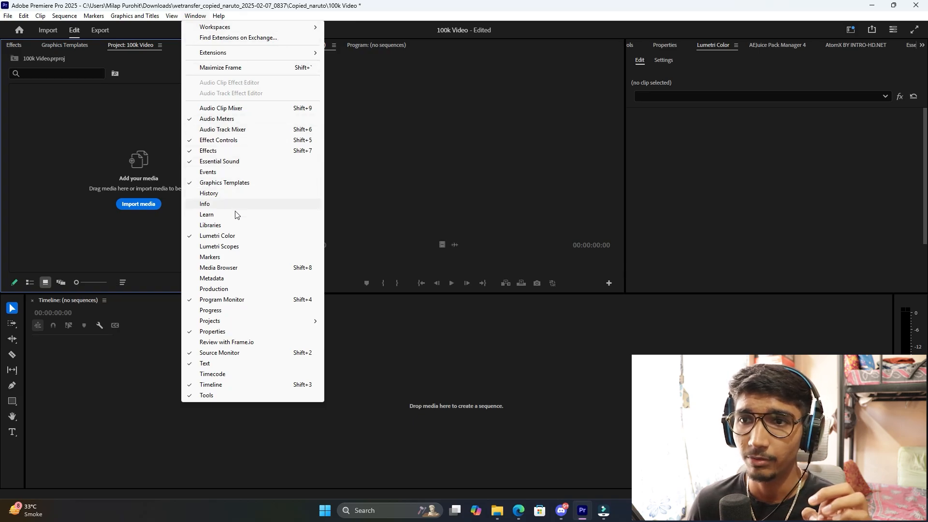
pyautogui.click(209, 173)
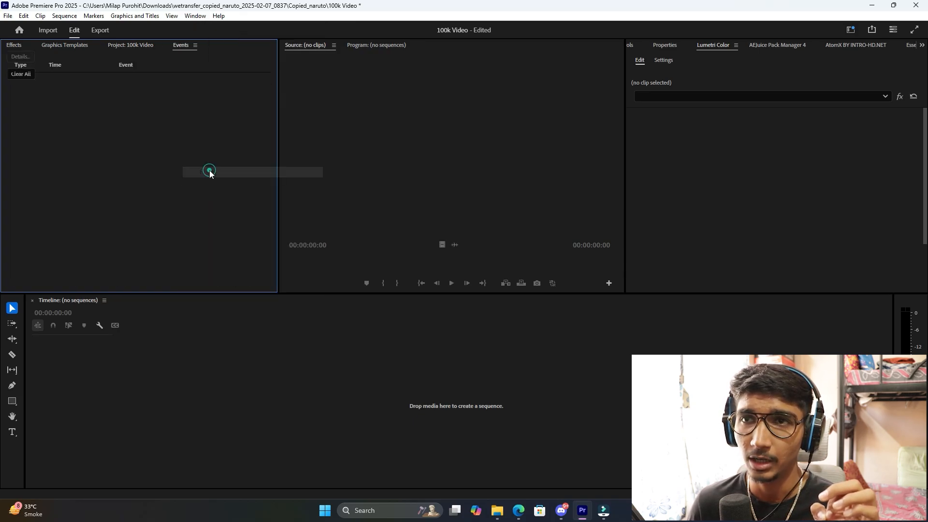
pyautogui.click(195, 46)
pyautogui.click(225, 47)
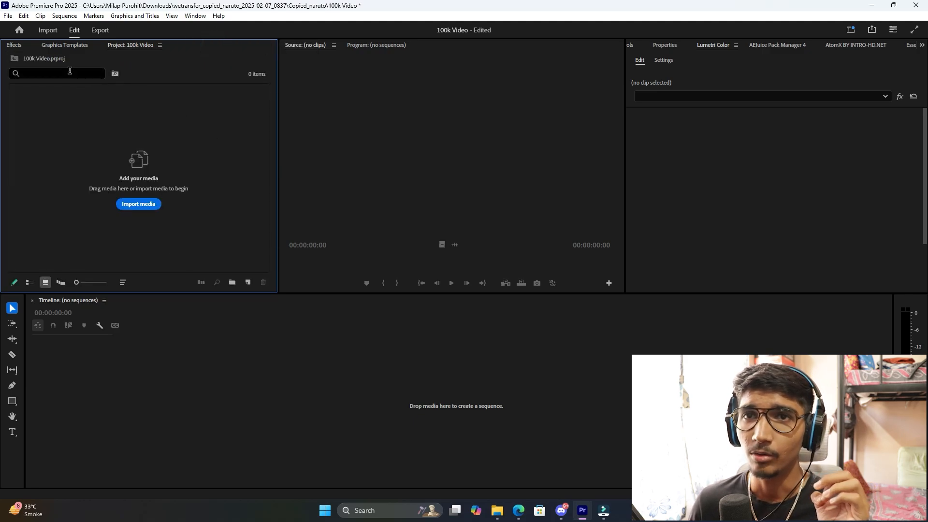
# - Import the images 1.png, 2.webp, 3.png, 4.webp, 5.jpg, 5.png and 6.jpg from the JOJO VDO folder on the Desktop
pyautogui.click(141, 204)
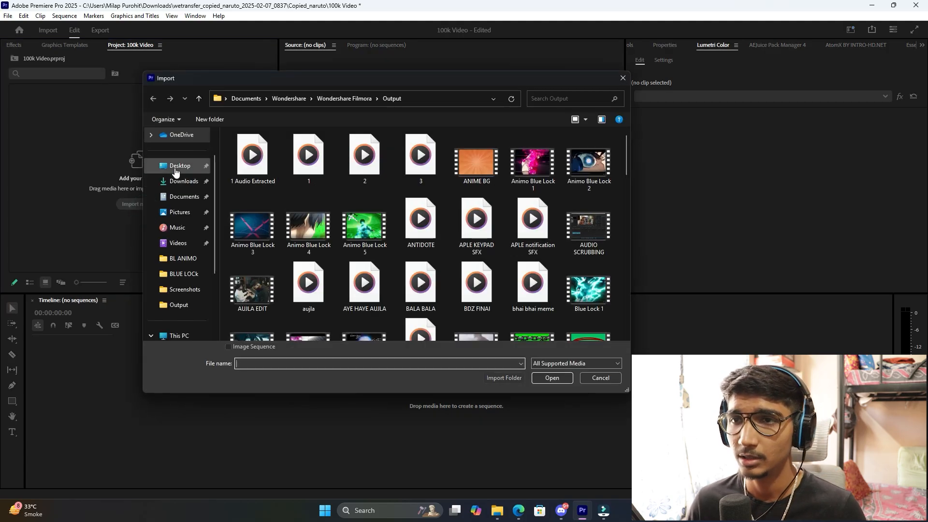
pyautogui.click(180, 165)
pyautogui.doubleClick(523, 166)
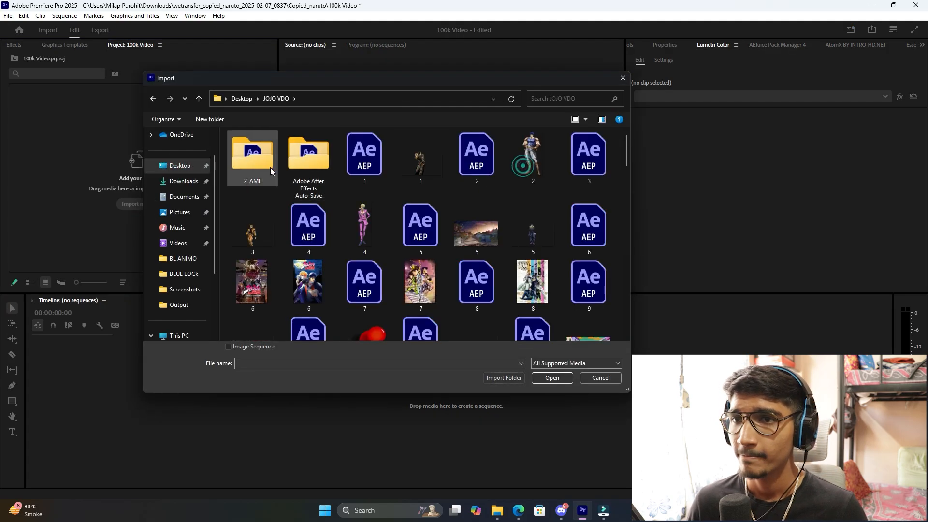
pyautogui.click(420, 155)
pyautogui.keyDown('ctrl'); pyautogui.click(518, 181); pyautogui.keyUp('ctrl')
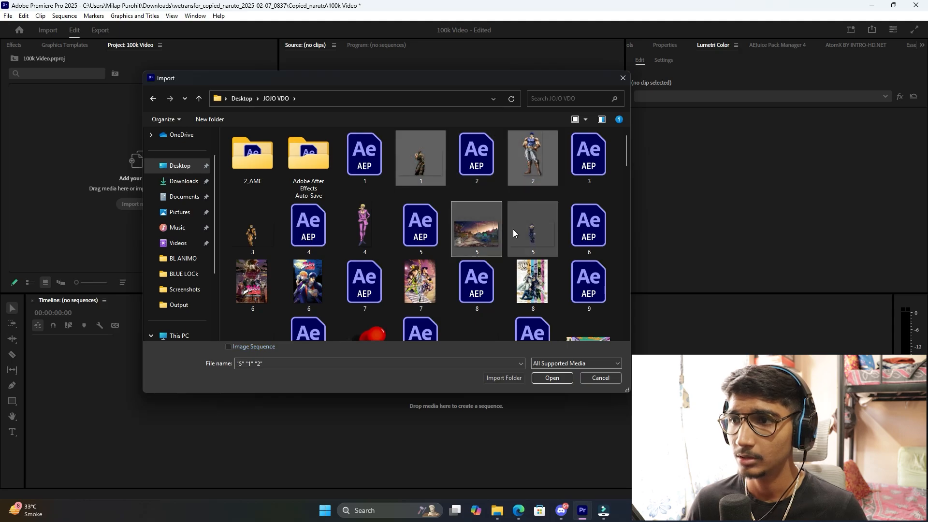
pyautogui.keyDown('ctrl'); pyautogui.click(512, 229); pyautogui.keyUp('ctrl')
pyautogui.keyDown('ctrl'); pyautogui.click(473, 231); pyautogui.keyUp('ctrl')
pyautogui.keyDown('ctrl'); pyautogui.click(357, 230); pyautogui.keyUp('ctrl')
pyautogui.keyDown('ctrl'); pyautogui.click(259, 231); pyautogui.keyUp('ctrl')
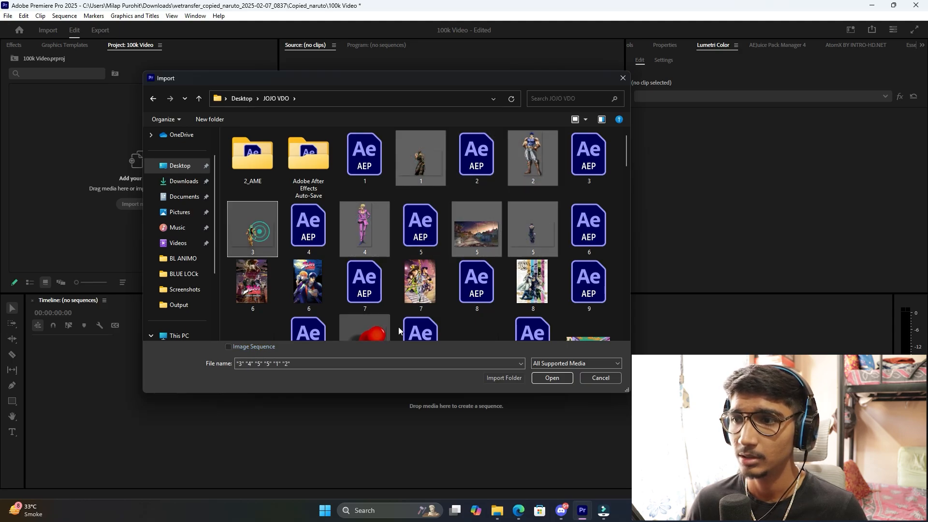
pyautogui.keyDown('ctrl'); pyautogui.click(248, 273); pyautogui.keyUp('ctrl')
pyautogui.press('Return')
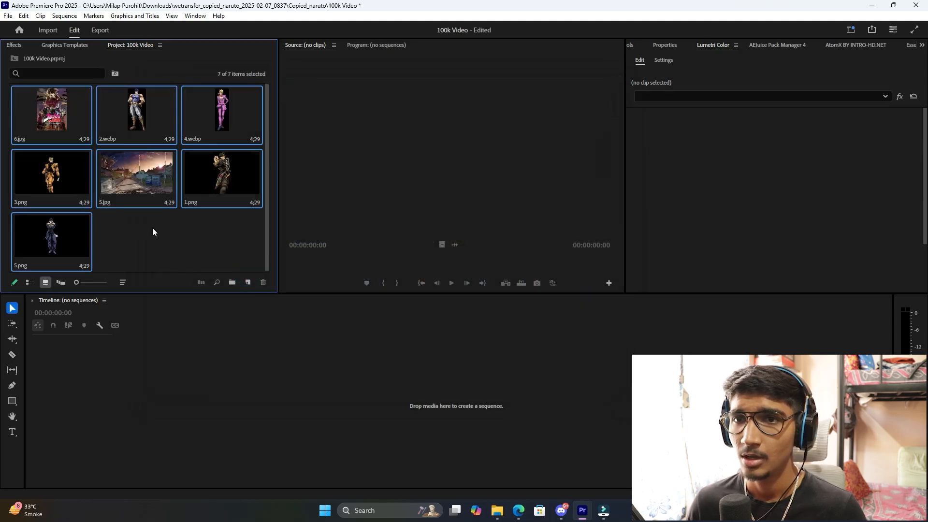
pyautogui.click(153, 228)
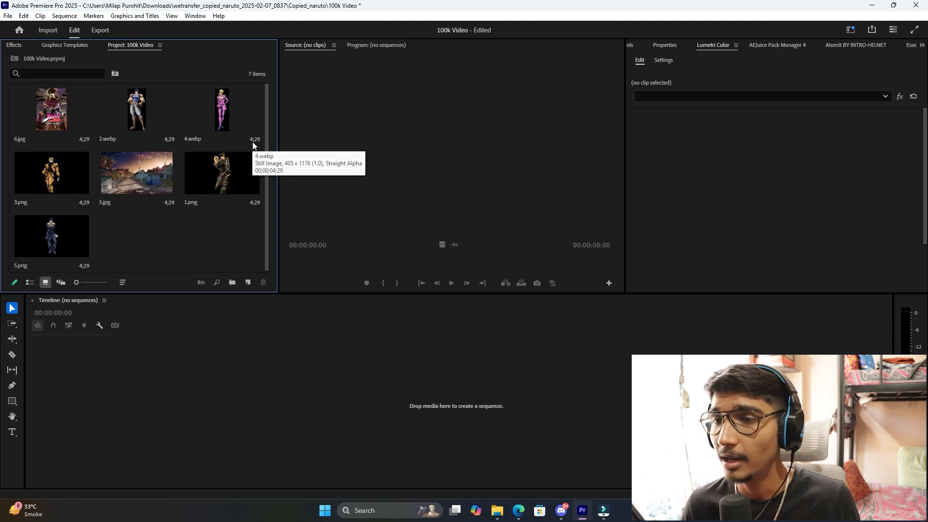
# - Check the project's search field and compare its media in Freeform view with the smallest thumbnails, Icon view and List view, returning to Icon view
pyautogui.click(40, 72)
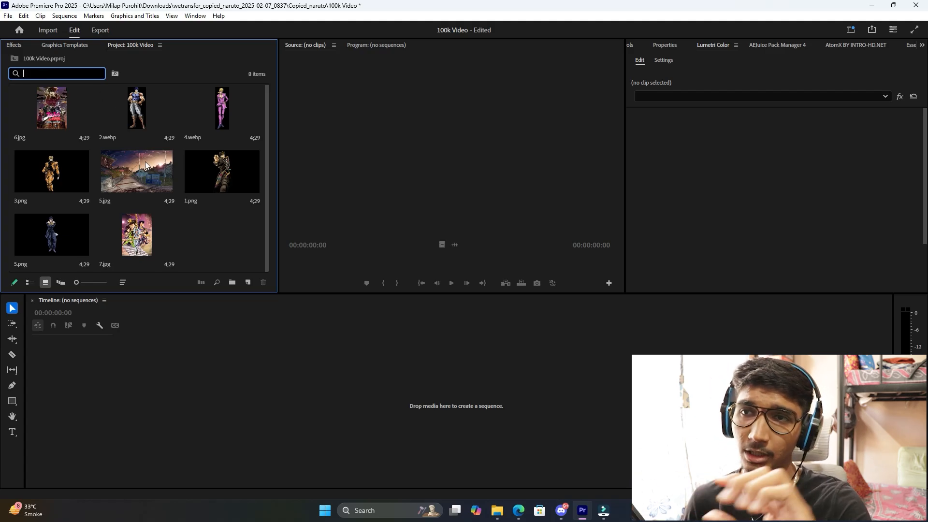
pyautogui.click(219, 248)
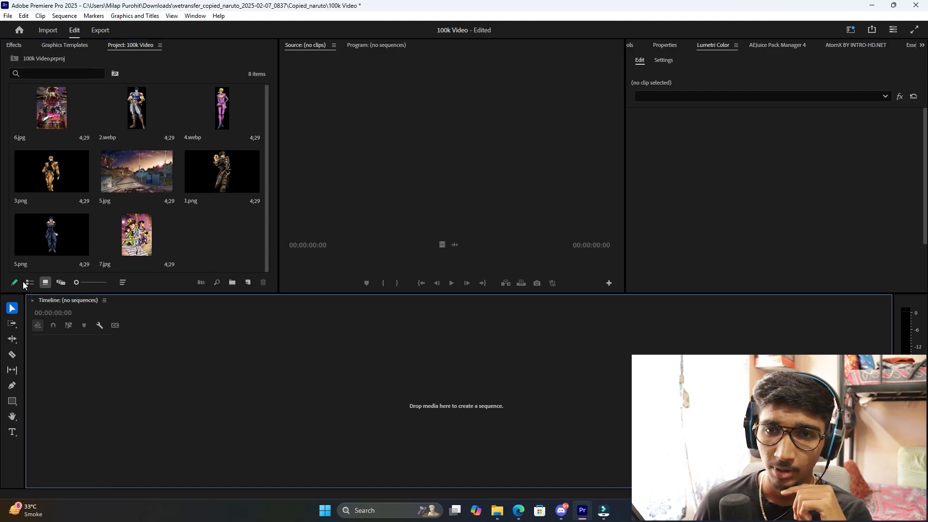
pyautogui.click(60, 284)
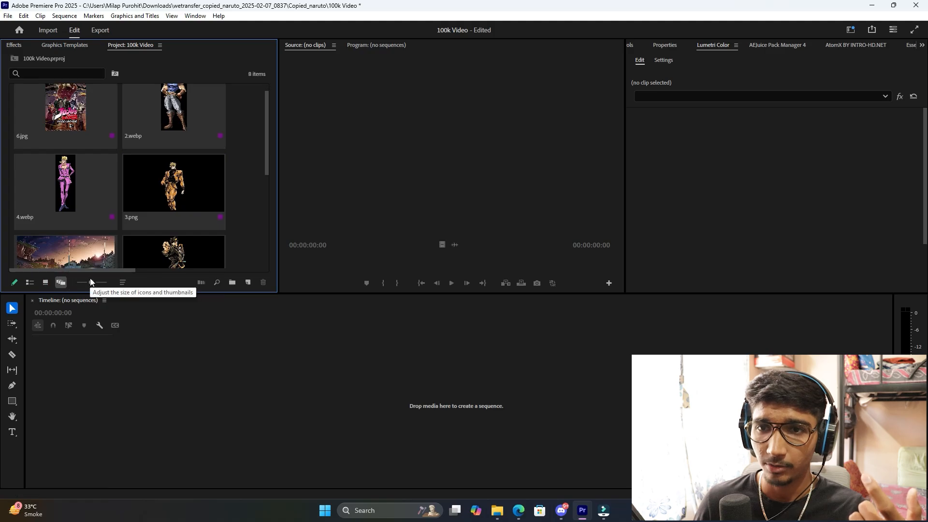
pyautogui.moveTo(91, 283); pyautogui.dragTo(63, 285)
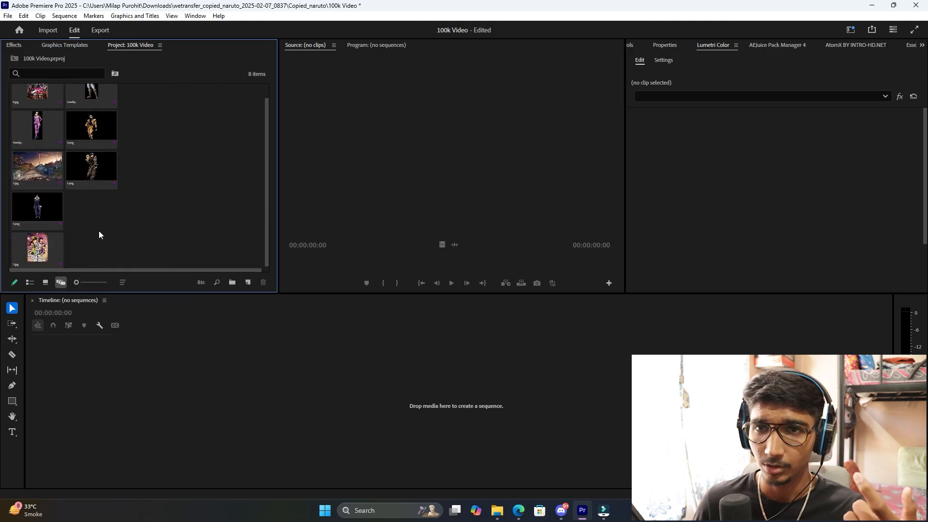
pyautogui.click(44, 284)
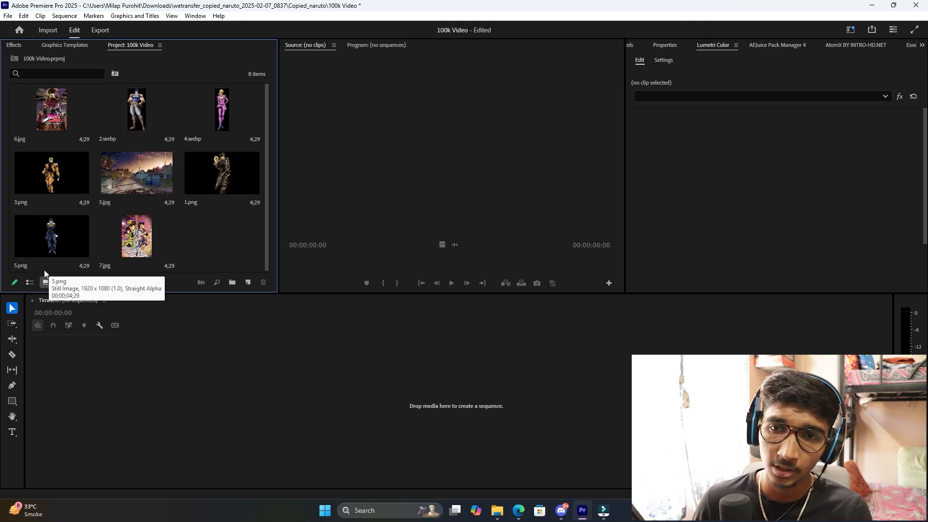
pyautogui.click(30, 283)
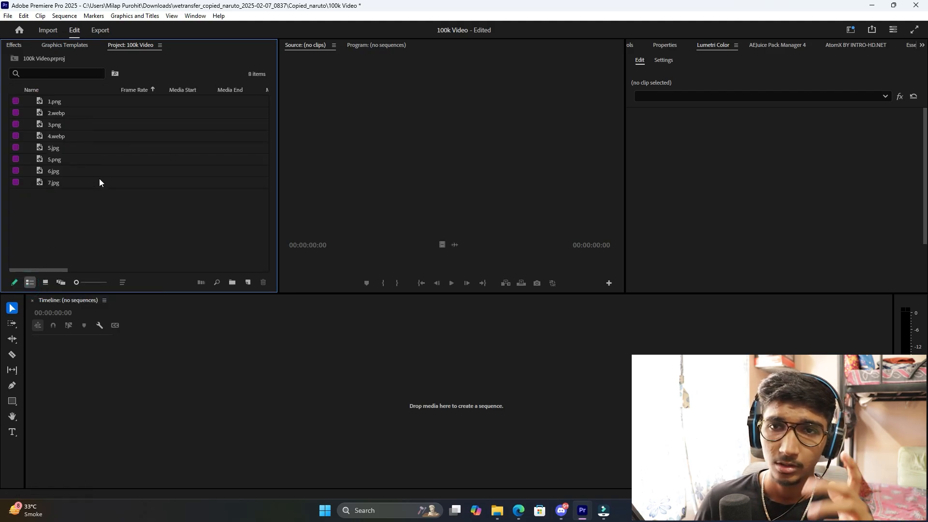
pyautogui.click(46, 282)
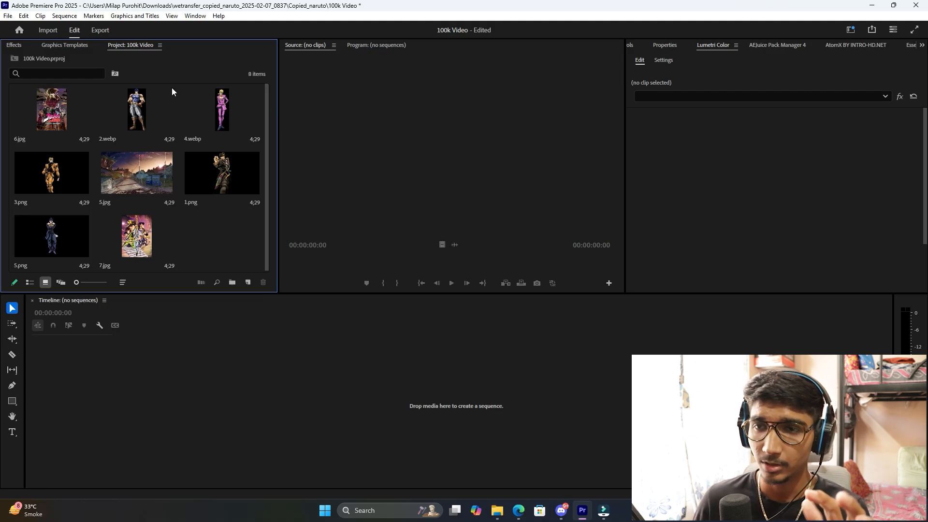
# - Create a project bin named SUBS and move 1.png and 5.png into it
pyautogui.click(232, 283)
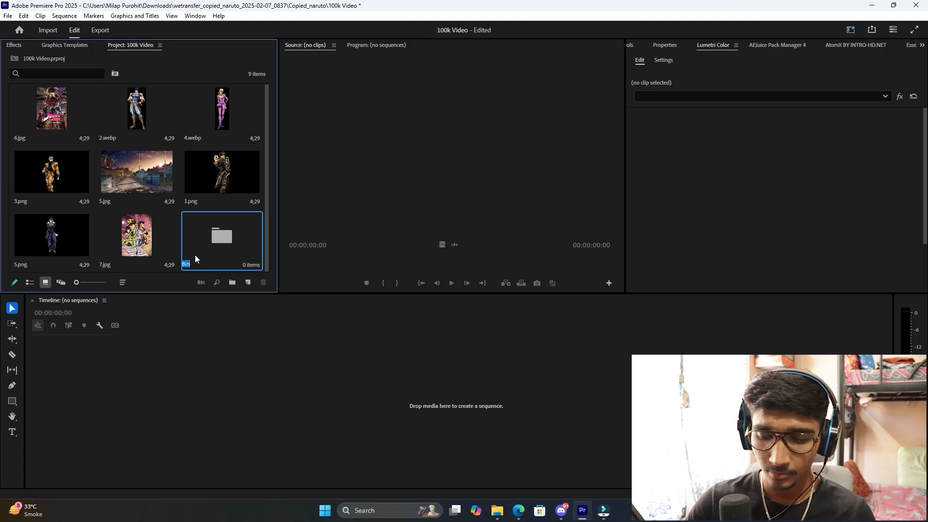
pyautogui.write('SUBS')
pyautogui.press('Tab')
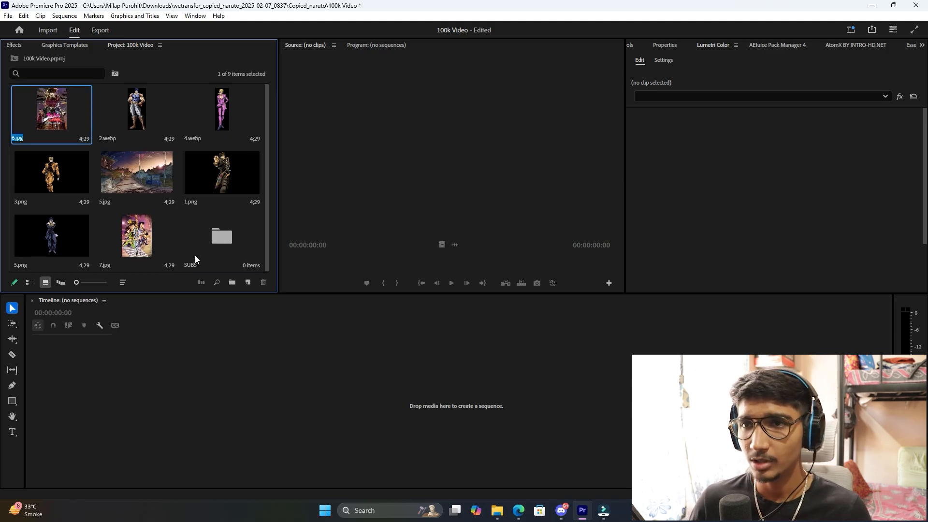
pyautogui.click(185, 168)
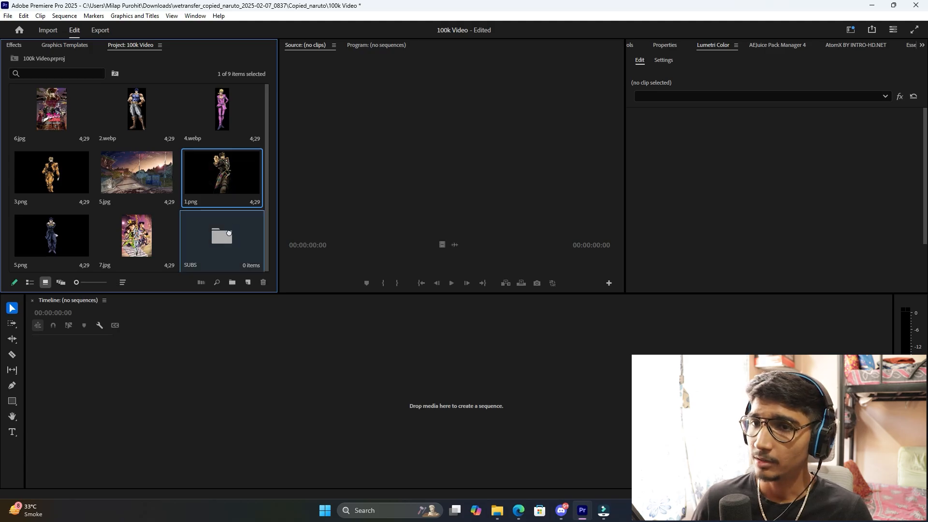
pyautogui.moveTo(229, 233); pyautogui.dragTo(229, 234)
pyautogui.moveTo(224, 176); pyautogui.dragTo(151, 242)
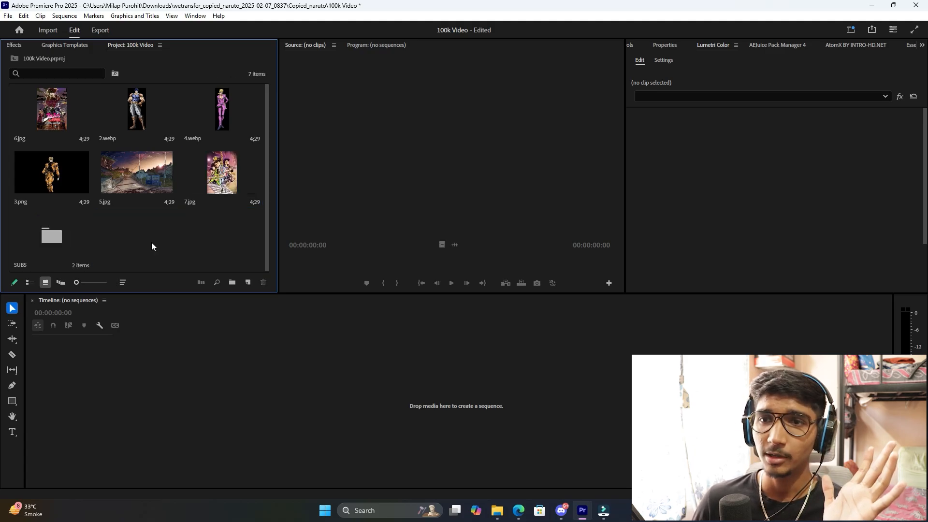
# - Delete the SUBS bin together with its contents from the project
pyautogui.click(64, 235)
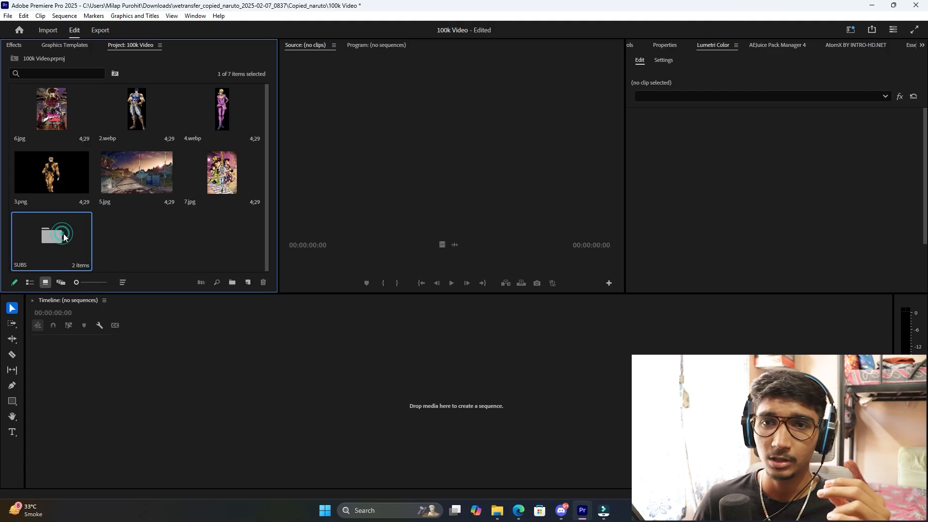
pyautogui.click(263, 282)
pyautogui.click(226, 248)
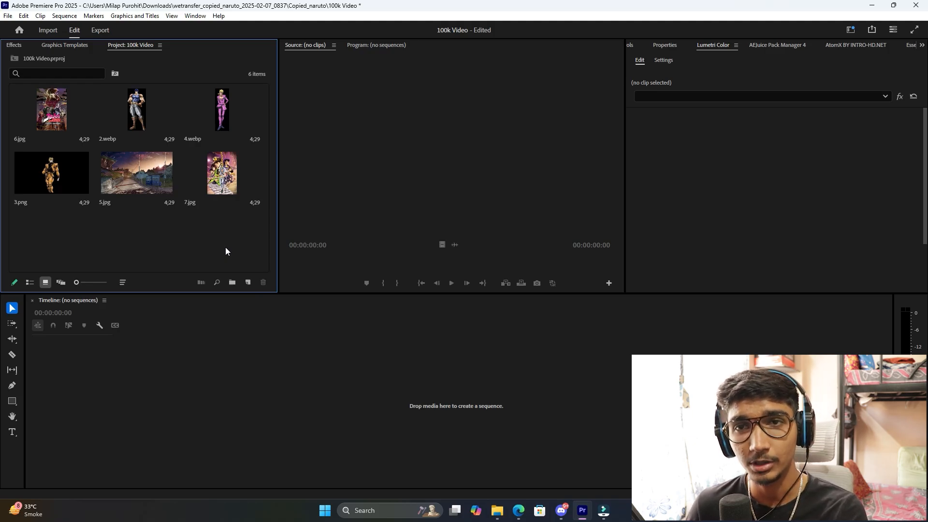
# - Create a sequence from the street background image 5.jpg by placing it on the empty timeline
pyautogui.click(230, 380)
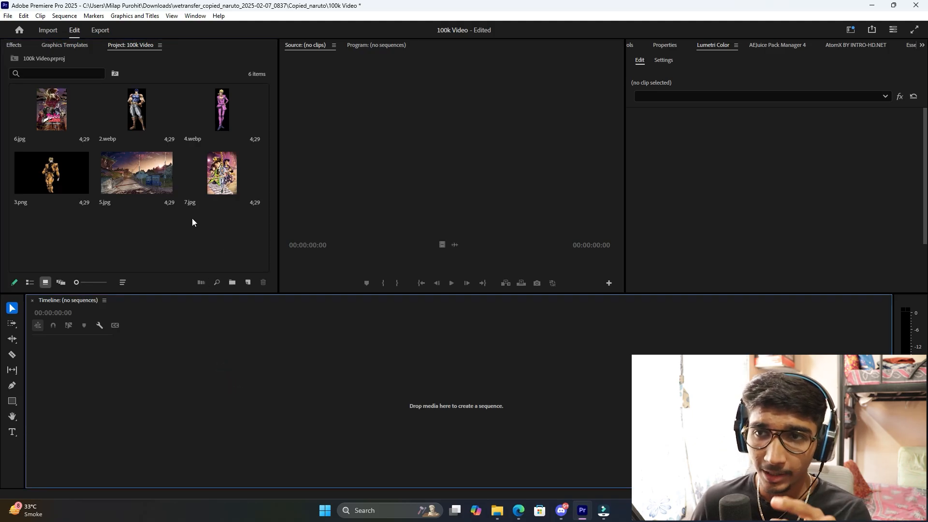
pyautogui.click(193, 231)
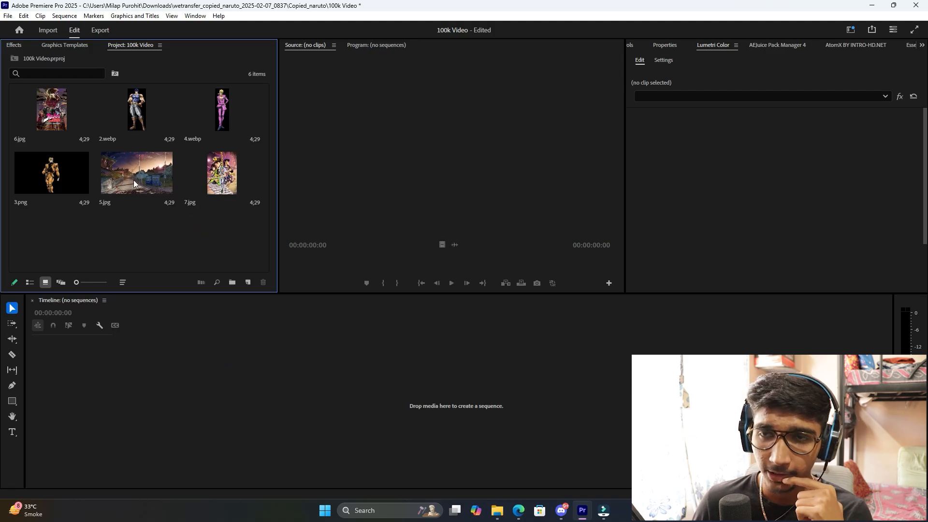
pyautogui.moveTo(134, 179); pyautogui.dragTo(373, 434)
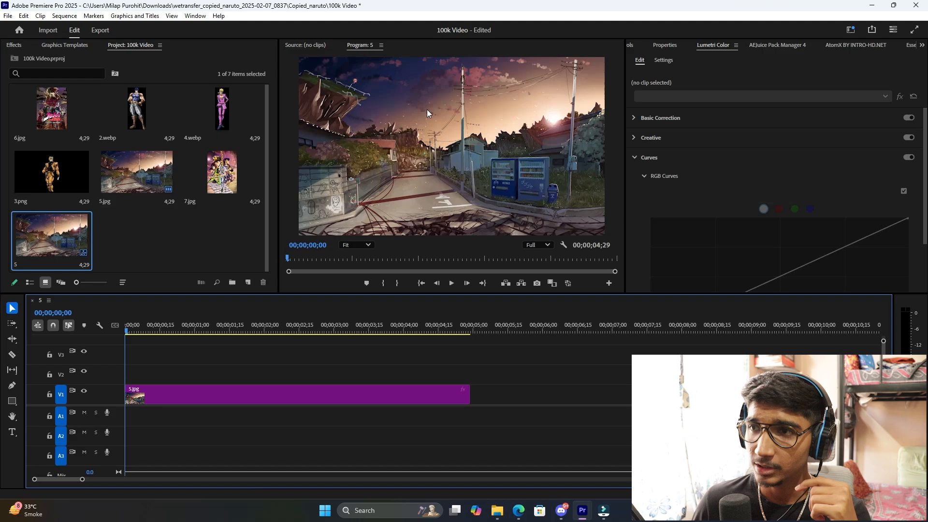
pyautogui.click(170, 228)
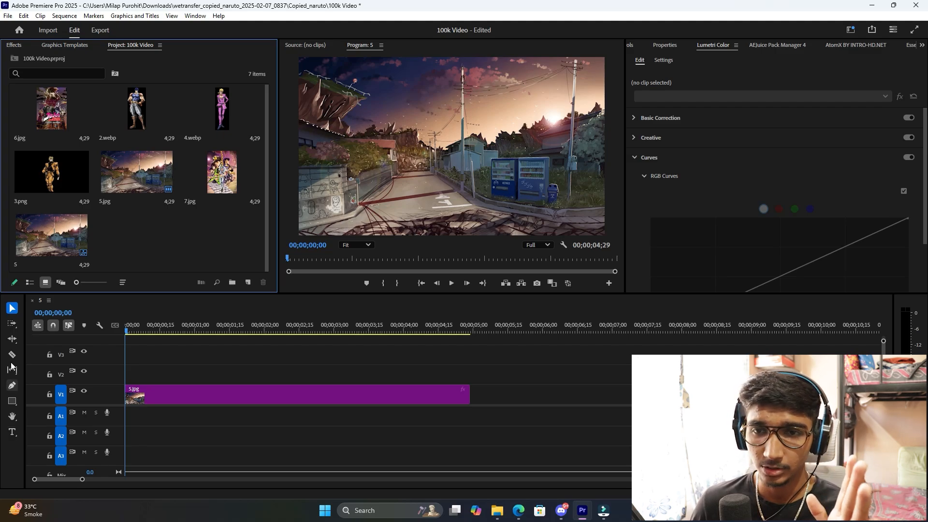
# - Shift the timeline's video and audio tracks lower and make the timeline area slightly taller
pyautogui.click(117, 407)
pyautogui.moveTo(116, 429); pyautogui.dragTo(115, 430)
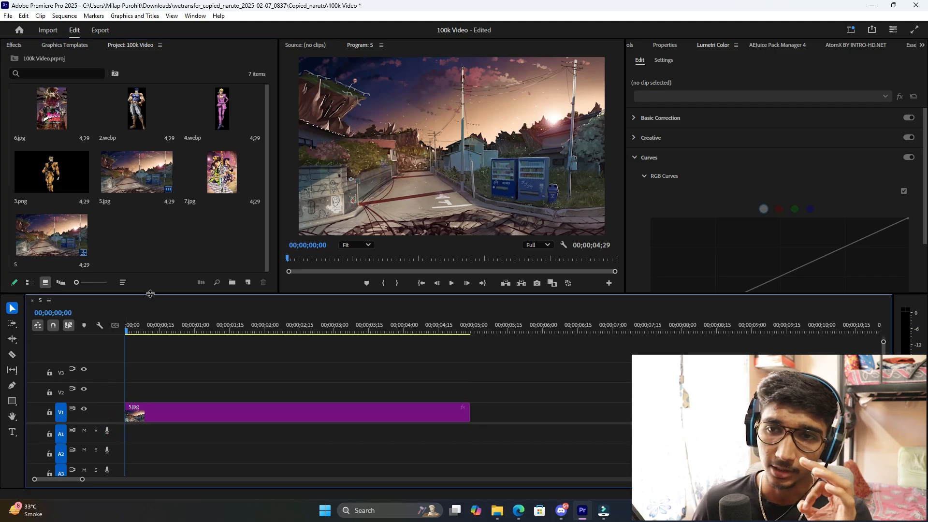
pyautogui.moveTo(151, 293); pyautogui.dragTo(158, 289)
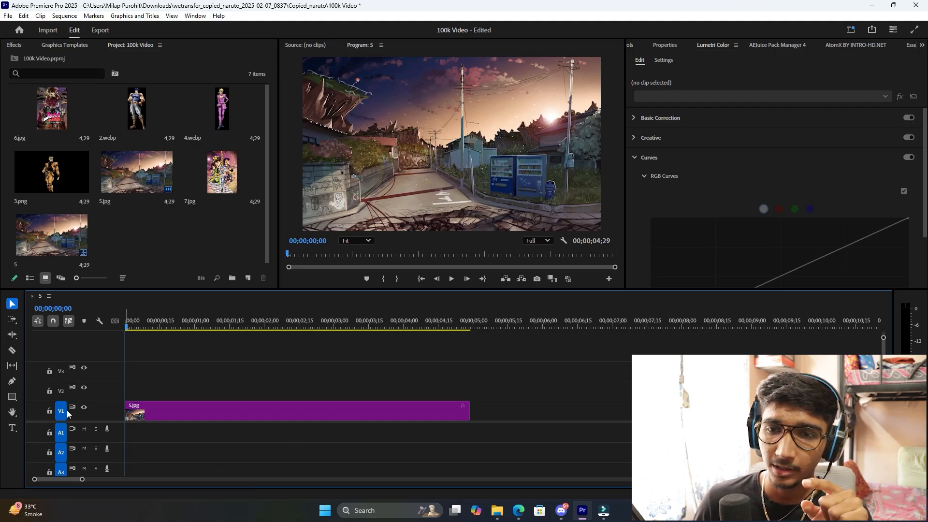
# - Turn off the V1 track's video output and turn it back on
pyautogui.click(85, 409)
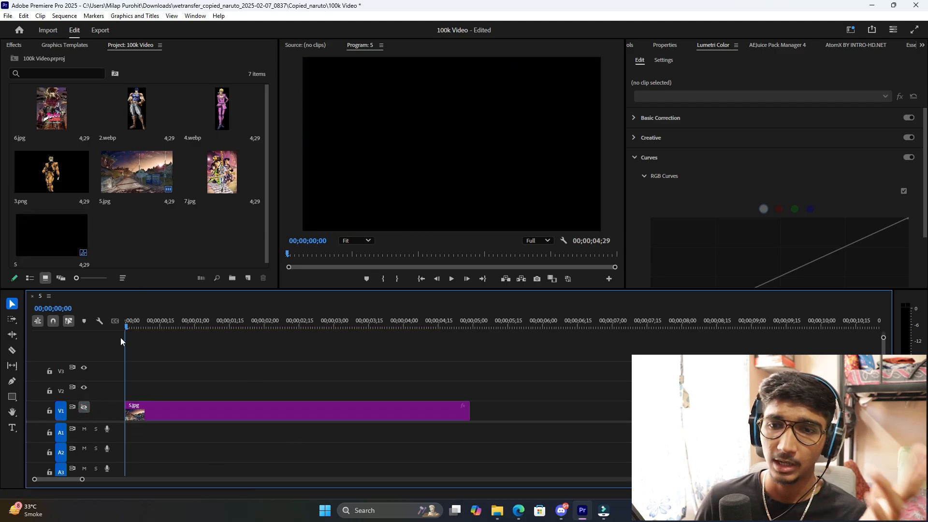
pyautogui.click(86, 409)
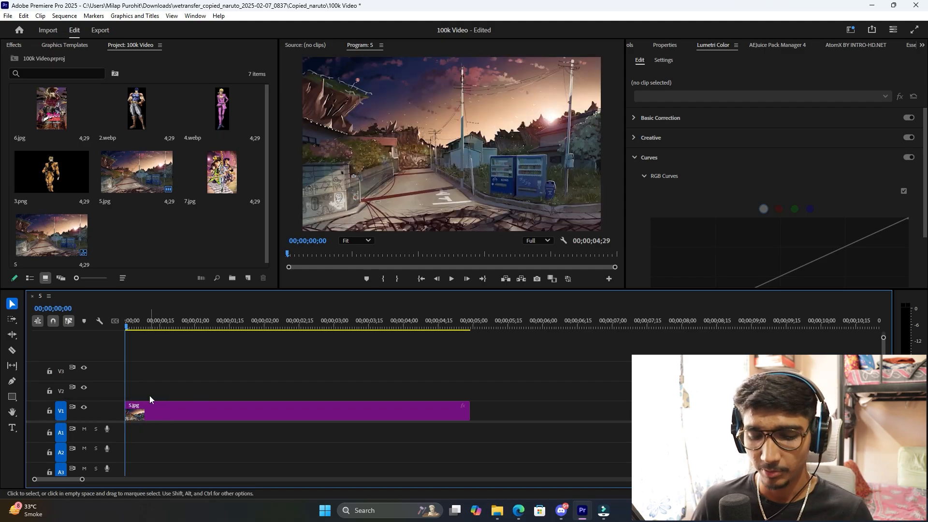
# - Duplicate the 5.jpg clip onto V2 starting at about 00;00;00;11 and onto V3 starting at about 00;00;00;05
pyautogui.moveTo(144, 413); pyautogui.dragTo(170, 366)
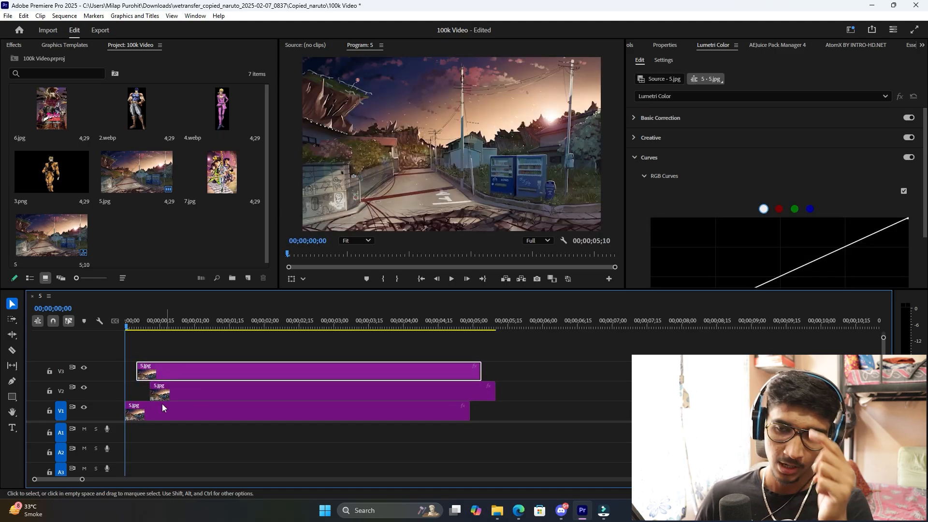
pyautogui.click(145, 431)
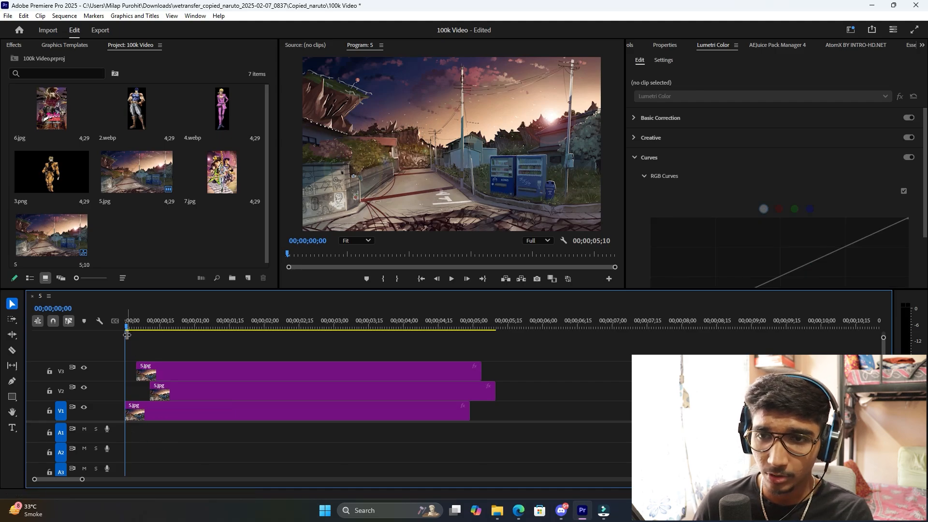
# - Play the beginning of the sequence and step the playhead back frame by frame to 00;00;00;14
pyautogui.click(208, 345)
pyautogui.press('space')
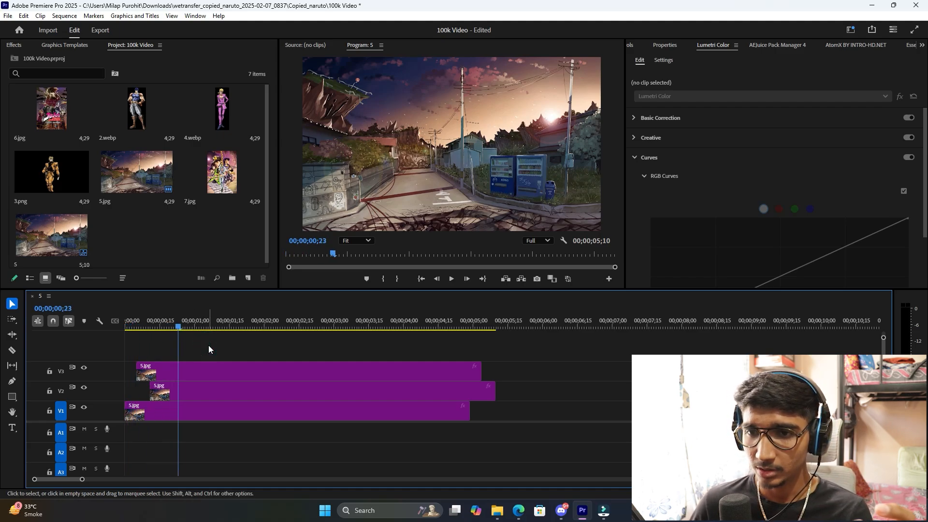
pyautogui.press('Left')
pyautogui.press('Left')
pyautogui.press('Left')
pyautogui.press('Left')
pyautogui.press('Left')
pyautogui.press('Left')
pyautogui.press('Left')
pyautogui.press('Left')
pyautogui.press('Left')
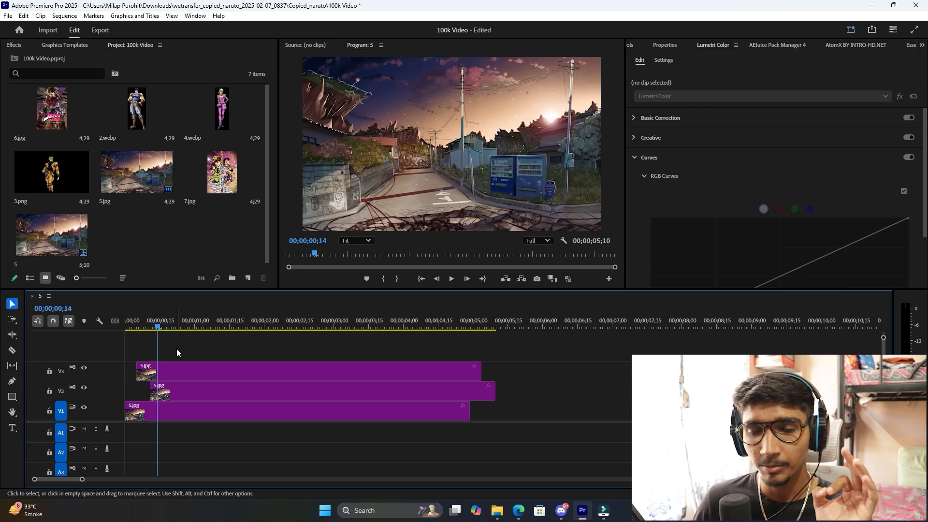
# - Target the V2 and V3 tracks along with V1, and jump the playhead between the clips' starts, ending at 00;00;00;05
pyautogui.click(63, 394)
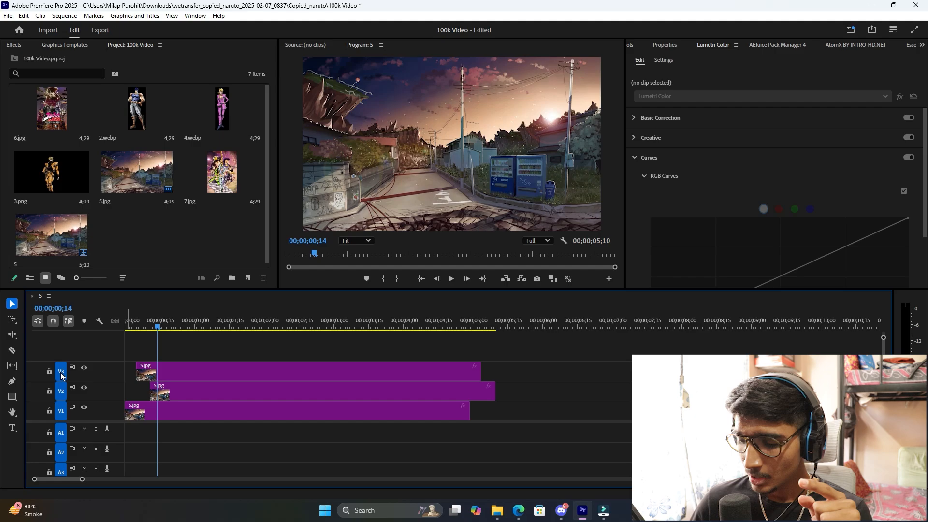
pyautogui.press('Left')
pyautogui.press('Left')
pyautogui.press('Left')
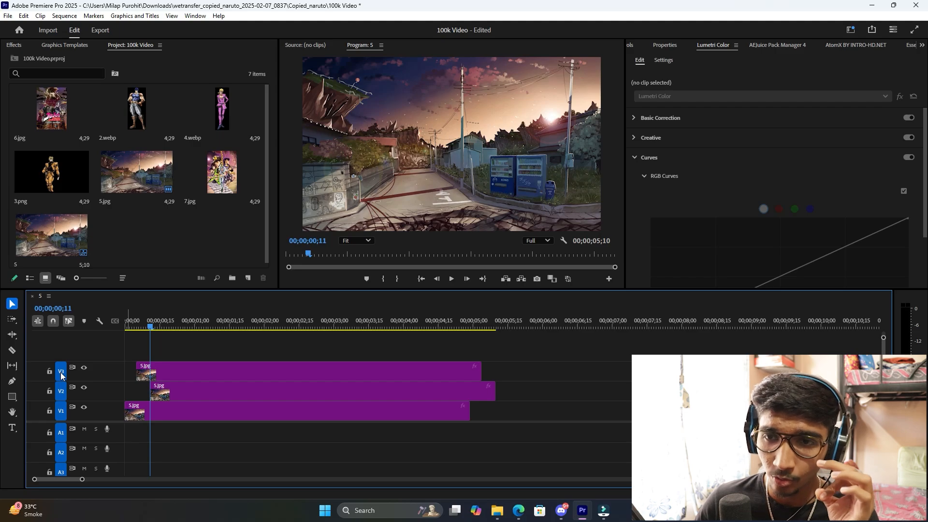
pyautogui.press('Up')
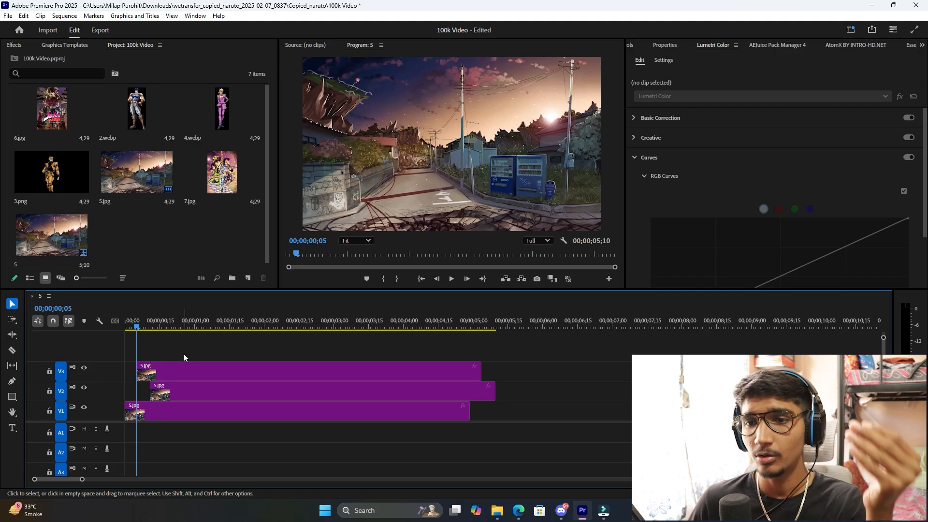
pyautogui.press('Down')
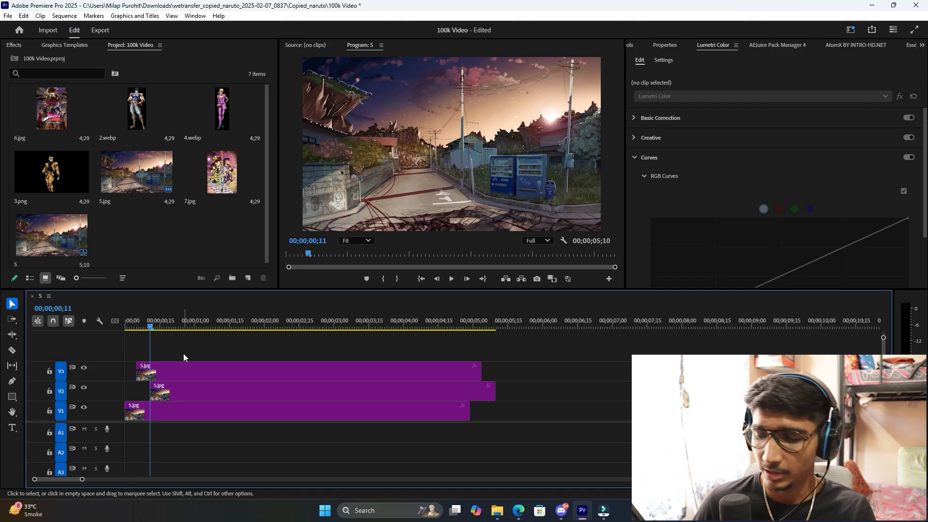
pyautogui.press('Up')
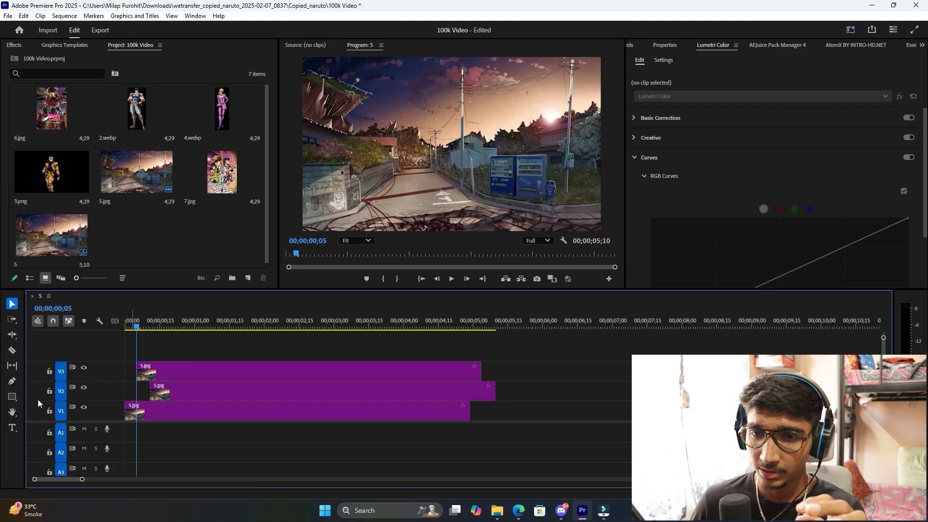
# - Lock the V1 track, try to move its clip, and unlock the track again
pyautogui.click(50, 411)
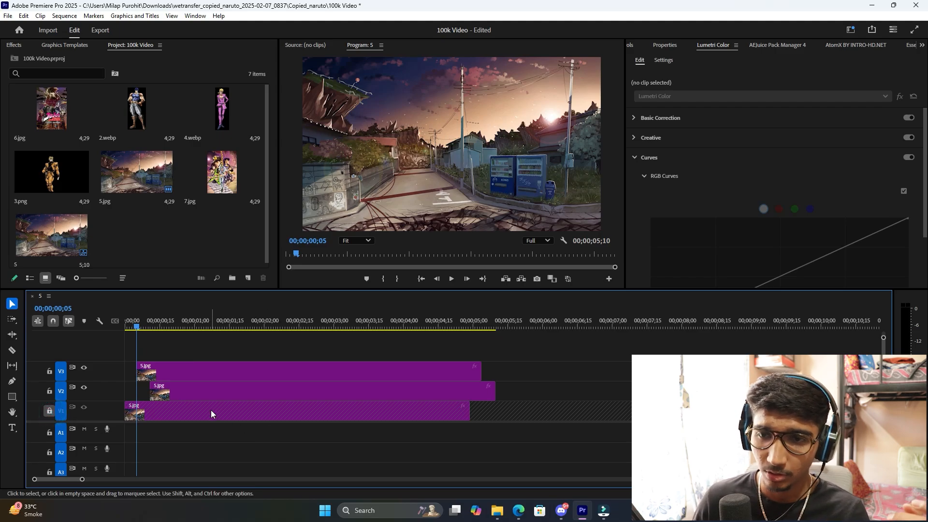
pyautogui.moveTo(208, 418); pyautogui.dragTo(136, 426)
pyautogui.moveTo(220, 339); pyautogui.dragTo(193, 357)
pyautogui.click(50, 411)
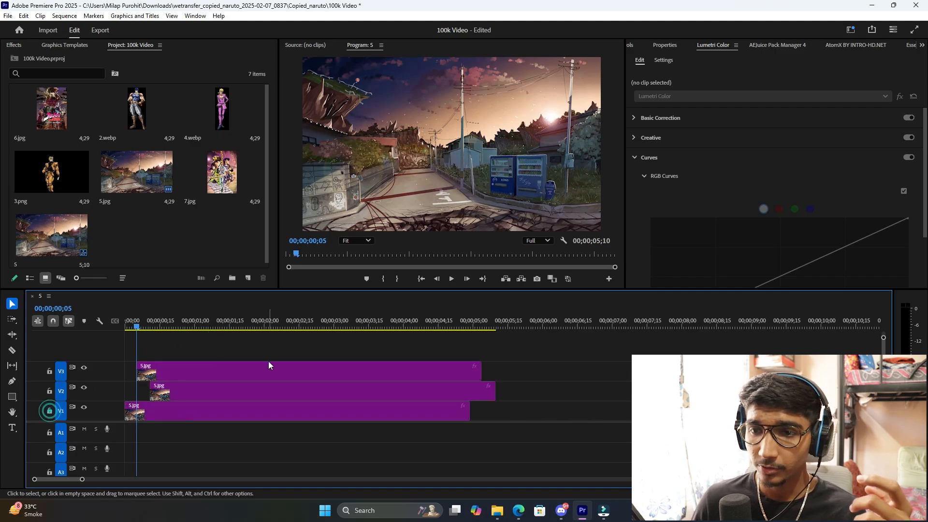
# - Delete the duplicate 5.jpg clips on V2 and V3
pyautogui.moveTo(263, 348); pyautogui.dragTo(217, 387)
pyautogui.press('Delete')
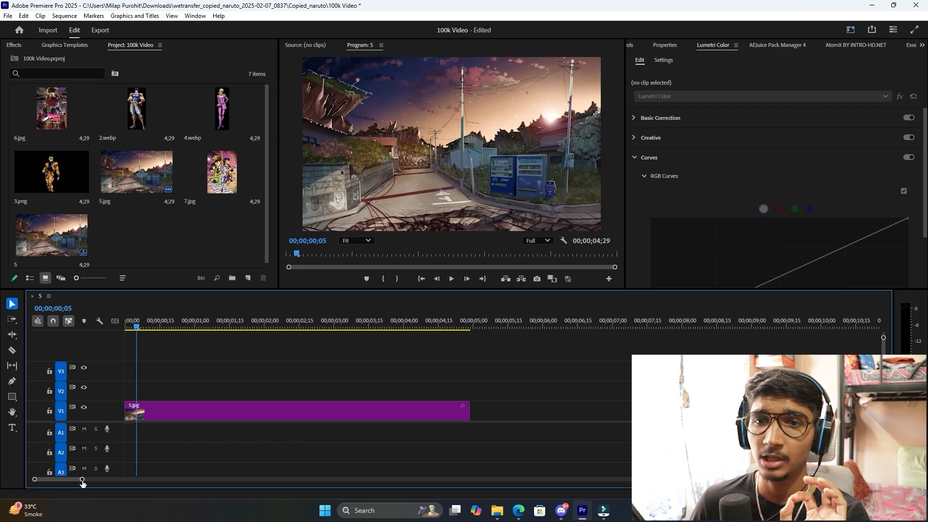
# - Turn off timeline snapping and split the 5.jpg clip on V1 at 00;00;00;23 and 00;00;02;03
pyautogui.moveTo(82, 480); pyautogui.dragTo(105, 476)
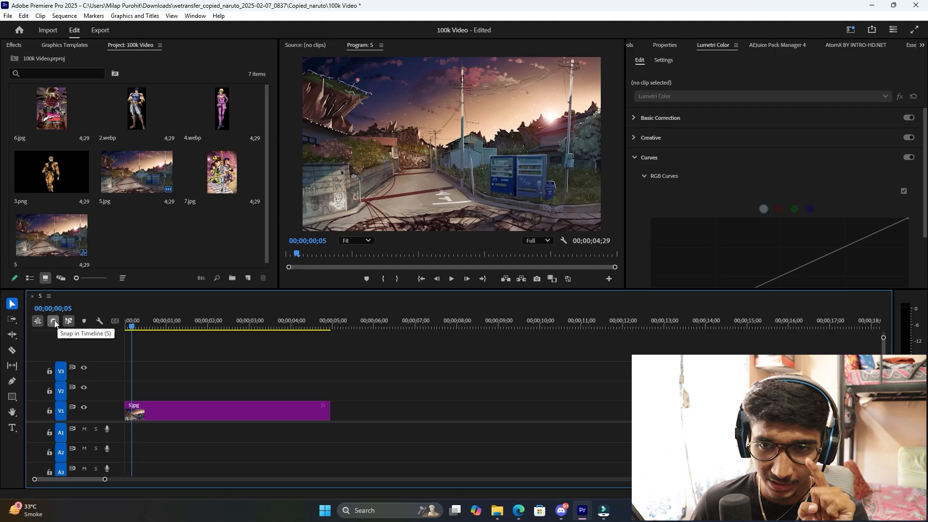
pyautogui.click(54, 321)
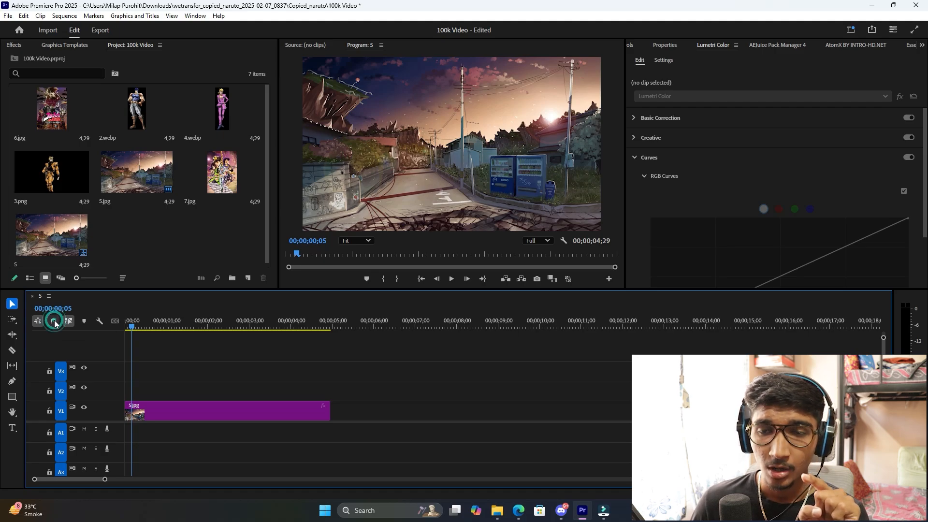
pyautogui.click(164, 410)
pyautogui.press('space')
pyautogui.press('space')
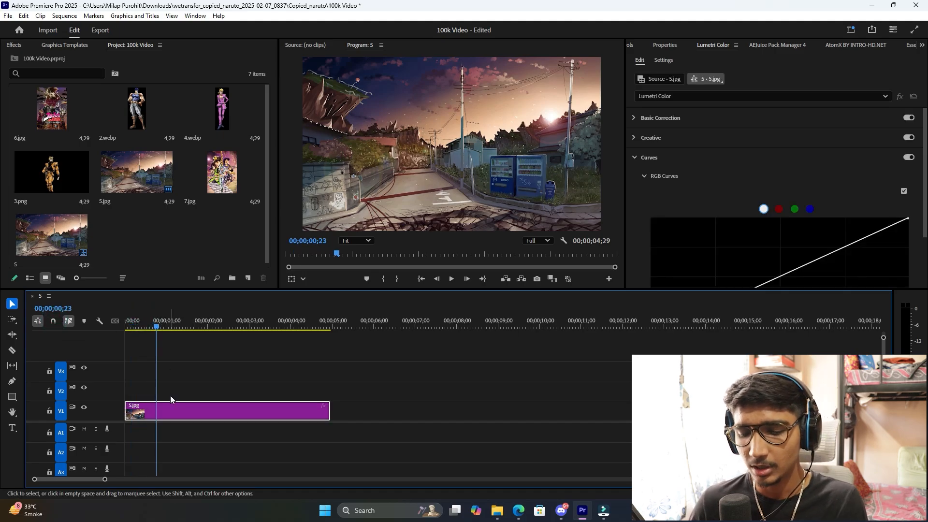
pyautogui.hotkey('ctrl', 'k')
pyautogui.moveTo(181, 329); pyautogui.dragTo(213, 330)
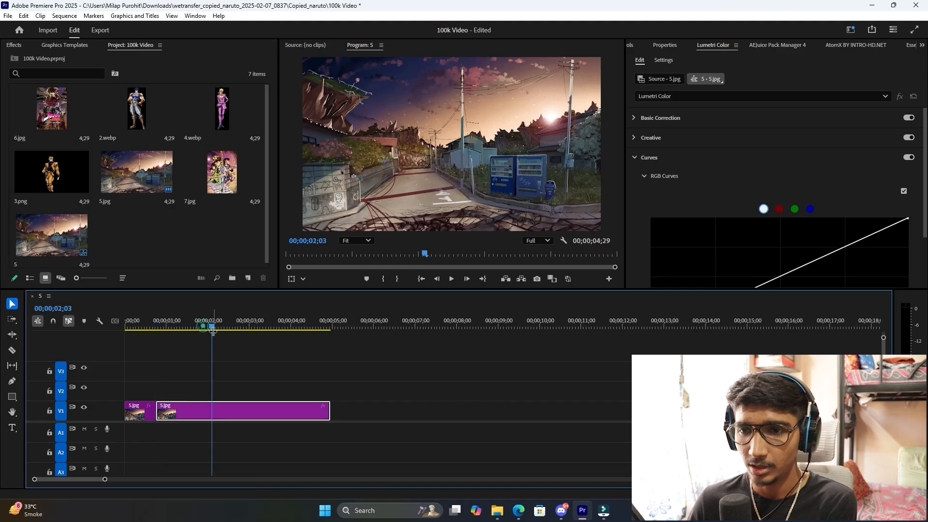
pyautogui.hotkey('ctrl', 'k')
# - Move the last 5.jpg segment away from the other two, and bring it back against the second segment on V1
pyautogui.moveTo(241, 411); pyautogui.dragTo(375, 410)
pyautogui.click(264, 409)
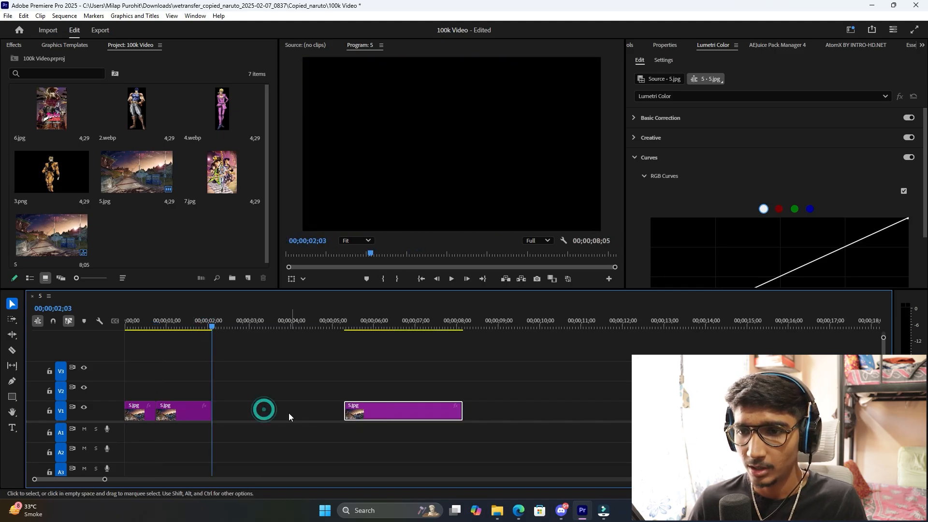
pyautogui.click(165, 326)
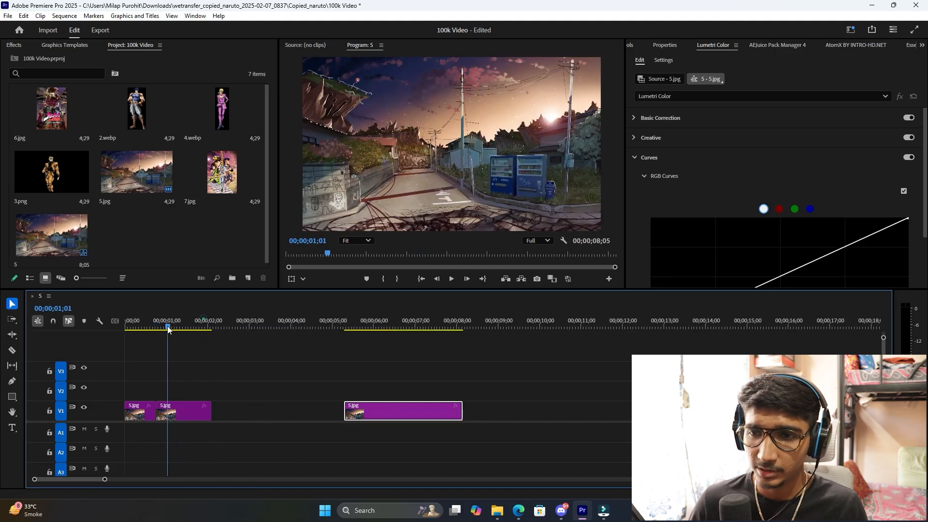
pyautogui.click(245, 382)
pyautogui.moveTo(378, 413); pyautogui.dragTo(308, 401)
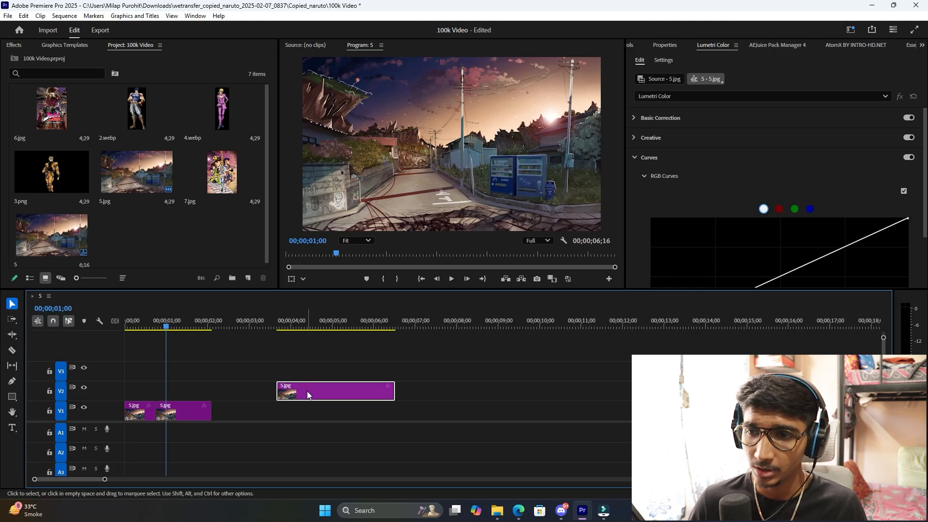
pyautogui.moveTo(305, 383); pyautogui.dragTo(240, 423)
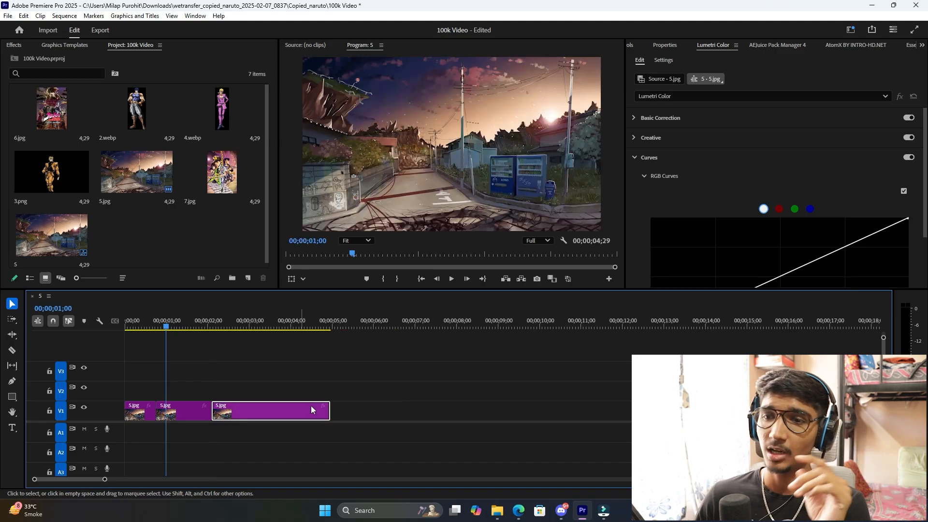
pyautogui.click(230, 364)
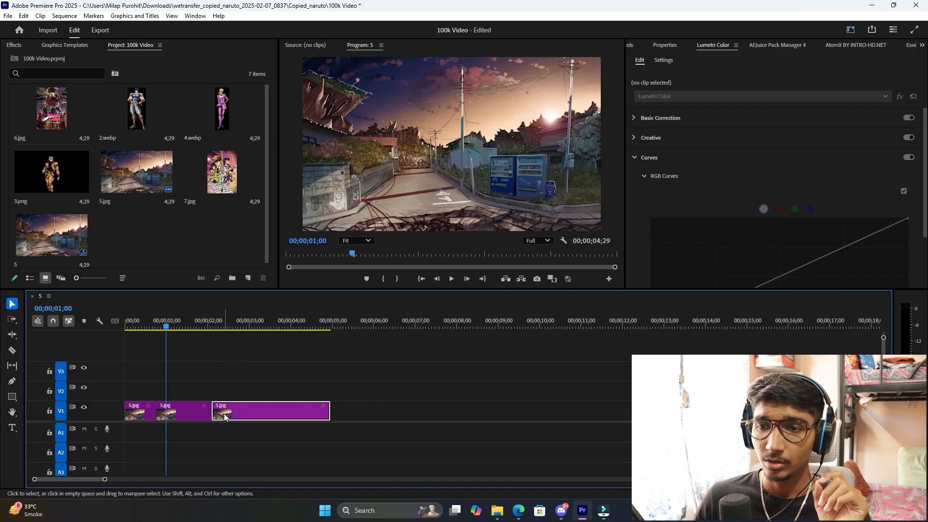
# - Shift the last 5.jpg segment slightly along V1 to leave a tiny gap, and inspect the gap up close
pyautogui.moveTo(221, 406); pyautogui.dragTo(226, 406)
pyautogui.moveTo(104, 480); pyautogui.dragTo(54, 480)
pyautogui.moveTo(607, 412); pyautogui.dragTo(590, 414)
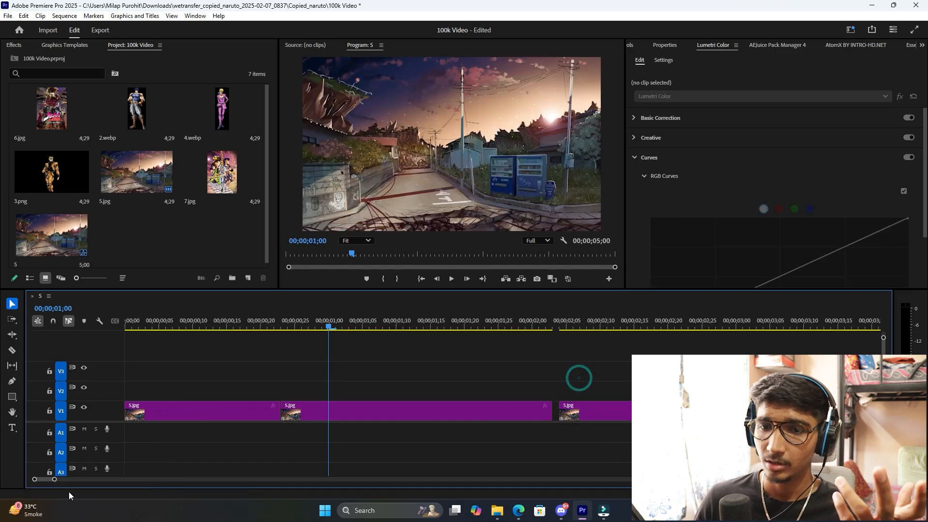
pyautogui.moveTo(54, 479); pyautogui.dragTo(129, 462)
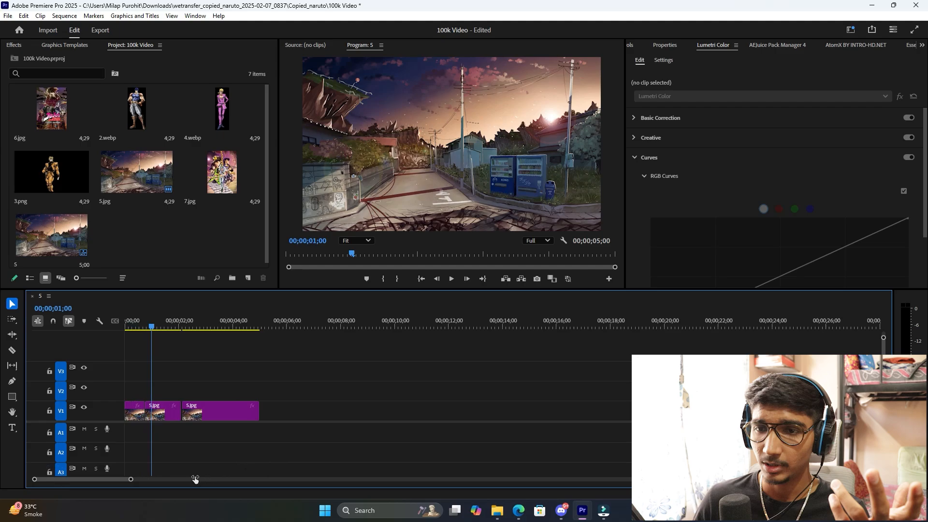
# - Close the gap by moving the last 5.jpg segment against the second one, and turn timeline snapping on
pyautogui.moveTo(177, 325); pyautogui.dragTo(191, 326)
pyautogui.moveTo(213, 412); pyautogui.dragTo(209, 410)
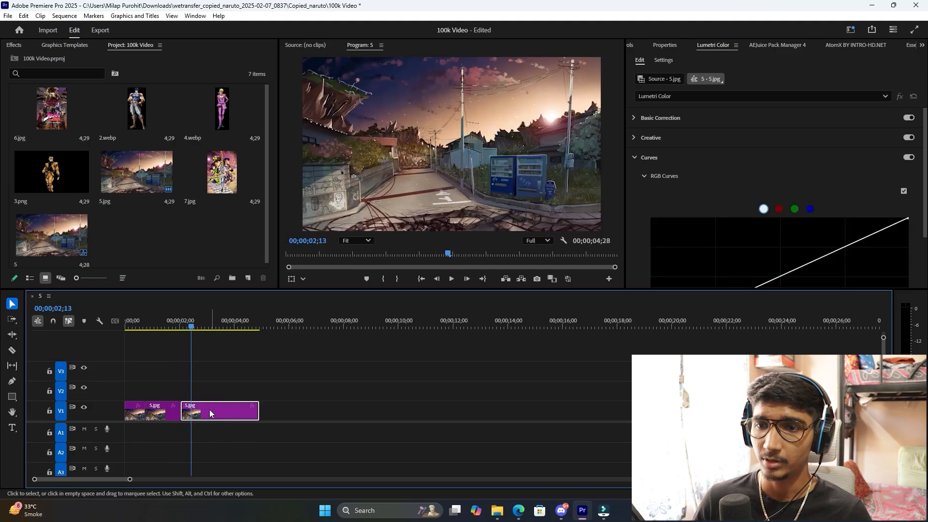
pyautogui.click(278, 376)
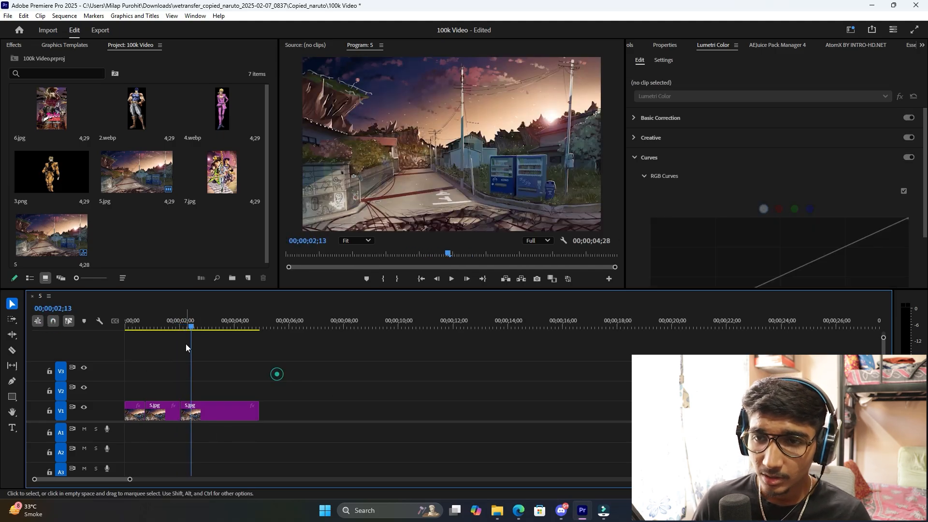
# - At the start of the sequence, add a text layer with the person's first name near the frame's centre
pyautogui.press('Home')
pyautogui.moveTo(297, 366); pyautogui.dragTo(199, 391)
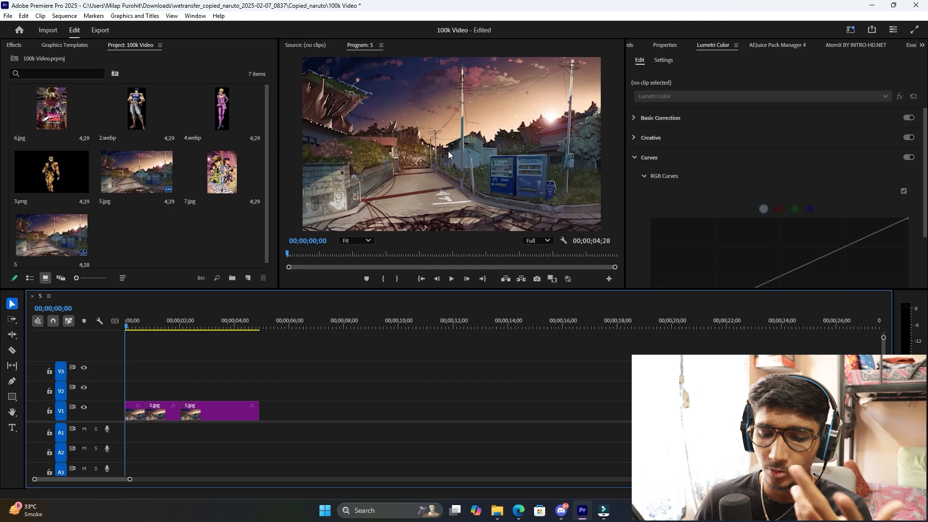
pyautogui.press('t')
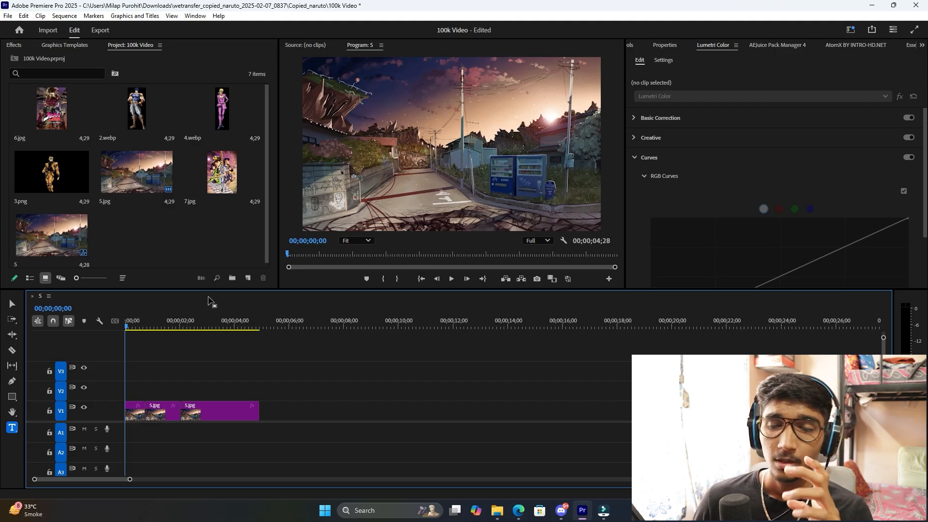
pyautogui.click(13, 306)
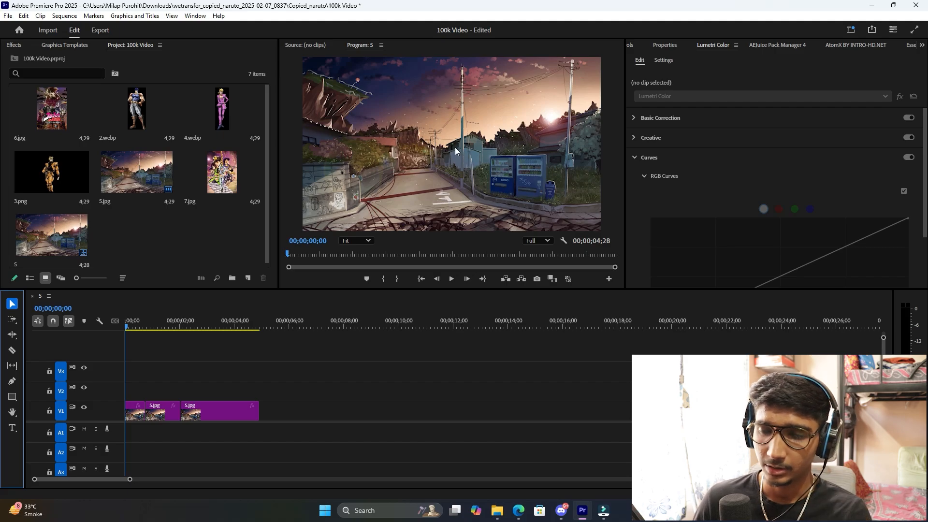
pyautogui.press('t')
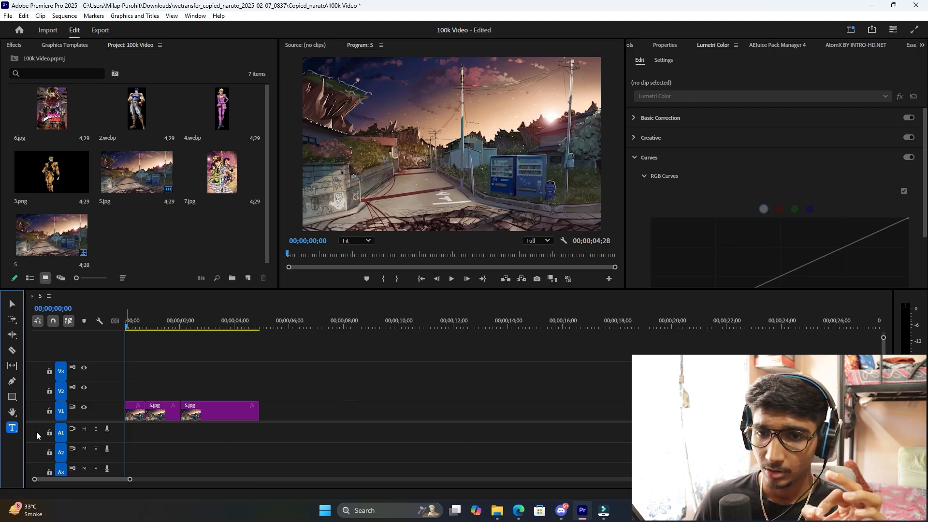
pyautogui.click(435, 148)
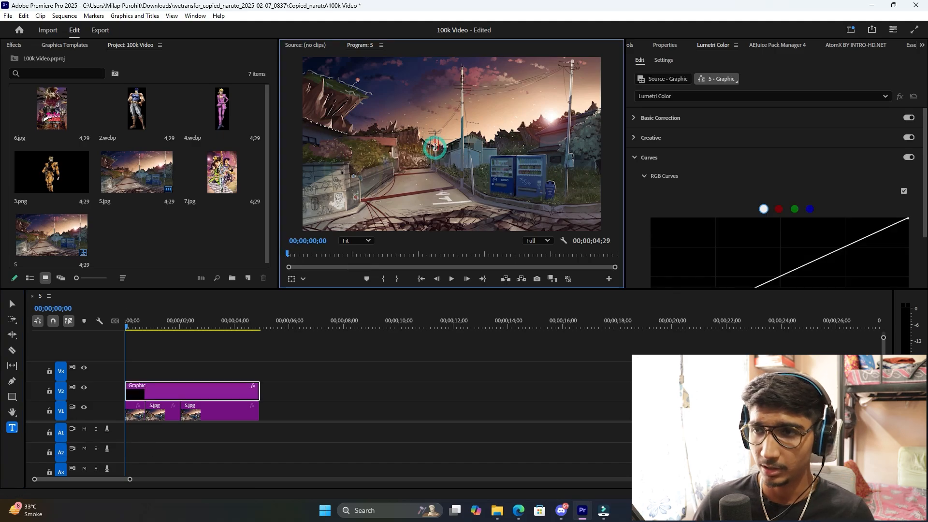
pyautogui.write('MILAP')
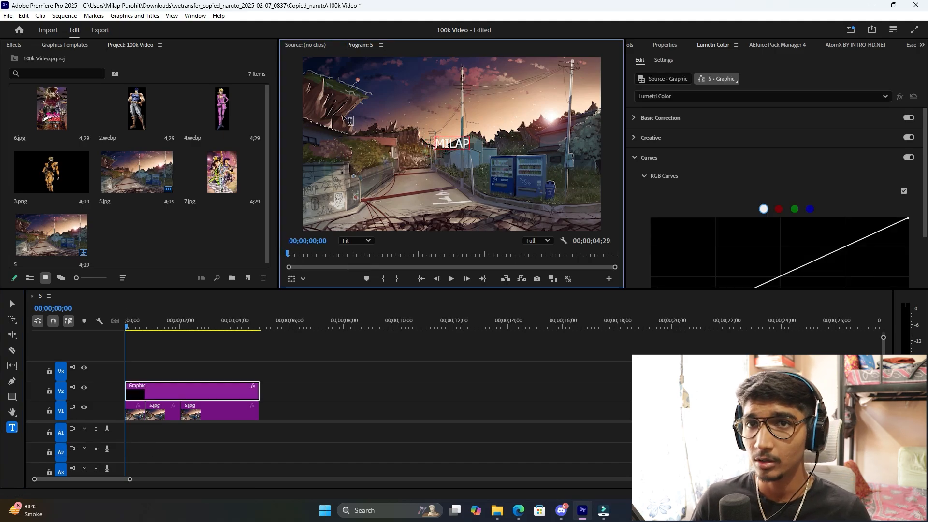
pyautogui.click(12, 304)
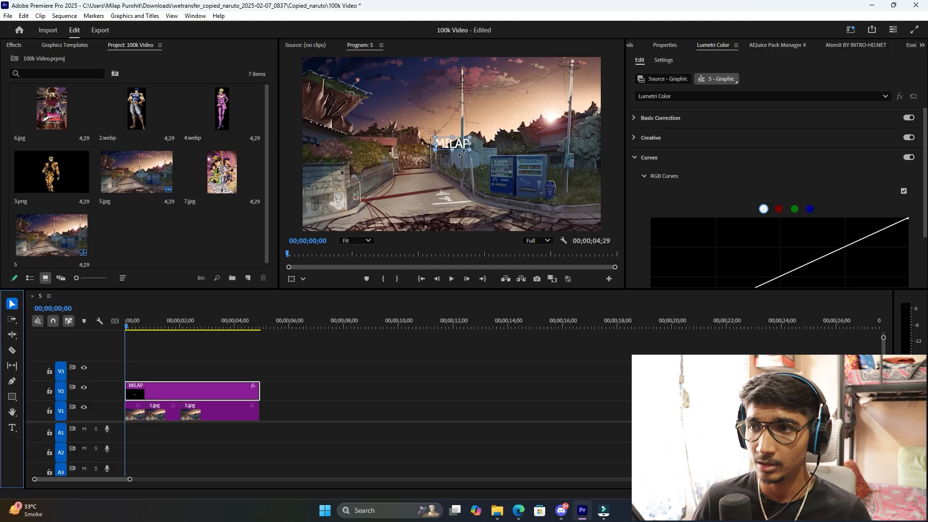
# - Enlarge the name text to span most of the frame, and delete its clip from V2
pyautogui.moveTo(462, 154); pyautogui.dragTo(468, 100)
pyautogui.moveTo(486, 165); pyautogui.dragTo(449, 154)
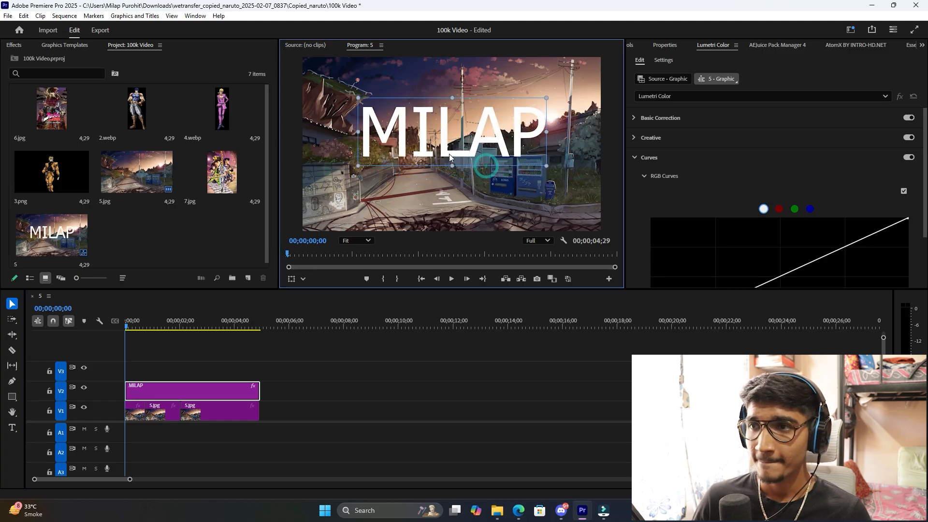
pyautogui.click(160, 393)
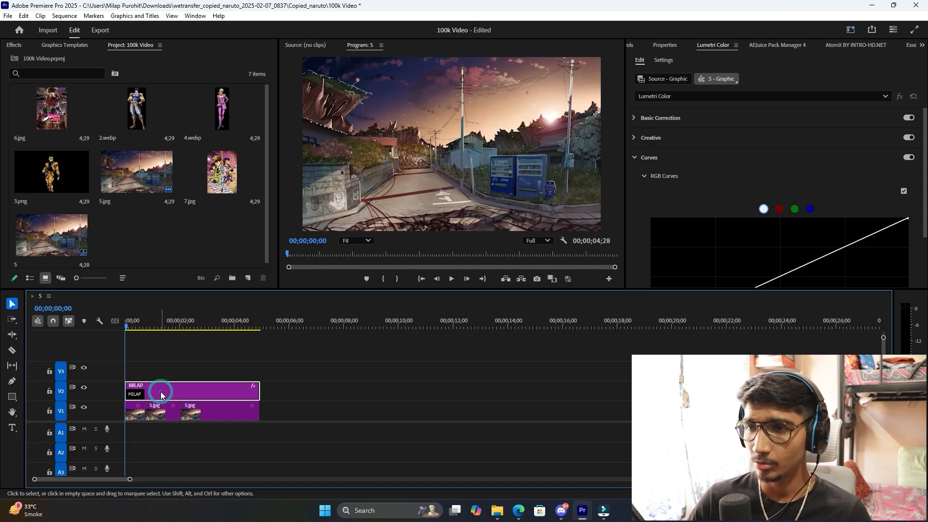
pyautogui.press('Delete')
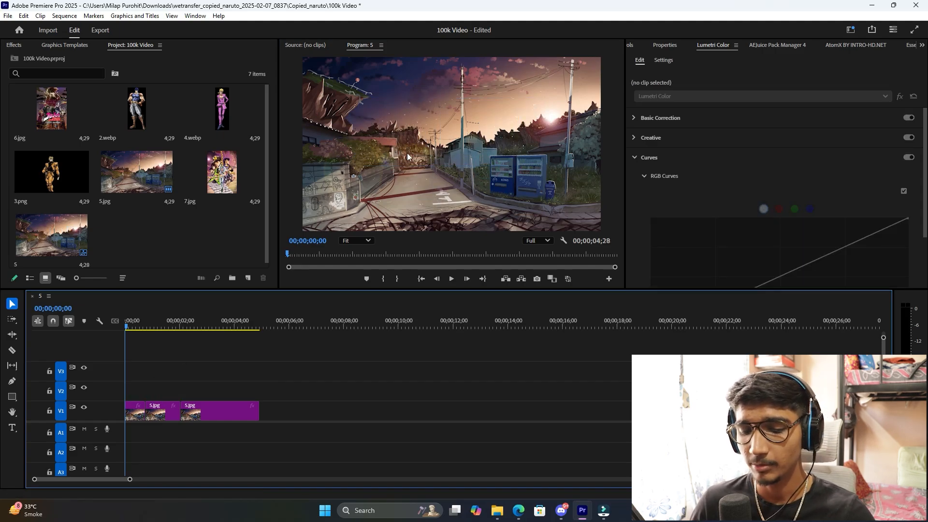
# - Add a default text layer at the sequence start near the frame's centre, and delete its clip from V2
pyautogui.hotkey('ctrl', 't')
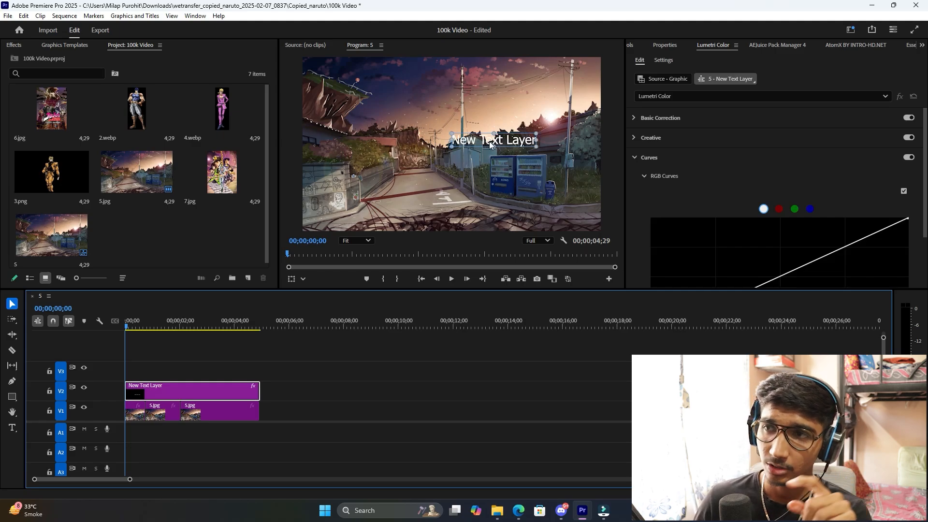
pyautogui.moveTo(490, 144); pyautogui.dragTo(453, 138)
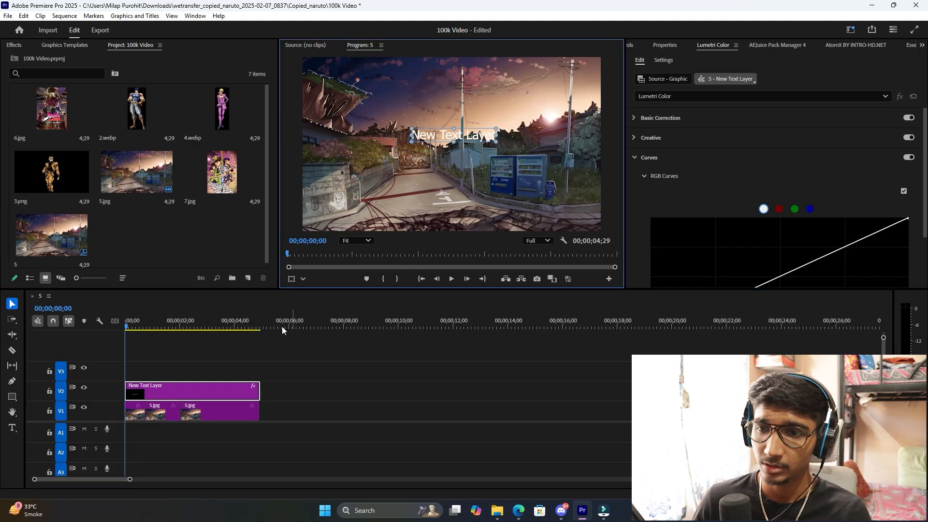
pyautogui.click(239, 392)
pyautogui.press('Delete')
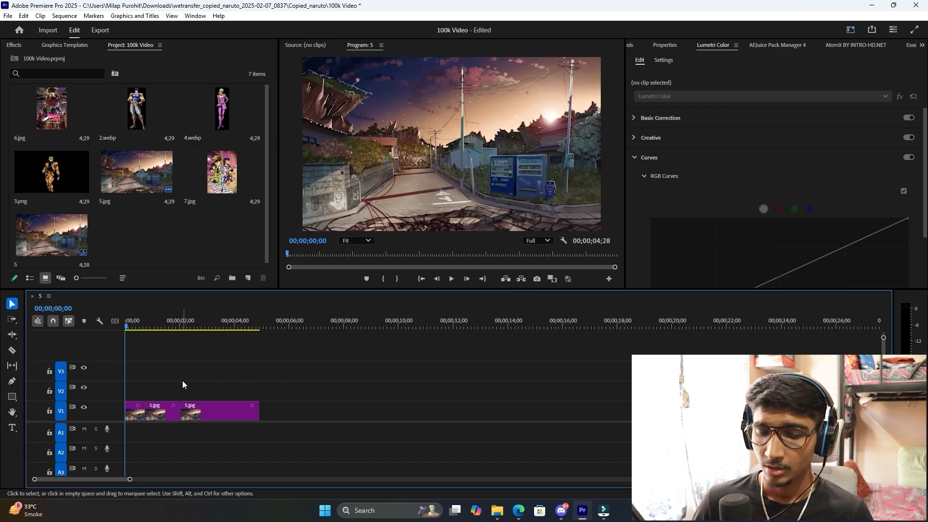
# - Cut the 5.jpg segments on V1 at six points with the Razor tool
pyautogui.press('c')
pyautogui.click(230, 409)
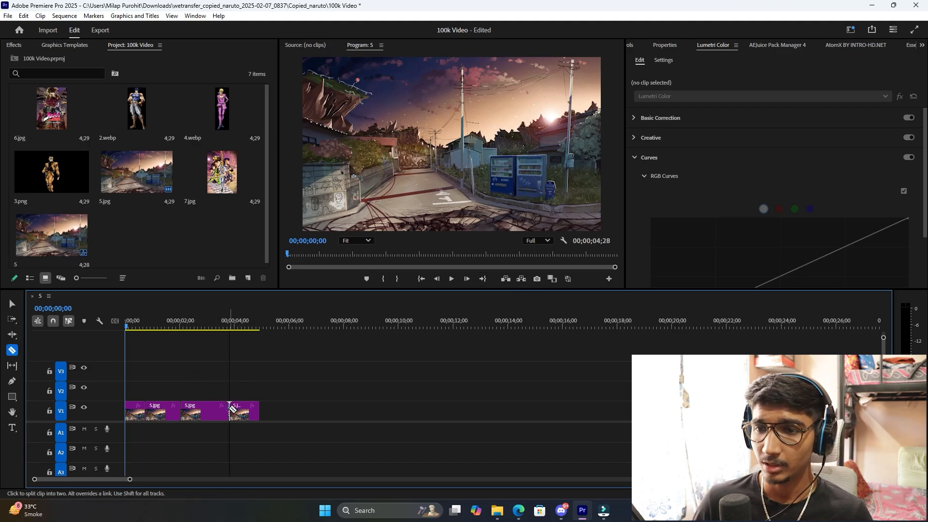
pyautogui.click(215, 410)
pyautogui.click(201, 410)
pyautogui.click(173, 410)
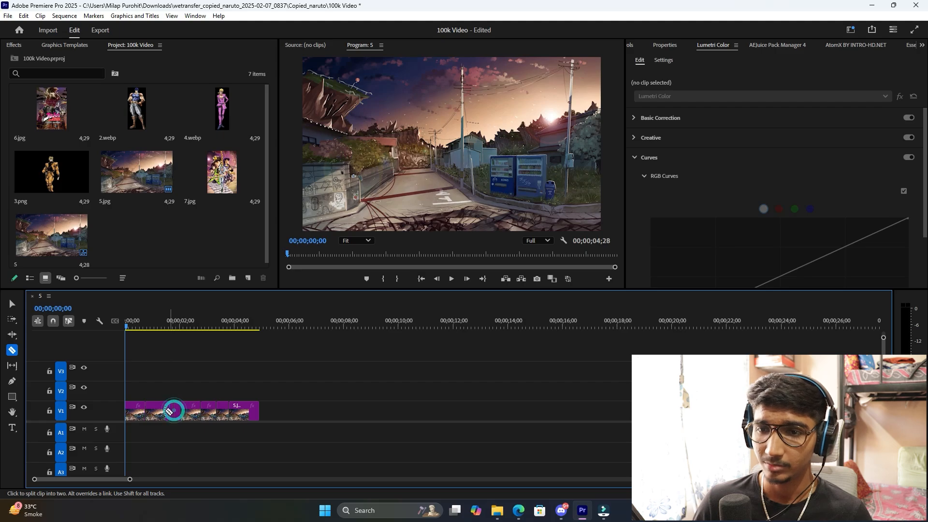
pyautogui.click(145, 410)
pyautogui.click(135, 409)
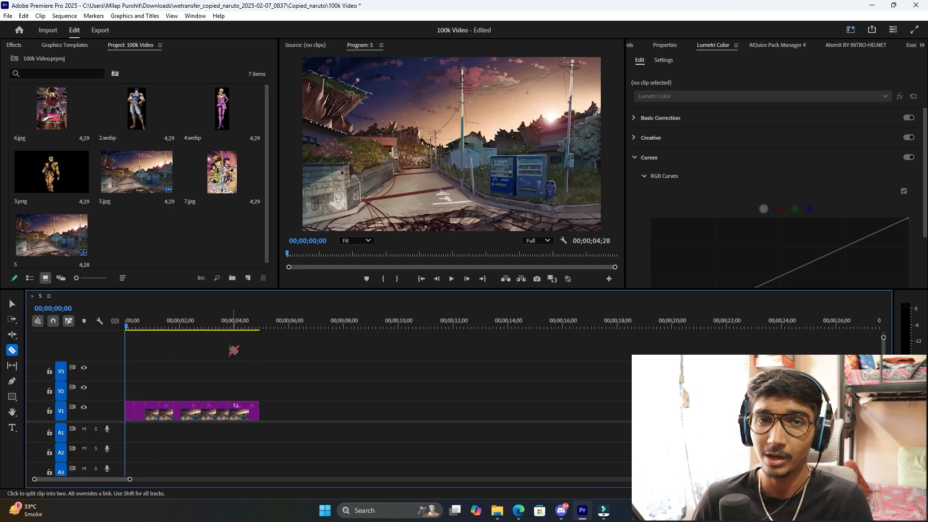
# - Undo the razor cuts on V1 and the text layer deletion, and remove the New Text Layer clip from V2 again
pyautogui.hotkey('ctrl', 'z')
pyautogui.hotkey('ctrl', 'z')
pyautogui.hotkey('ctrl', 'z')
pyautogui.hotkey('ctrl', 'z')
pyautogui.hotkey('ctrl', 'z')
pyautogui.hotkey('ctrl', 'z')
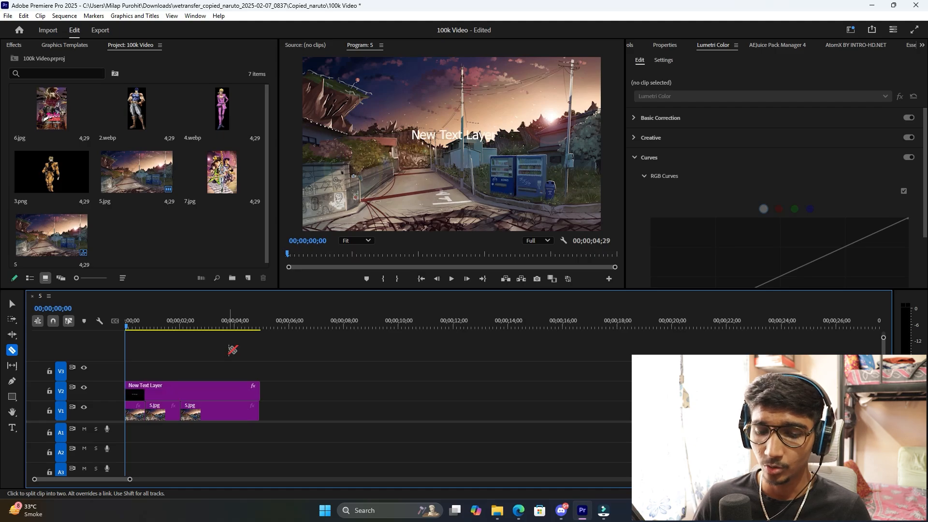
pyautogui.press('v')
pyautogui.click(188, 389)
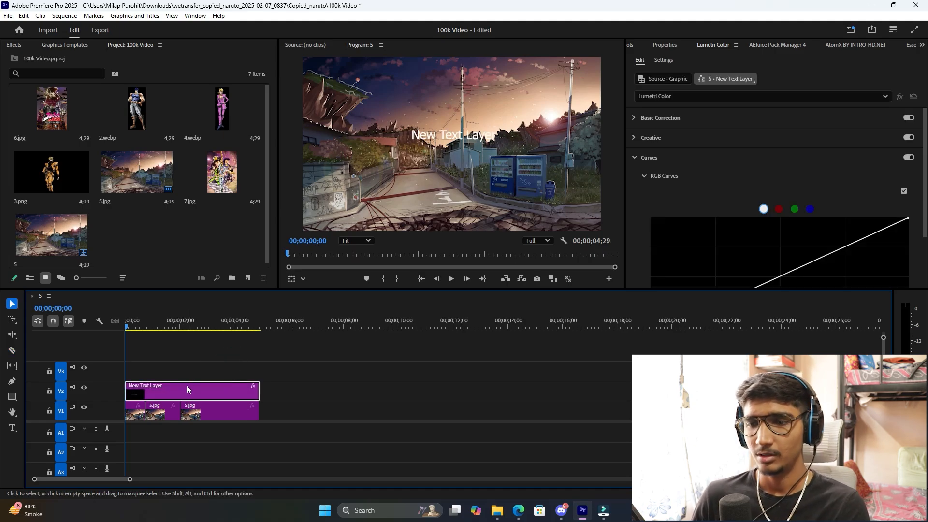
pyautogui.press('Delete')
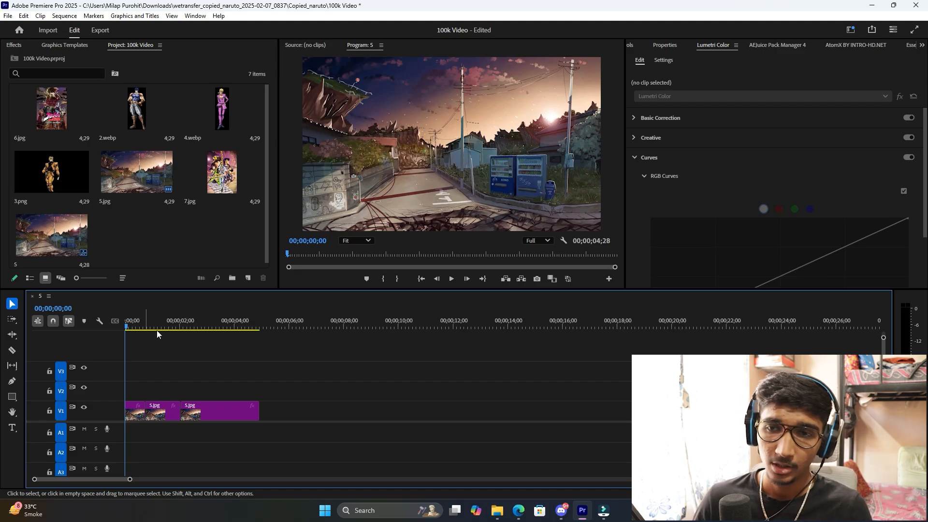
# - Split the last 5.jpg segment on V1 at 00;00;02;26, and undo the split
pyautogui.moveTo(166, 321); pyautogui.dragTo(203, 326)
pyautogui.hotkey('ctrl', 'k')
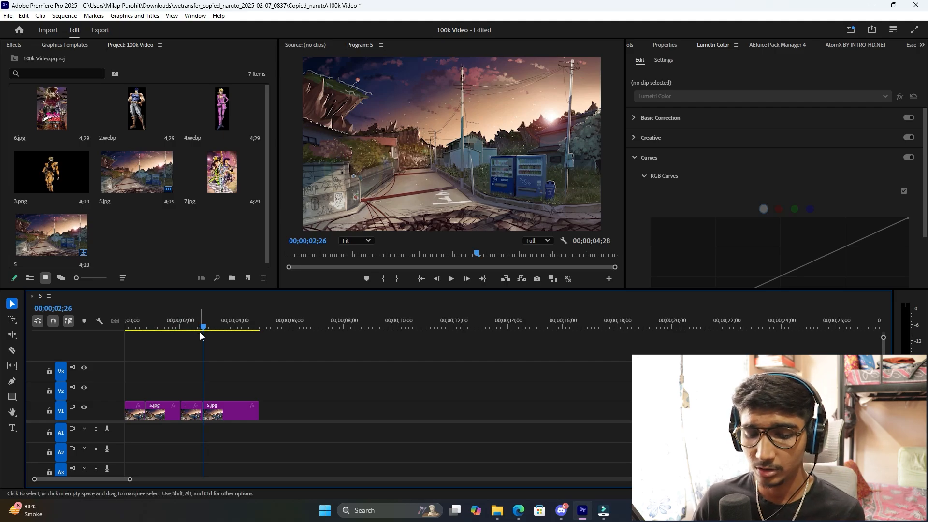
pyautogui.hotkey('ctrl', 'z')
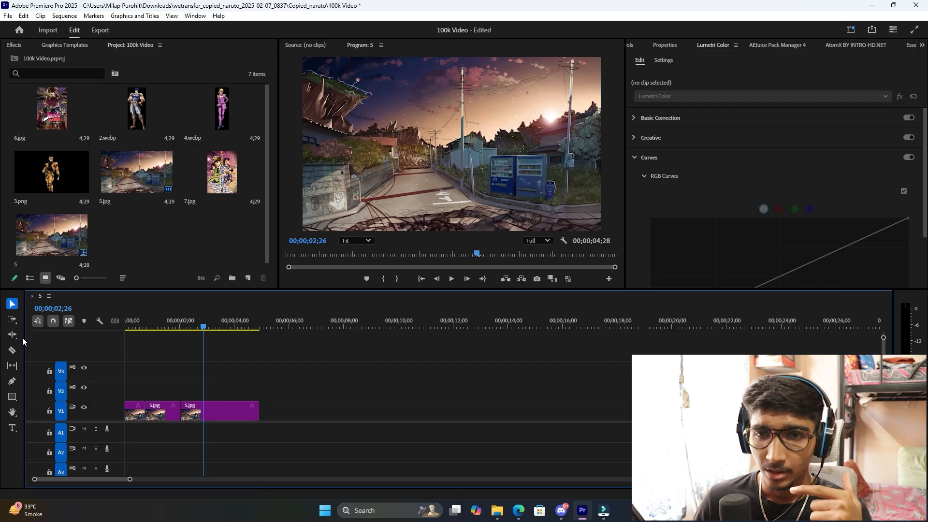
# - Look through the shape tool variants and draw four separate rectangles over the frame with the Rectangle Tool
pyautogui.click(13, 400)
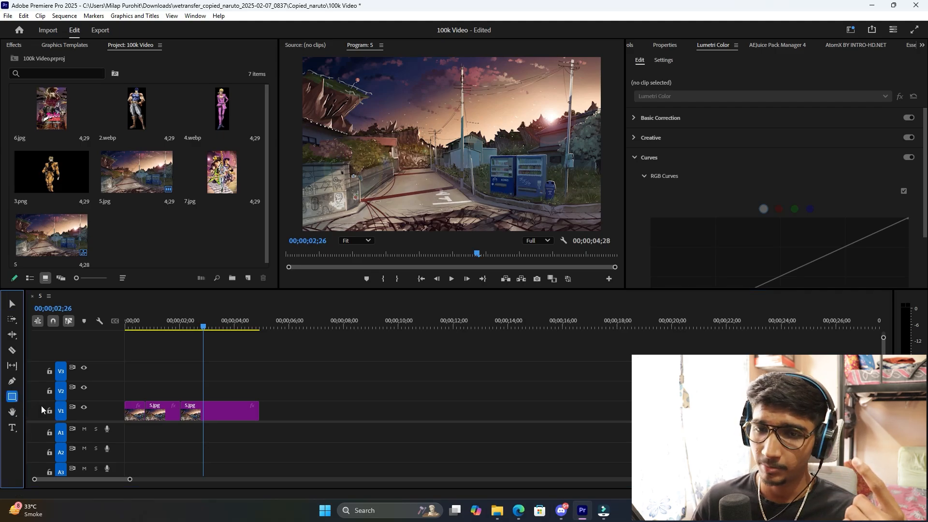
pyautogui.click(13, 399)
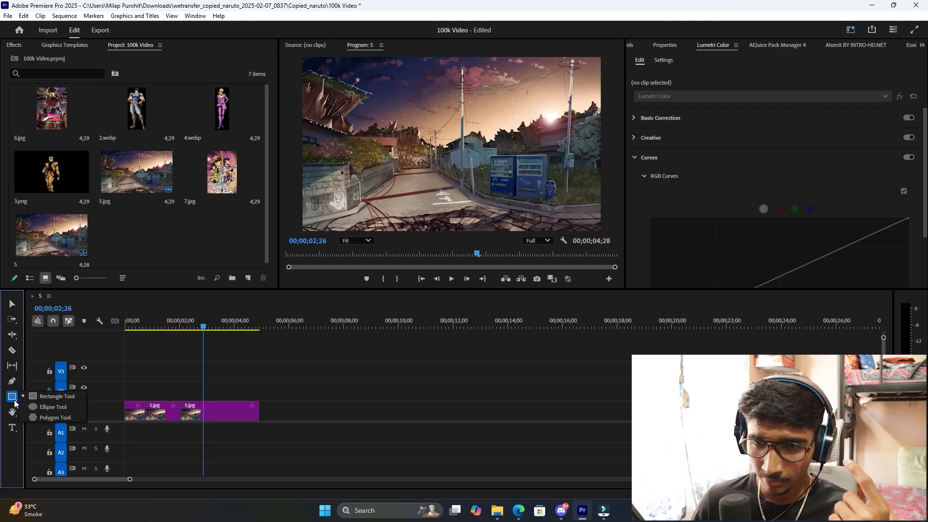
pyautogui.click(52, 397)
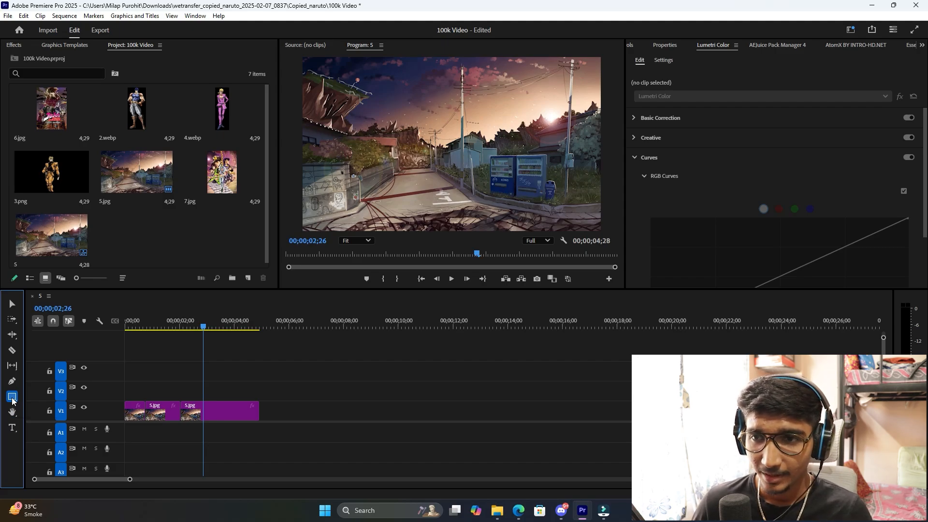
pyautogui.click(12, 398)
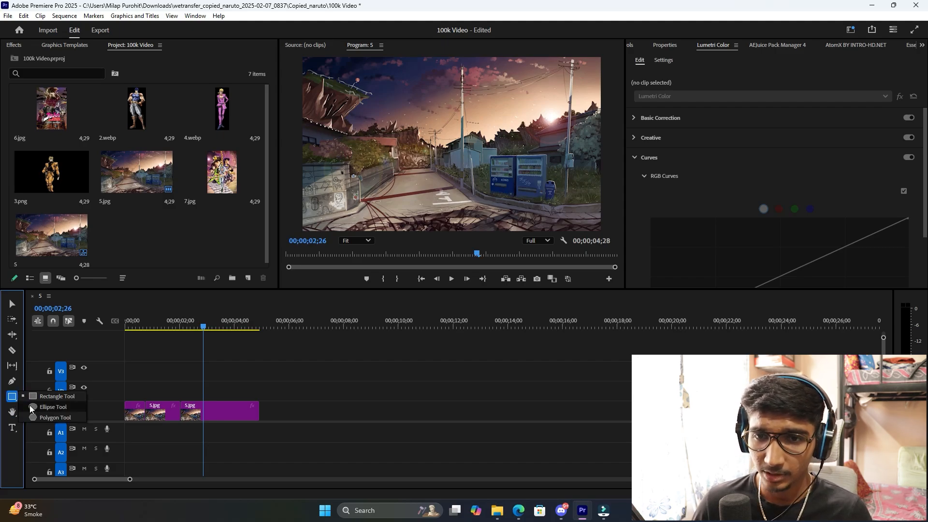
pyautogui.click(11, 396)
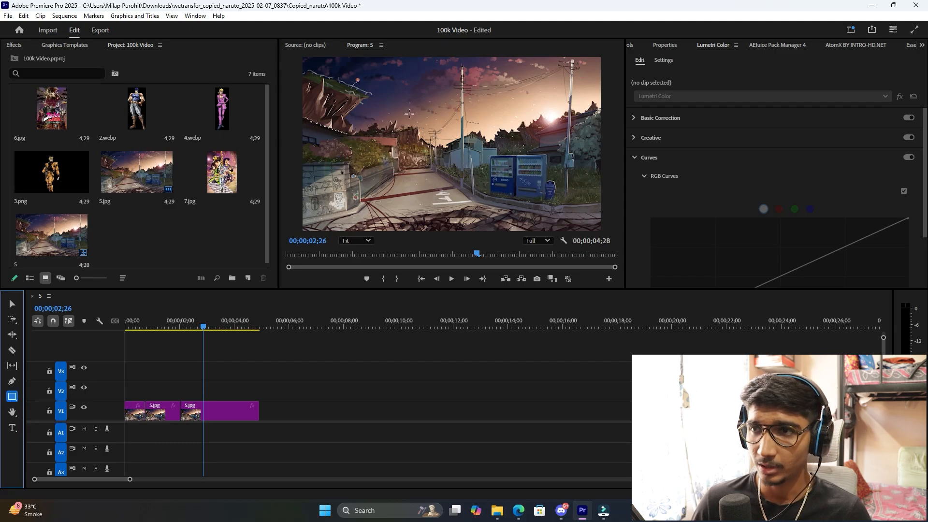
pyautogui.moveTo(405, 109); pyautogui.dragTo(472, 161)
pyautogui.moveTo(496, 85); pyautogui.dragTo(550, 144)
pyautogui.moveTo(364, 187); pyautogui.dragTo(453, 231)
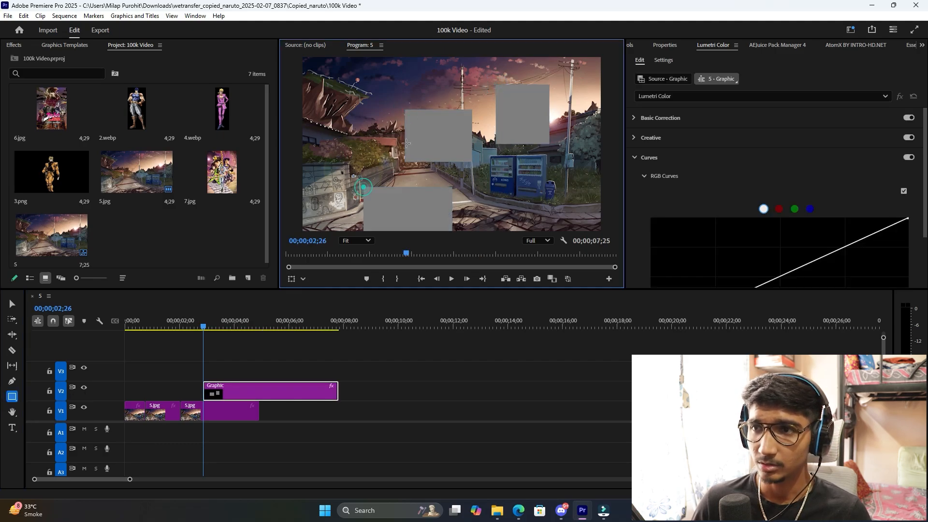
pyautogui.moveTo(346, 97); pyautogui.dragTo(403, 111)
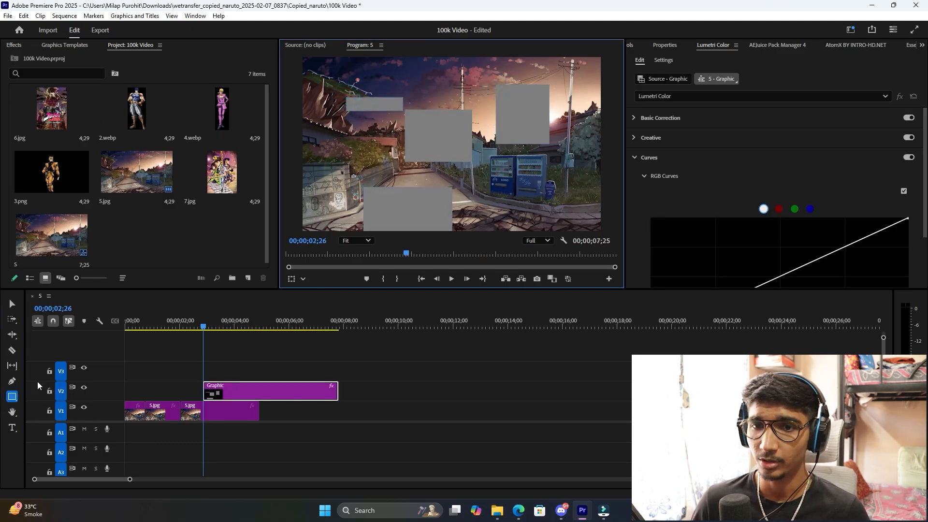
# - Delete the graphic clip containing the rectangles from V2
pyautogui.click(12, 303)
pyautogui.click(219, 396)
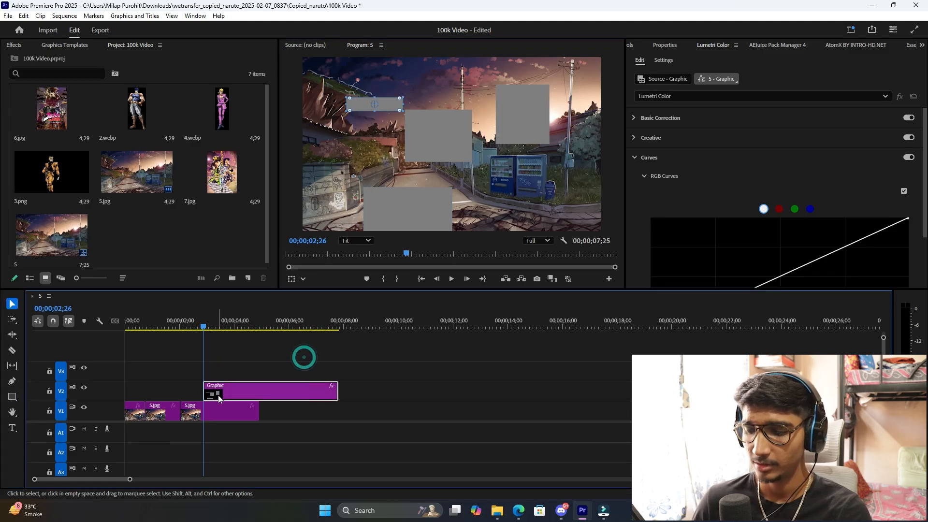
pyautogui.press('Delete')
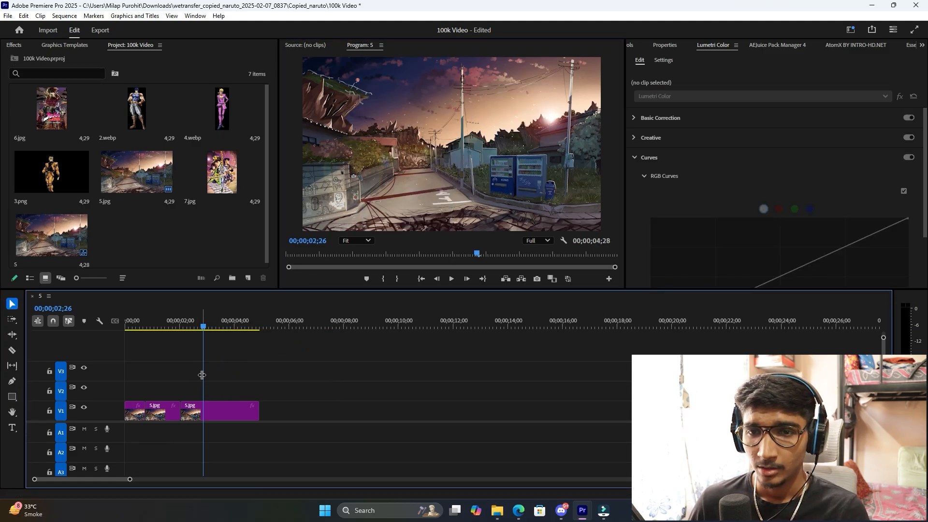
# - Draw a triangle with the Pen tool around the frame's centre, and delete its graphic clip from V2
pyautogui.click(12, 381)
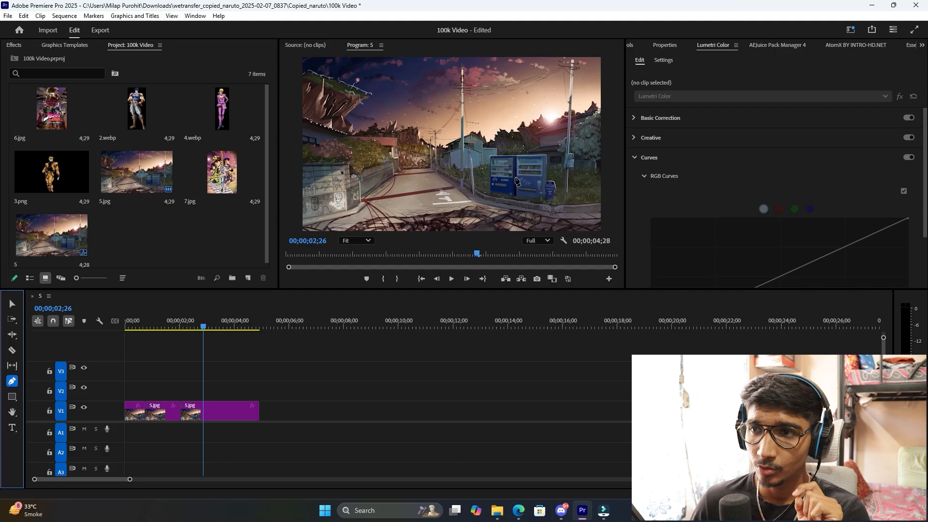
pyautogui.click(375, 166)
pyautogui.click(433, 86)
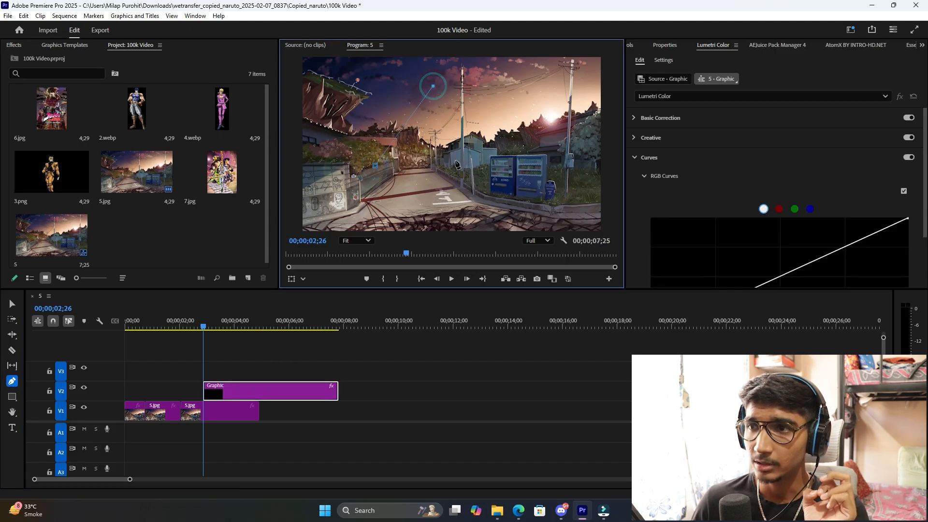
pyautogui.click(461, 158)
pyautogui.moveTo(462, 161); pyautogui.dragTo(488, 163)
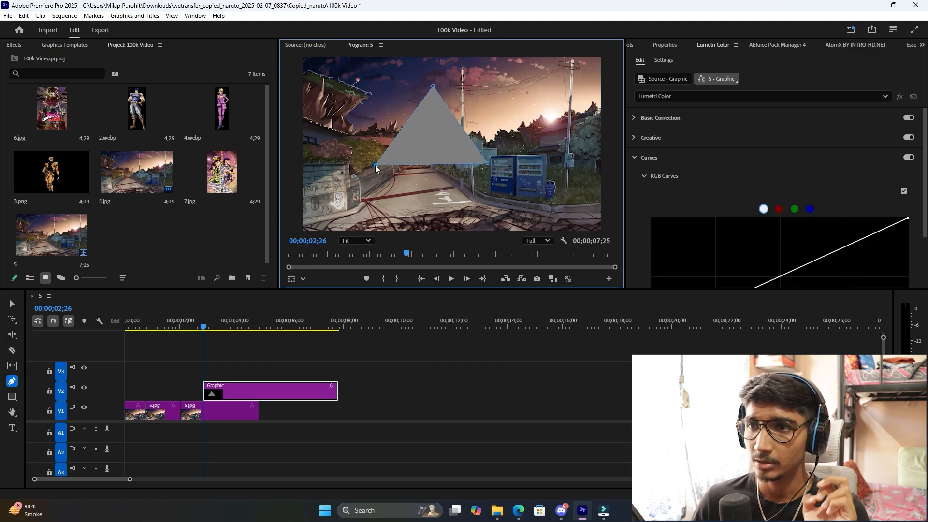
pyautogui.press('v')
pyautogui.moveTo(431, 144); pyautogui.dragTo(460, 134)
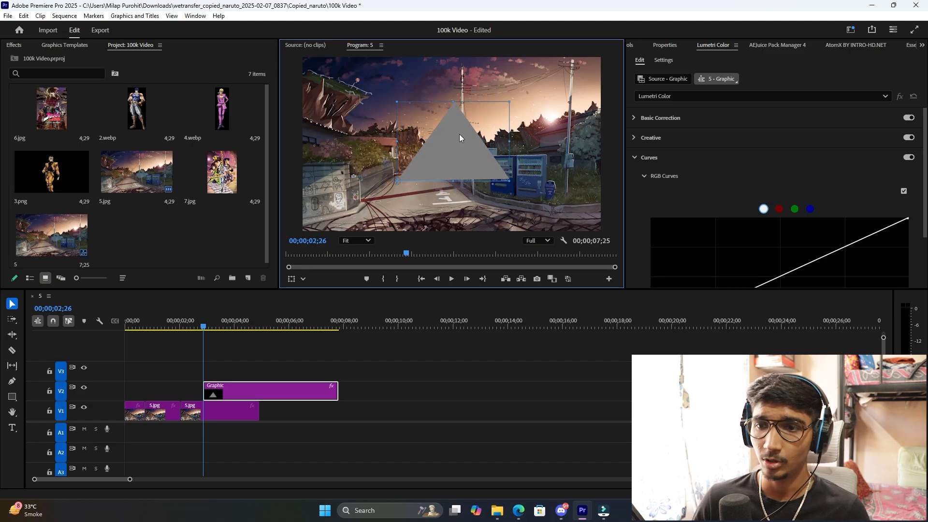
pyautogui.click(291, 385)
pyautogui.press('Delete')
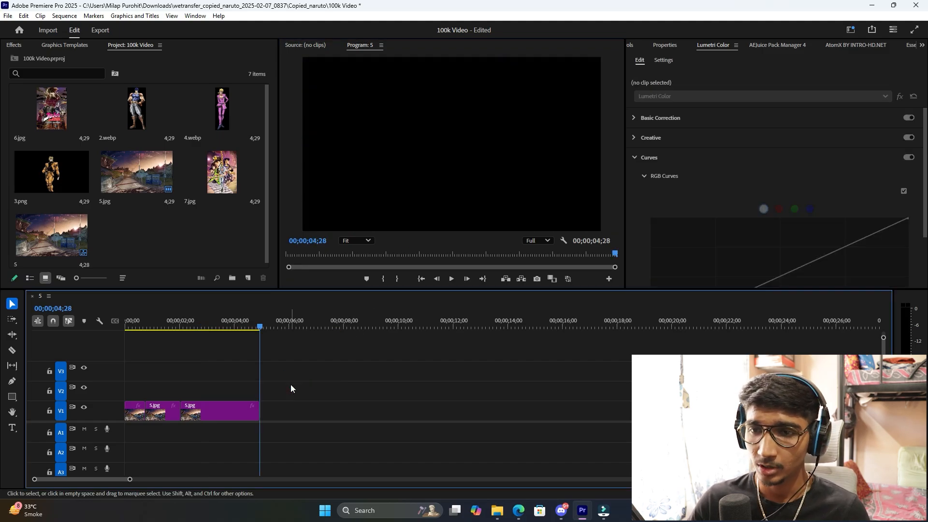
# - Zoom in closely on the timeline and pan along it with the Hand tool, ending at the sequence start
pyautogui.click(12, 411)
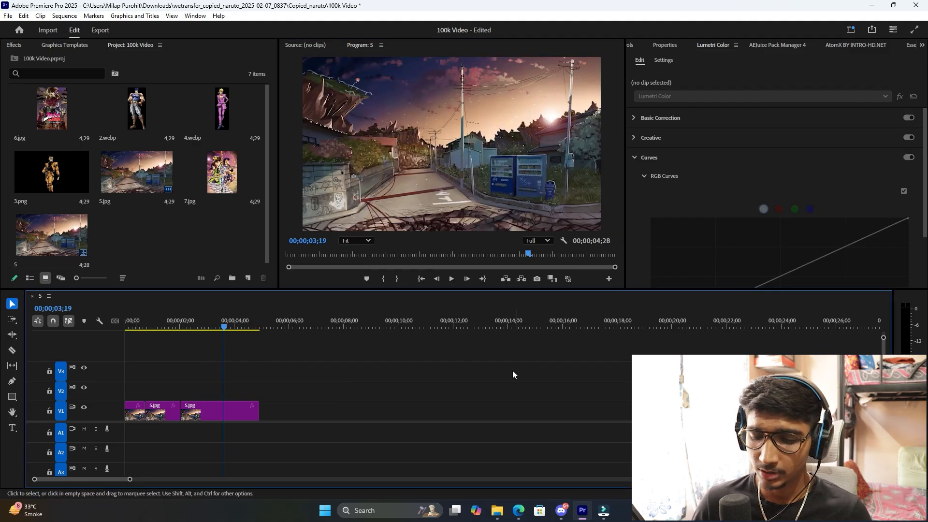
pyautogui.press('j')
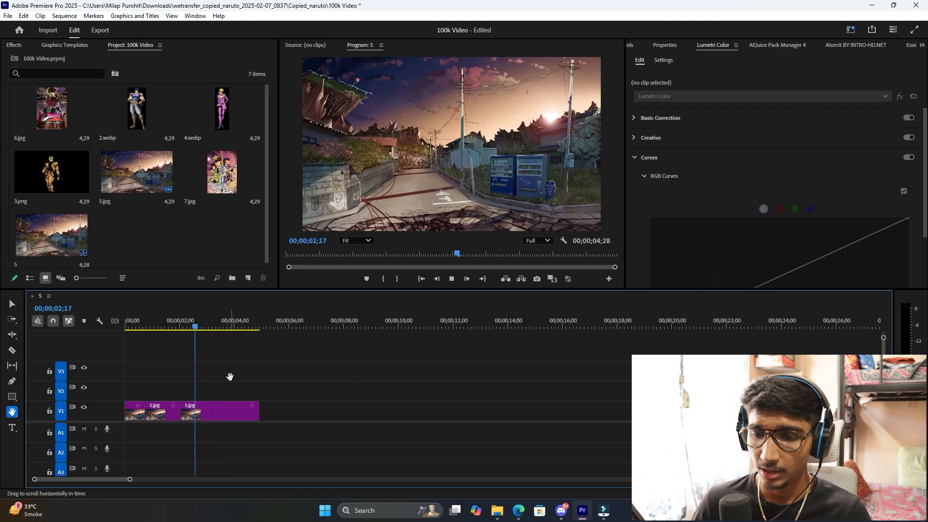
pyautogui.press('v')
pyautogui.press('k')
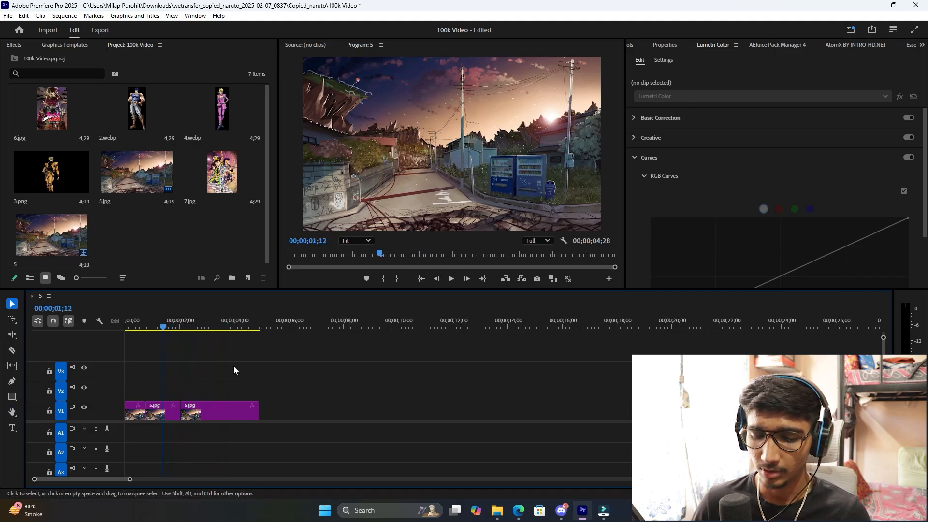
pyautogui.press('h')
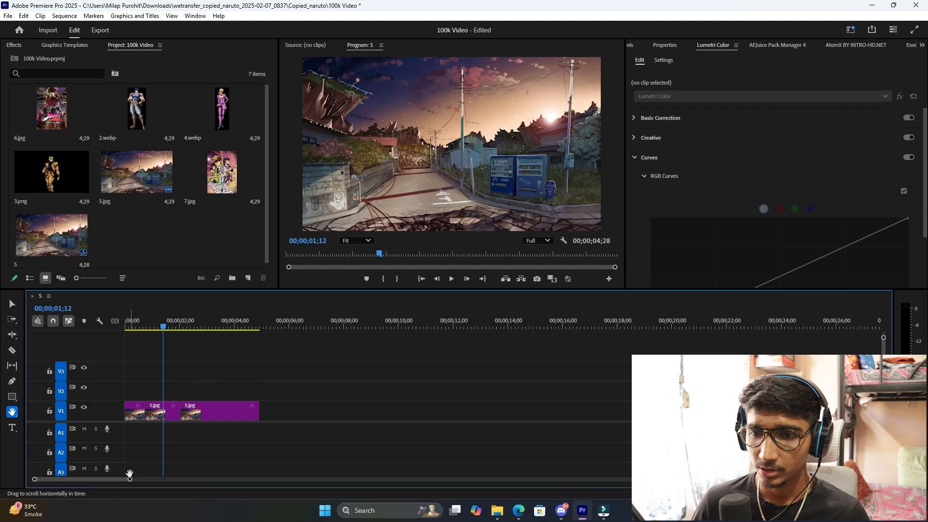
pyautogui.moveTo(130, 479); pyautogui.dragTo(82, 478)
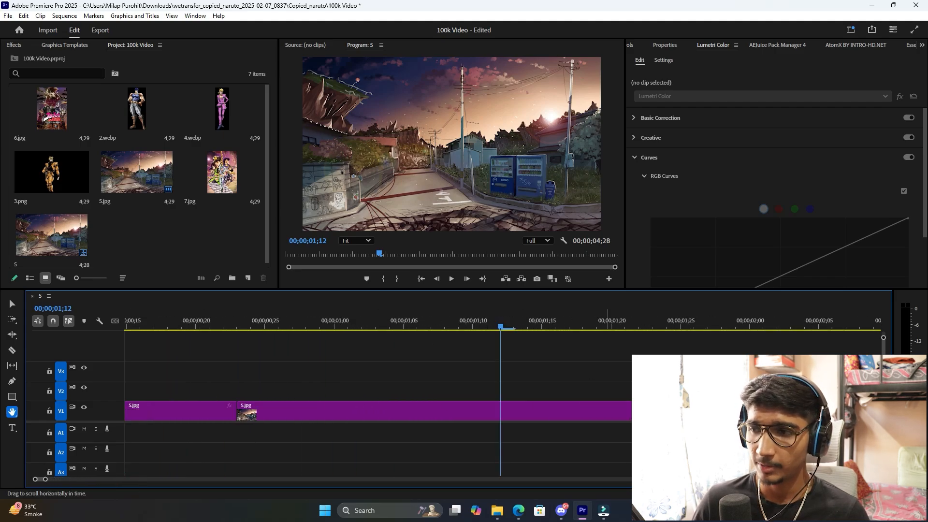
pyautogui.moveTo(403, 389); pyautogui.dragTo(267, 389)
pyautogui.moveTo(396, 364); pyautogui.dragTo(628, 379)
pyautogui.moveTo(246, 381); pyautogui.dragTo(696, 380)
pyautogui.moveTo(162, 325); pyautogui.dragTo(428, 325)
pyautogui.moveTo(157, 334); pyautogui.dragTo(594, 358)
pyautogui.moveTo(187, 368); pyautogui.dragTo(437, 368)
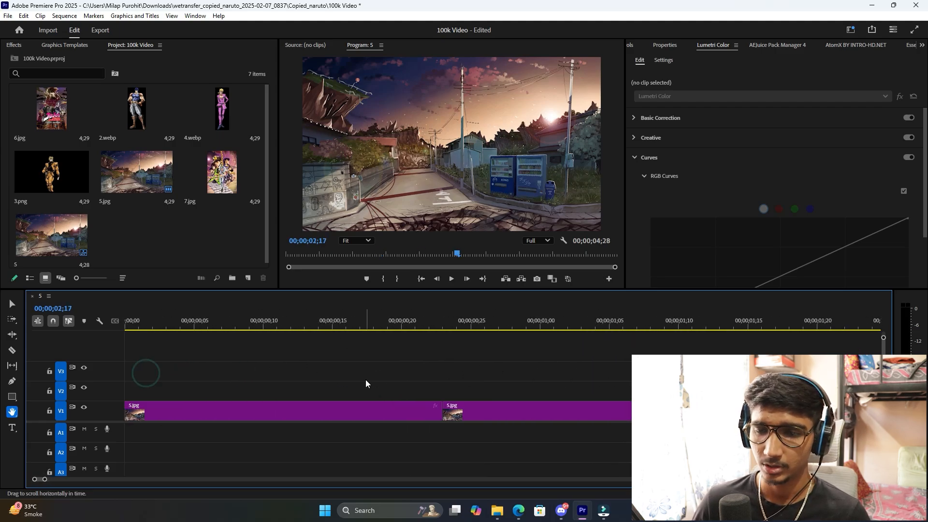
# - Return to the Selection tool and zoom the timeline out to fit the whole sequence in view
pyautogui.press('v')
pyautogui.moveTo(44, 481); pyautogui.dragTo(133, 479)
pyautogui.moveTo(198, 477); pyautogui.dragTo(408, 439)
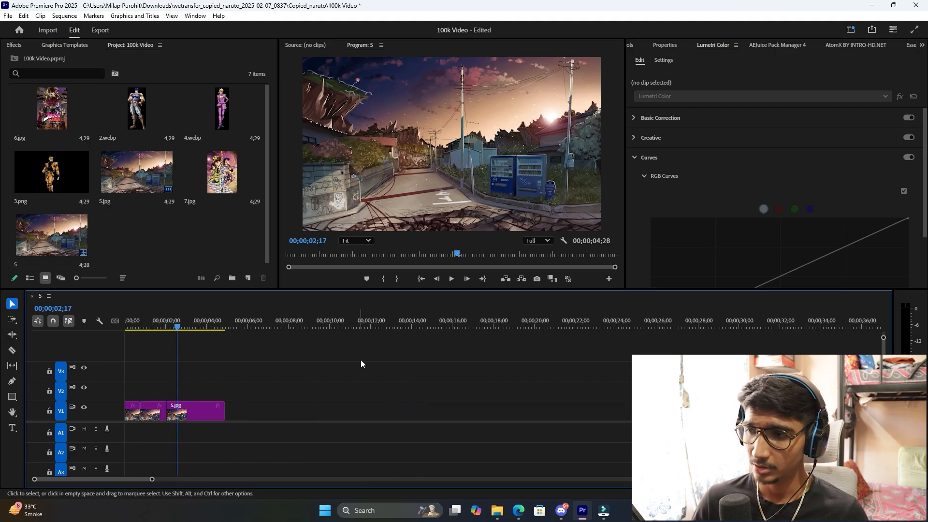
# - Expand and collapse the Audio 1 track, and reduce the height of all audio tracks
pyautogui.doubleClick(50, 437)
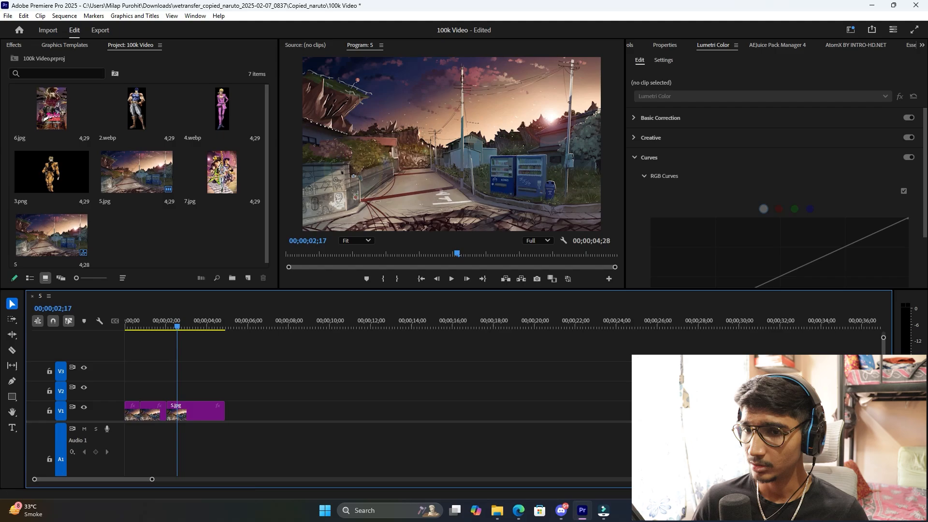
pyautogui.doubleClick(51, 437)
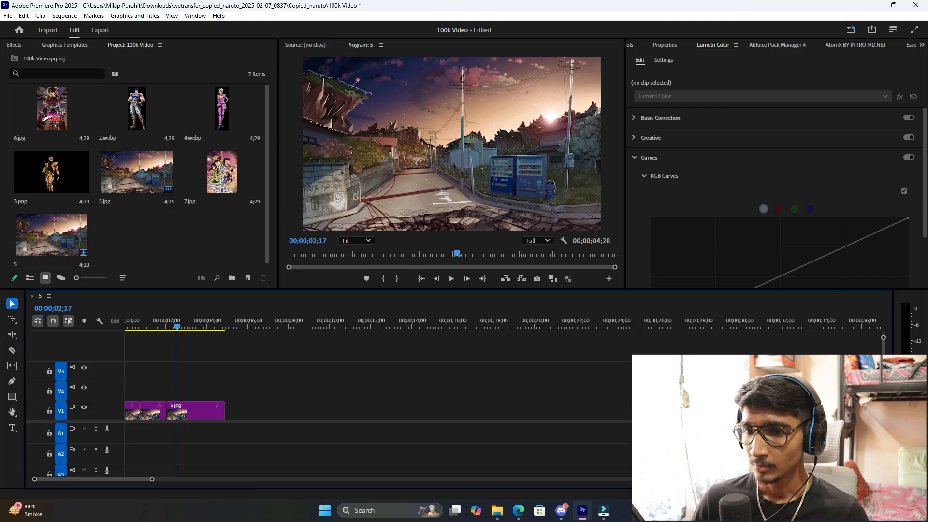
pyautogui.hotkey('alt', '-')
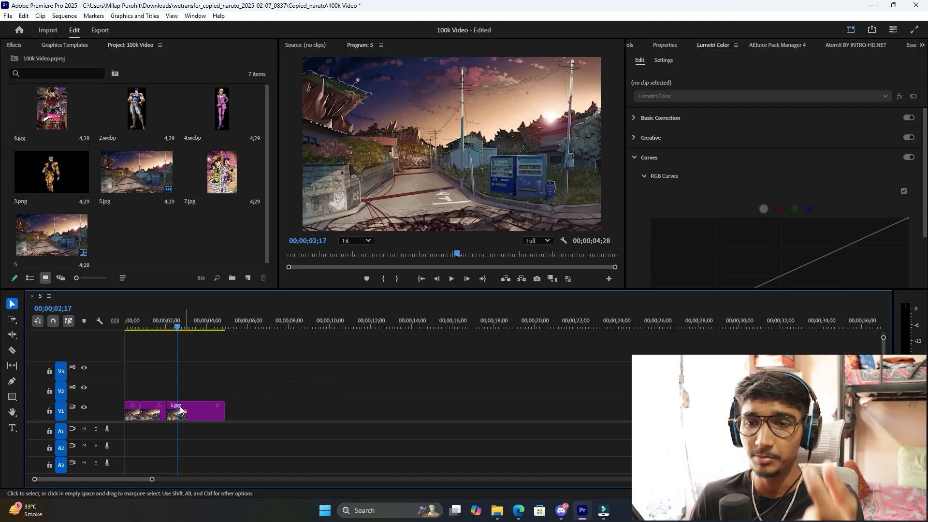
# - Reduce the height of video track V1 so that its clips show as thin bars
pyautogui.moveTo(101, 402); pyautogui.dragTo(105, 414)
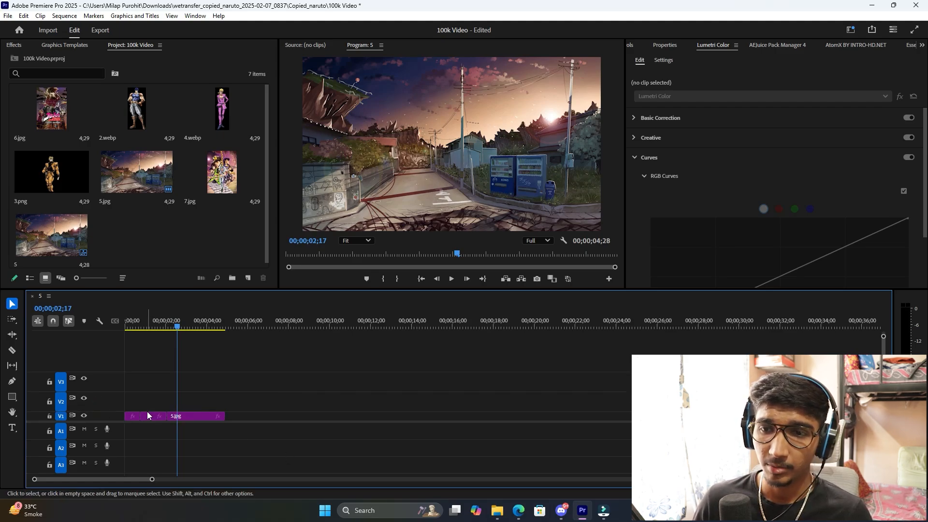
pyautogui.moveTo(106, 412); pyautogui.dragTo(106, 408)
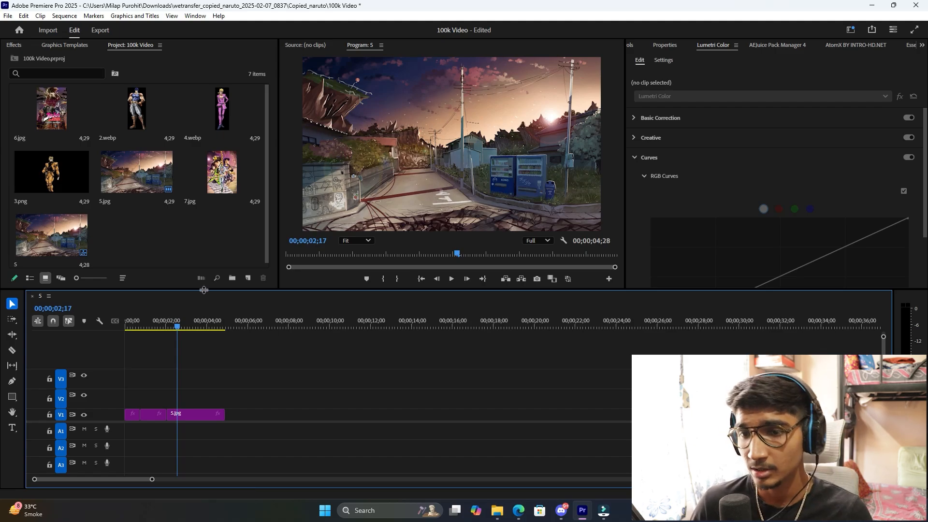
pyautogui.moveTo(111, 410)
pyautogui.mouseDown()
pyautogui.moveTo(115, 399)
pyautogui.moveTo(108, 409)
pyautogui.moveTo(117, 411)
pyautogui.mouseUp()
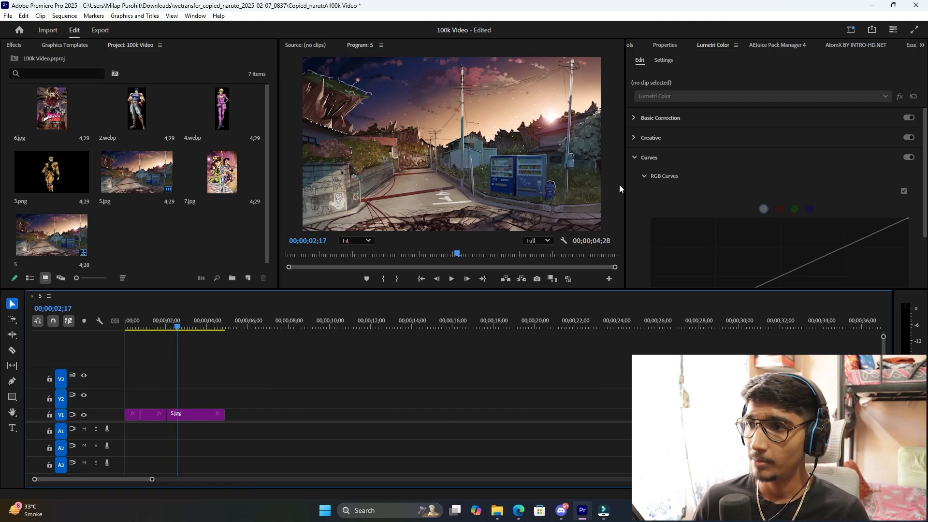
# - Widen the Program monitor slightly by shifting the divider between it and the Lumetri Color panel
pyautogui.moveTo(626, 185); pyautogui.dragTo(645, 185)
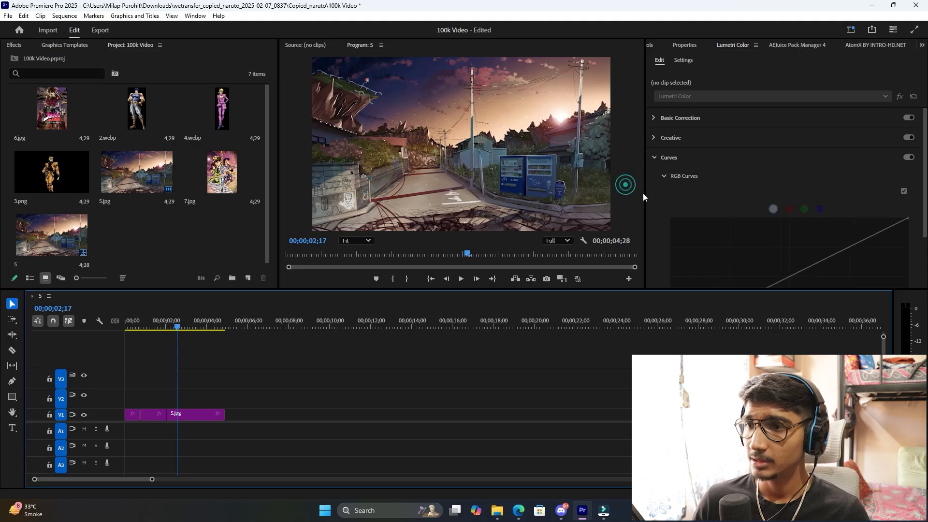
pyautogui.click(304, 83)
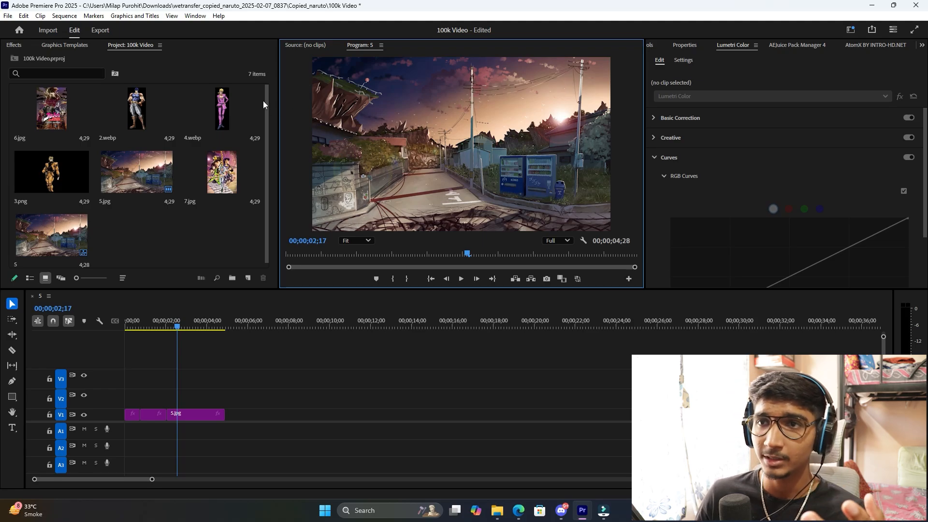
pyautogui.click(342, 363)
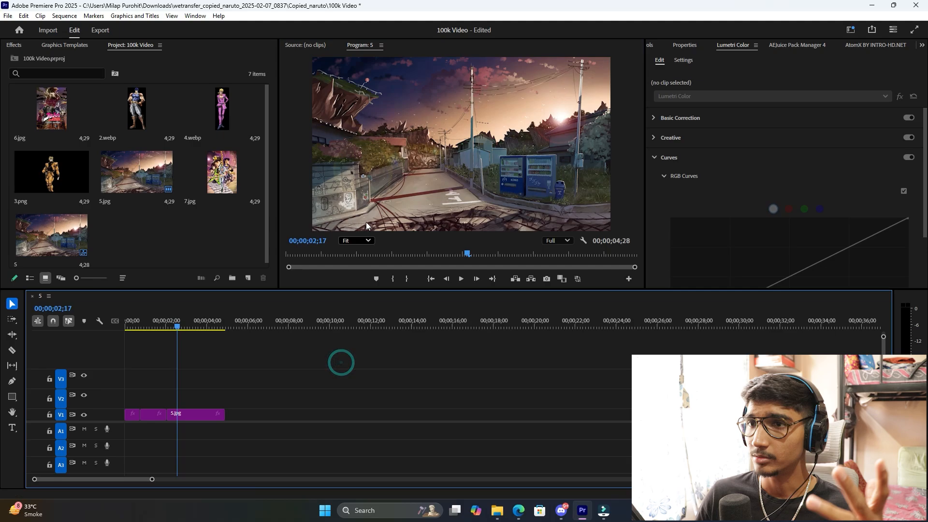
pyautogui.click(374, 183)
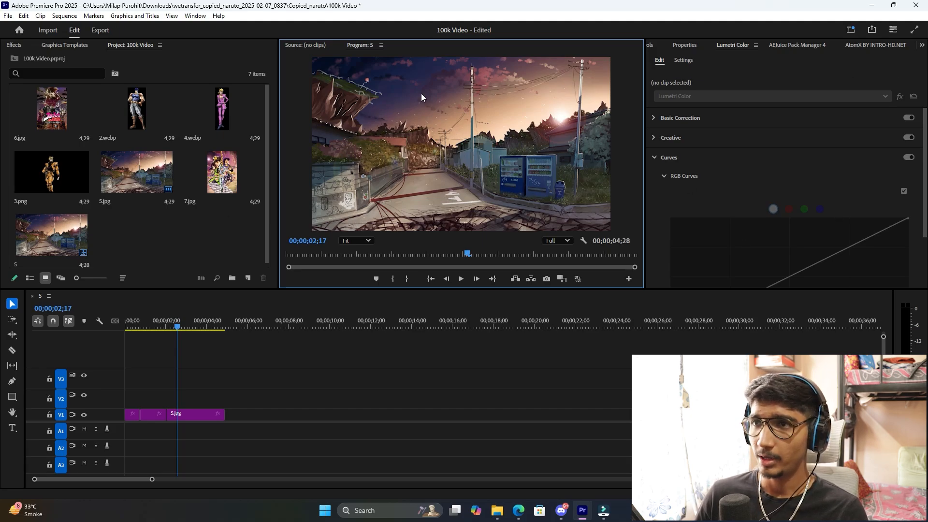
# - Move the playhead to 00;00;00;09 and place 4.webp there on track V2, above the background clip
pyautogui.moveTo(315, 254)
pyautogui.mouseDown()
pyautogui.moveTo(324, 254)
pyautogui.moveTo(306, 253)
pyautogui.mouseUp()
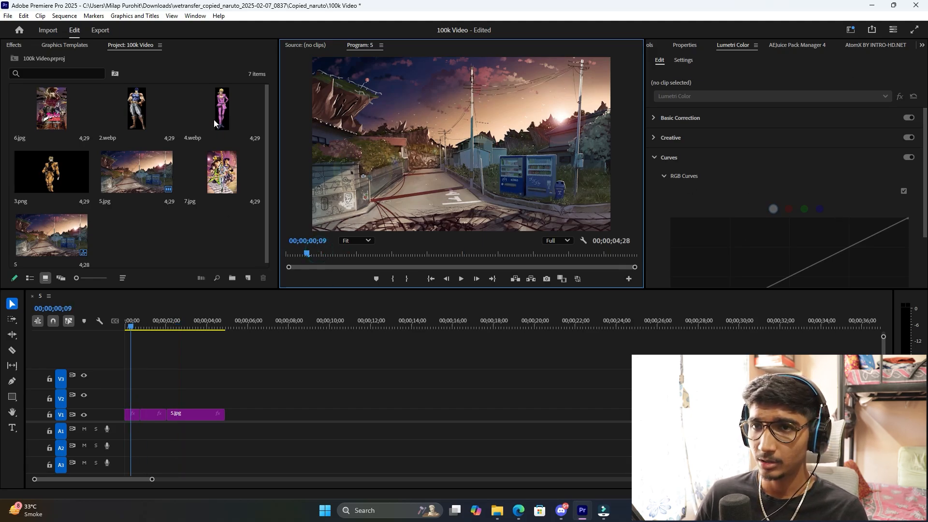
pyautogui.moveTo(214, 121); pyautogui.dragTo(103, 397)
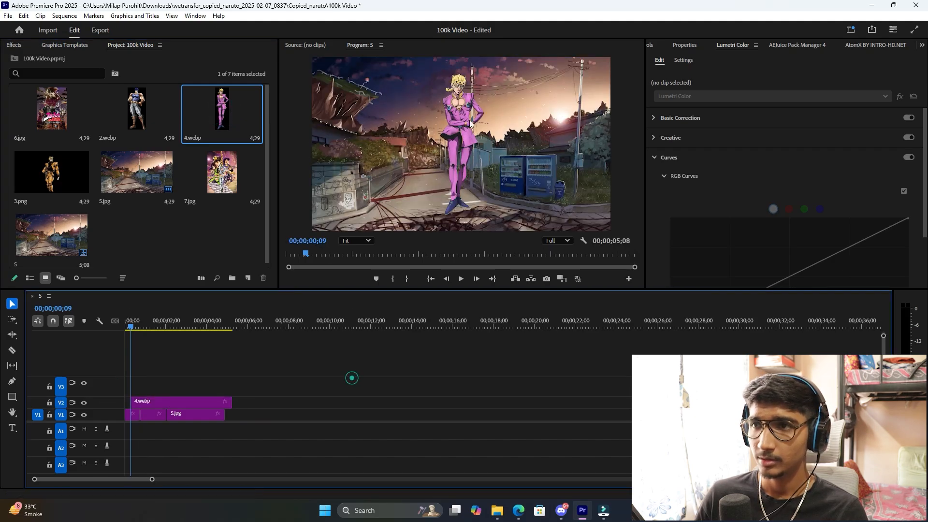
# - Enlarge the 4.webp character in the Program monitor, reposition it to show its head and torso, and deselect it
pyautogui.click(469, 120)
pyautogui.moveTo(490, 143); pyautogui.dragTo(517, 140)
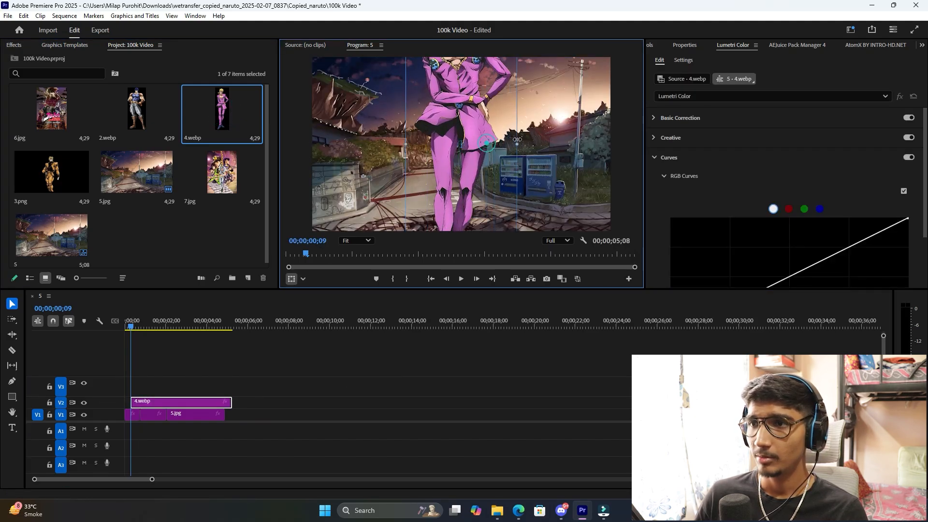
pyautogui.moveTo(457, 73); pyautogui.dragTo(457, 165)
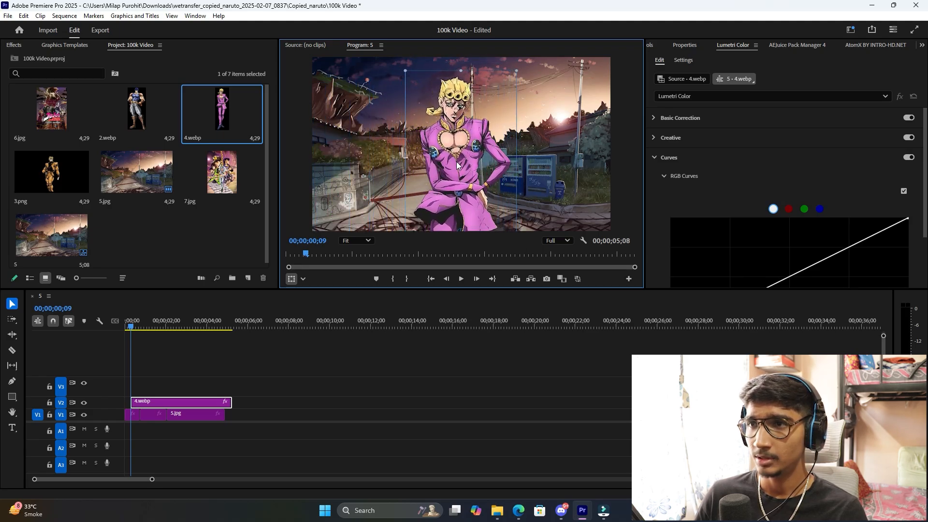
pyautogui.click(312, 383)
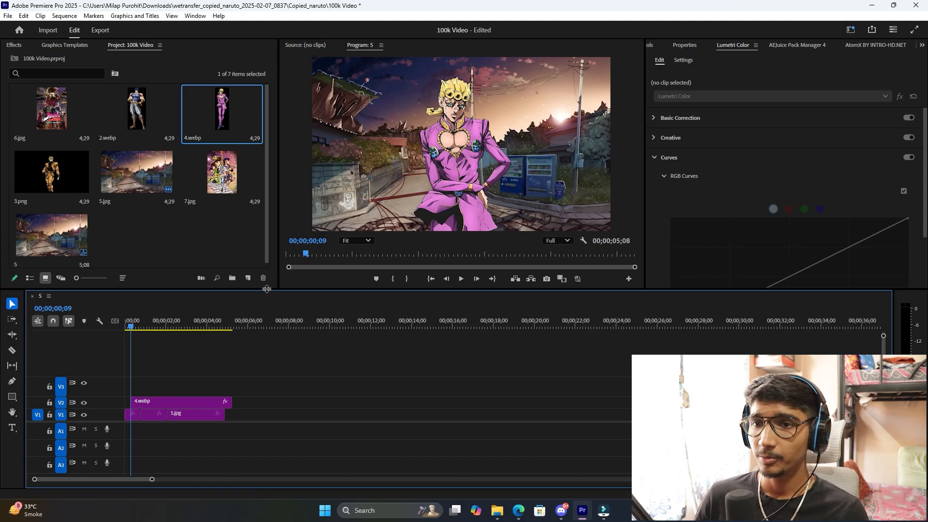
# - Play the sequence from its start and stop at about 00;00;02;09
pyautogui.moveTo(127, 323)
pyautogui.mouseDown()
pyautogui.moveTo(158, 315)
pyautogui.moveTo(116, 328)
pyautogui.mouseUp()
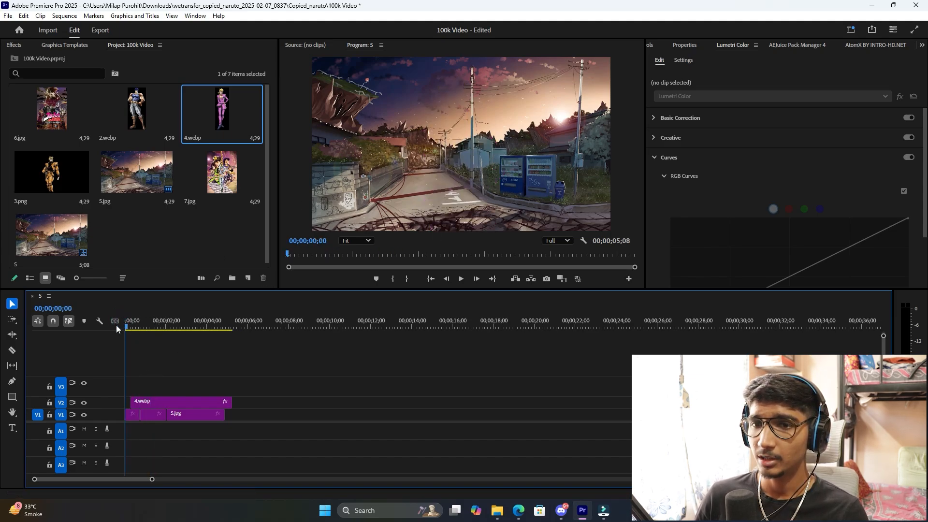
pyautogui.press('space')
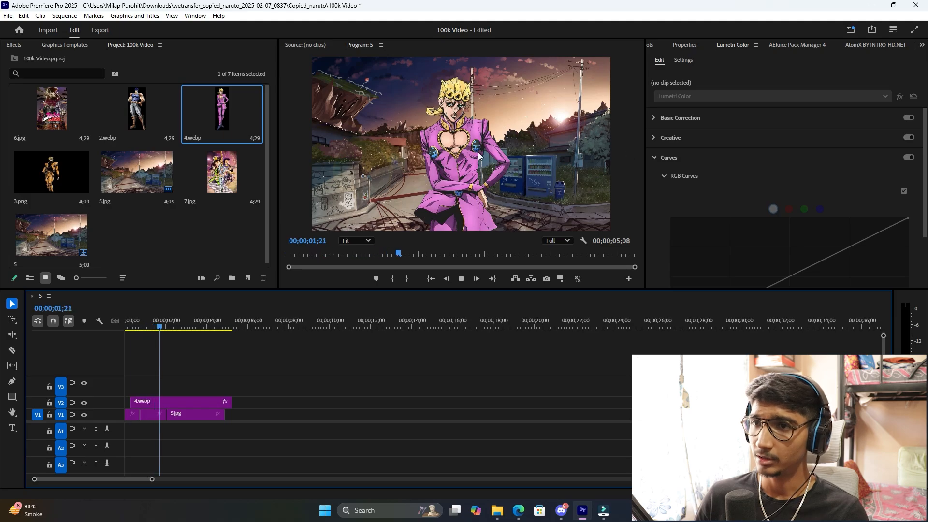
pyautogui.press('space')
# - View the Program monitor at 10%, 75%, 1600% and 400% magnification, and return it to Fit
pyautogui.click(355, 241)
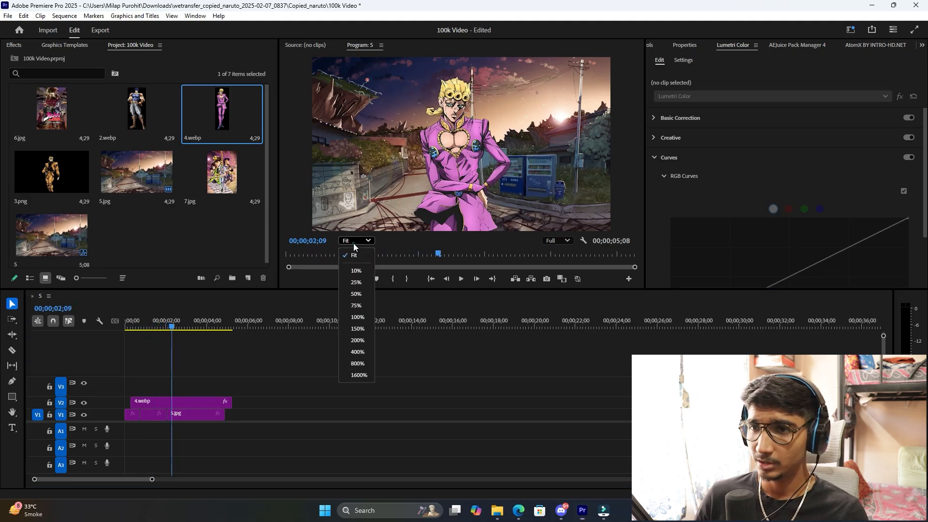
pyautogui.click(357, 270)
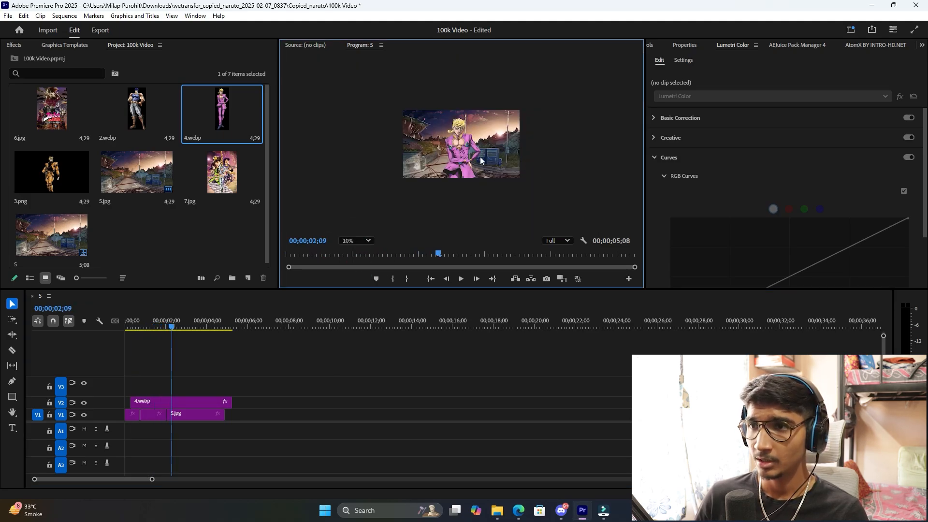
pyautogui.click(353, 242)
pyautogui.click(351, 302)
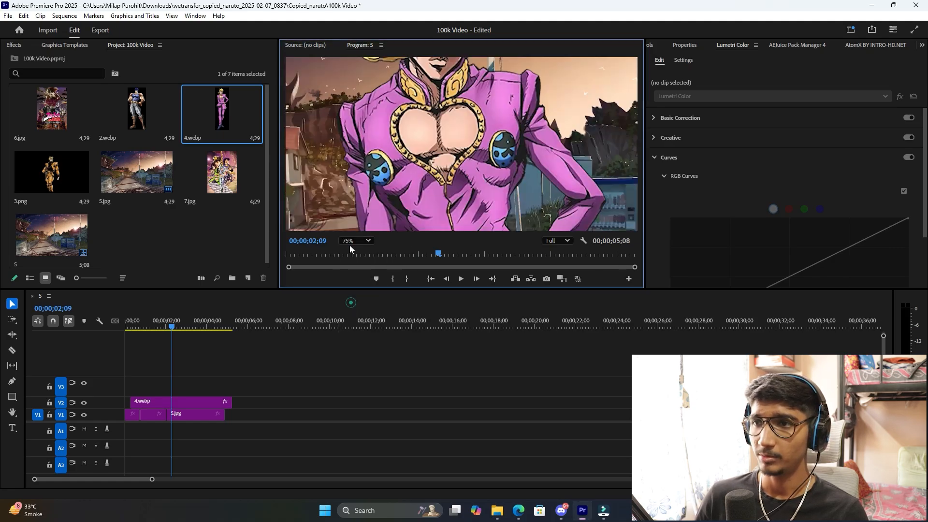
pyautogui.click(360, 242)
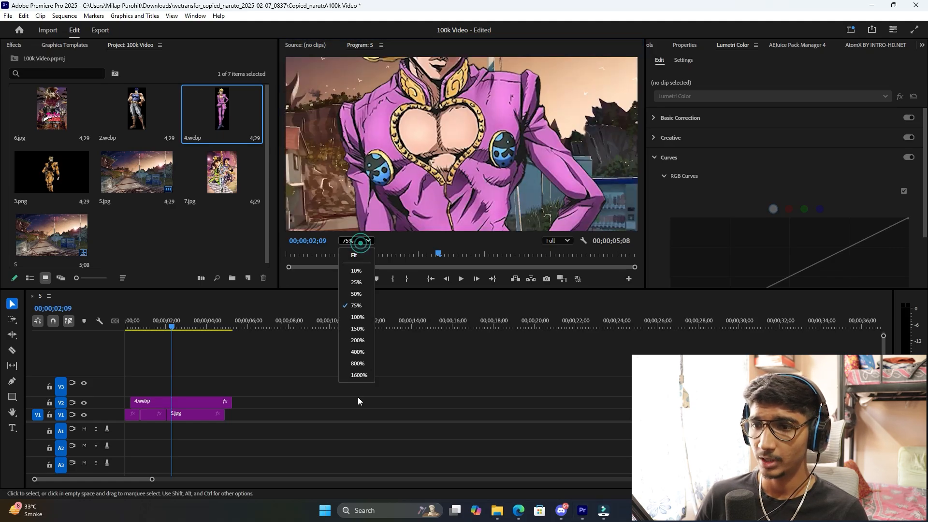
pyautogui.click(349, 377)
pyautogui.click(361, 240)
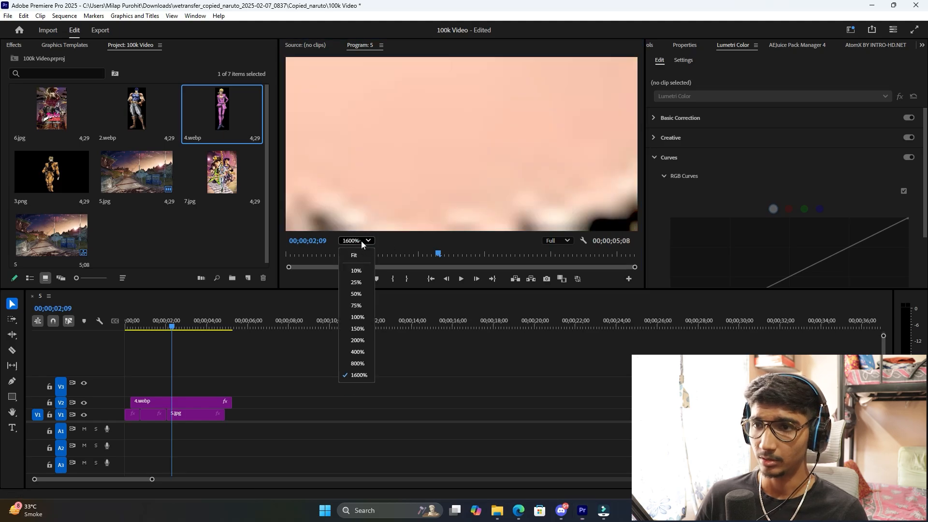
pyautogui.click(364, 351)
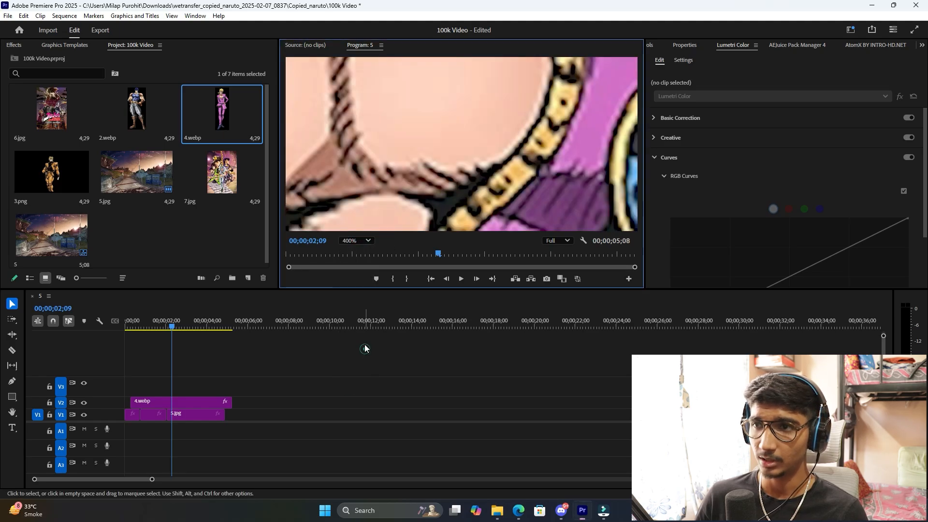
pyautogui.click(349, 240)
pyautogui.click(355, 254)
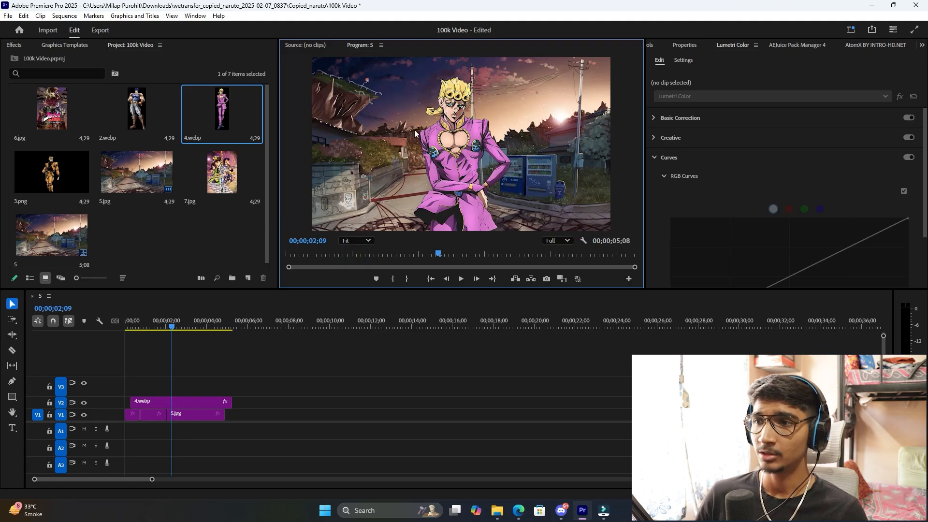
# - Zoom the Program monitor preview in and out freely over the character, and reset the magnification to Fit
pyautogui.scroll(5, 481, 136)
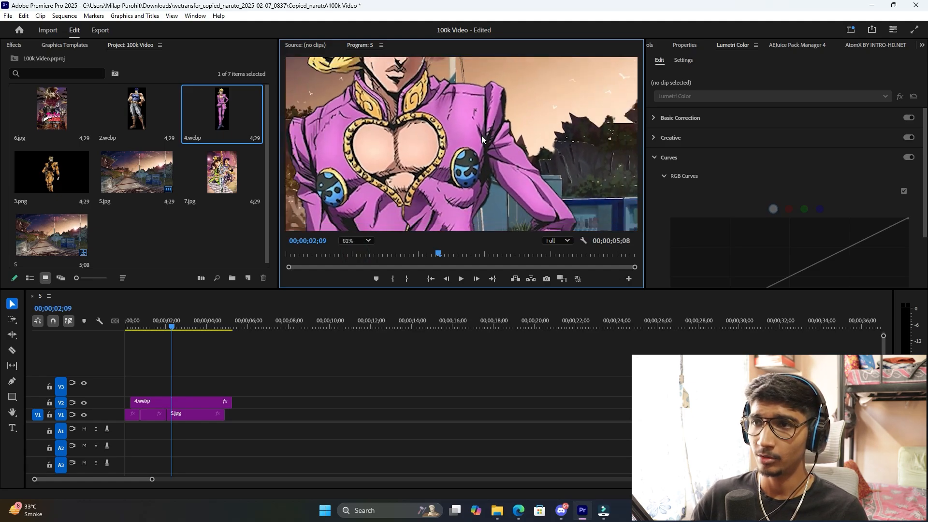
pyautogui.scroll(-3, 482, 135)
pyautogui.scroll(3, 481, 135)
pyautogui.scroll(-3, 481, 136)
pyautogui.scroll(4, 481, 135)
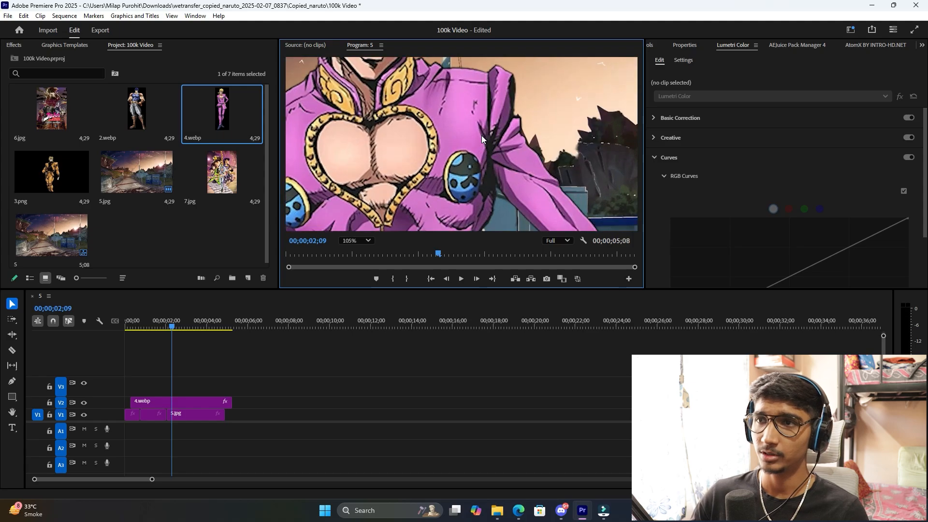
pyautogui.scroll(-6, 481, 135)
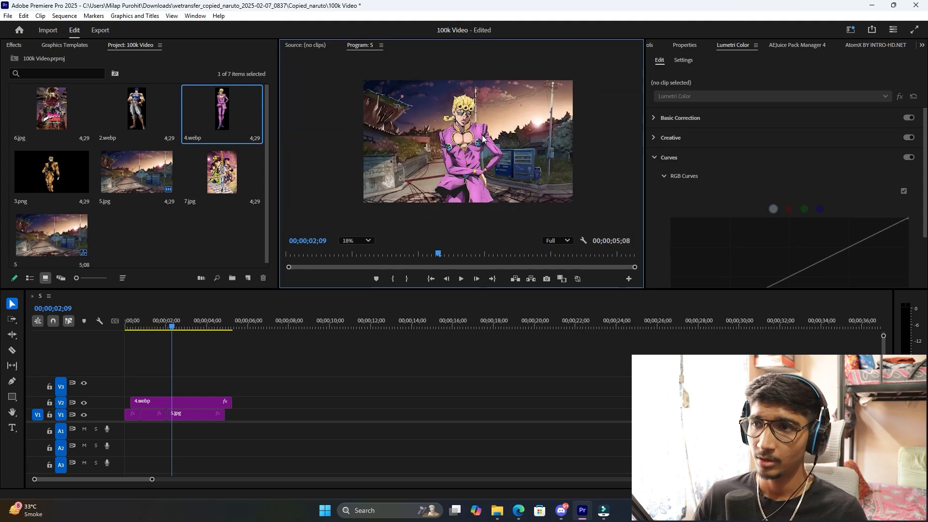
pyautogui.scroll(2, 483, 135)
pyautogui.scroll(-3, 498, 140)
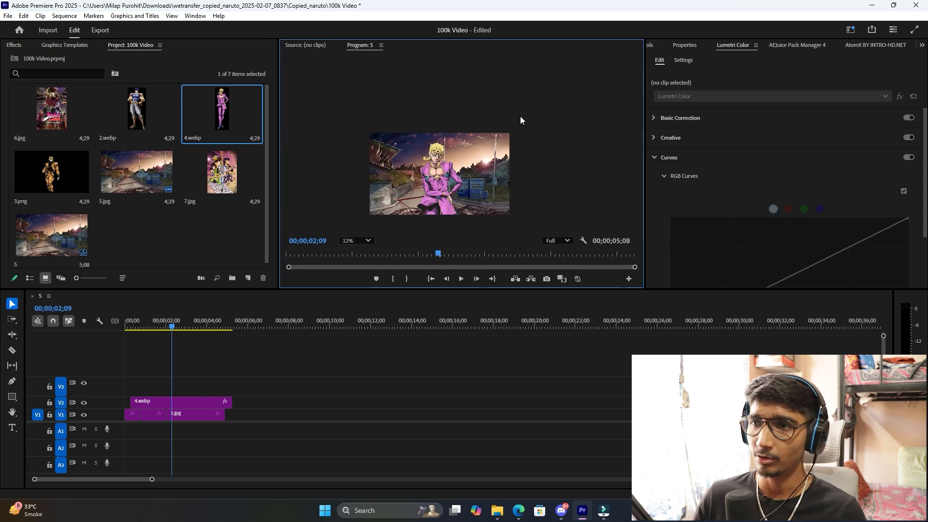
pyautogui.click(366, 240)
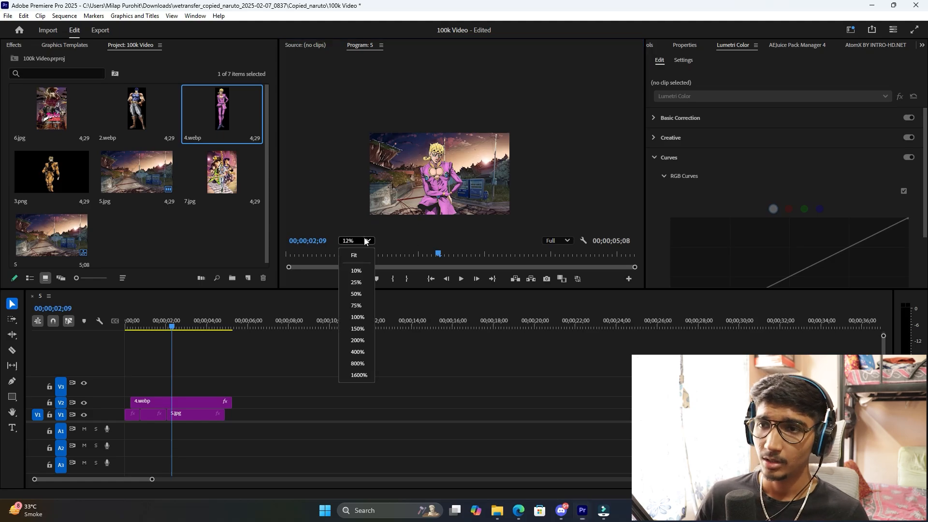
pyautogui.click(359, 257)
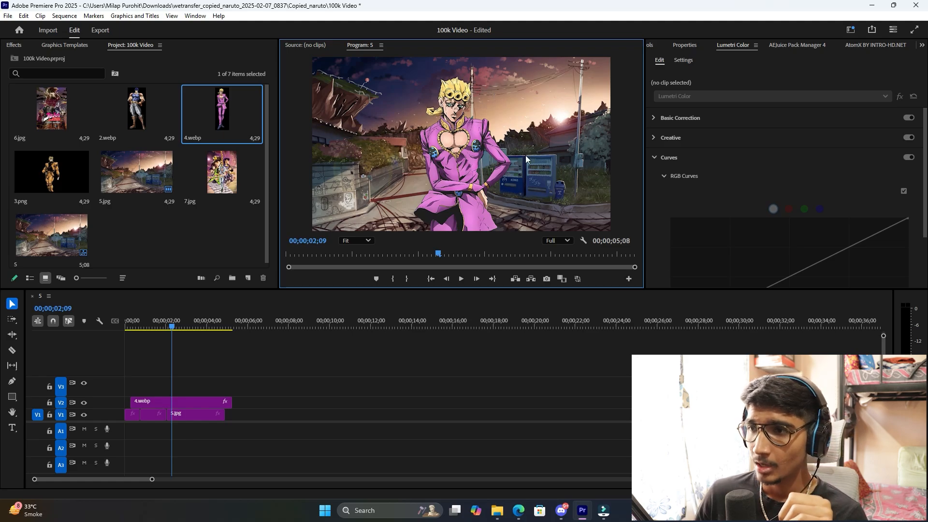
# - Try playback resolutions of 1/2 and 1/8 in the Program monitor, and restore Full
pyautogui.click(555, 241)
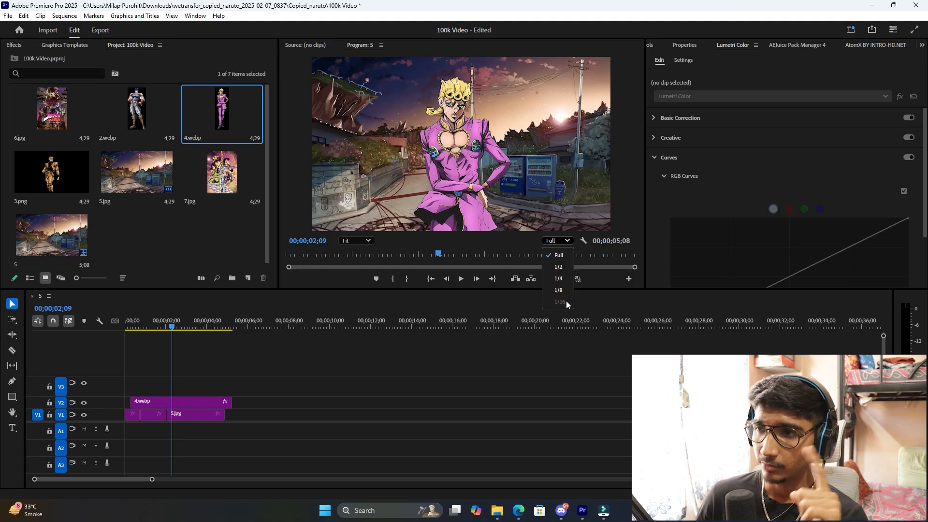
pyautogui.click(563, 269)
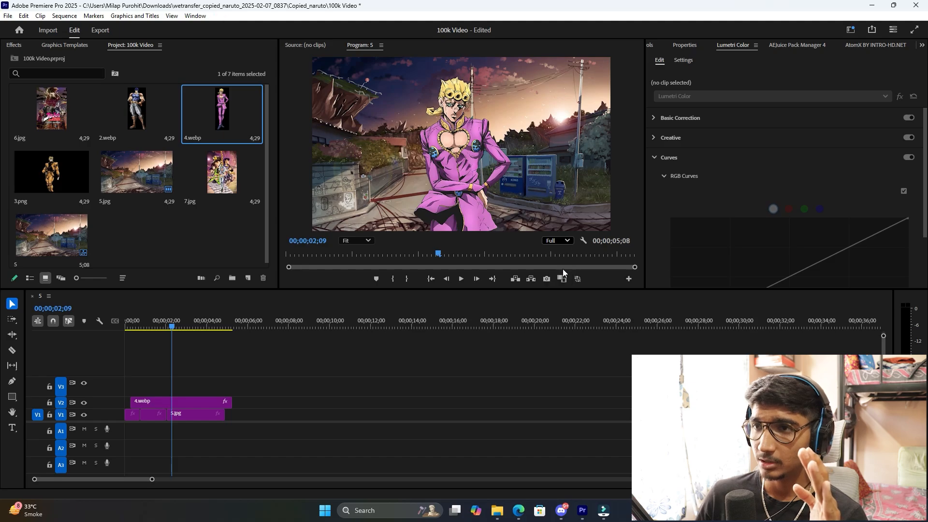
pyautogui.click(554, 242)
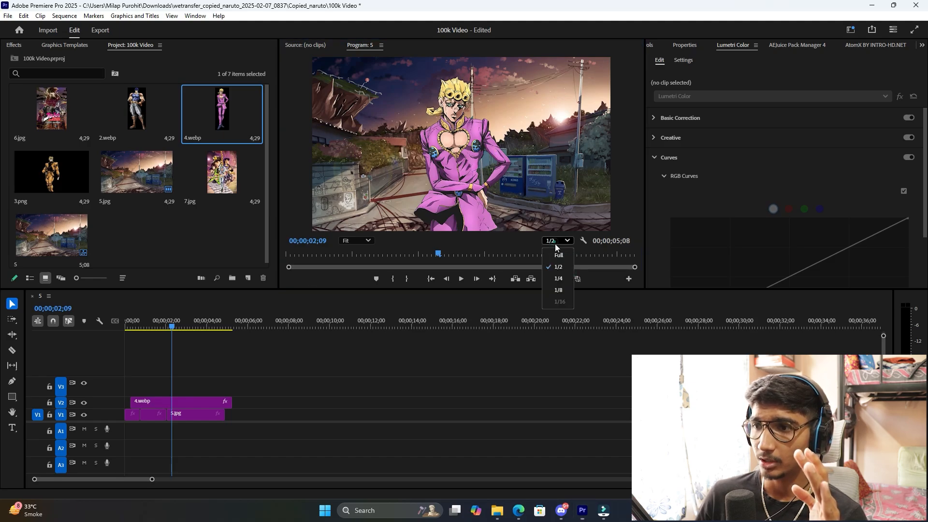
pyautogui.click(563, 290)
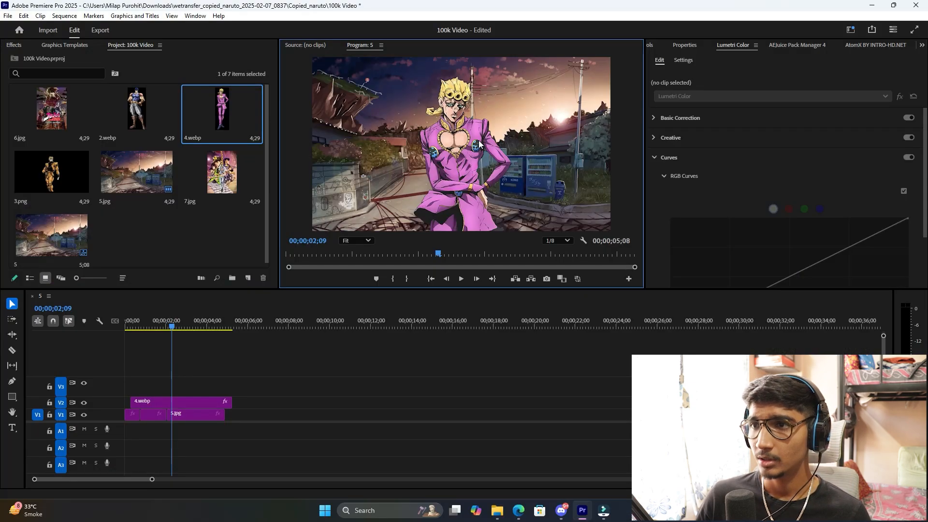
pyautogui.click(557, 241)
pyautogui.click(558, 252)
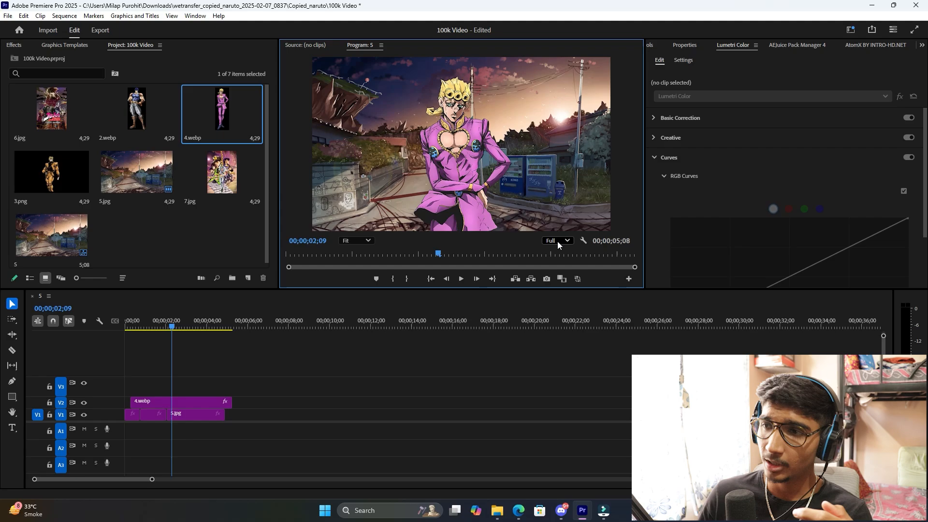
pyautogui.click(558, 242)
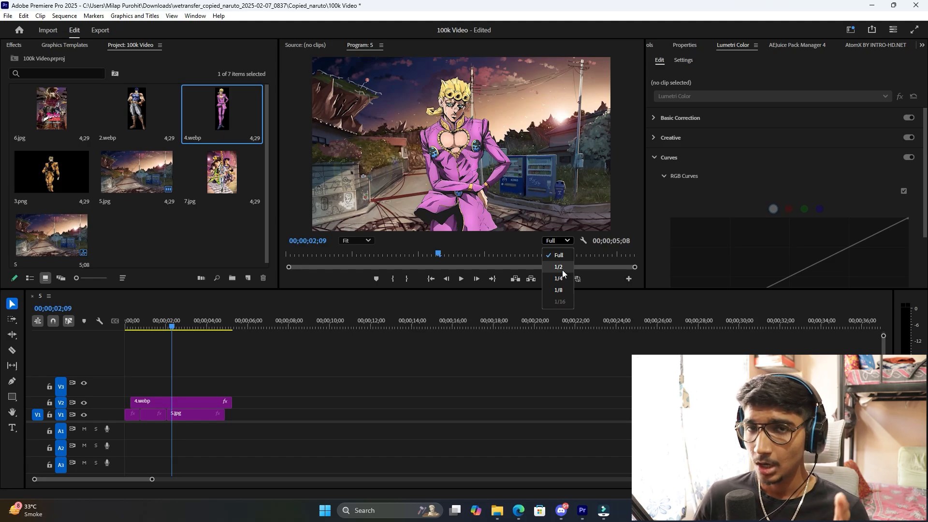
pyautogui.click(471, 365)
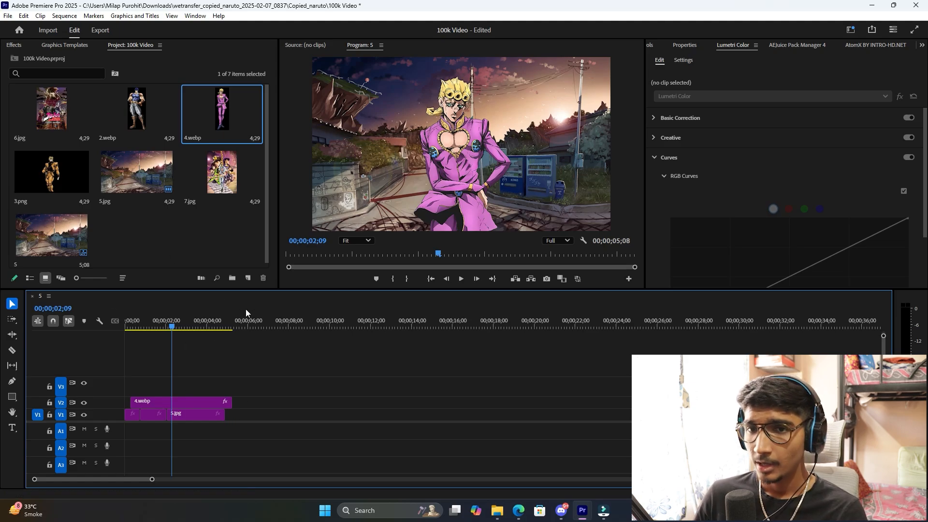
pyautogui.click(230, 347)
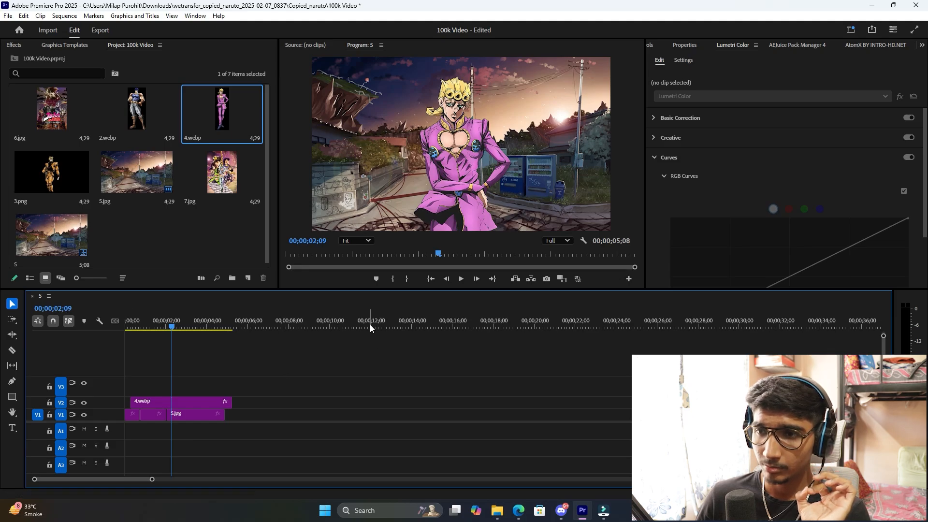
# - Send the timeline playhead to 00;00;12;00 by timecode, and bring it back to 00;00;02;09 over the clips
pyautogui.click(55, 308)
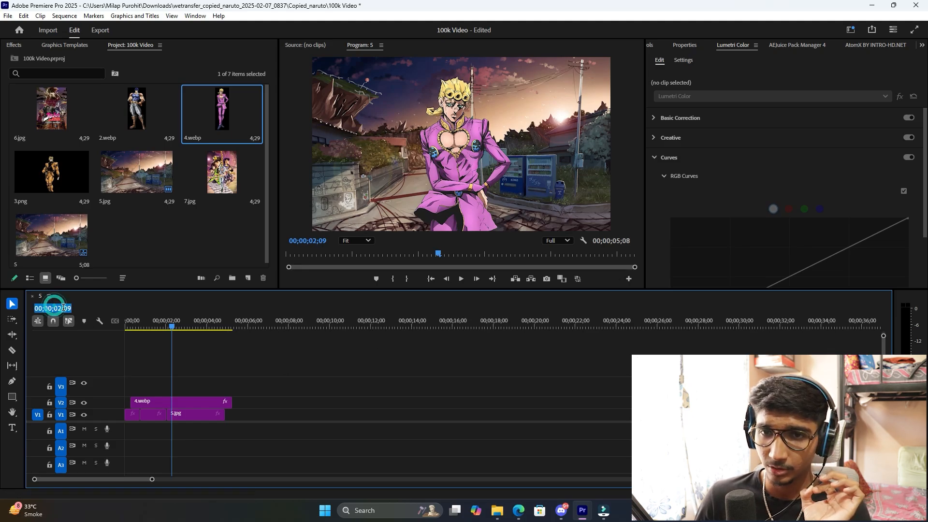
pyautogui.click(61, 308)
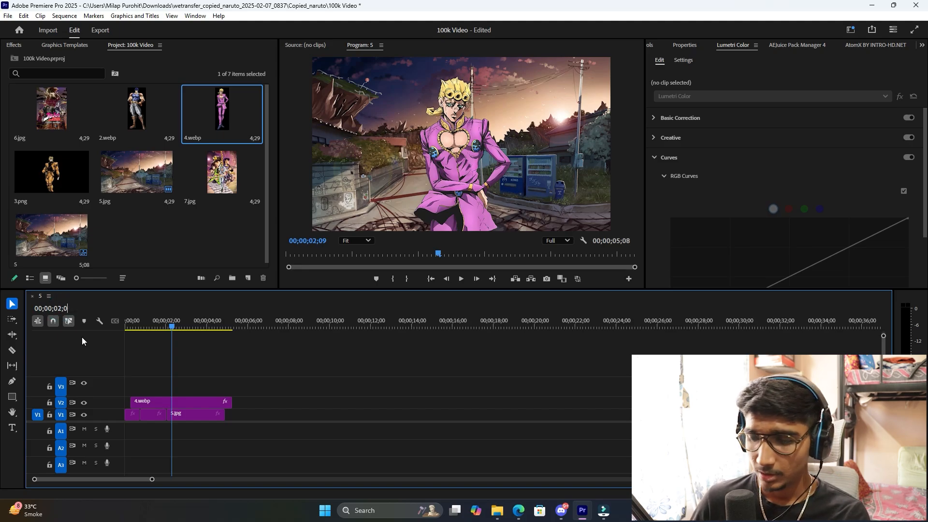
pyautogui.press('Left')
pyautogui.press('Left')
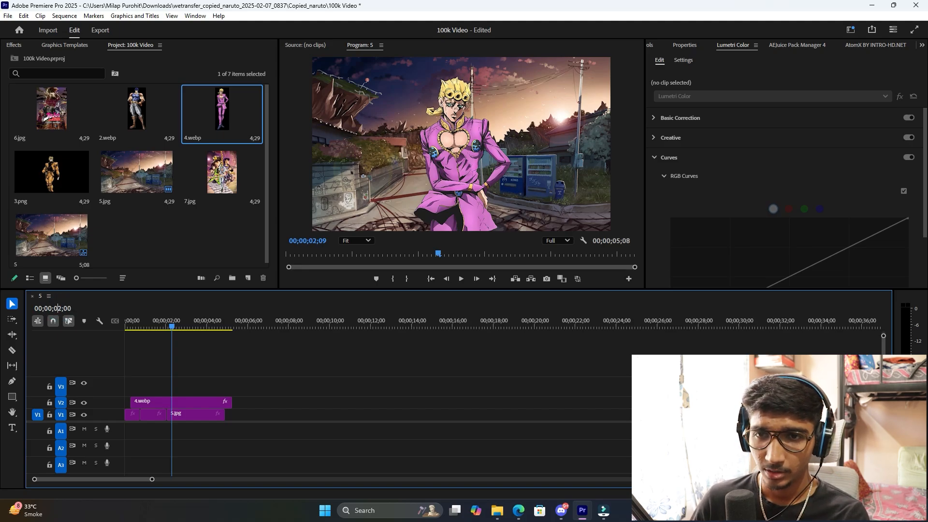
pyautogui.write('1')
pyautogui.press('Return')
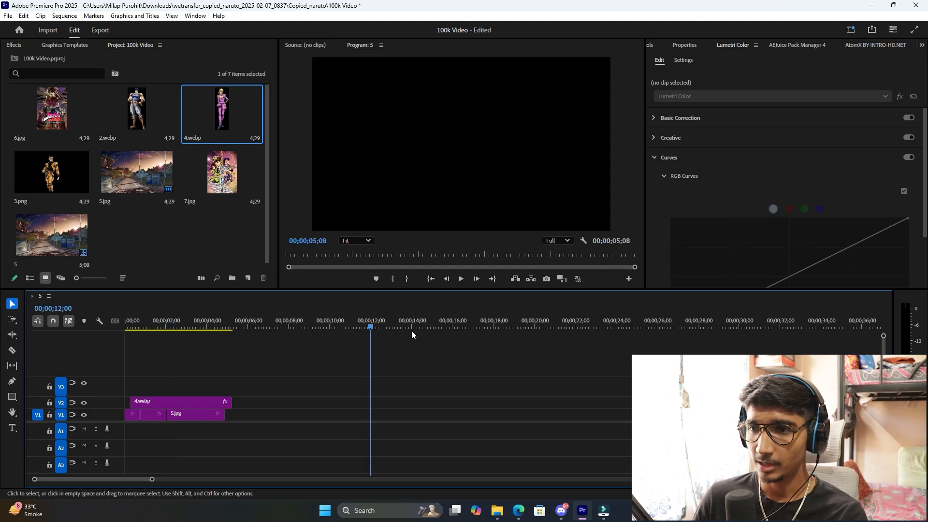
pyautogui.moveTo(157, 326); pyautogui.dragTo(146, 324)
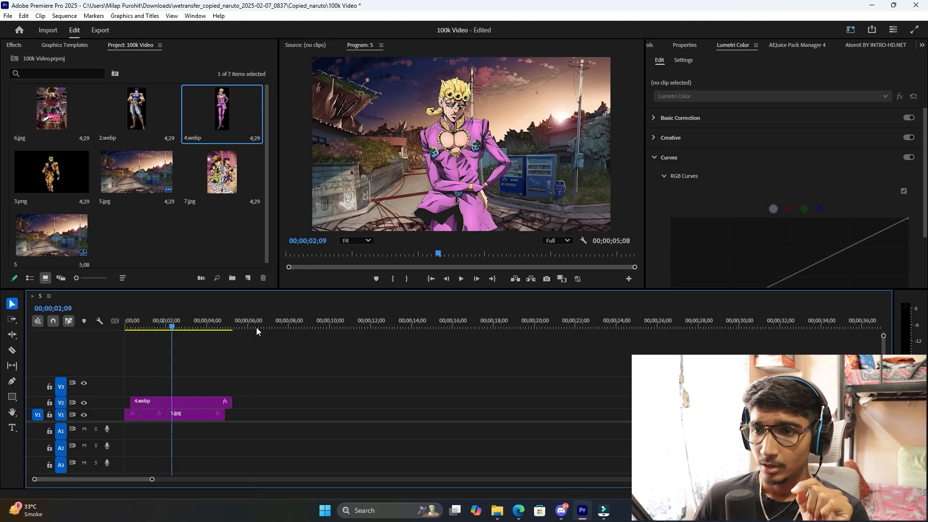
# - Try out a sequence marker at 00;00;02;19, scrubbing away and back to it, and clear the marker
pyautogui.moveTo(165, 326)
pyautogui.mouseDown()
pyautogui.moveTo(189, 330)
pyautogui.moveTo(180, 335)
pyautogui.mouseUp()
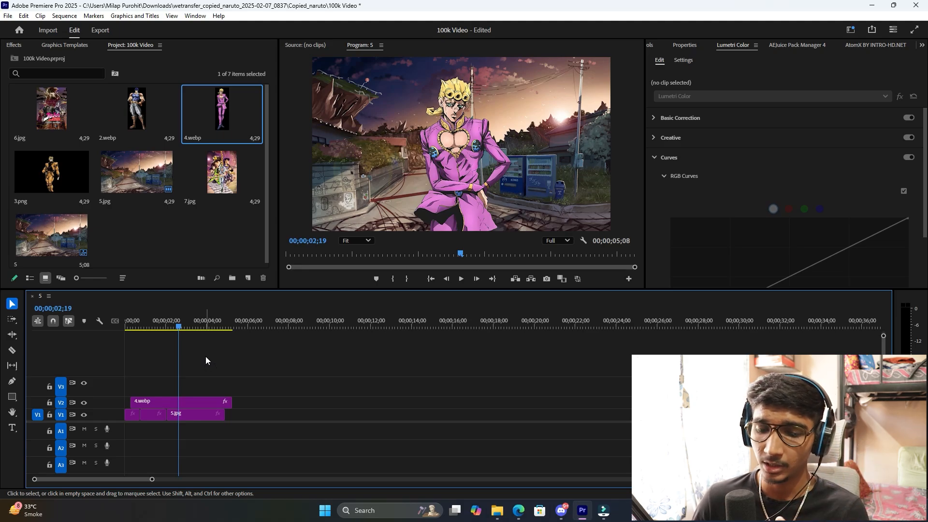
pyautogui.press('m')
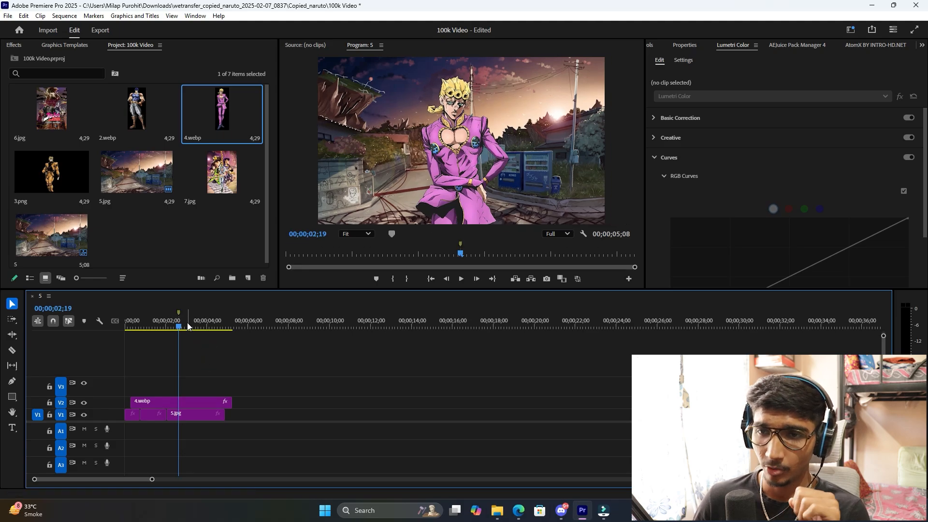
pyautogui.moveTo(205, 319); pyautogui.dragTo(722, 315)
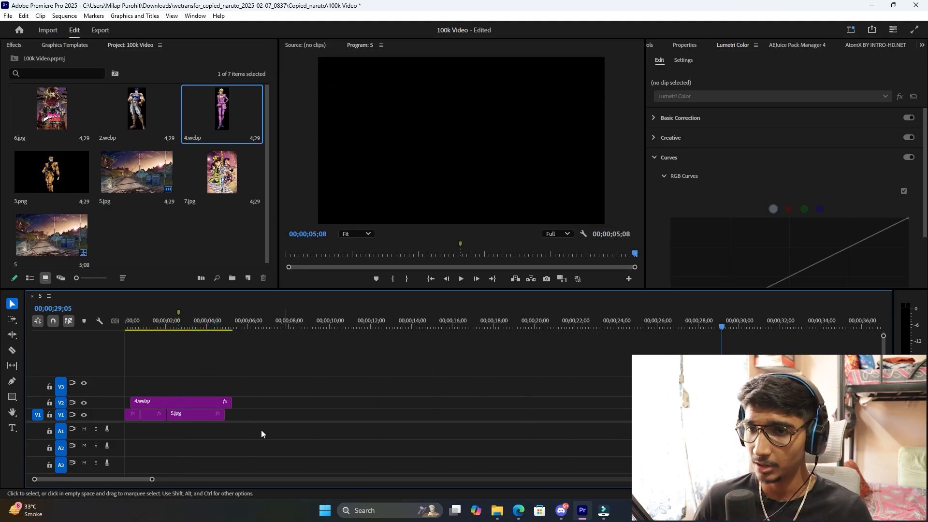
pyautogui.click(179, 317)
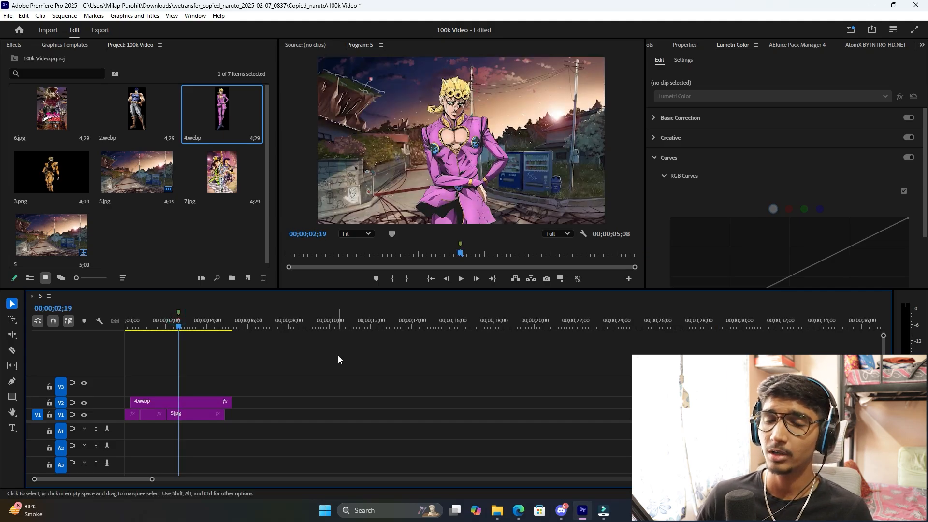
pyautogui.rightClick(179, 317)
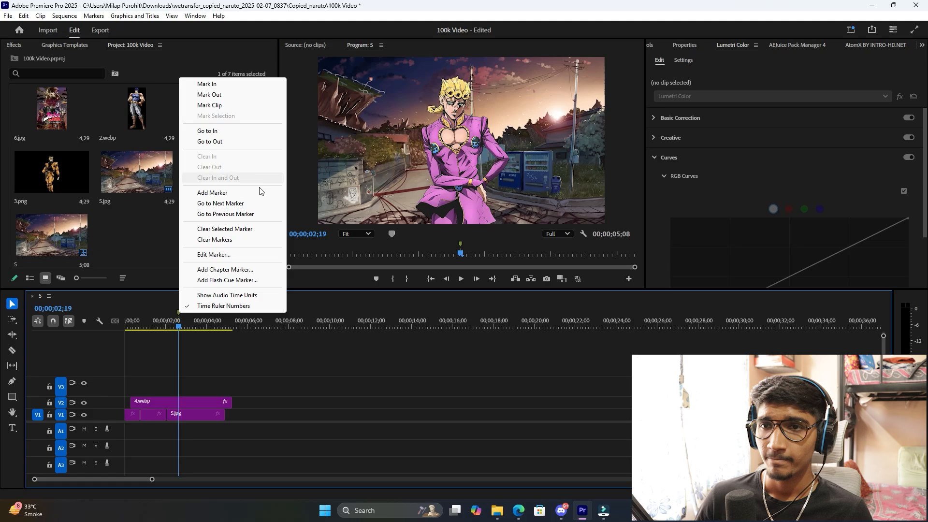
pyautogui.click(233, 229)
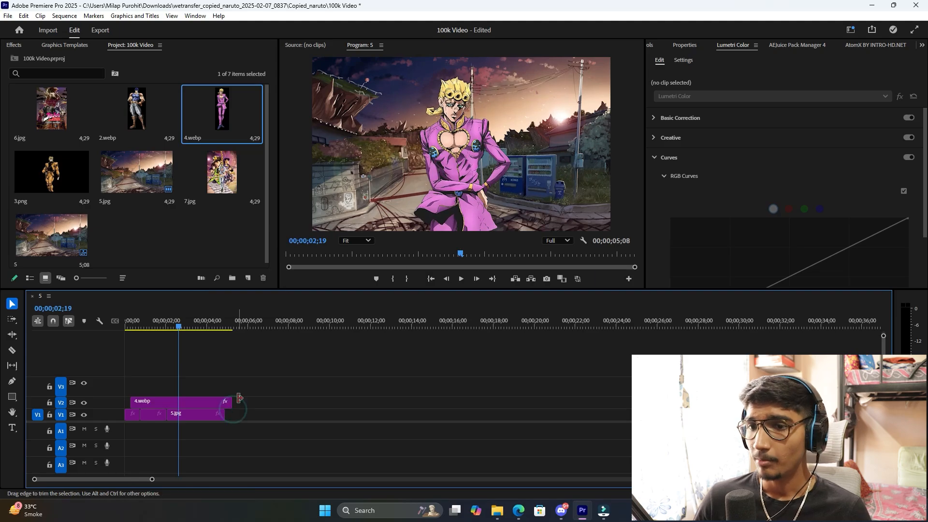
# - Trim the end of the 4.webp clip on V2 to line up with the end of 5.jpg on V1
pyautogui.moveTo(232, 402); pyautogui.dragTo(235, 398)
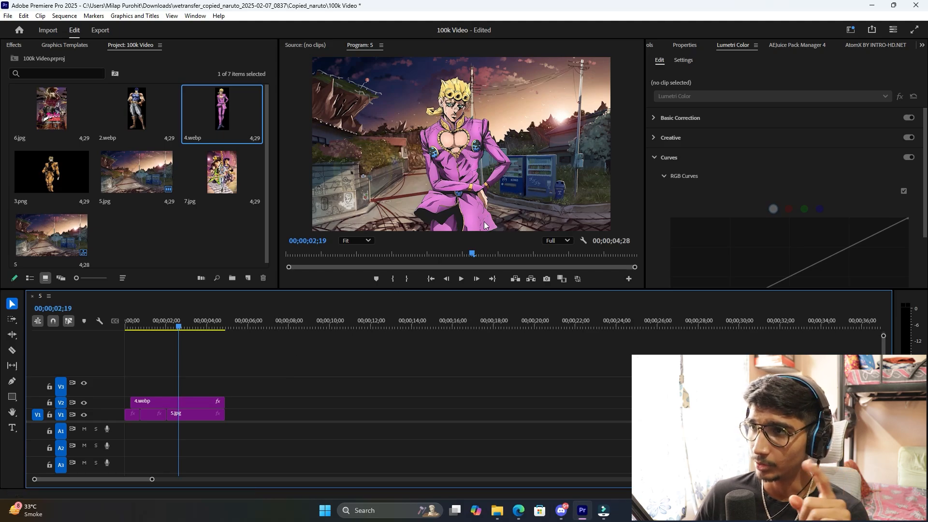
# - Narrow the monitor panel in favour of Lumetri Color, and load 5.jpg into the Source monitor
pyautogui.moveTo(646, 152); pyautogui.dragTo(583, 153)
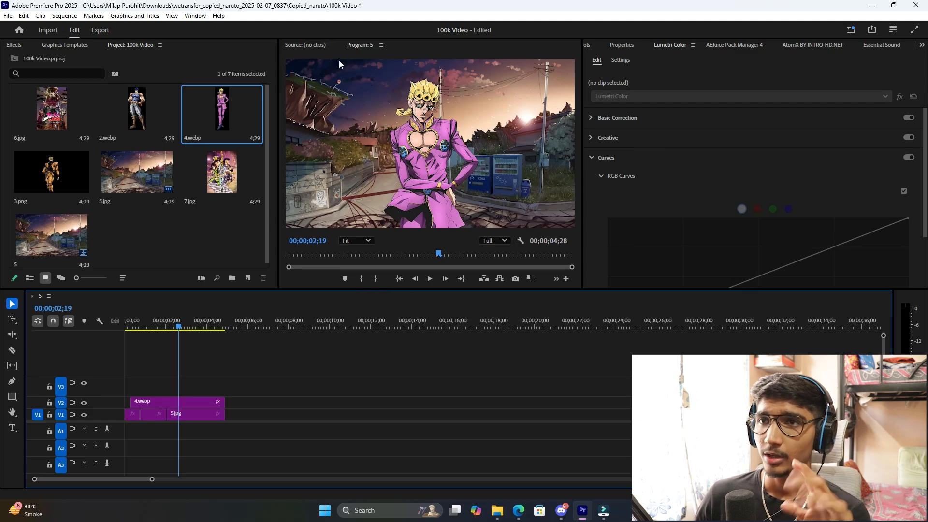
pyautogui.click(309, 45)
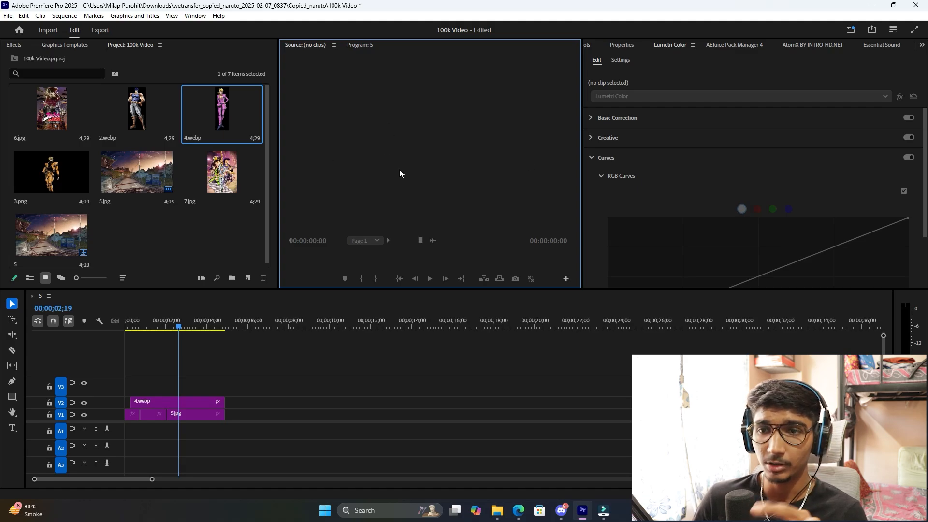
pyautogui.doubleClick(143, 178)
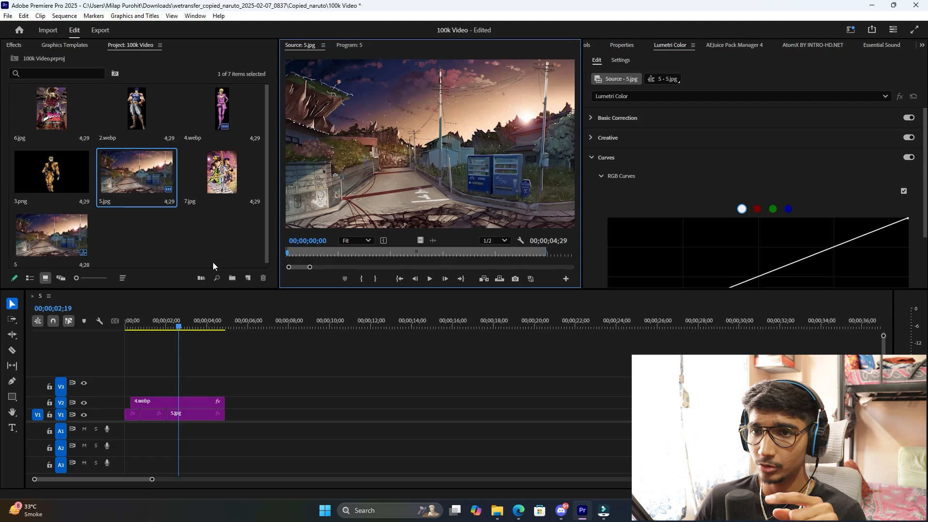
# - Import the videos MVI_4896 and MVI_4897 from the PRSNL VDO folder on the Desktop into the project
pyautogui.doubleClick(209, 254)
pyautogui.scroll(-5, 230, 222)
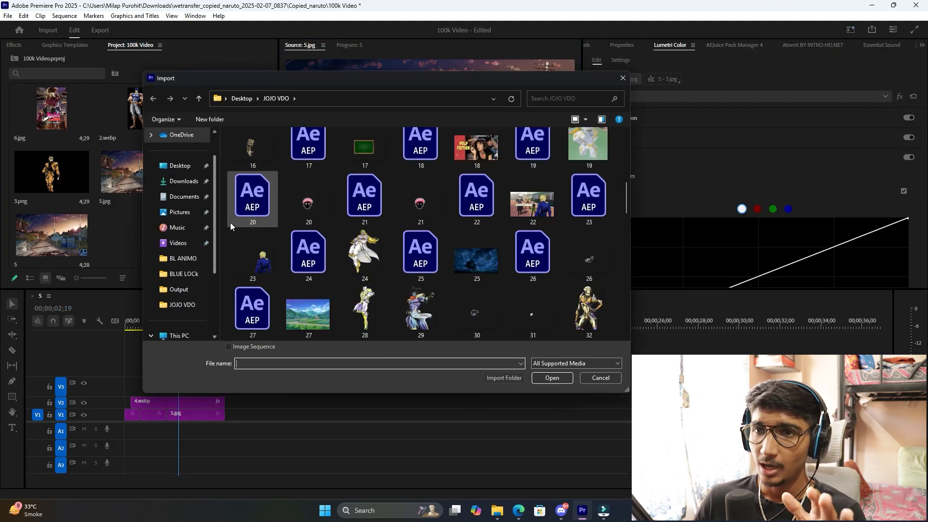
pyautogui.click(180, 165)
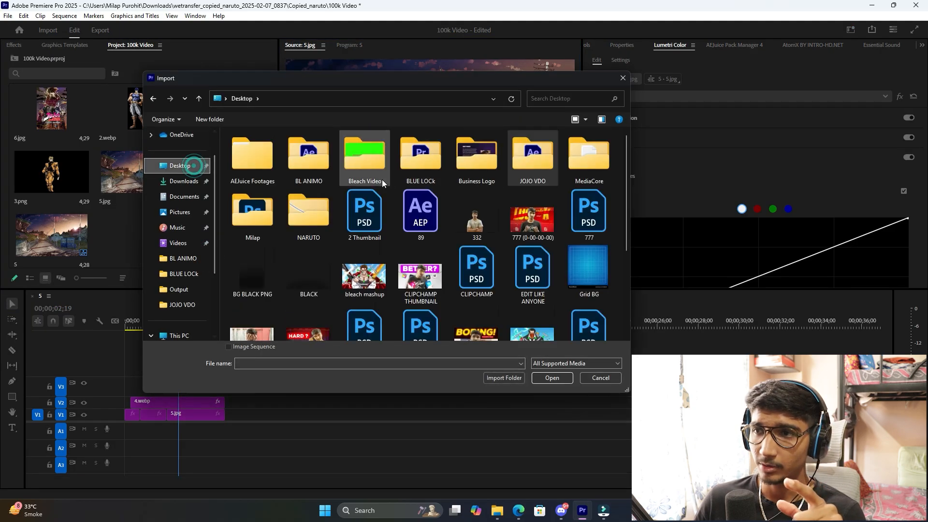
pyautogui.doubleClick(257, 226)
pyautogui.doubleClick(433, 158)
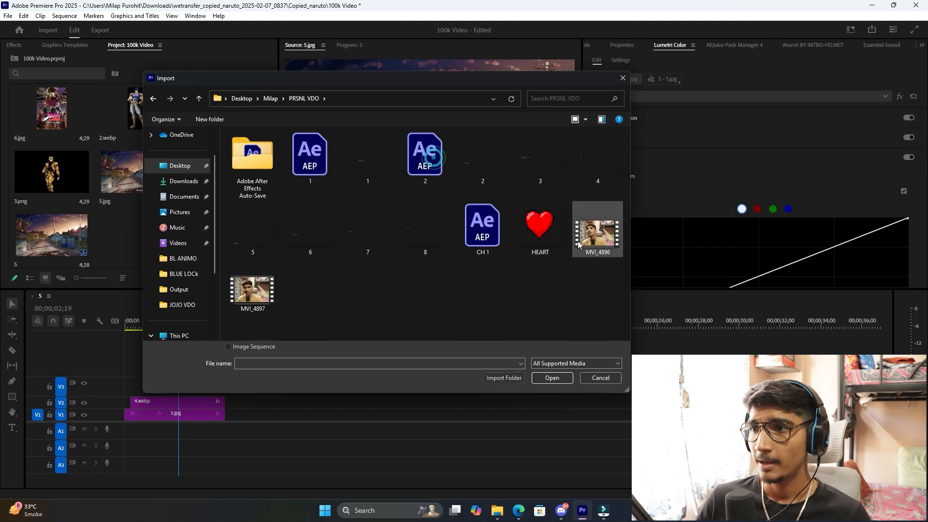
pyautogui.click(579, 245)
pyautogui.keyDown('ctrl'); pyautogui.click(253, 290); pyautogui.keyUp('ctrl')
pyautogui.press('Return')
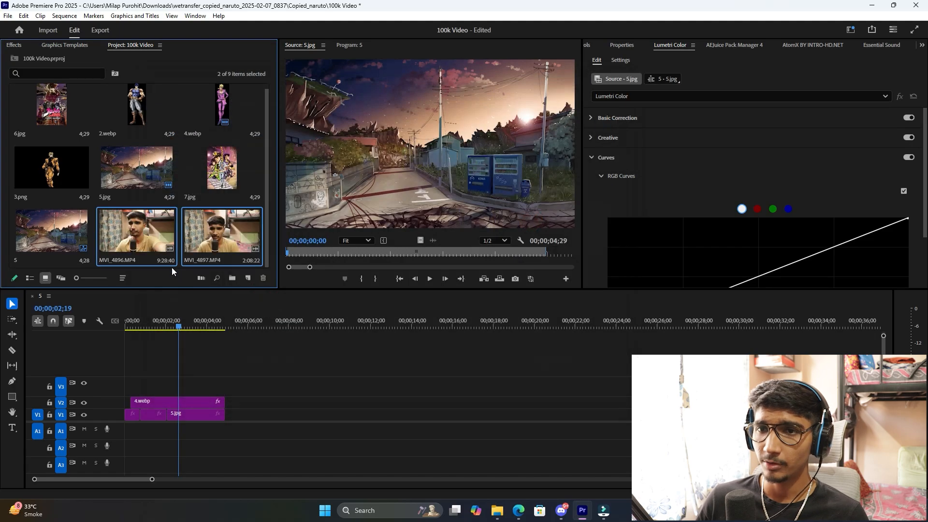
# - Preview MVI_4897.MP4 and MVI_4896.MP4 in the Source monitor, and move MVI_4897's playhead to 00:00:17:40
pyautogui.click(176, 263)
pyautogui.doubleClick(213, 222)
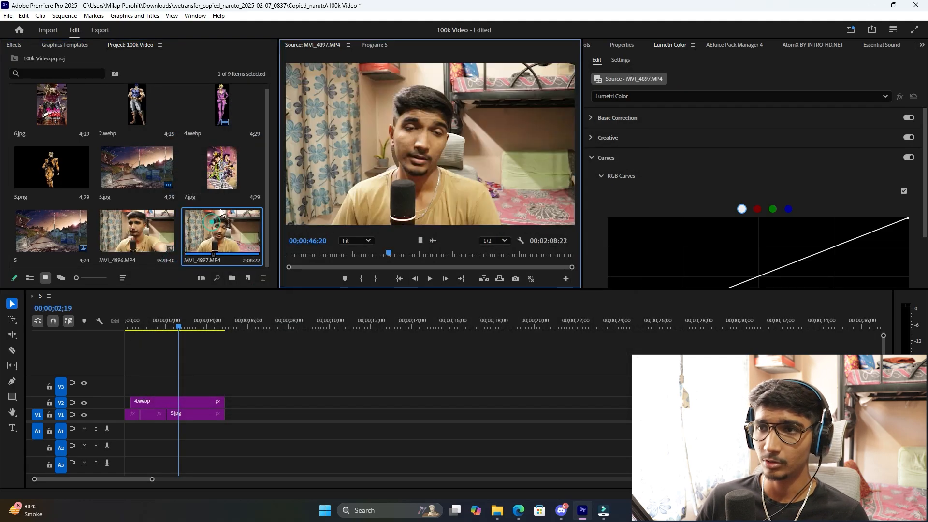
pyautogui.doubleClick(146, 225)
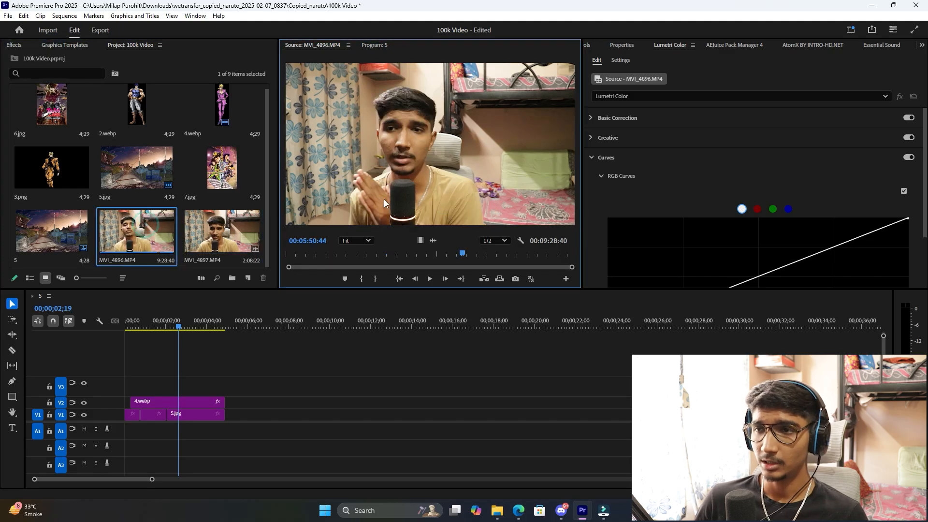
pyautogui.doubleClick(213, 231)
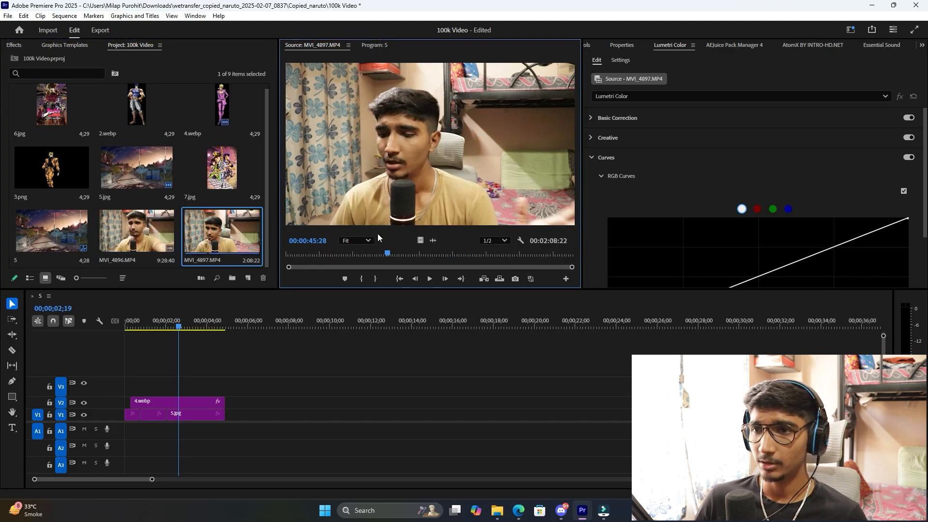
pyautogui.click(325, 254)
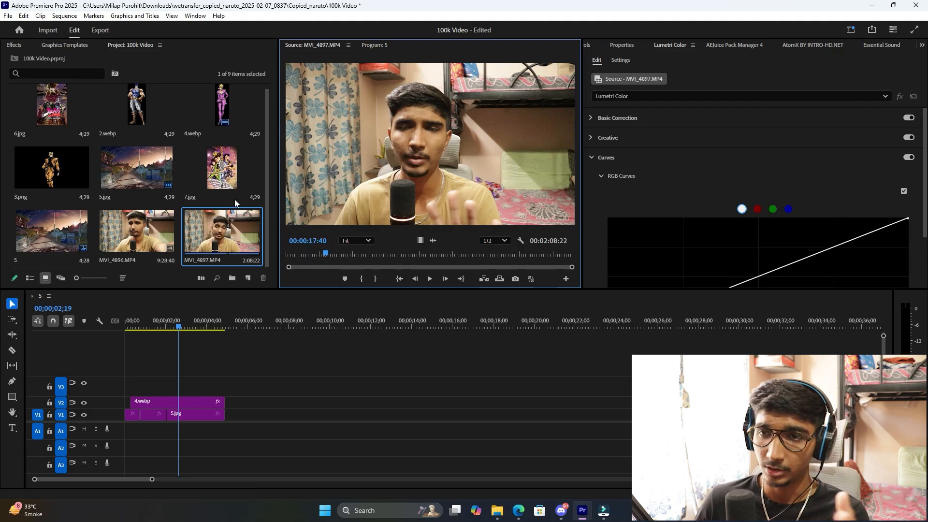
# - Delete MVI_4897.MP4 and MVI_4896.MP4 from the project
pyautogui.click(233, 247)
pyautogui.press('Delete')
pyautogui.click(142, 230)
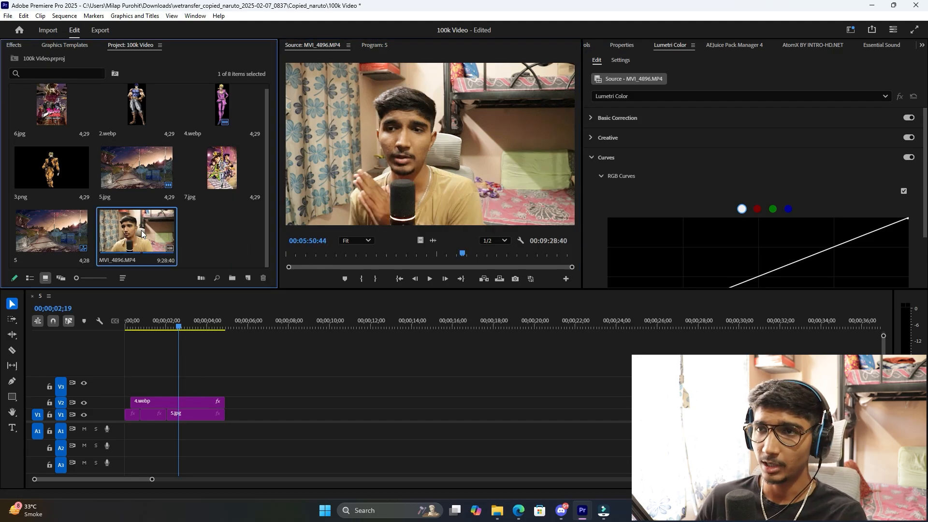
pyautogui.press('Delete')
# - Bring back the Program monitor and open the Import dialog for adding media to the project
pyautogui.click(350, 46)
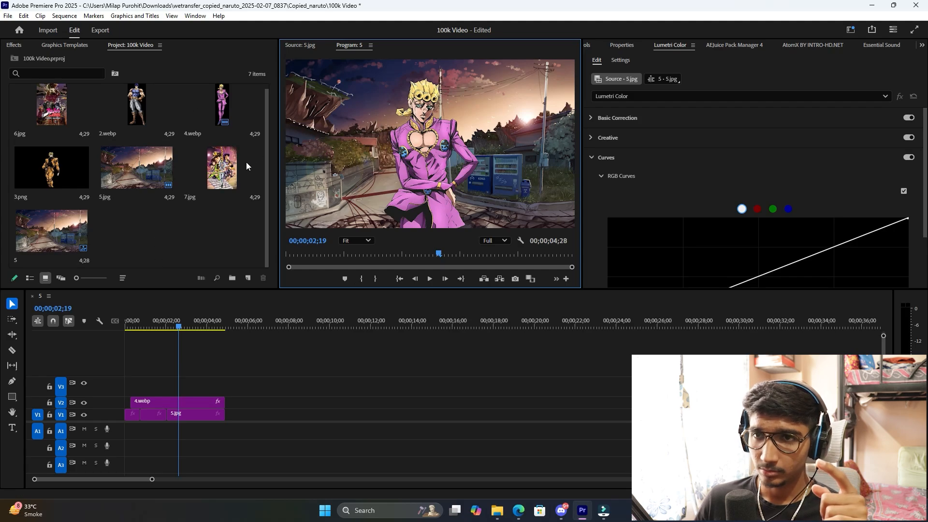
pyautogui.doubleClick(202, 232)
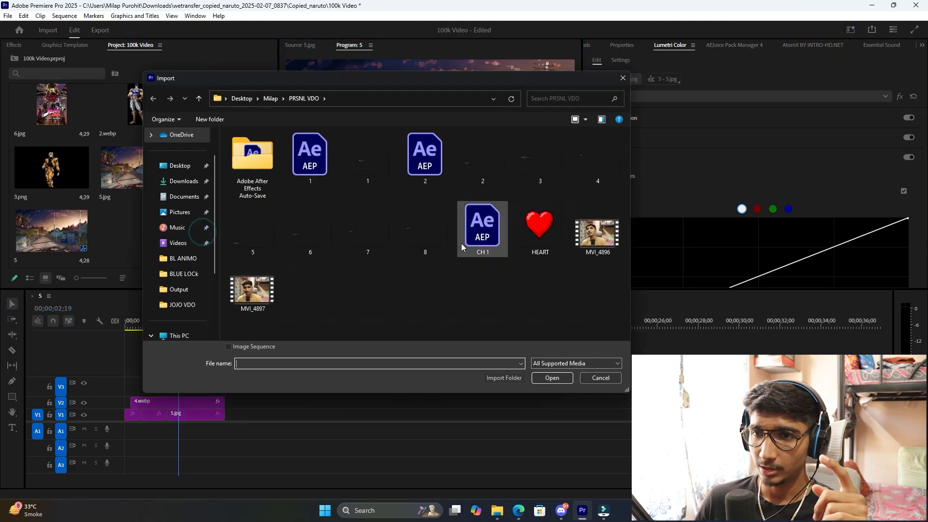
# - Import the Animo Blue Lock 1.mp4 video from the Output folder into the project
pyautogui.click(196, 293)
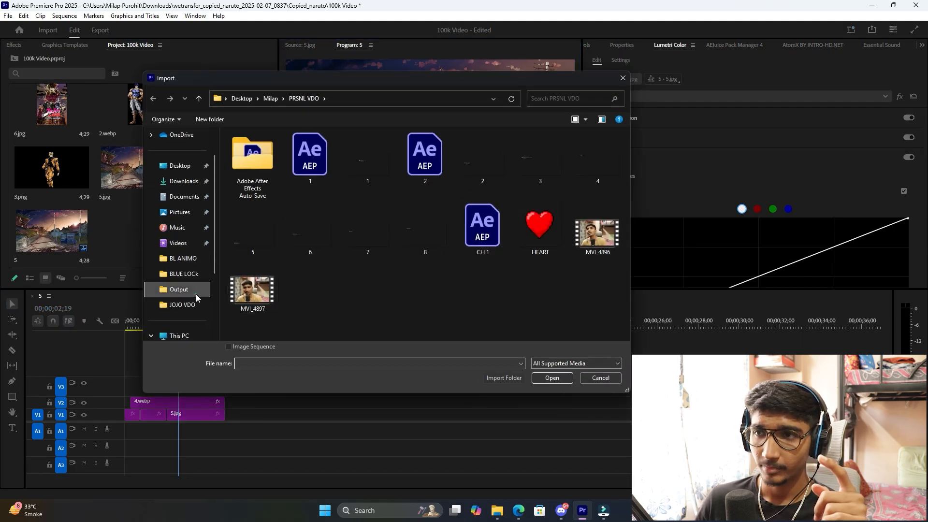
pyautogui.doubleClick(533, 161)
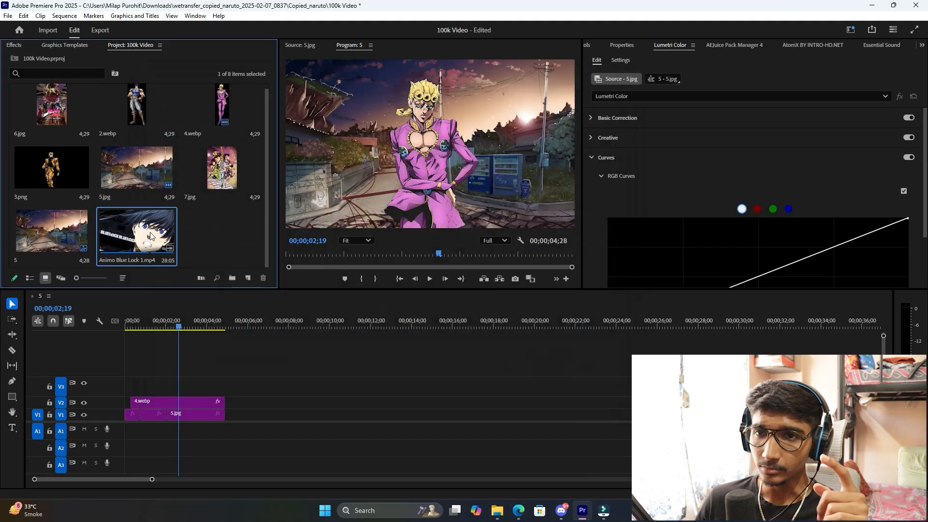
# - Mark an In point at 00:00:04:08 and an Out point at 00:00:06:06 on the Animo Blue Lock 1.mp4 source clip
pyautogui.moveTo(319, 255)
pyautogui.mouseDown()
pyautogui.moveTo(299, 254)
pyautogui.moveTo(356, 257)
pyautogui.moveTo(331, 261)
pyautogui.mouseUp()
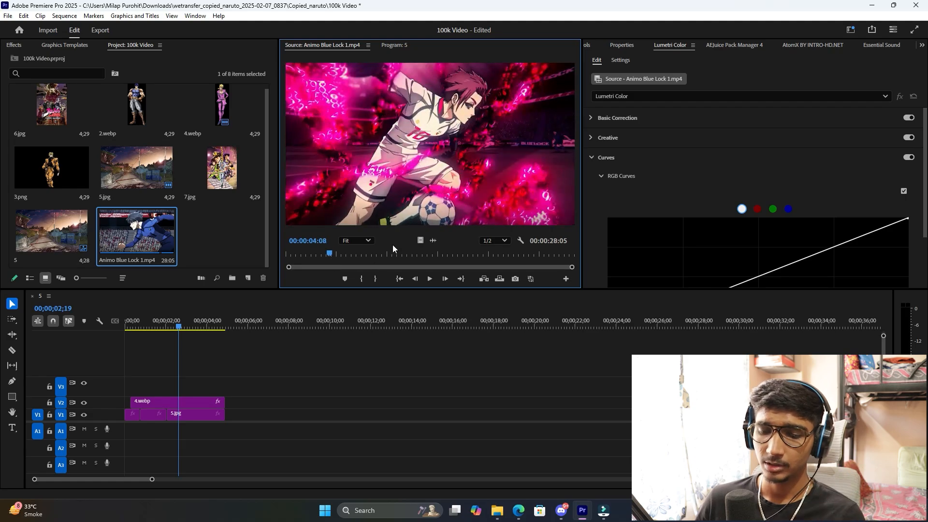
pyautogui.press('i')
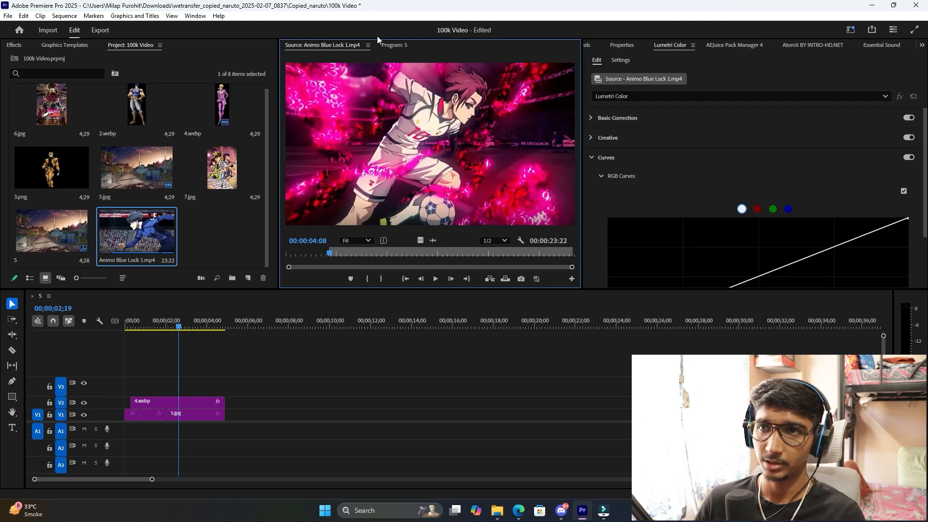
pyautogui.click(331, 252)
pyautogui.moveTo(332, 253); pyautogui.dragTo(350, 252)
pyautogui.press('o')
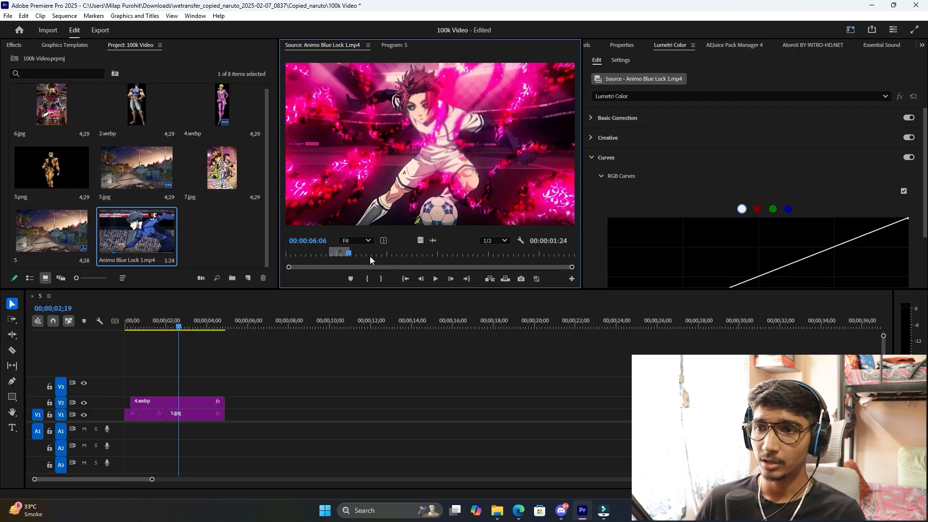
# - Place only the video of the marked range on track V3 at 00;00;02;19 and delete it from the timeline
pyautogui.moveTo(381, 254); pyautogui.dragTo(559, 251)
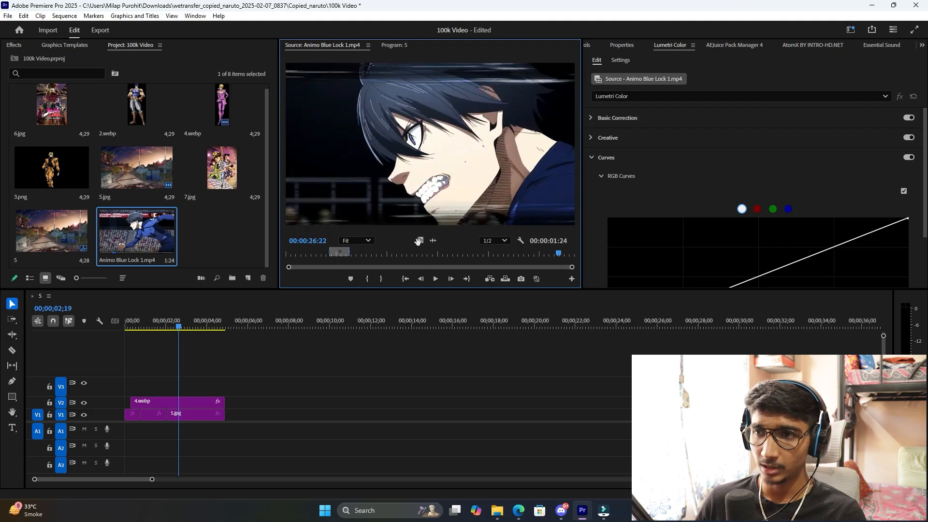
pyautogui.moveTo(419, 240); pyautogui.dragTo(191, 384)
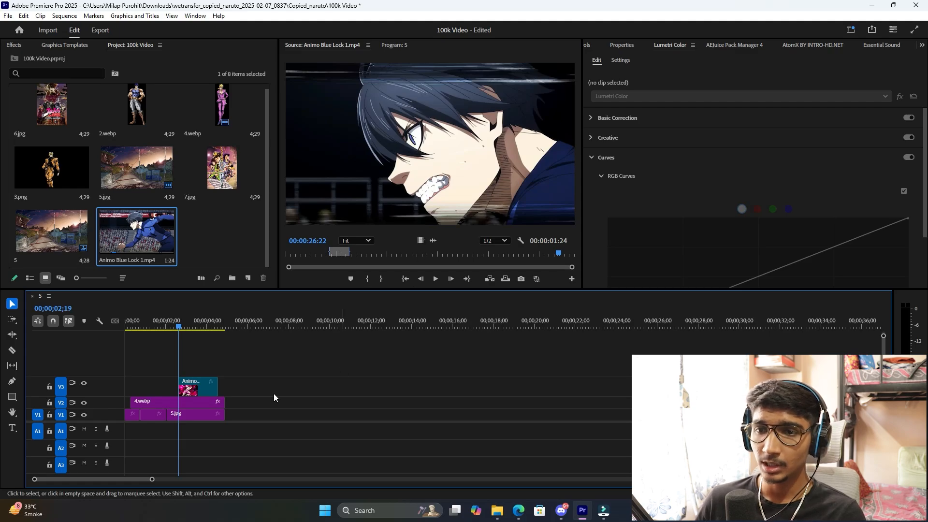
pyautogui.click(198, 387)
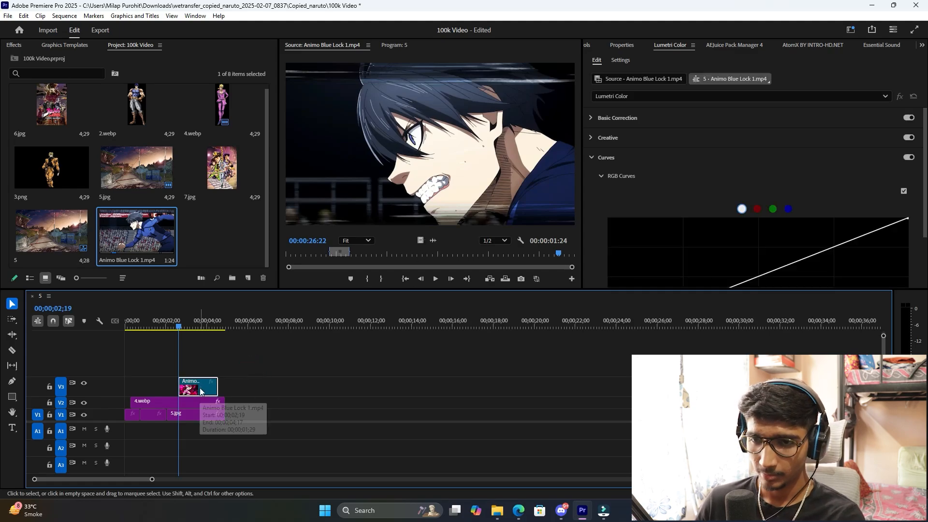
pyautogui.press('Delete')
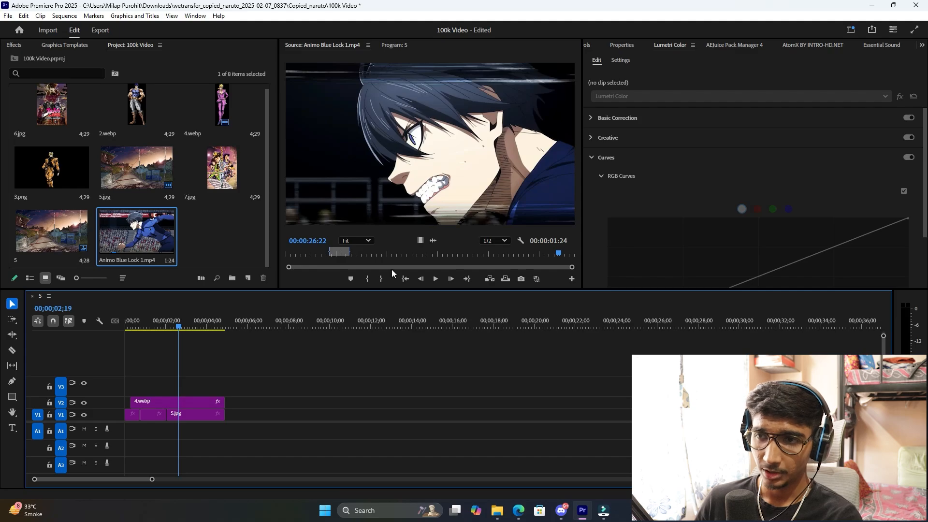
# - Jump to the source clip's In and Out points and clear both marks
pyautogui.click(408, 280)
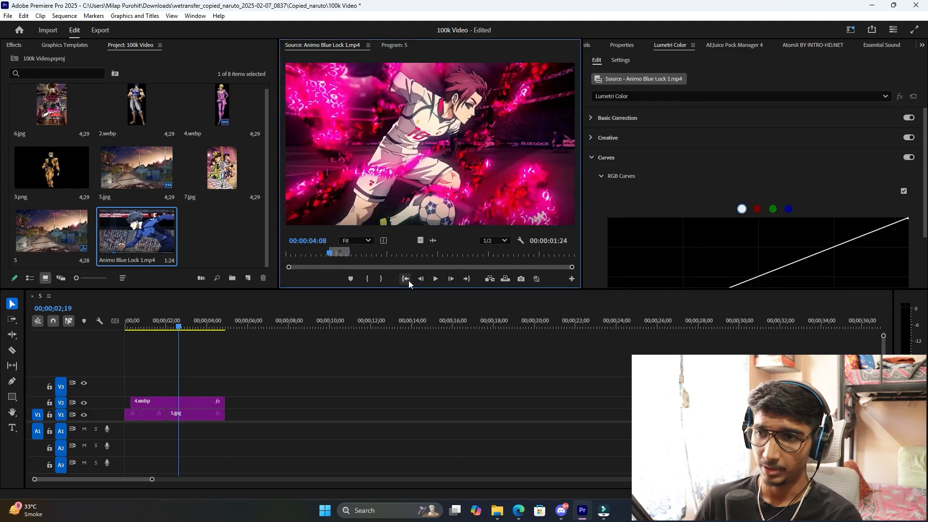
pyautogui.click(466, 279)
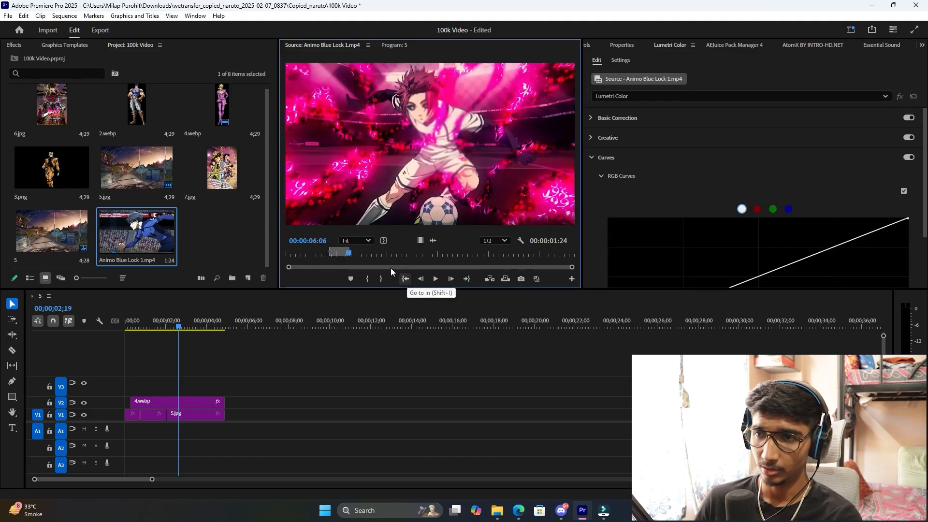
pyautogui.moveTo(374, 251); pyautogui.dragTo(572, 252)
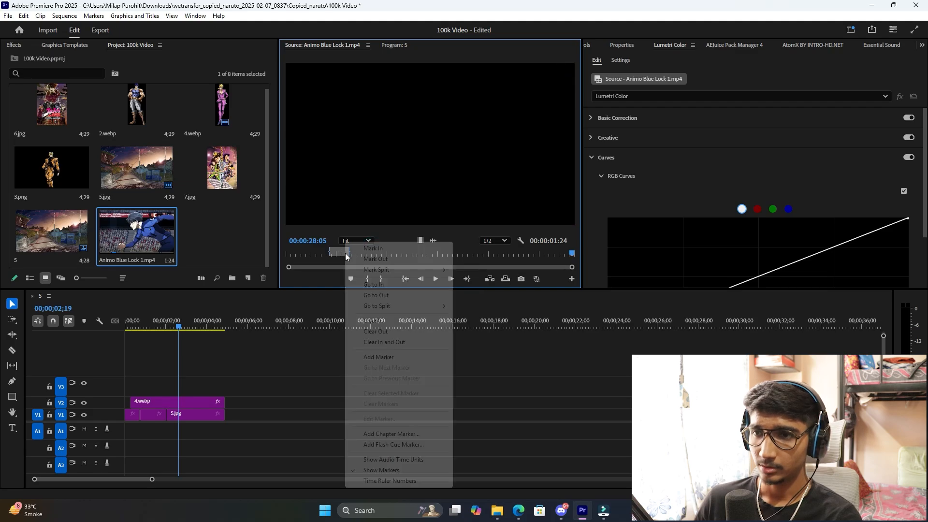
pyautogui.rightClick(345, 254)
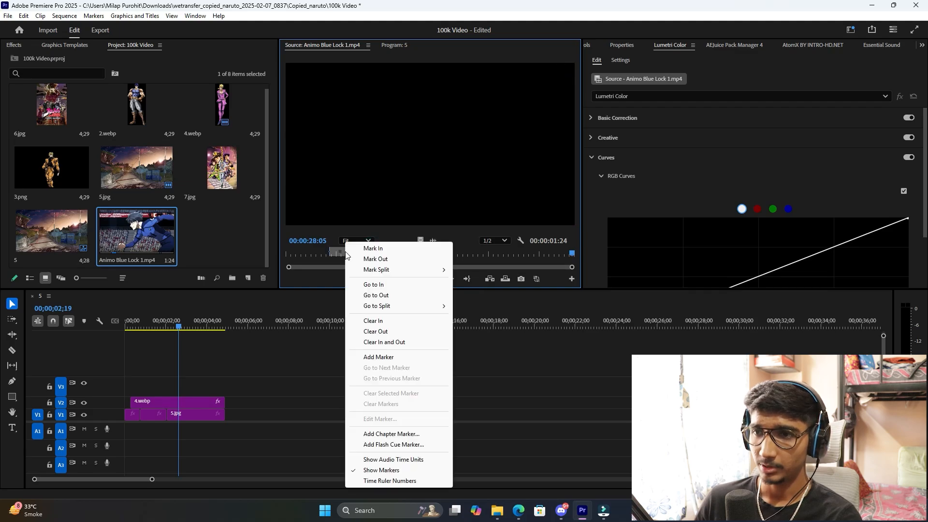
pyautogui.click(398, 342)
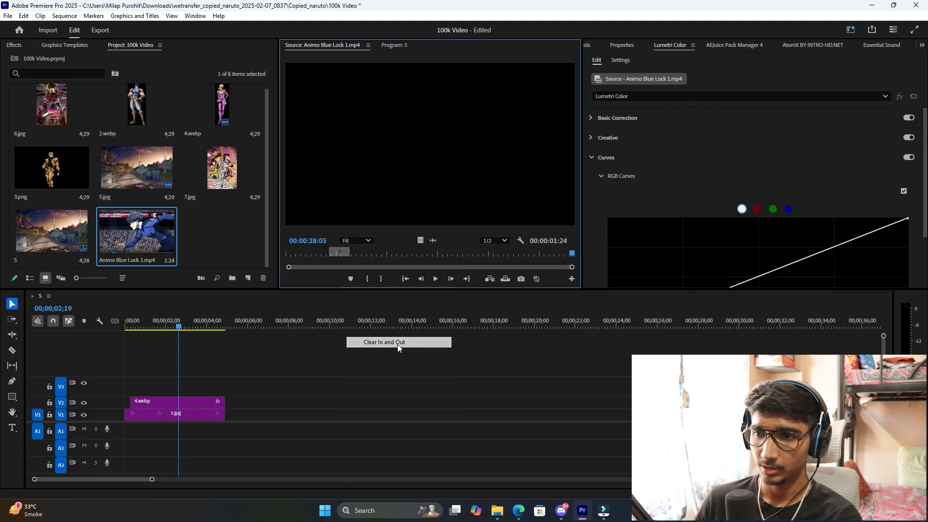
# - Jump to the beginning and the end of the unmarked source clip
pyautogui.click(406, 279)
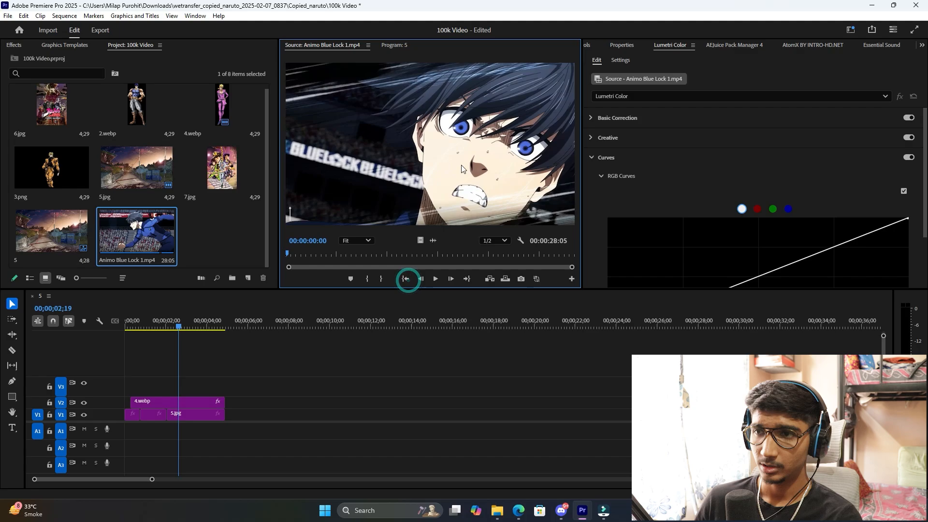
pyautogui.click(291, 253)
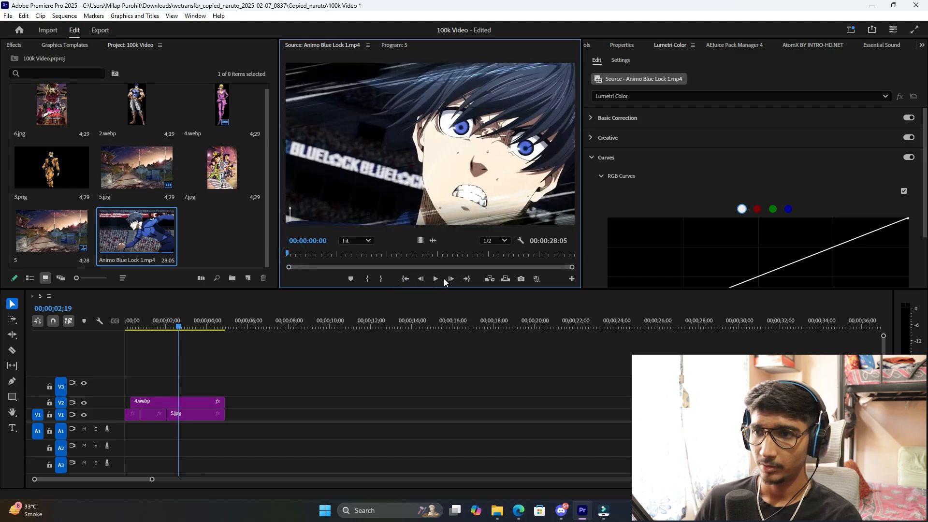
pyautogui.click(467, 279)
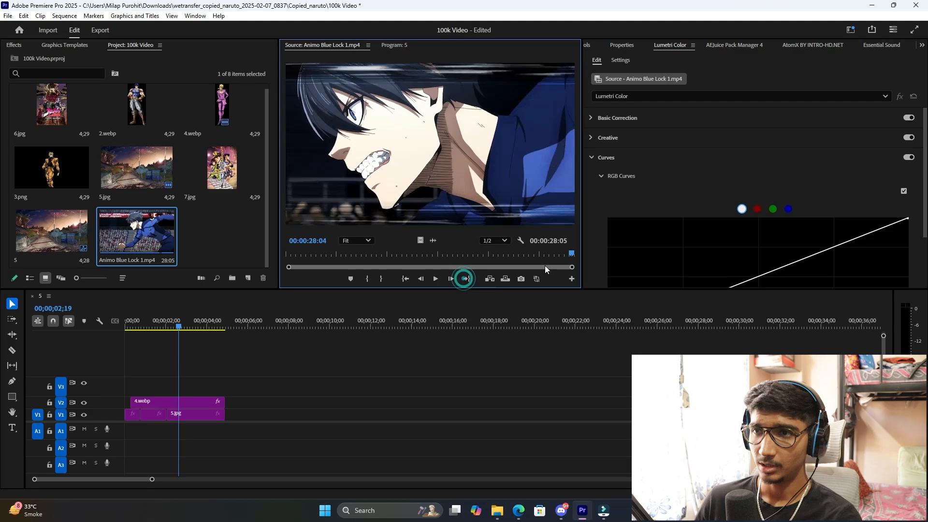
pyautogui.moveTo(537, 254); pyautogui.dragTo(582, 265)
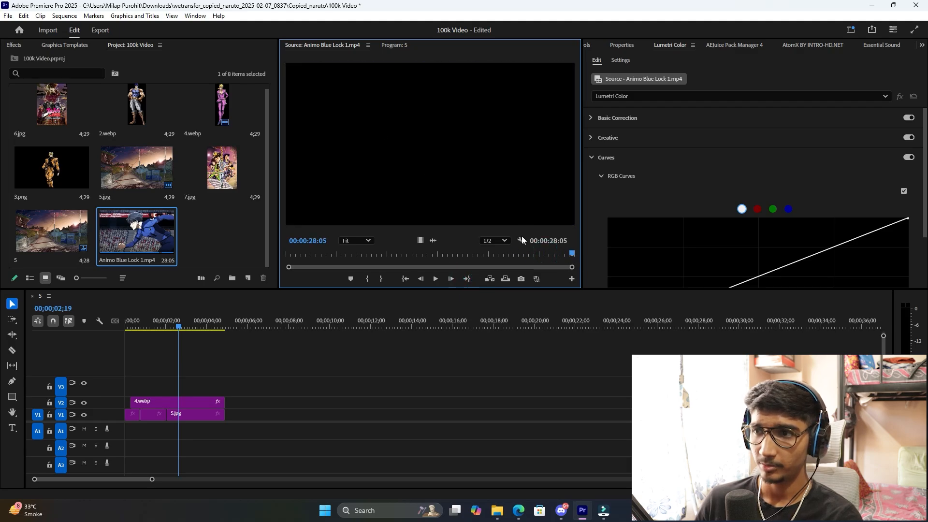
pyautogui.click(571, 252)
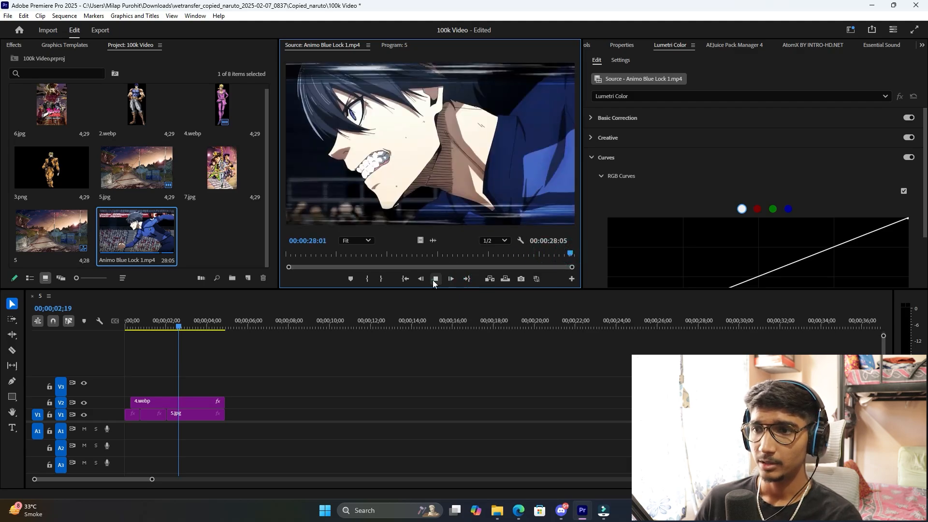
# - Play the source clip briefly and step through its opening frames backward and forward, stopping at 00:00:00:14
pyautogui.click(434, 280)
pyautogui.click(434, 280)
pyautogui.click(426, 279)
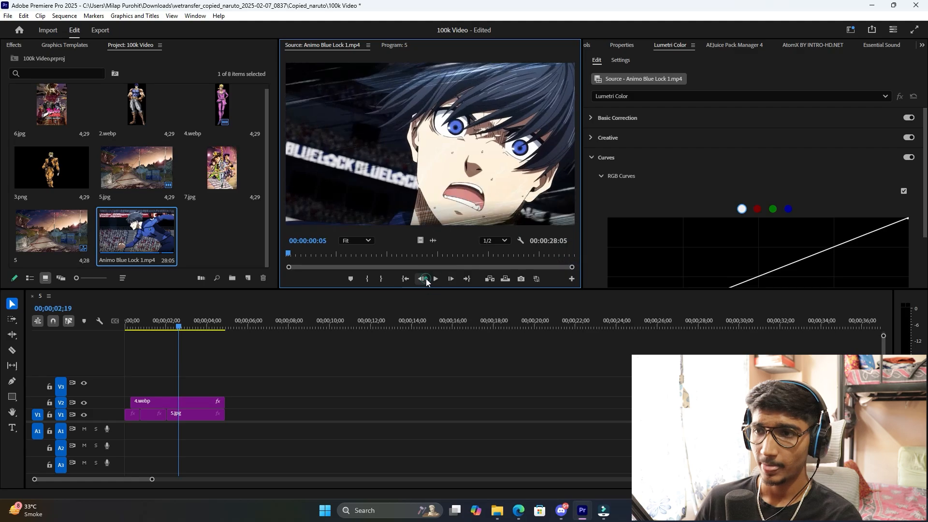
pyautogui.click(426, 279)
pyautogui.click(425, 278)
pyautogui.click(425, 279)
pyautogui.click(425, 279)
pyautogui.click(451, 279)
pyautogui.click(451, 279)
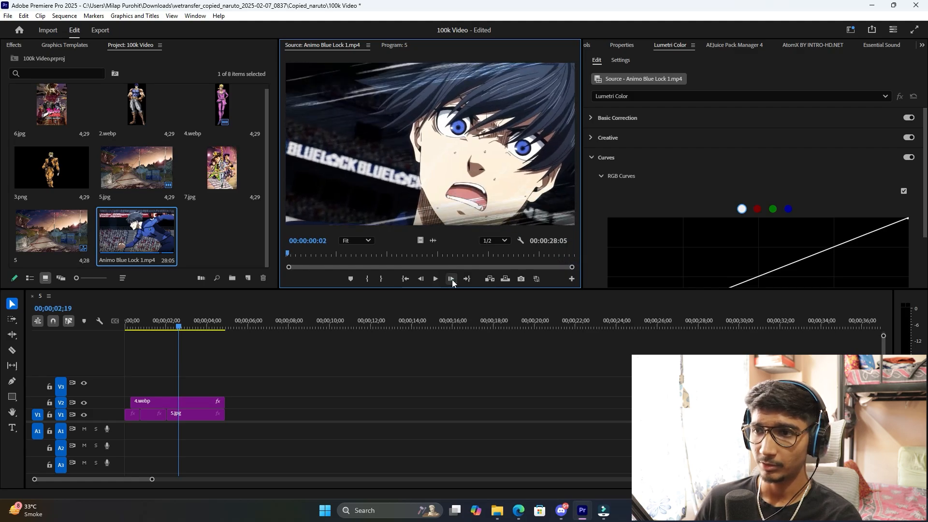
pyautogui.click(451, 280)
pyautogui.click(452, 279)
pyautogui.click(452, 279)
pyautogui.click(452, 280)
pyautogui.click(451, 279)
pyautogui.click(452, 279)
pyautogui.click(452, 279)
pyautogui.click(452, 279)
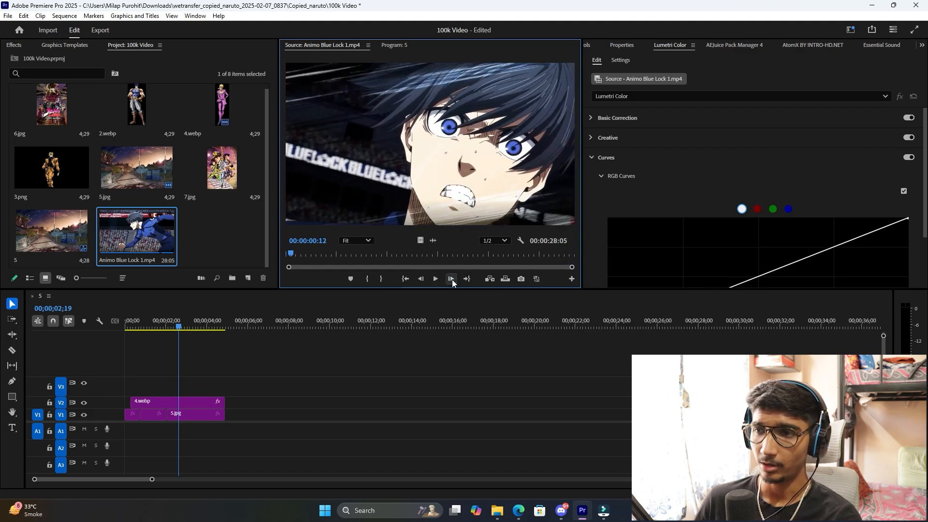
pyautogui.click(452, 279)
pyautogui.click(451, 279)
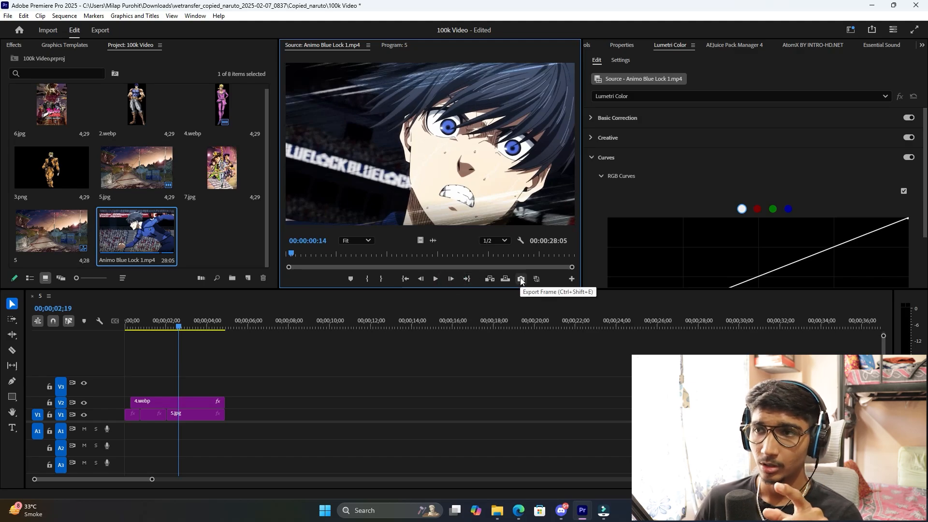
# - Export the source frame at 00:00:03:02 as a BMP still with the default name and import it into the project
pyautogui.moveTo(294, 252); pyautogui.dragTo(320, 247)
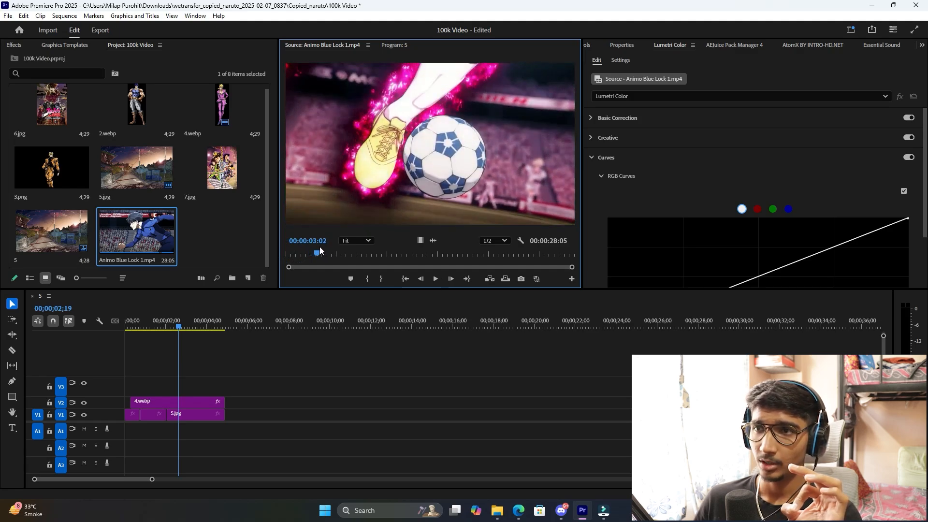
pyautogui.click(522, 279)
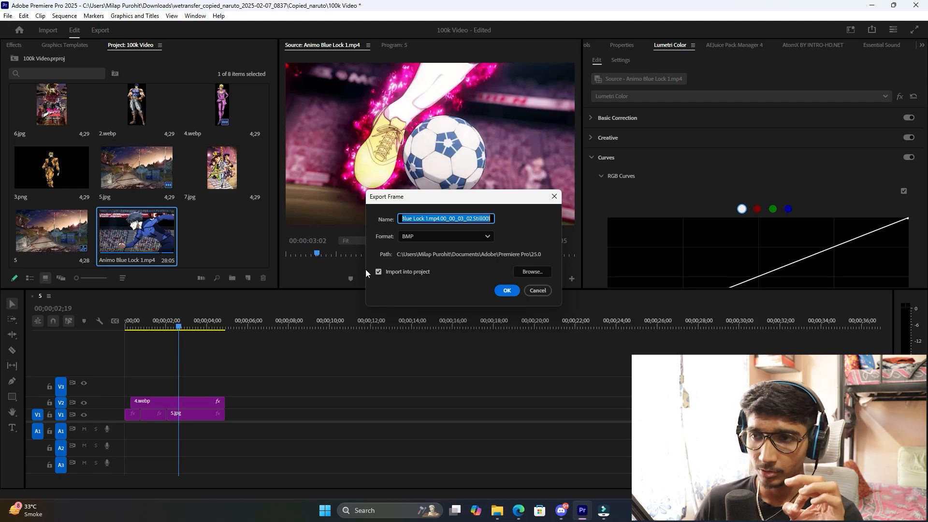
pyautogui.click(505, 291)
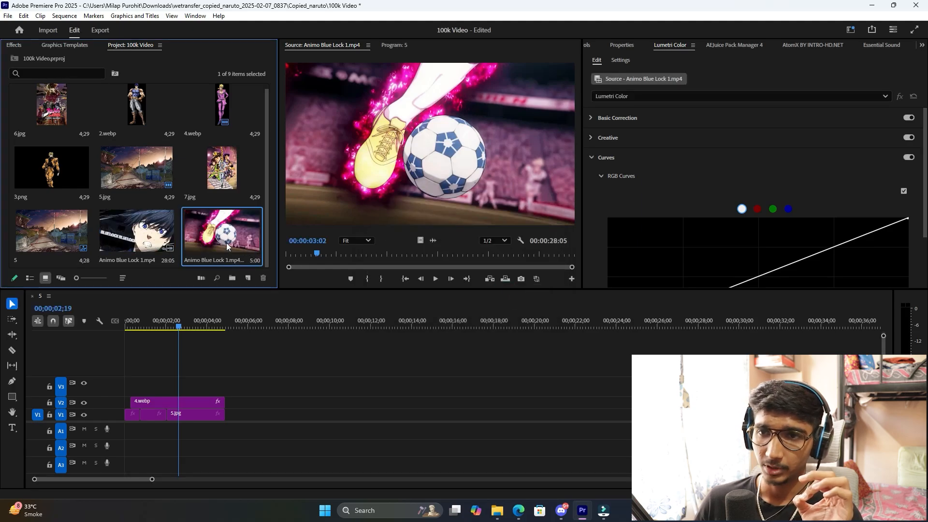
# - Place the exported soccer-ball still on track V3 at 00;00;02;19 and shift it slightly within the sequence frame
pyautogui.moveTo(227, 247); pyautogui.dragTo(181, 387)
pyautogui.click(433, 135)
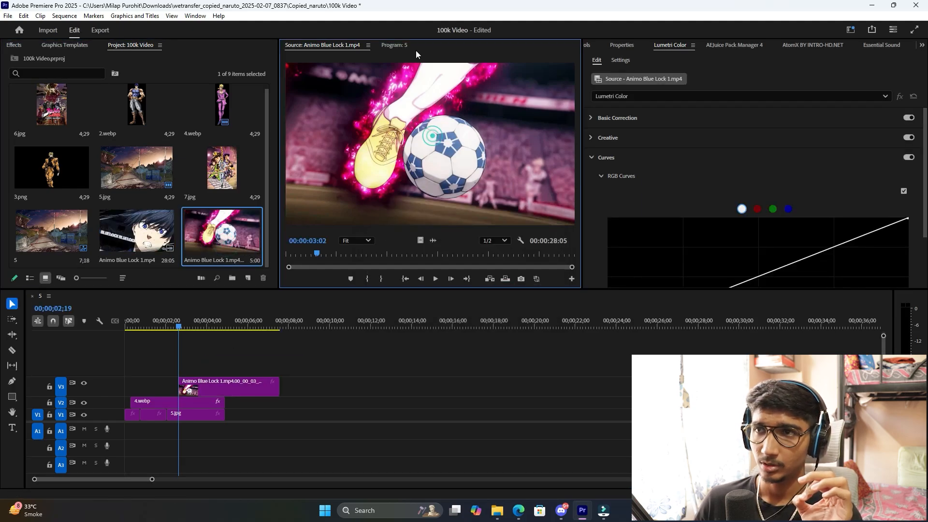
pyautogui.click(395, 45)
pyautogui.click(444, 150)
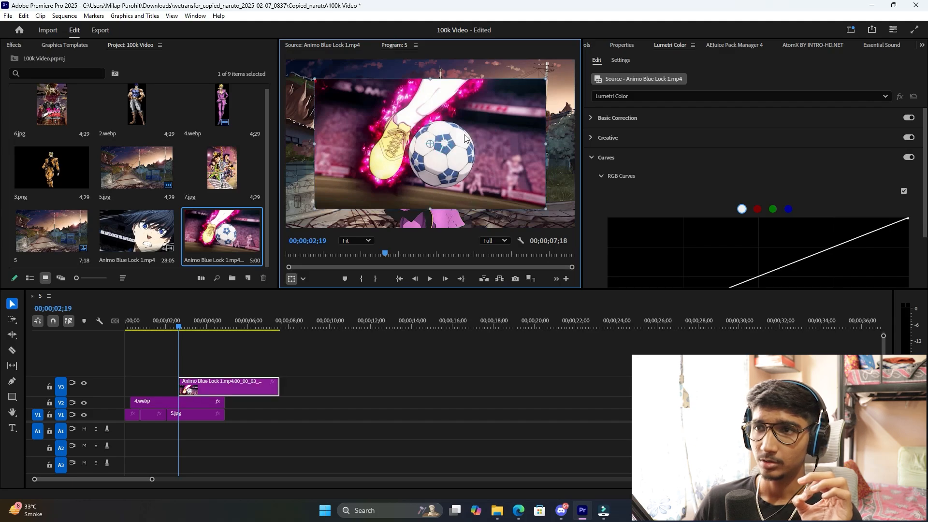
pyautogui.moveTo(465, 139)
pyautogui.mouseDown()
pyautogui.moveTo(495, 130)
pyautogui.moveTo(448, 152)
pyautogui.moveTo(470, 132)
pyautogui.mouseUp()
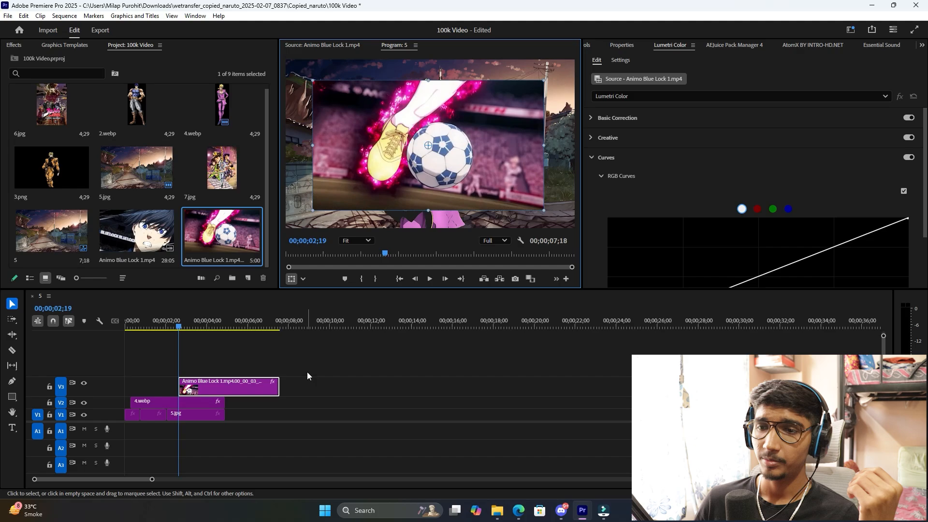
# - Delete the exported still from track V3
pyautogui.click(99, 382)
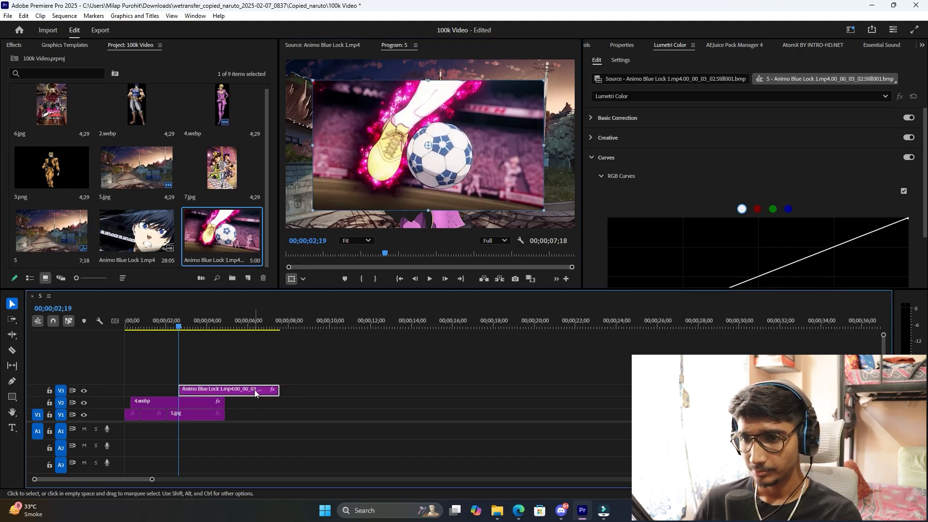
pyautogui.press('Delete')
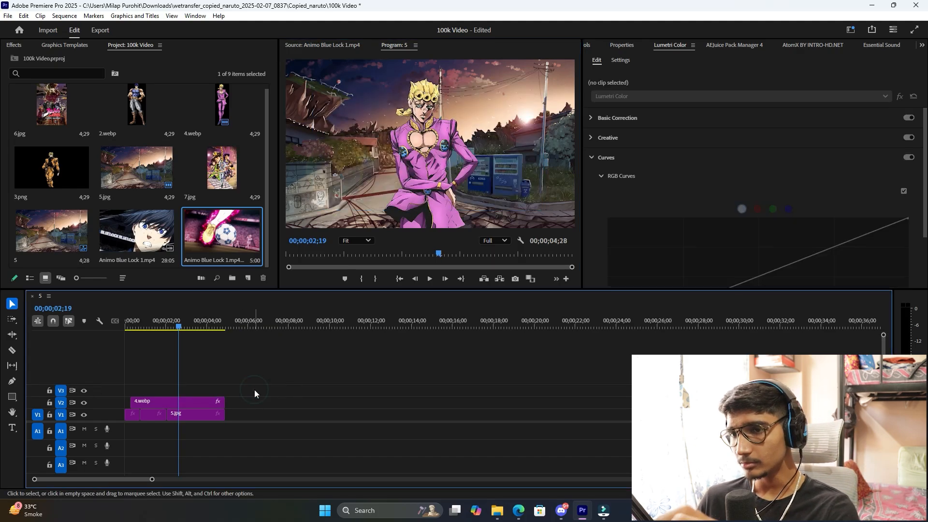
# - Show the effect settings of the 4.webp clip and move the character left in the frame to position 1115.8, 1407.8
pyautogui.click(595, 46)
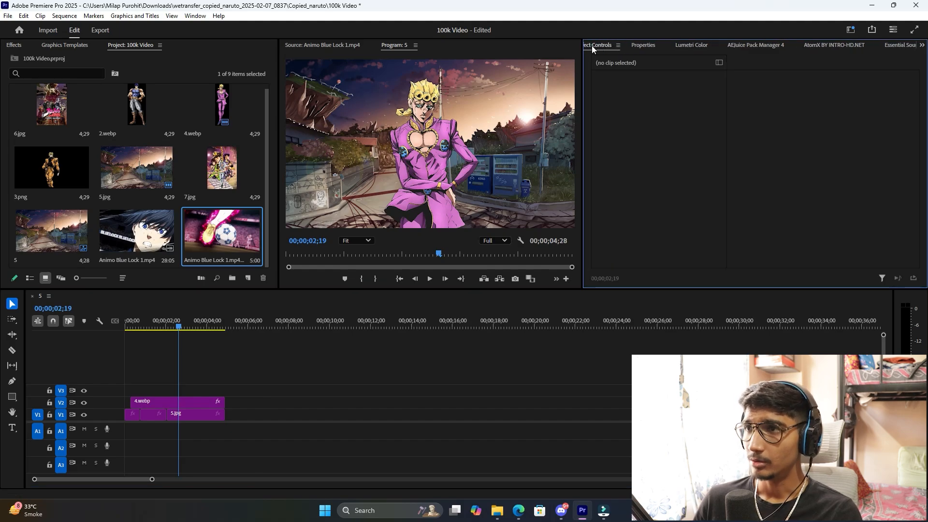
pyautogui.click(171, 402)
pyautogui.scroll(-1, 664, 179)
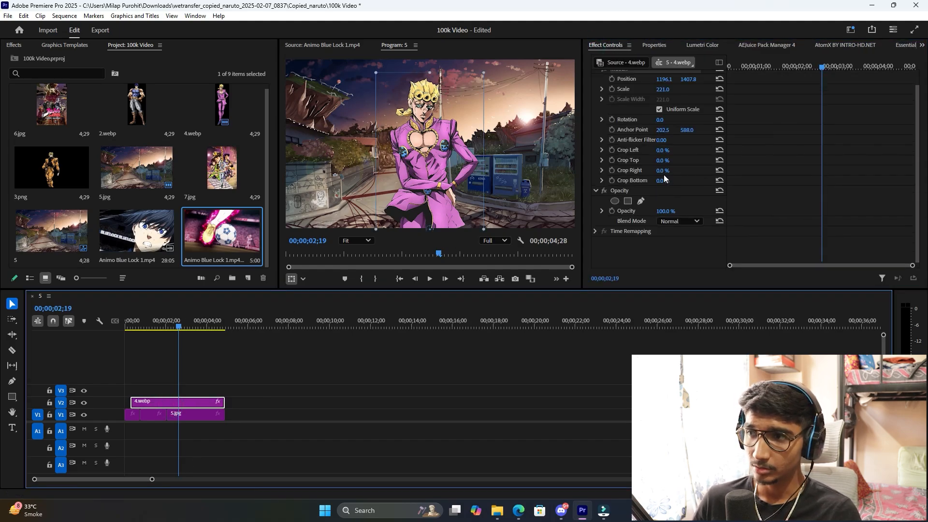
pyautogui.moveTo(473, 160)
pyautogui.mouseDown()
pyautogui.moveTo(513, 167)
pyautogui.moveTo(462, 158)
pyautogui.mouseUp()
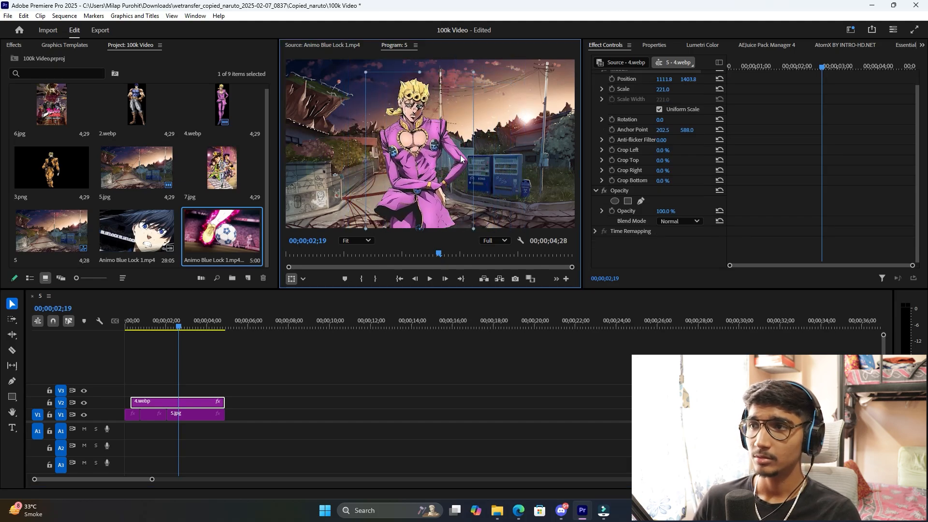
pyautogui.scroll(1, 677, 169)
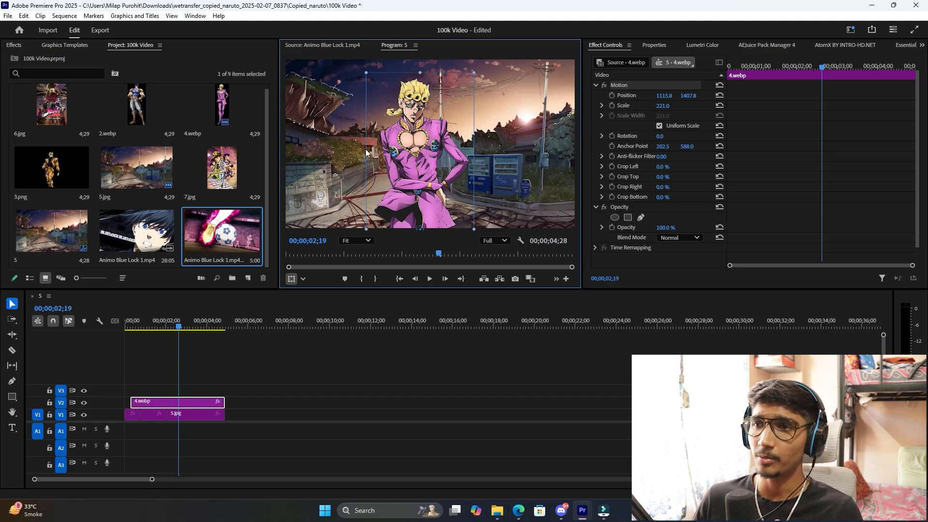
# - Move the 4.webp character slightly right in the frame to position 1172.0, 1387.7 and review the clip's remaining effect settings
pyautogui.moveTo(417, 188); pyautogui.dragTo(425, 186)
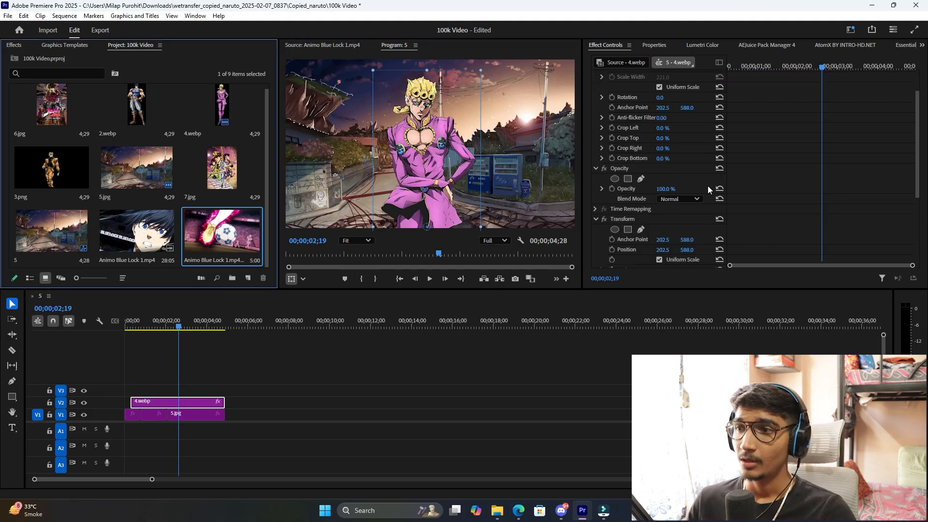
pyautogui.scroll(2, 707, 186)
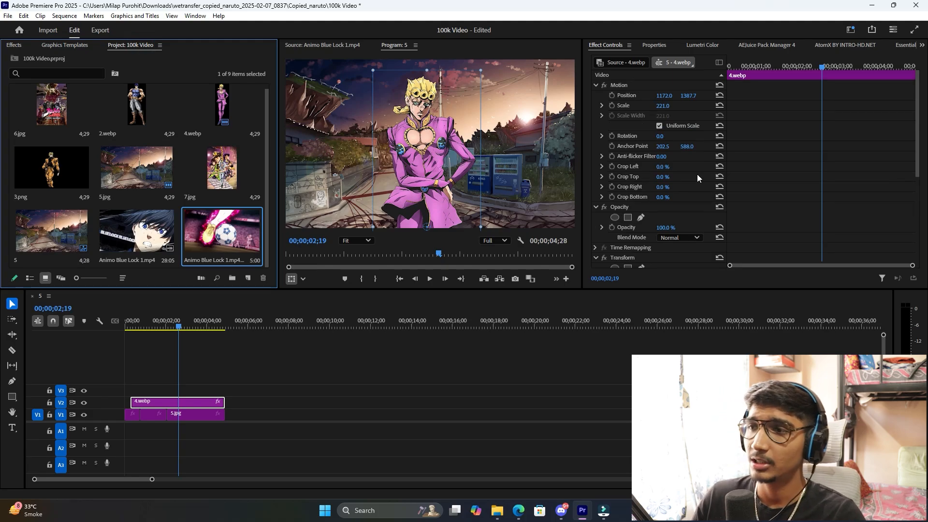
pyautogui.scroll(-3, 696, 174)
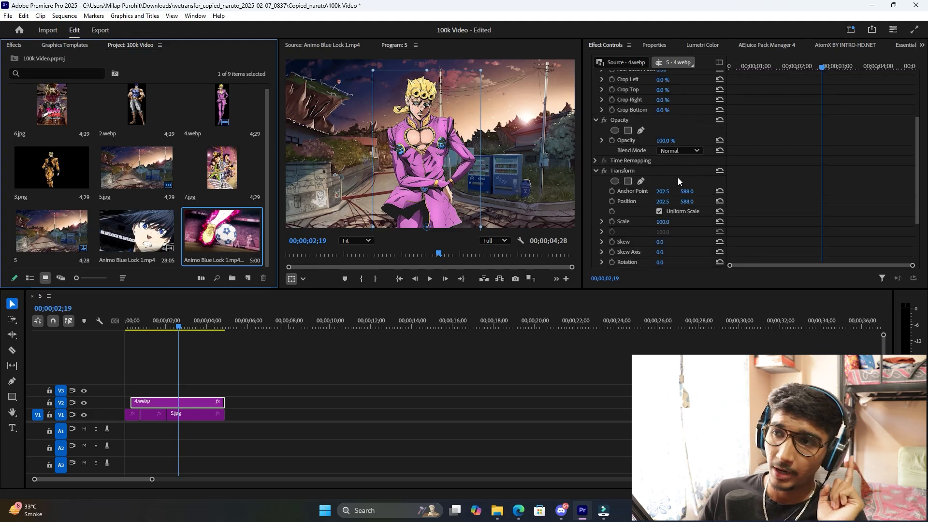
pyautogui.scroll(-2, 677, 178)
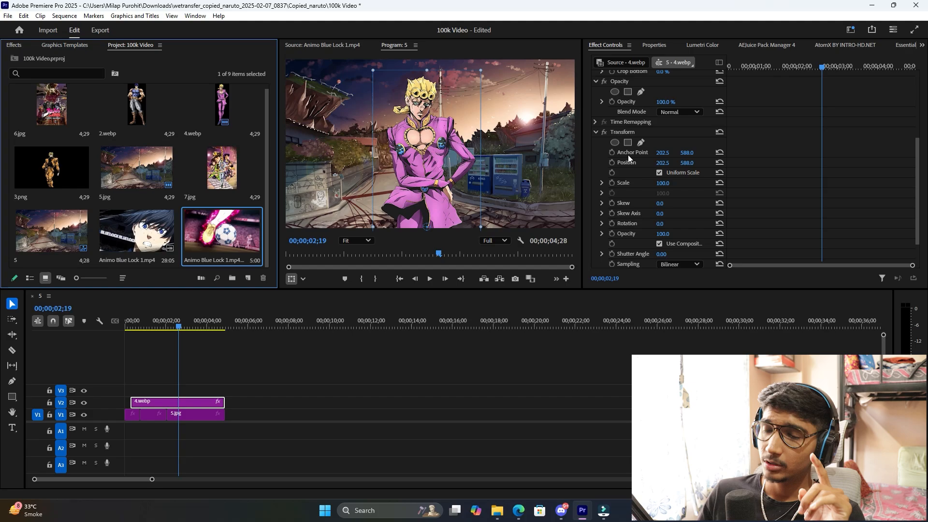
# - Start keyframing the Transform position at 00;00;02;19 and raise its vertical value to about 1160, pushing the character below the frame
pyautogui.click(632, 133)
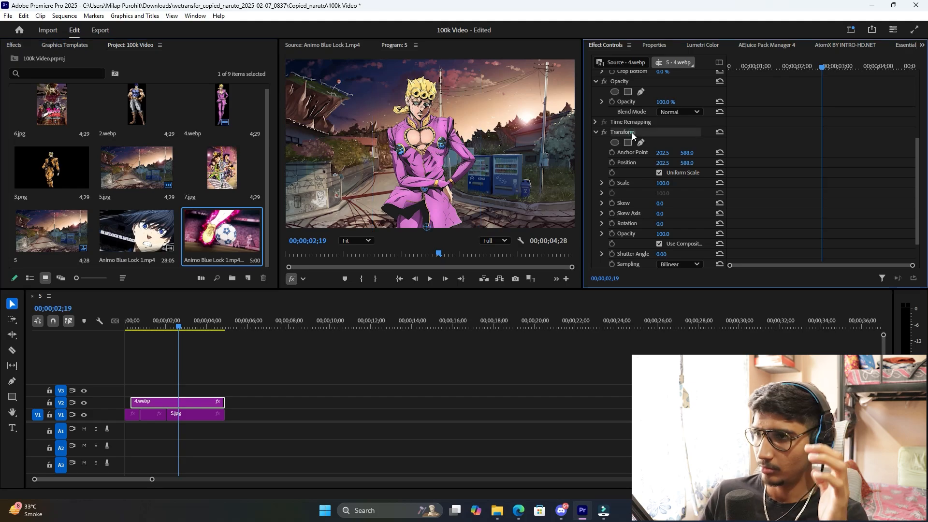
pyautogui.click(612, 163)
pyautogui.moveTo(687, 162); pyautogui.dragTo(722, 162)
pyautogui.scroll(-1, 651, 253)
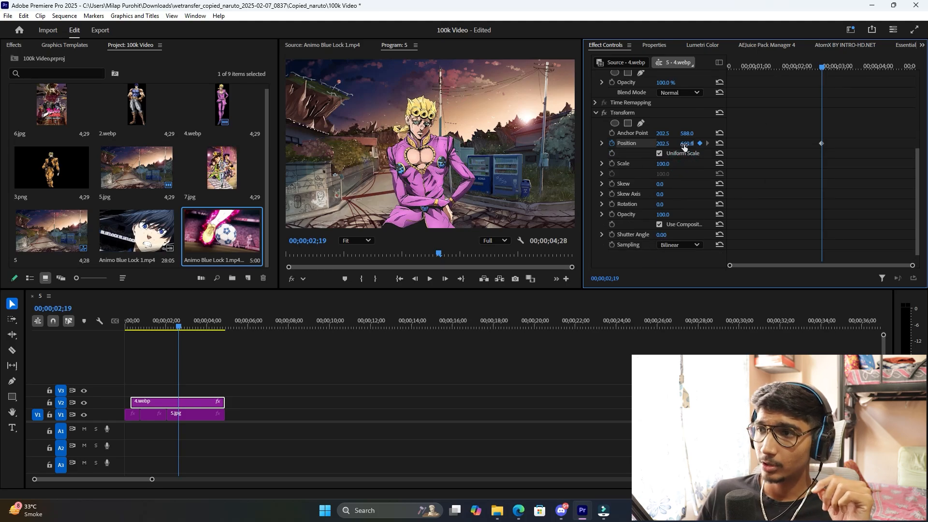
pyautogui.moveTo(684, 144); pyautogui.dragTo(658, 144)
pyautogui.click(664, 111)
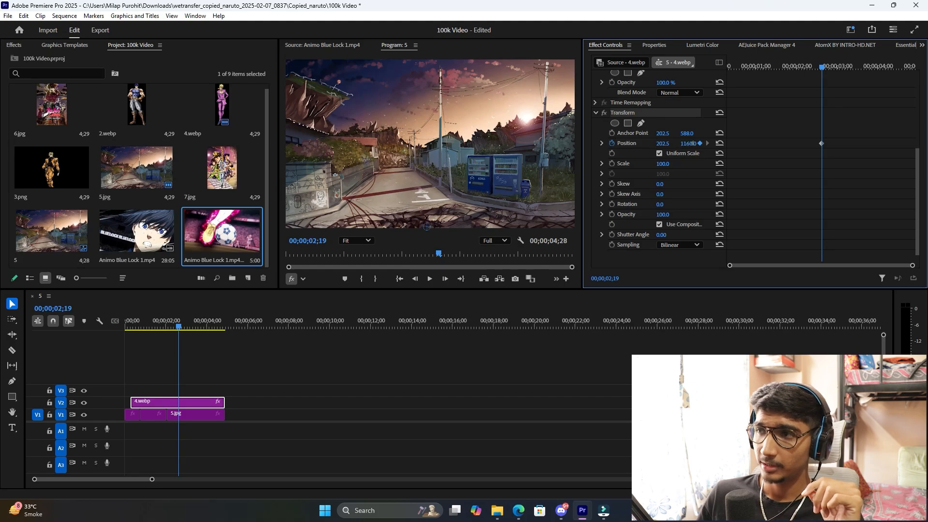
# - Add a second Transform position keyframe at 00;00;02;22 with the vertical value about 645, and shift that keyframe slightly later
pyautogui.moveTo(822, 68); pyautogui.dragTo(828, 70)
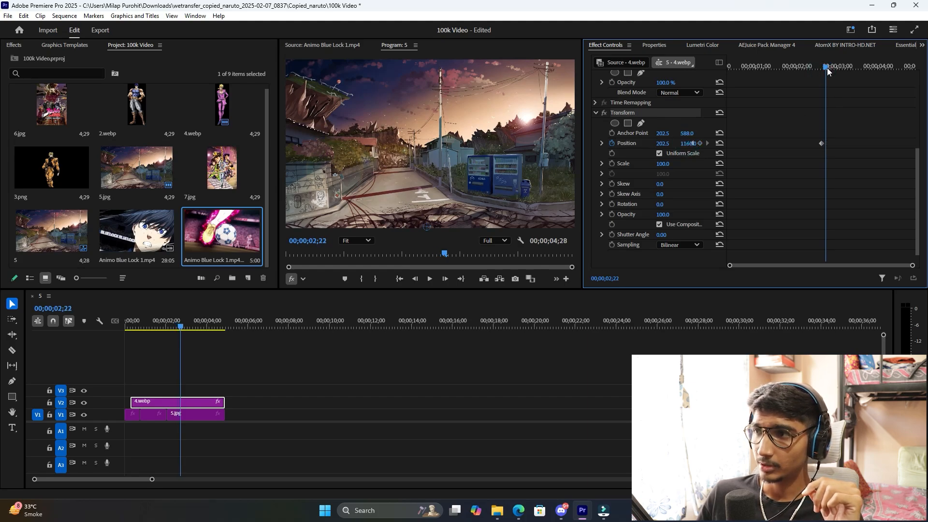
pyautogui.moveTo(693, 143); pyautogui.dragTo(692, 144)
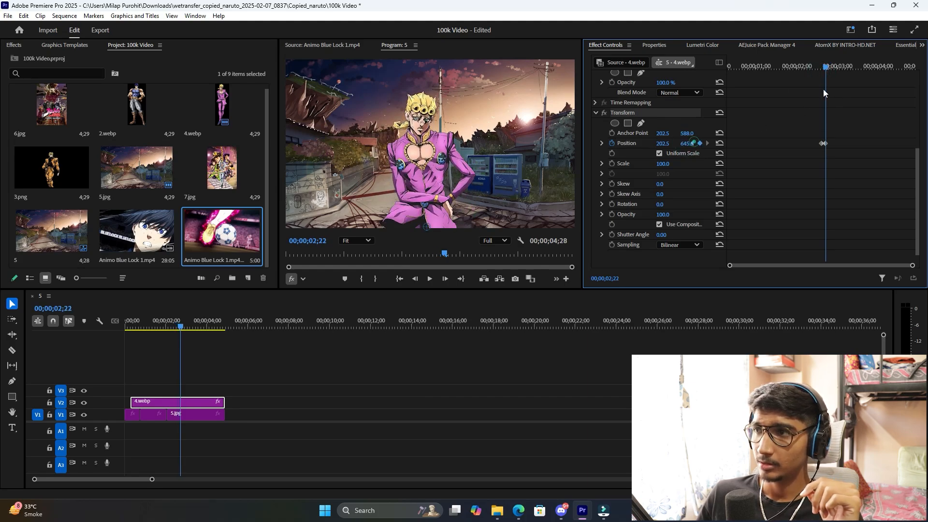
pyautogui.moveTo(824, 67); pyautogui.dragTo(841, 66)
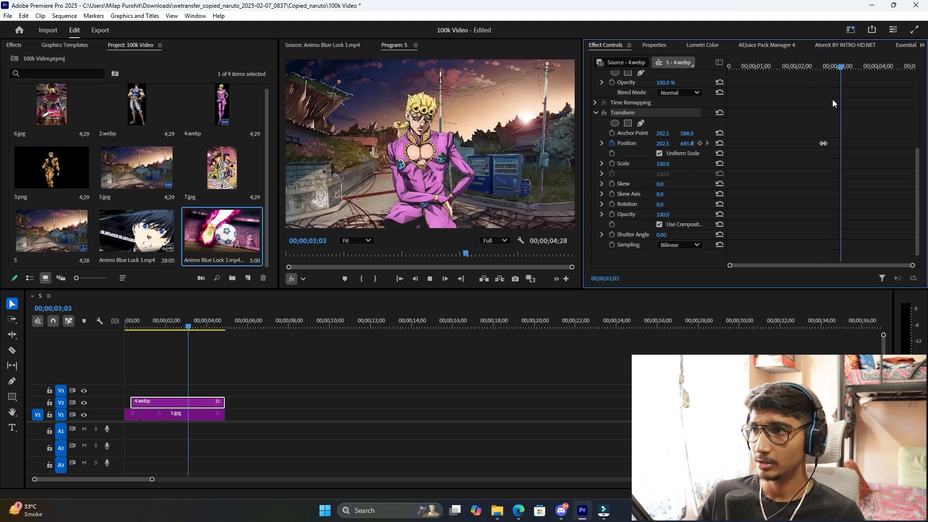
pyautogui.moveTo(825, 144); pyautogui.dragTo(831, 143)
pyautogui.moveTo(817, 64)
pyautogui.mouseDown()
pyautogui.moveTo(820, 76)
pyautogui.moveTo(835, 79)
pyautogui.moveTo(822, 69)
pyautogui.moveTo(834, 67)
pyautogui.mouseUp()
# - Apply Ease In and Ease Out temporal interpolation to both Transform position keyframes and scrub through the movement
pyautogui.moveTo(866, 125); pyautogui.dragTo(827, 147)
pyautogui.rightClick(824, 145)
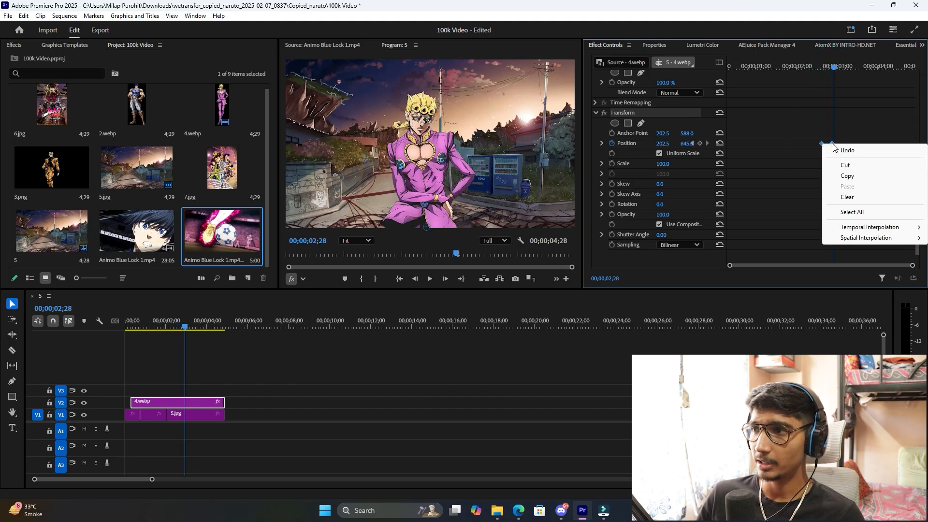
pyautogui.moveTo(883, 230)
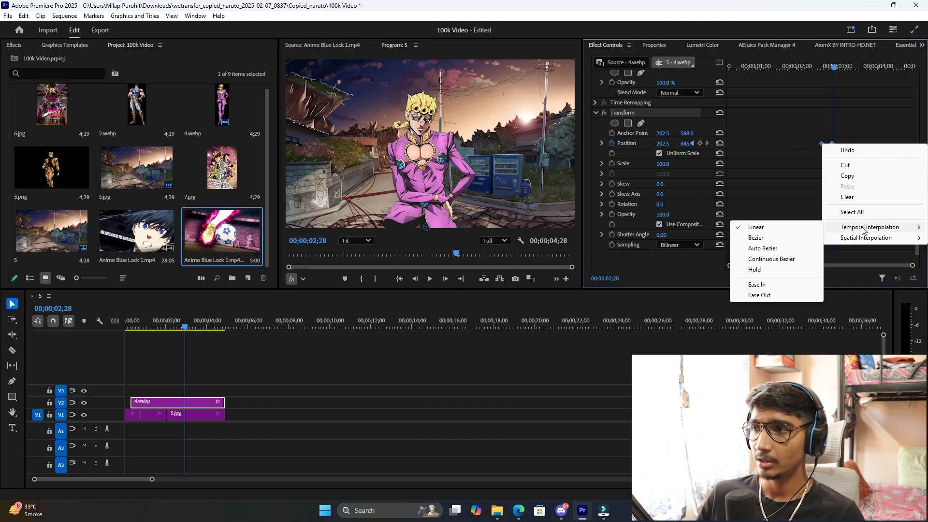
pyautogui.click(806, 284)
pyautogui.rightClick(834, 147)
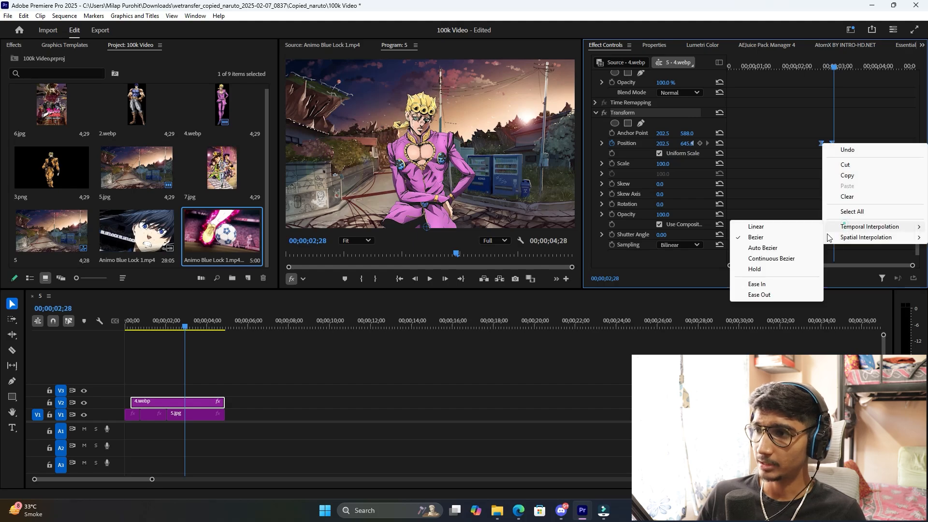
pyautogui.click(806, 294)
pyautogui.moveTo(811, 73); pyautogui.dragTo(831, 68)
pyautogui.click(886, 160)
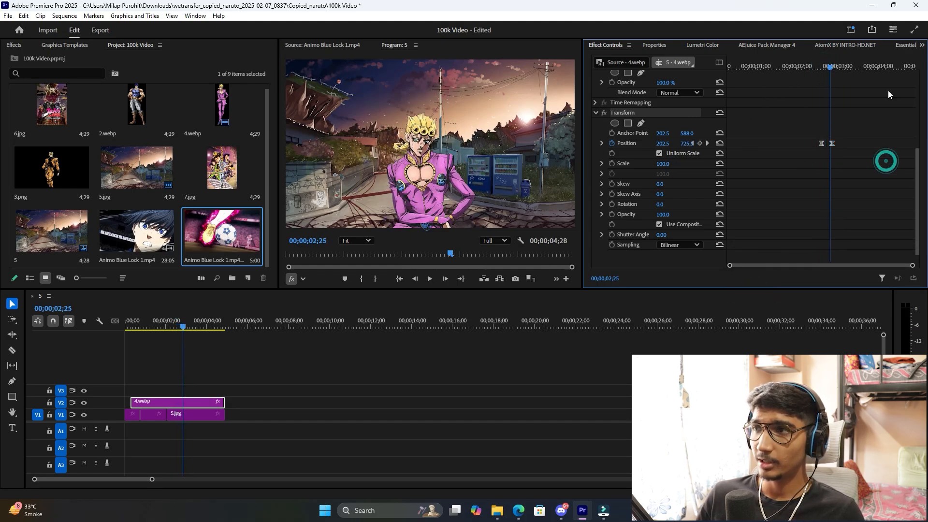
# - Set the sequence timebase to 60.00 frames/second
pyautogui.click(64, 16)
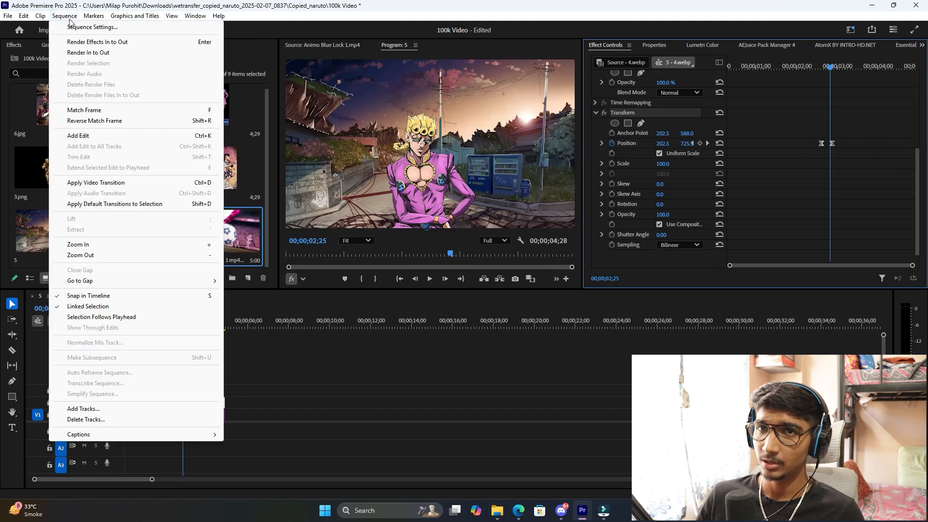
pyautogui.click(81, 30)
pyautogui.click(407, 119)
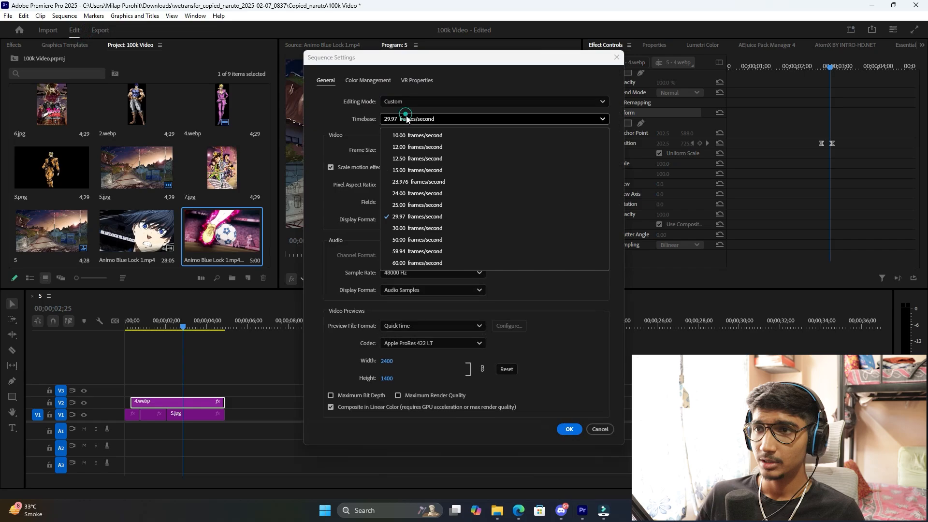
pyautogui.click(449, 267)
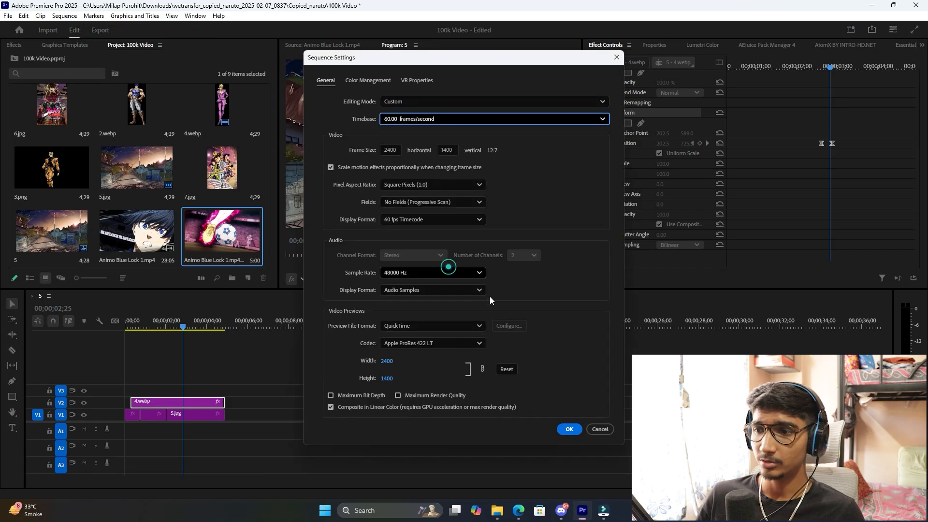
pyautogui.click(569, 430)
# - Scrub and play back the character's rise between the two position keyframes
pyautogui.click(826, 67)
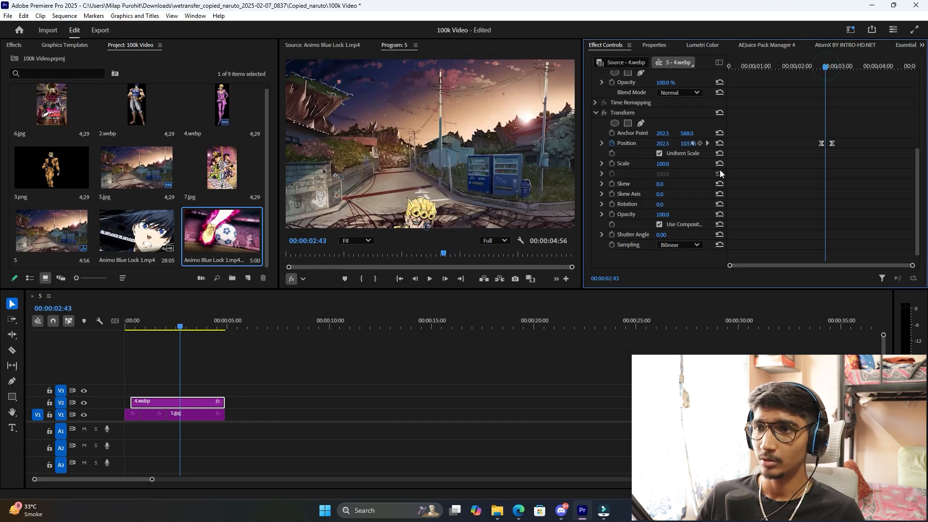
pyautogui.scroll(1, 827, 77)
pyautogui.moveTo(826, 71); pyautogui.dragTo(841, 113)
pyautogui.moveTo(836, 62)
pyautogui.mouseDown()
pyautogui.moveTo(821, 67)
pyautogui.moveTo(844, 72)
pyautogui.moveTo(822, 64)
pyautogui.moveTo(826, 73)
pyautogui.mouseUp()
pyautogui.press('space')
pyautogui.press('space')
pyautogui.press('space')
# - Set the Transform effect's Shutter Angle to 360 to add motion blur
pyautogui.click(660, 240)
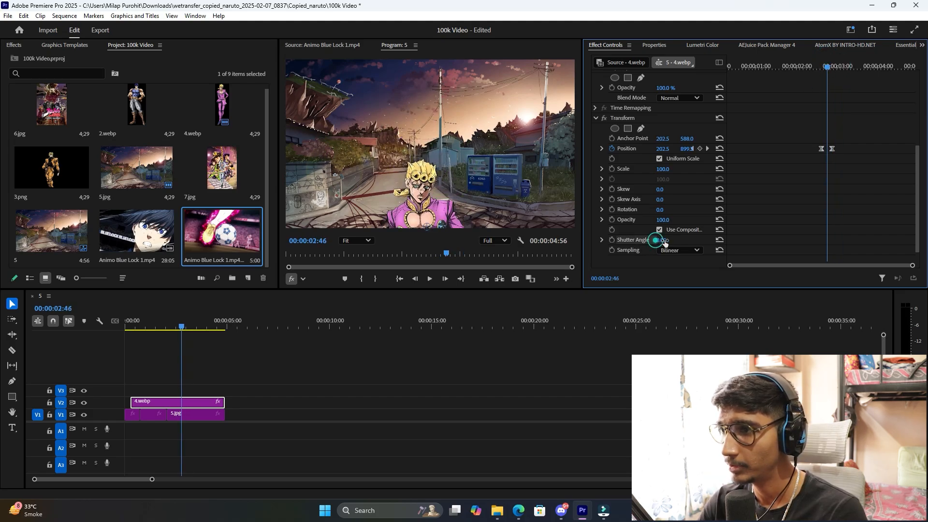
pyautogui.write('360')
pyautogui.press('Return')
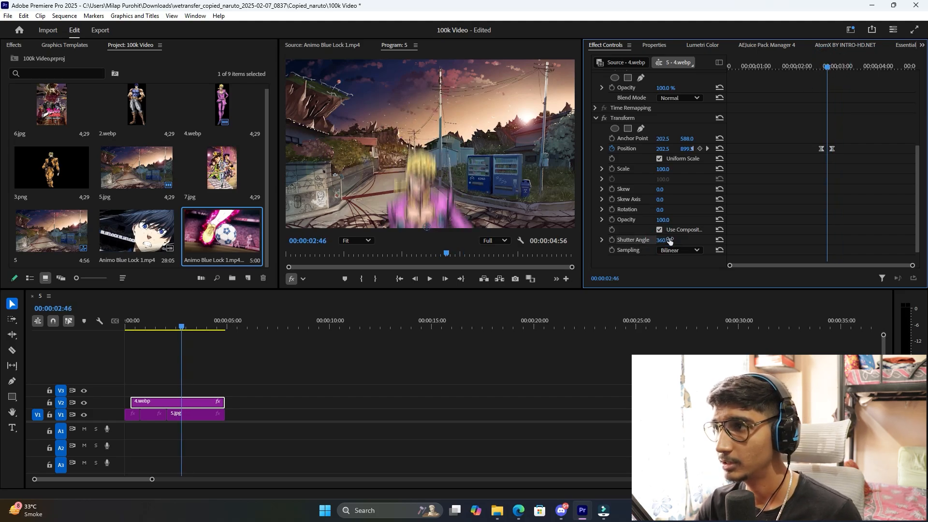
# - Replay the character's entrance several times to check the motion blur between the position keyframes
pyautogui.click(816, 68)
pyautogui.press('space')
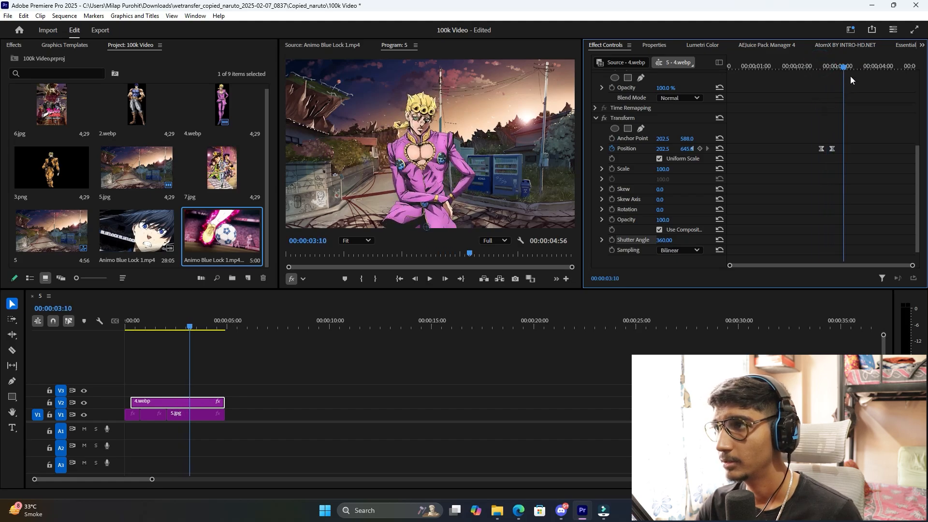
pyautogui.click(825, 69)
pyautogui.press('space')
pyautogui.moveTo(832, 65); pyautogui.dragTo(827, 68)
pyautogui.press('space')
pyautogui.press('space')
pyautogui.press('space')
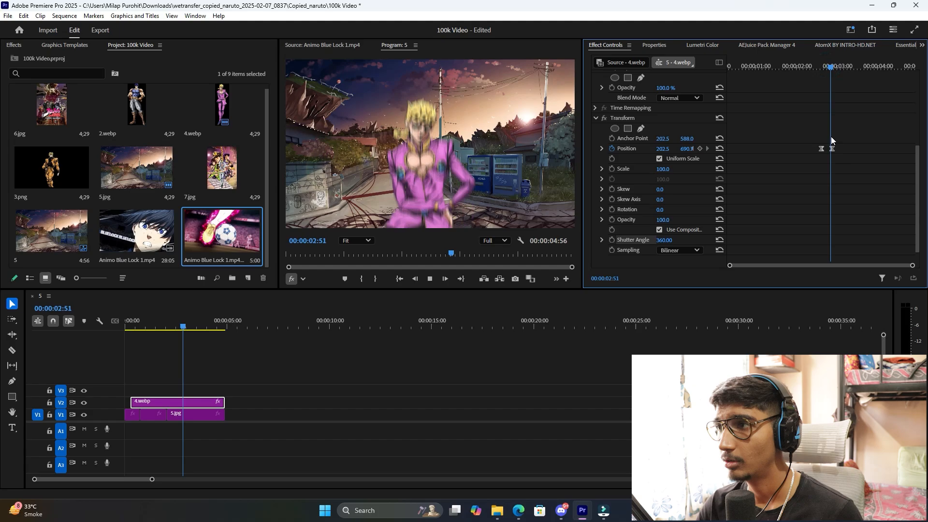
pyautogui.press('space')
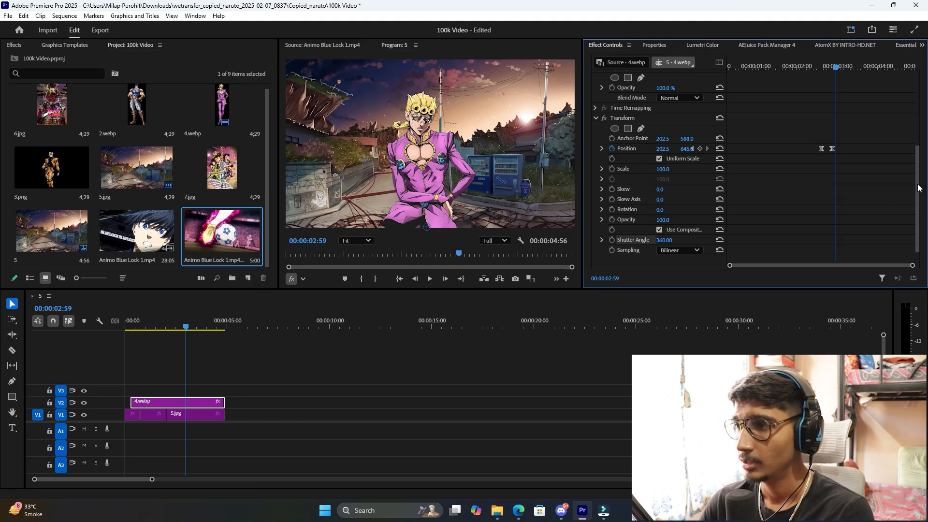
# - Try changing the horizontal position and rotation in the 4.webp clip's Motion settings
pyautogui.scroll(-2, 833, 212)
pyautogui.scroll(5, 833, 212)
pyautogui.click(619, 84)
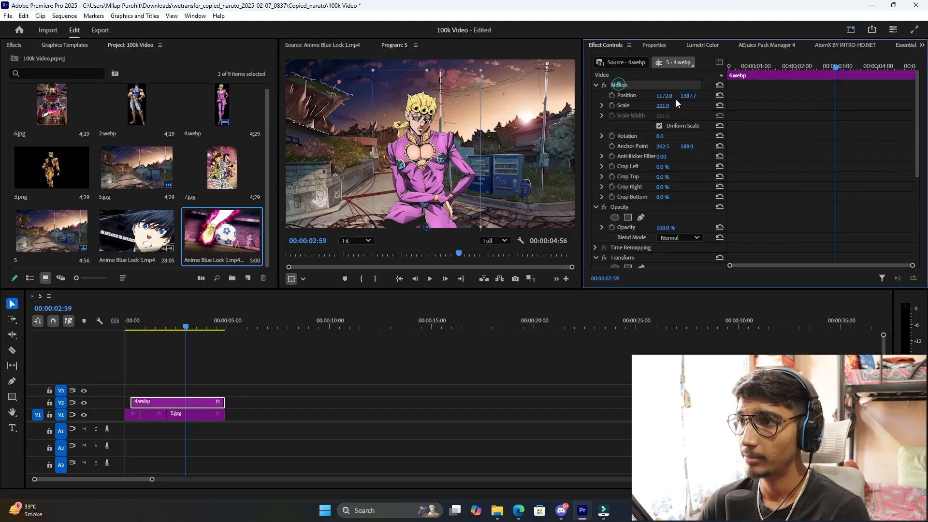
pyautogui.moveTo(664, 95); pyautogui.dragTo(589, 136)
pyautogui.moveTo(660, 136)
pyautogui.mouseDown()
pyautogui.moveTo(672, 136)
pyautogui.moveTo(639, 136)
pyautogui.moveTo(676, 136)
pyautogui.moveTo(659, 136)
pyautogui.mouseUp()
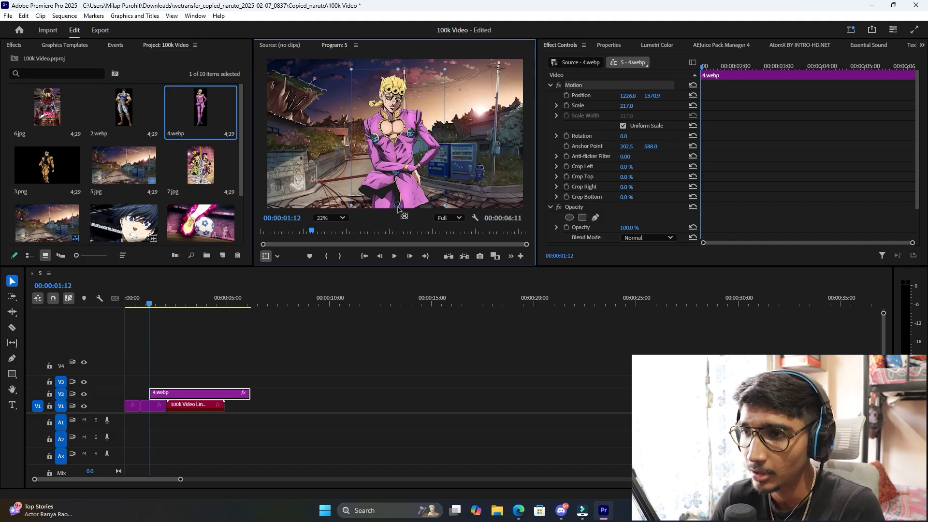
# - Move the clip's anchor point onto the character's head at 180.7, 43.9 and try rotating the clip around it
pyautogui.moveTo(398, 209); pyautogui.dragTo(401, 75)
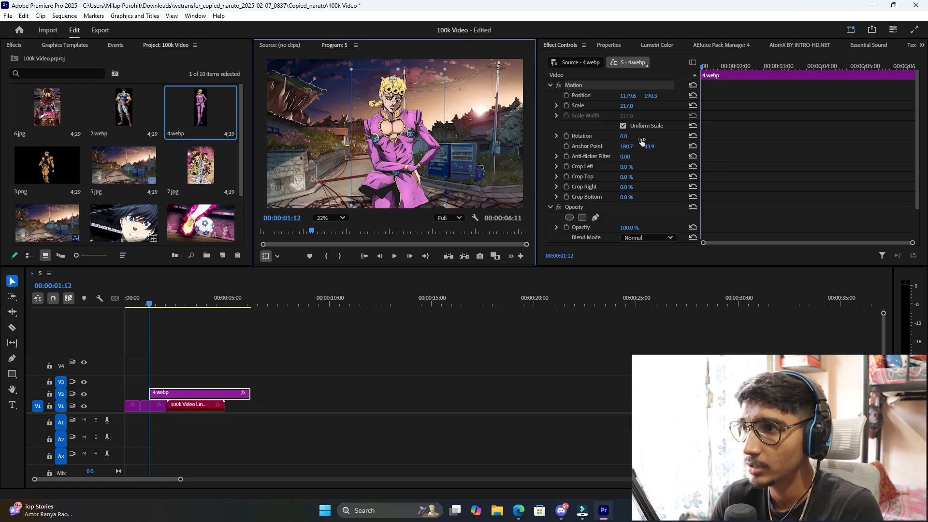
pyautogui.moveTo(624, 136); pyautogui.dragTo(626, 105)
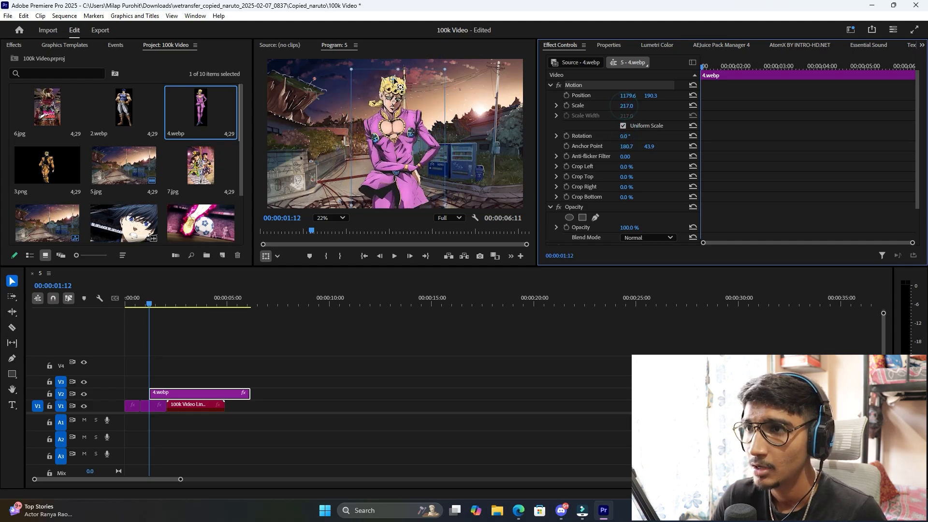
# - Move the anchor point down the character's body to 193.3, 350.8, try the rotation, and undo these changes
pyautogui.moveTo(393, 79); pyautogui.dragTo(393, 78)
pyautogui.moveTo(393, 196); pyautogui.dragTo(399, 156)
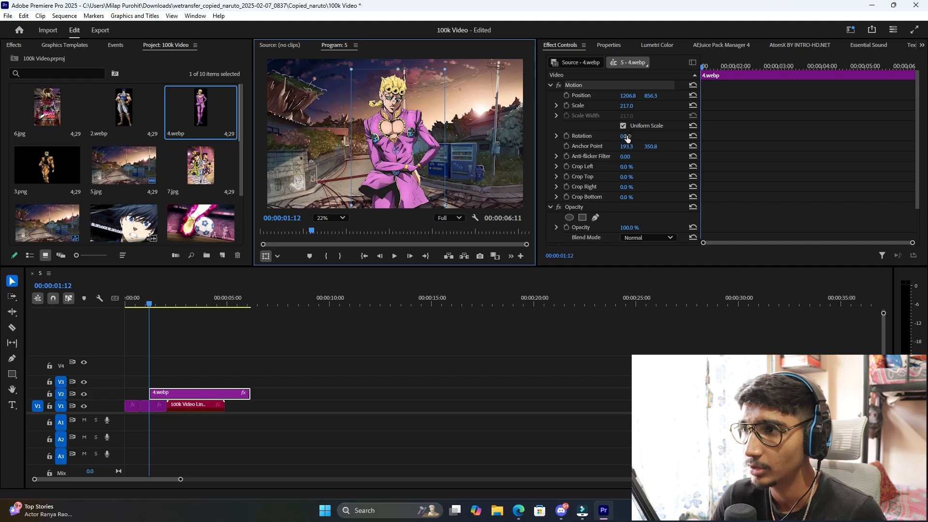
pyautogui.moveTo(626, 137); pyautogui.dragTo(602, 137)
pyautogui.hotkey('ctrl', 'z')
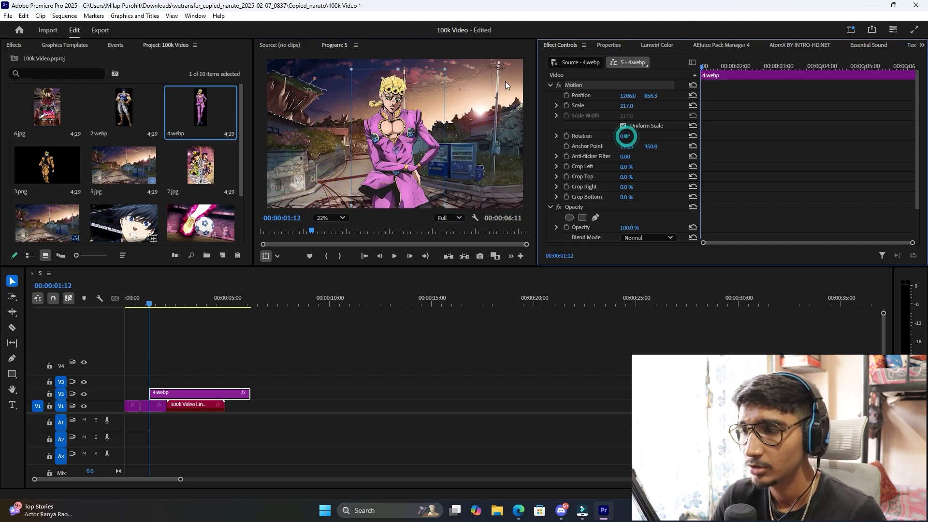
pyautogui.hotkey('ctrl', 'z')
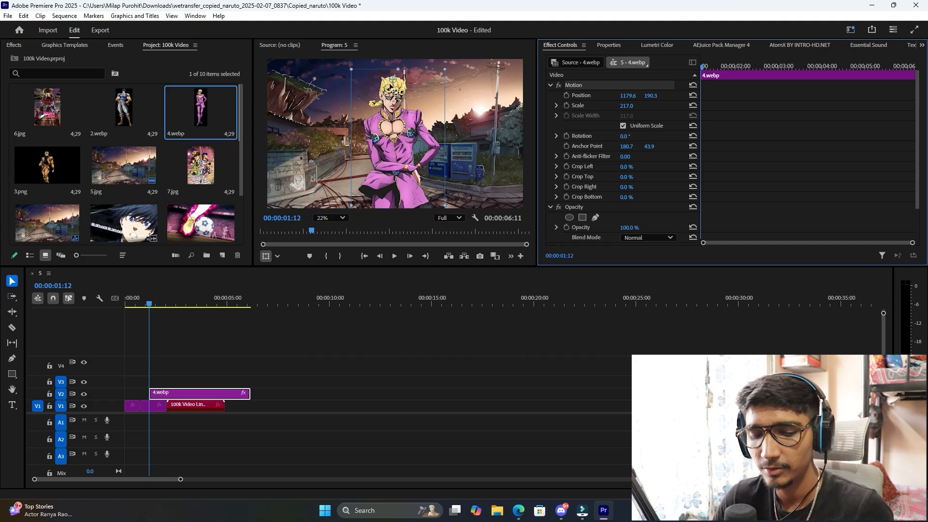
# - Move the character in the frame to position 1231.8, 1334.3 and try adjusting the clip's opacity
pyautogui.moveTo(390, 90); pyautogui.dragTo(410, 168)
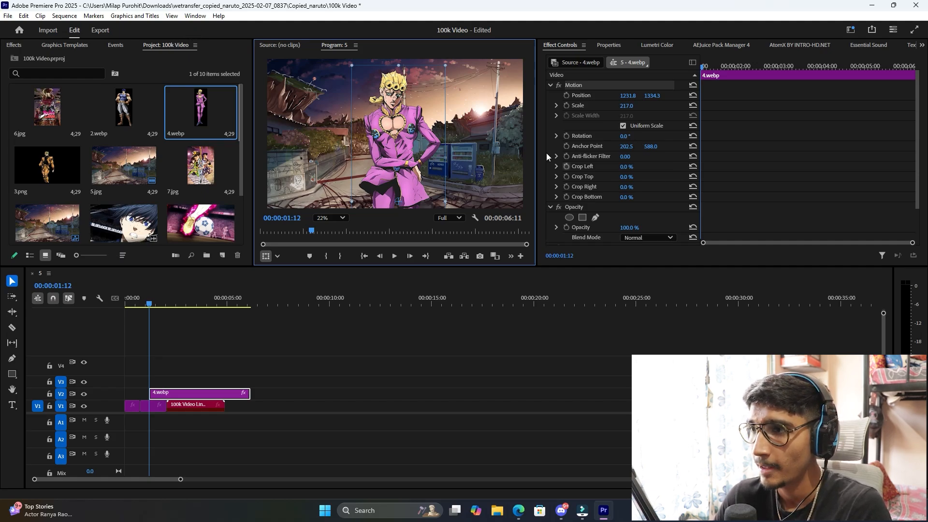
pyautogui.scroll(-2, 682, 162)
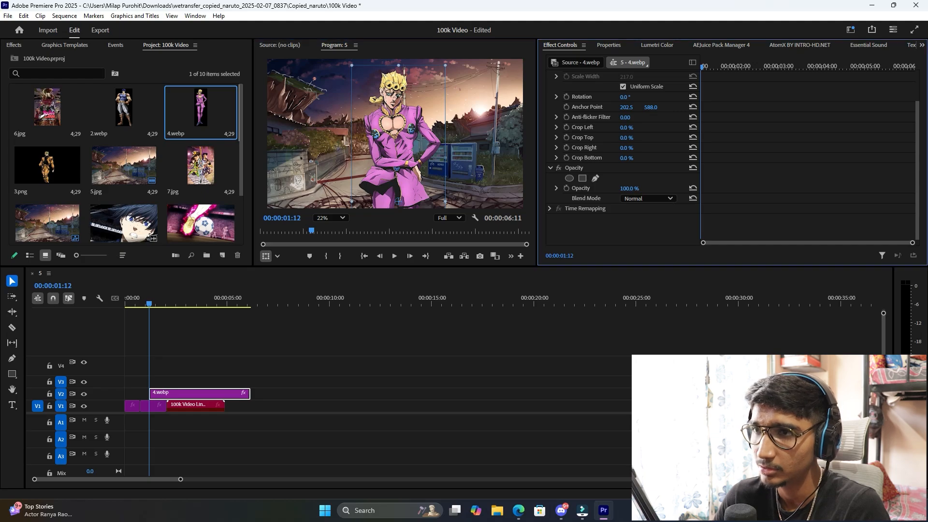
pyautogui.moveTo(629, 189)
pyautogui.mouseDown()
pyautogui.moveTo(580, 188)
pyautogui.moveTo(628, 188)
pyautogui.mouseUp()
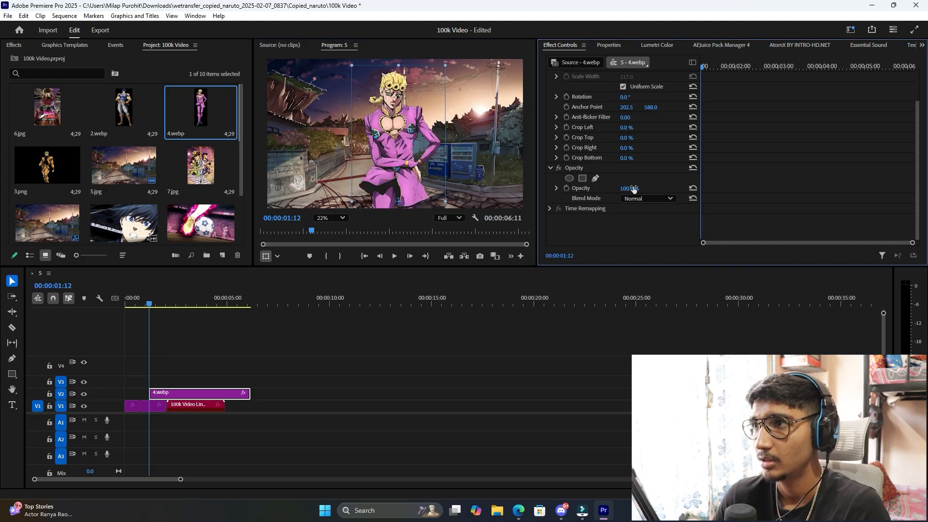
# - Show the Essential Sound tools, followed by the Text tools for transcript, captions and graphics
pyautogui.click(872, 45)
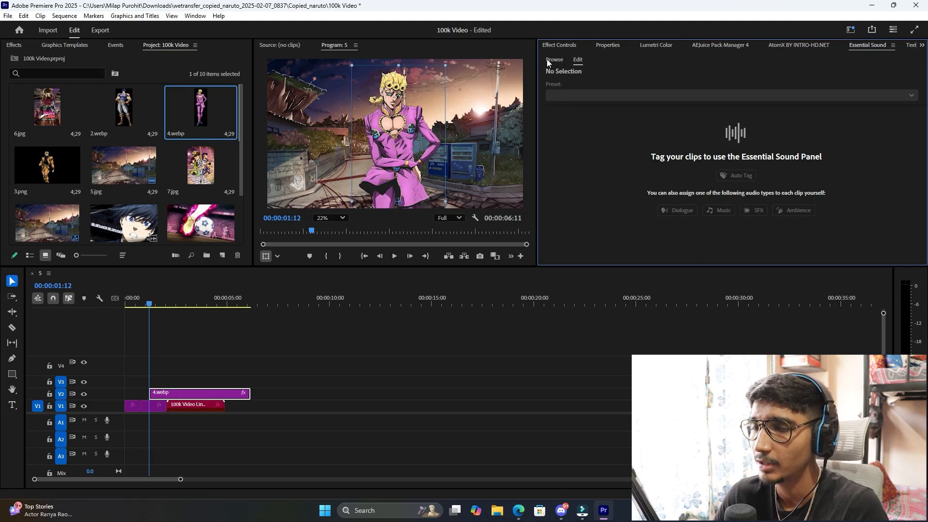
pyautogui.click(910, 46)
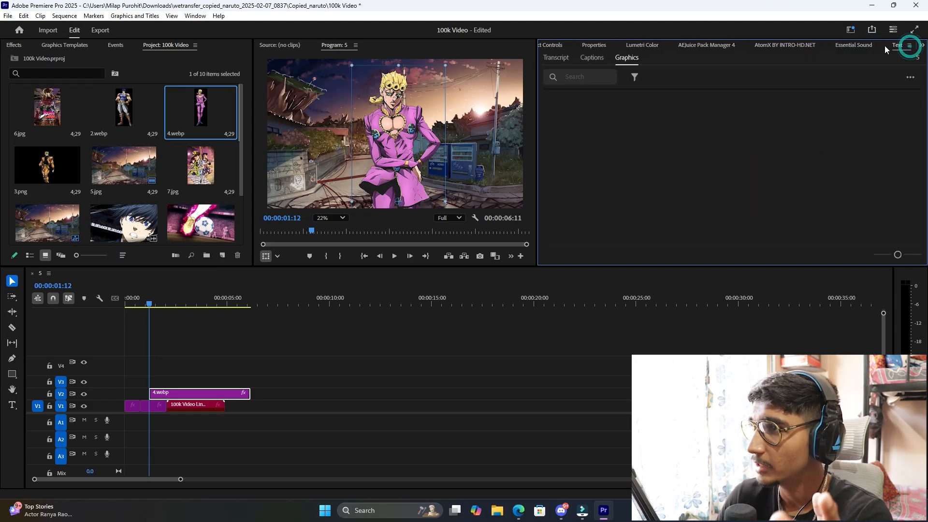
# - Add a new text layer over the character clip and duplicate it onto track V4, starting at 00:00:03:17
pyautogui.click(240, 364)
pyautogui.hotkey('ctrl', 't')
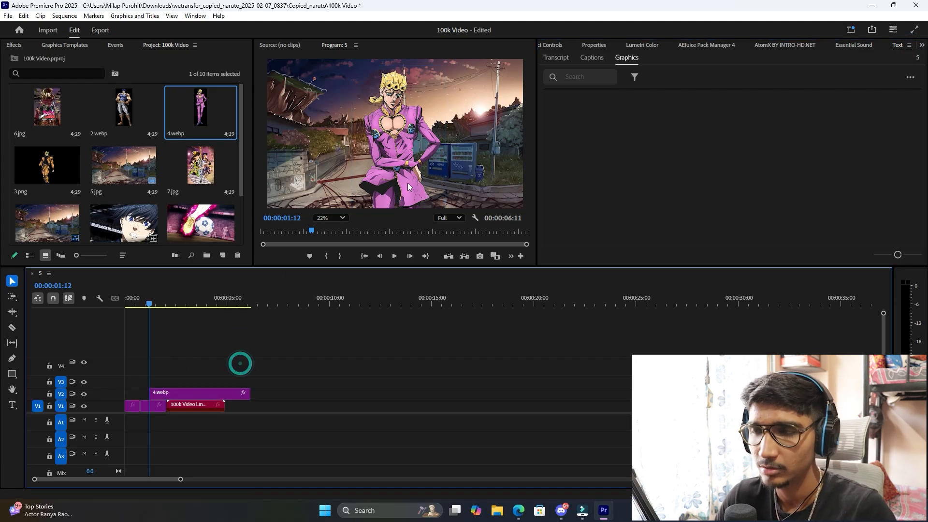
pyautogui.moveTo(403, 140); pyautogui.dragTo(385, 144)
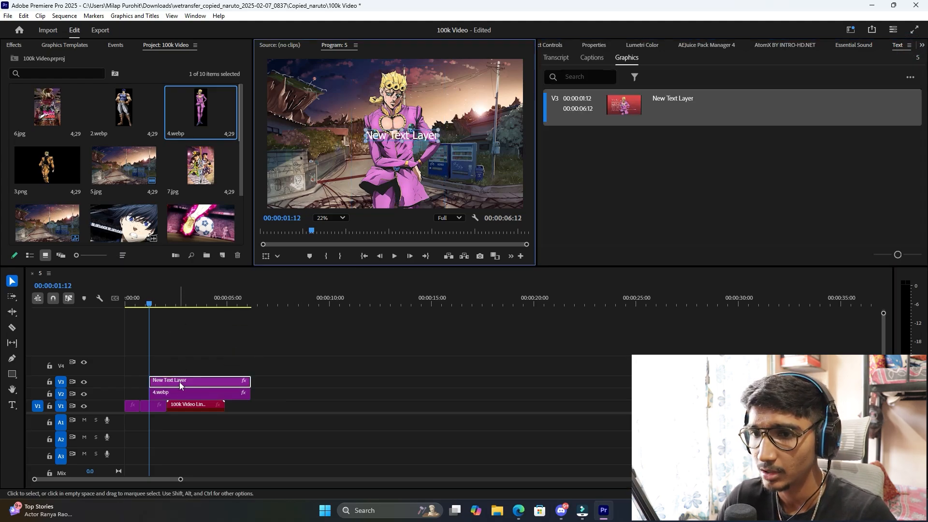
pyautogui.moveTo(181, 384); pyautogui.dragTo(223, 369)
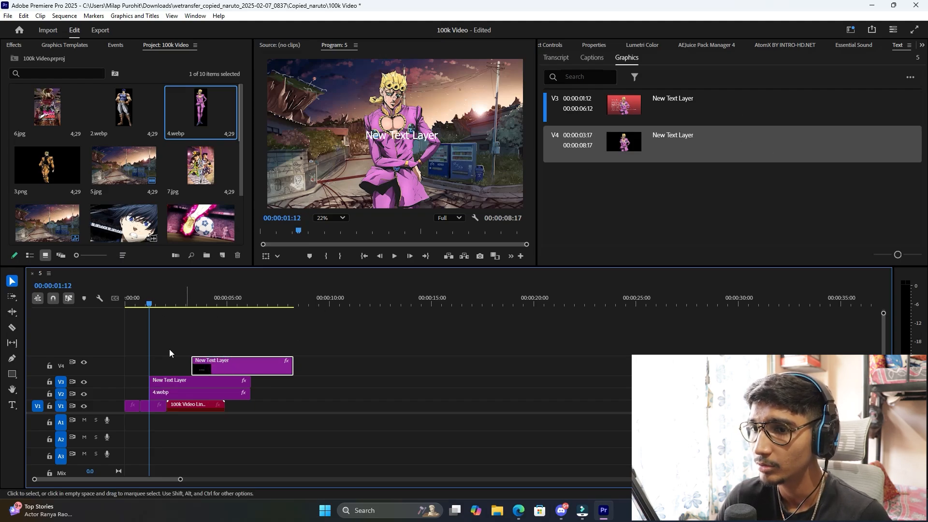
# - Change the wording of the V3 text layer to UUU
pyautogui.click(671, 107)
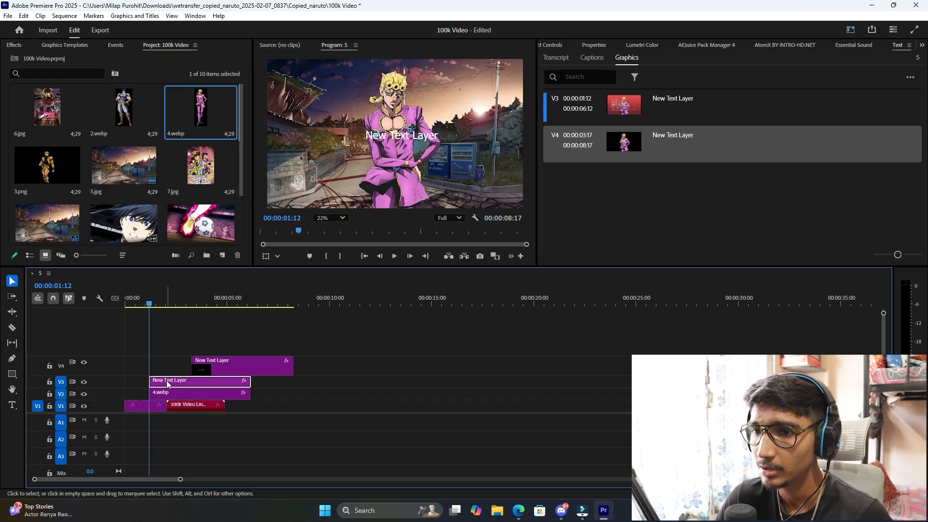
pyautogui.doubleClick(683, 99)
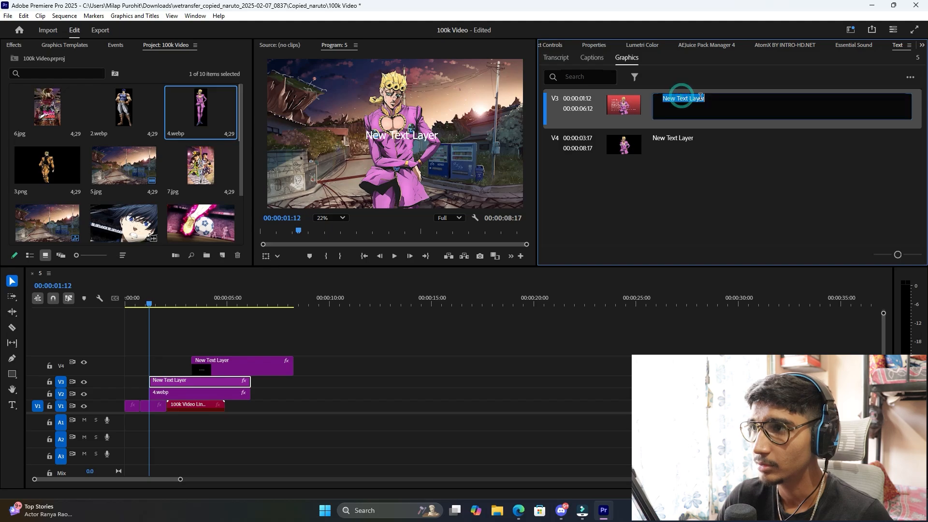
pyautogui.write('UUU')
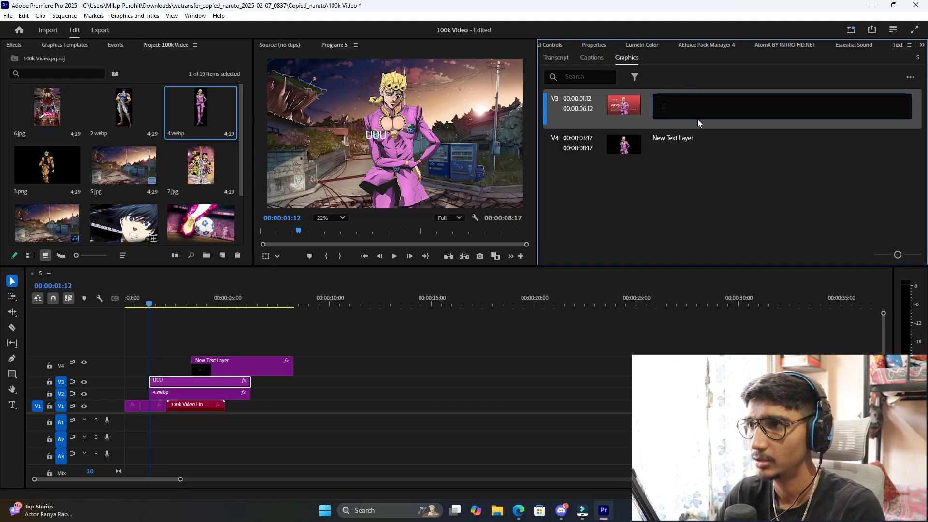
pyautogui.click(435, 357)
# - Enlarge the UUU text in the frame and place it over the character's lower body
pyautogui.click(376, 141)
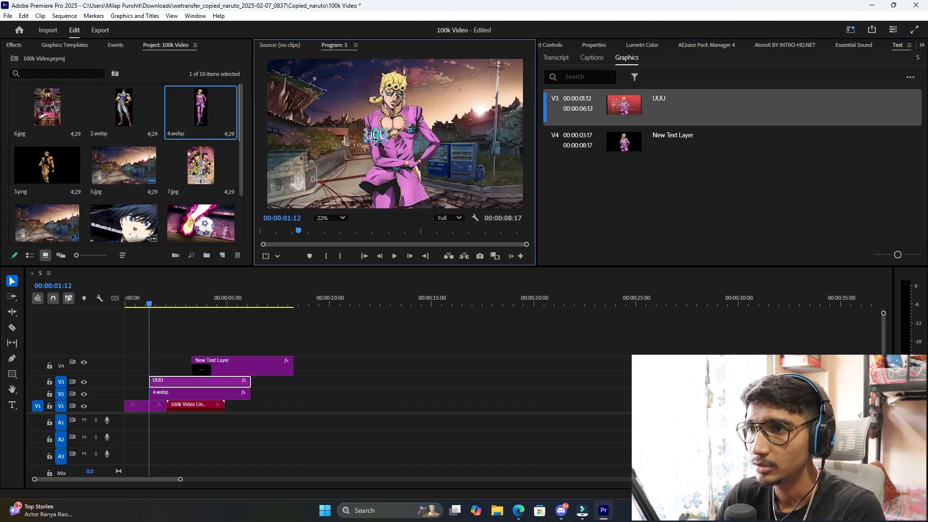
pyautogui.moveTo(376, 142); pyautogui.dragTo(457, 154)
pyautogui.moveTo(403, 121); pyautogui.dragTo(398, 178)
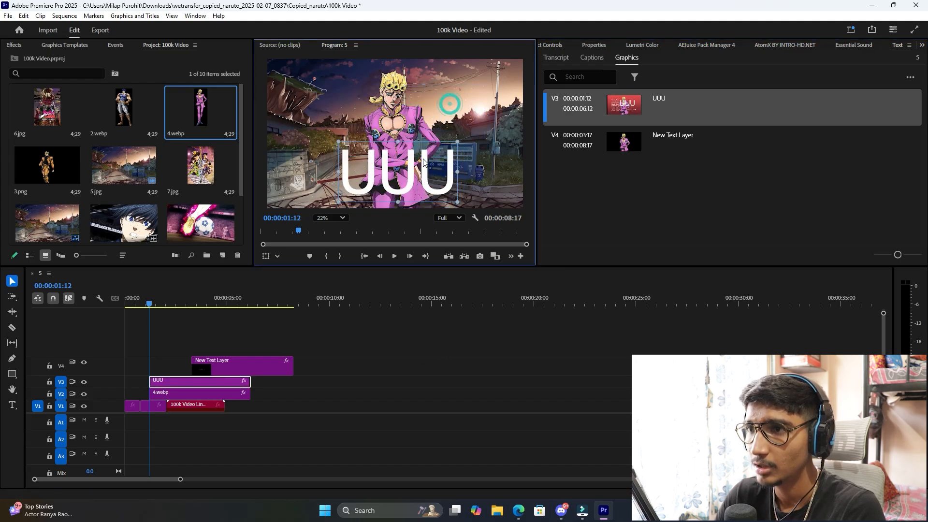
# - Set the UUU text's font to Trebuchet MS and move the text up to the top of the frame
pyautogui.click(595, 59)
pyautogui.click(594, 44)
pyautogui.click(628, 143)
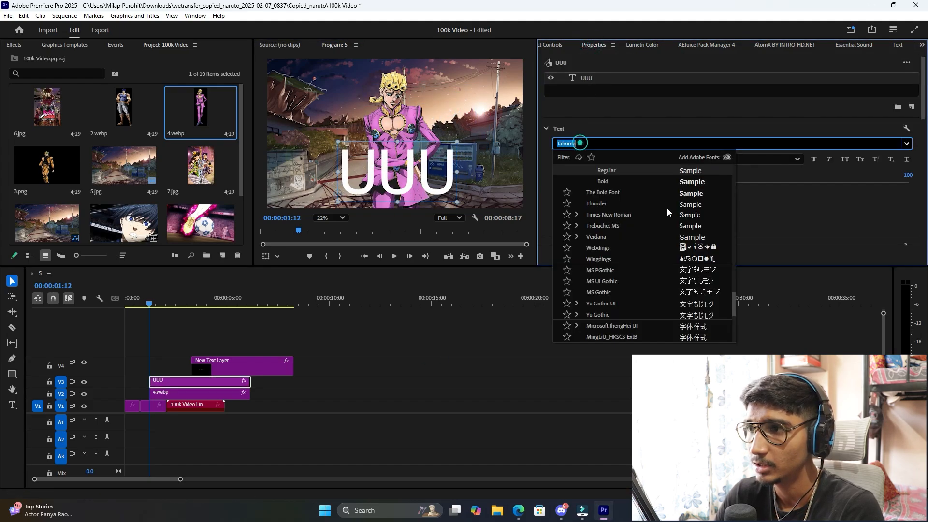
pyautogui.click(691, 225)
pyautogui.moveTo(425, 172); pyautogui.dragTo(421, 91)
pyautogui.moveTo(423, 93); pyautogui.dragTo(418, 95)
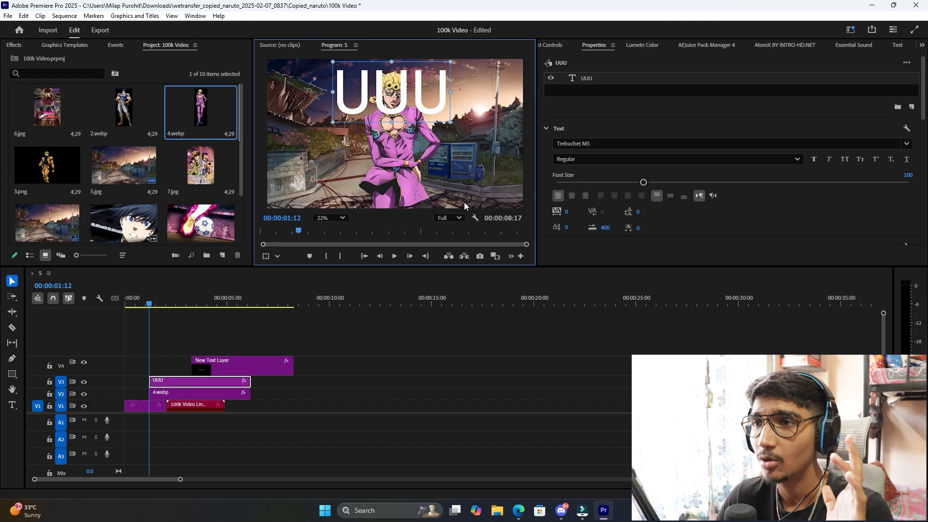
# - Delete both text layers and the 4.webp clip from the timeline
pyautogui.click(353, 377)
pyautogui.moveTo(293, 333); pyautogui.dragTo(122, 410)
pyautogui.click(325, 376)
pyautogui.moveTo(280, 335); pyautogui.dragTo(149, 394)
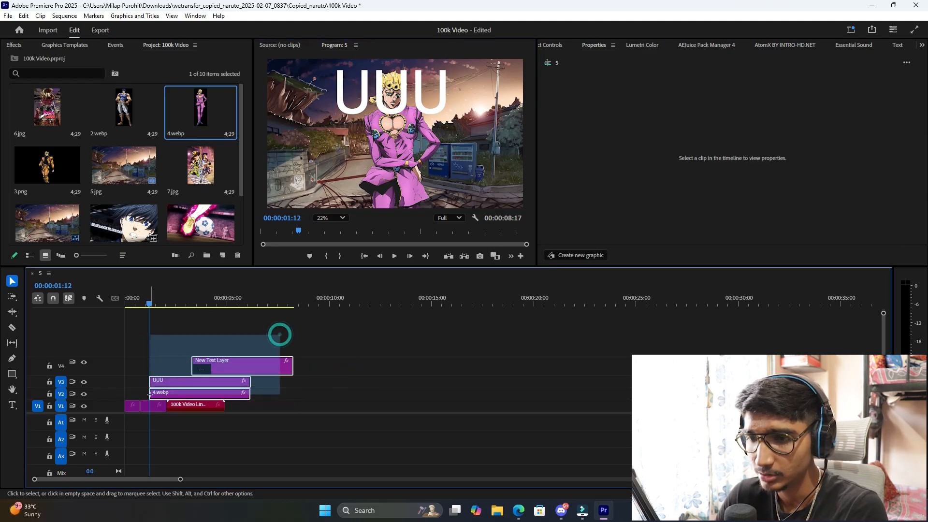
pyautogui.press('Delete')
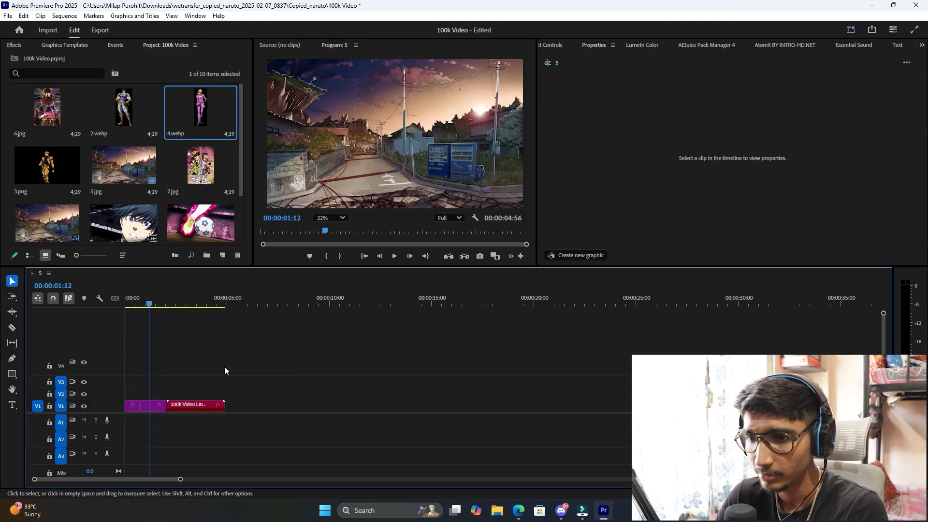
# - Delete the linked After Effects comp clip from V1 and extend the 5.jpg clip to about 00:00:05:45
pyautogui.click(196, 405)
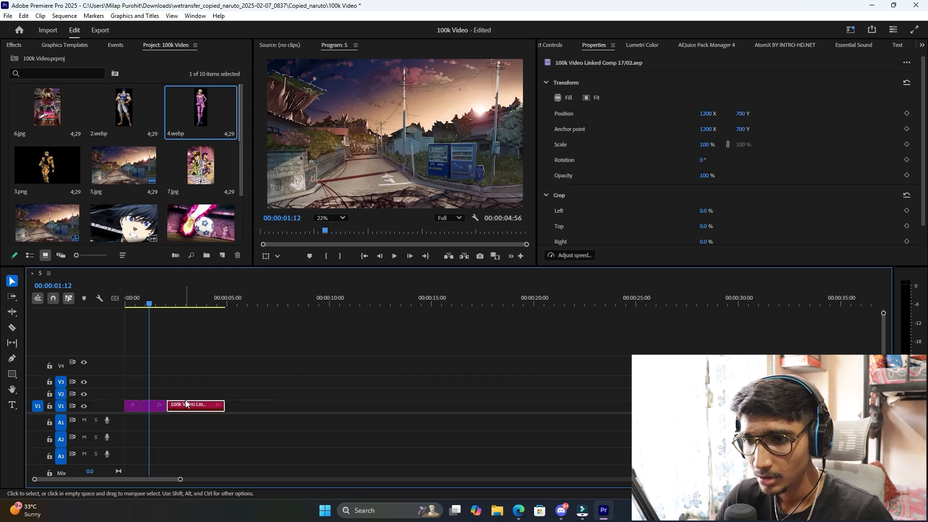
pyautogui.press('Delete')
pyautogui.moveTo(167, 405); pyautogui.dragTo(241, 407)
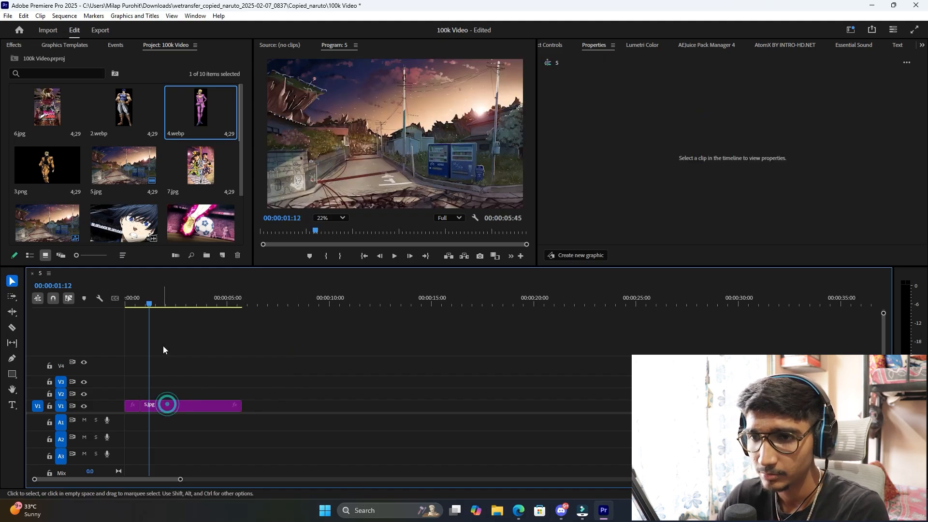
# - Split the 5.jpg clip at 00:00:02:26 and select its second segment
pyautogui.moveTo(151, 297); pyautogui.dragTo(175, 308)
pyautogui.click(198, 401)
pyautogui.hotkey('ctrl', 'k')
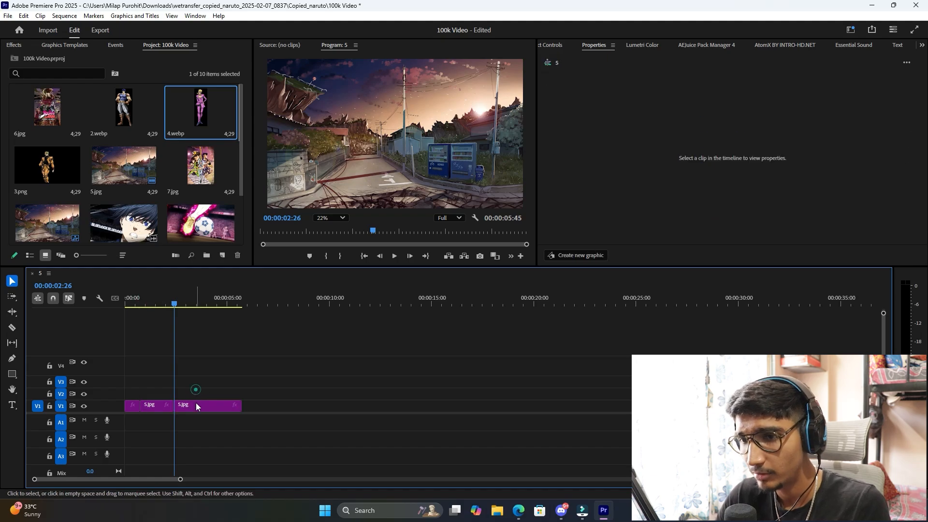
pyautogui.click(196, 402)
# - Place 7.jpg on V2 over the second 5.jpg segment with the same length, select both clips and save the project
pyautogui.moveTo(201, 167); pyautogui.dragTo(179, 394)
pyautogui.moveTo(273, 393); pyautogui.dragTo(205, 416)
pyautogui.hotkey('ctrl', 's')
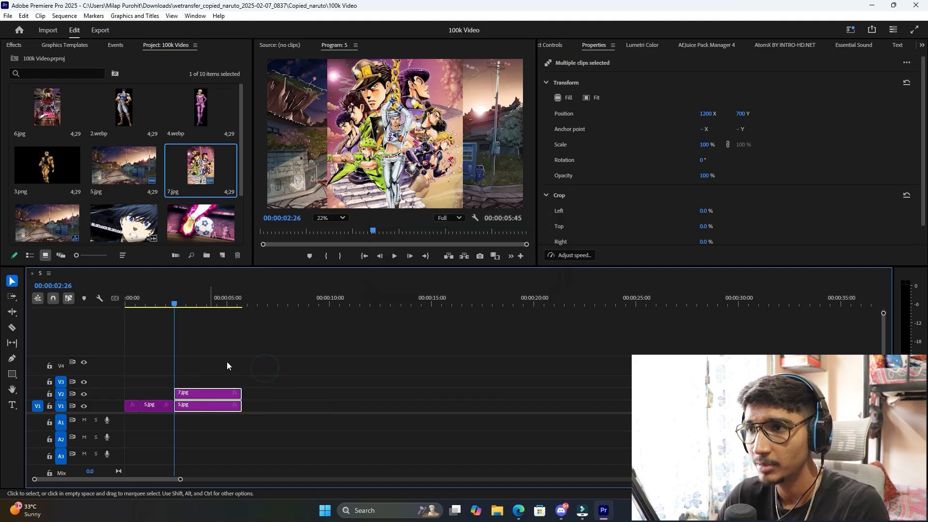
# - Scale 7.jpg to 64% and replace both stacked clips with an After Effects composition, continuing normally past the crash repair options
pyautogui.click(423, 141)
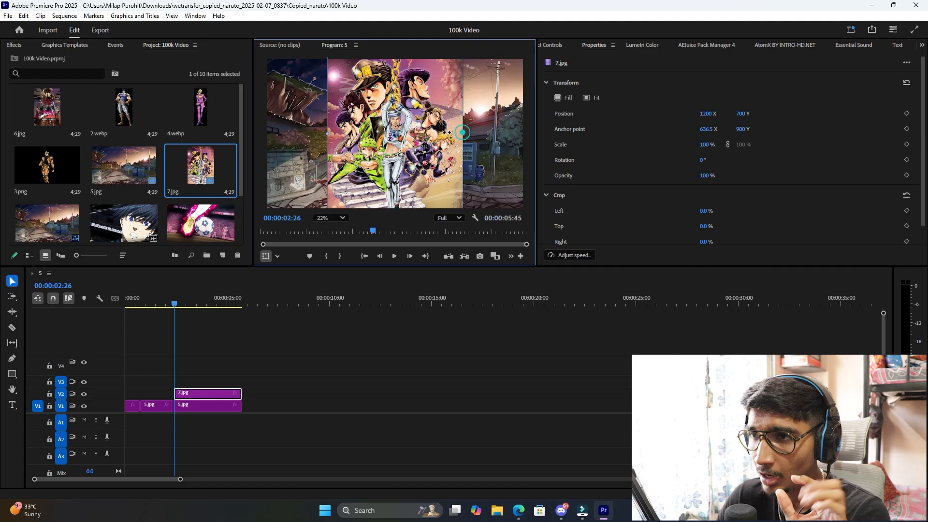
pyautogui.moveTo(462, 133); pyautogui.dragTo(439, 133)
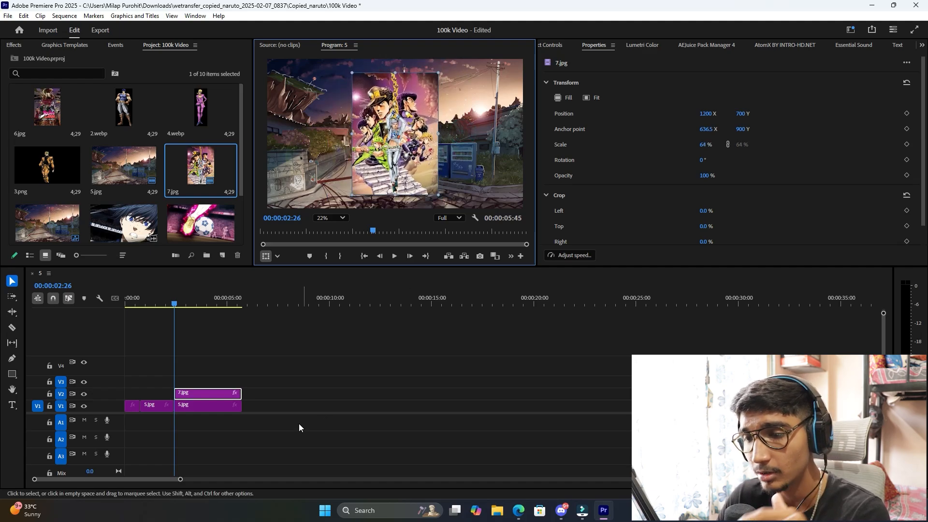
pyautogui.moveTo(254, 372); pyautogui.dragTo(214, 405)
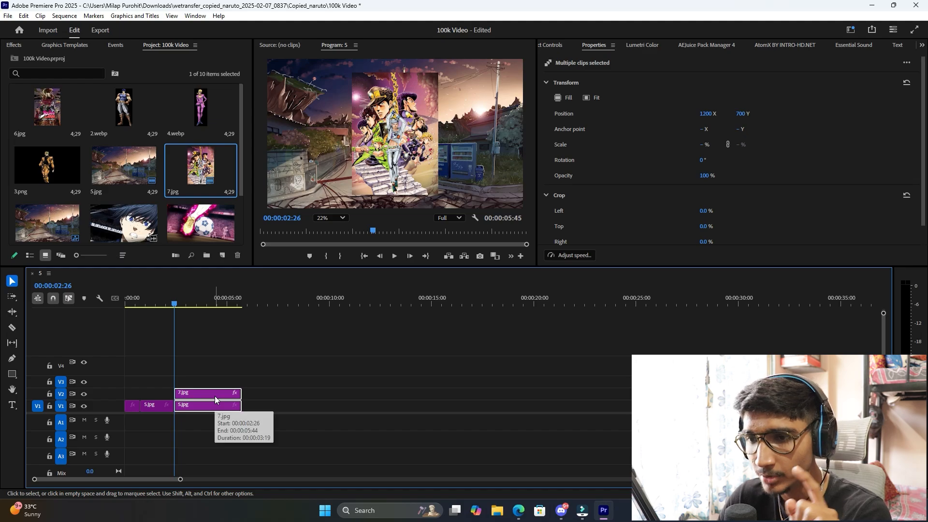
pyautogui.rightClick(214, 396)
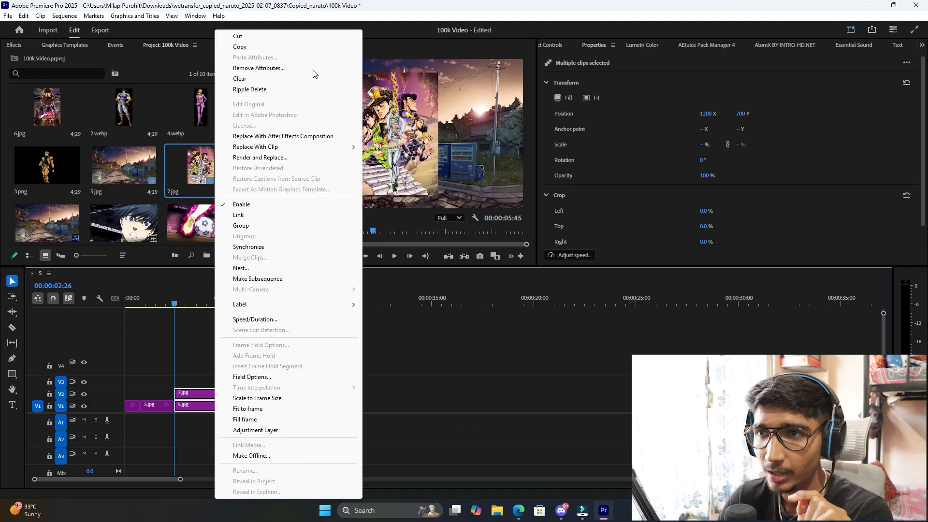
pyautogui.click(305, 135)
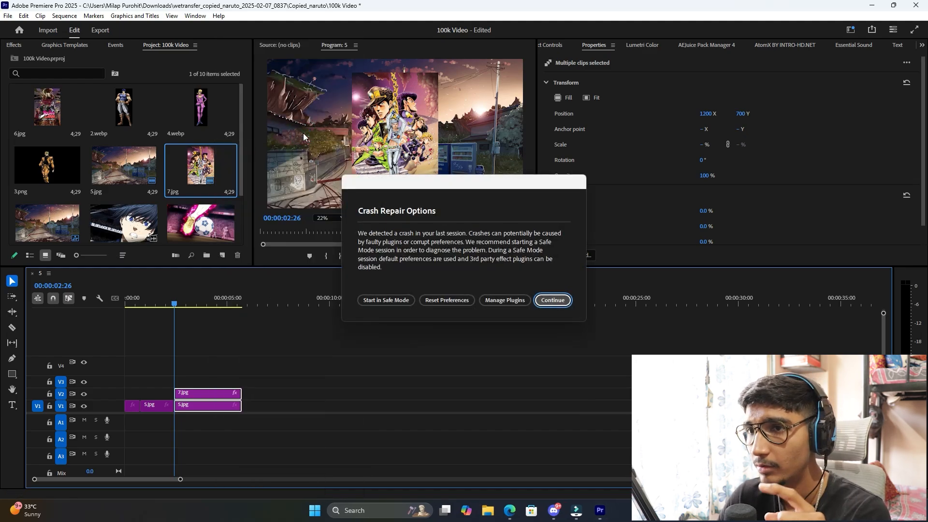
pyautogui.click(553, 303)
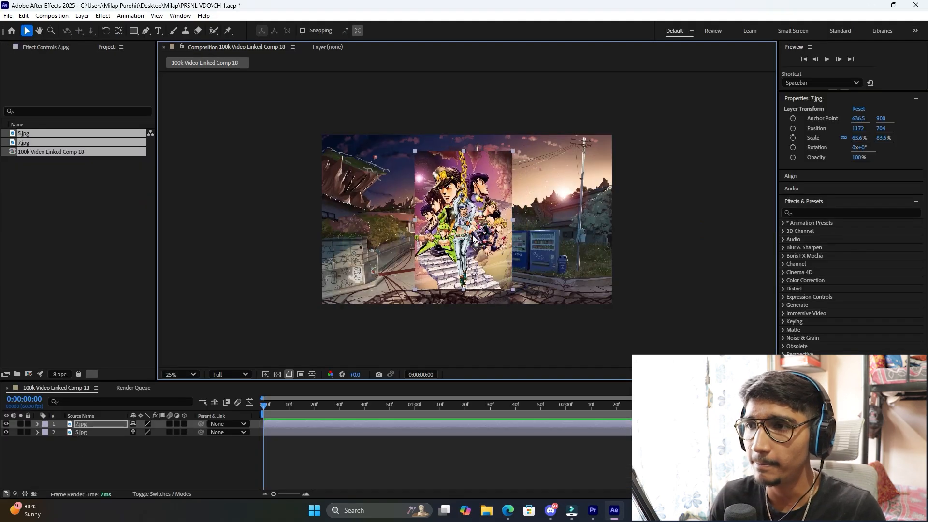
# - In After Effects, position the 7.jpg layer at 1200, 700, scale it to 54.6%, and collapse and deselect the layer
pyautogui.moveTo(473, 237); pyautogui.dragTo(477, 237)
pyautogui.press('s')
pyautogui.moveTo(163, 432); pyautogui.dragTo(156, 432)
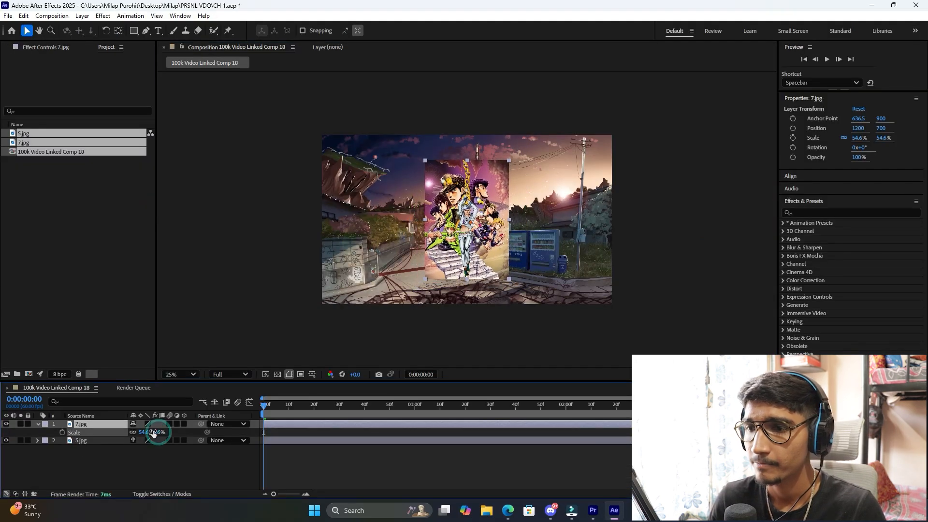
pyautogui.click(395, 477)
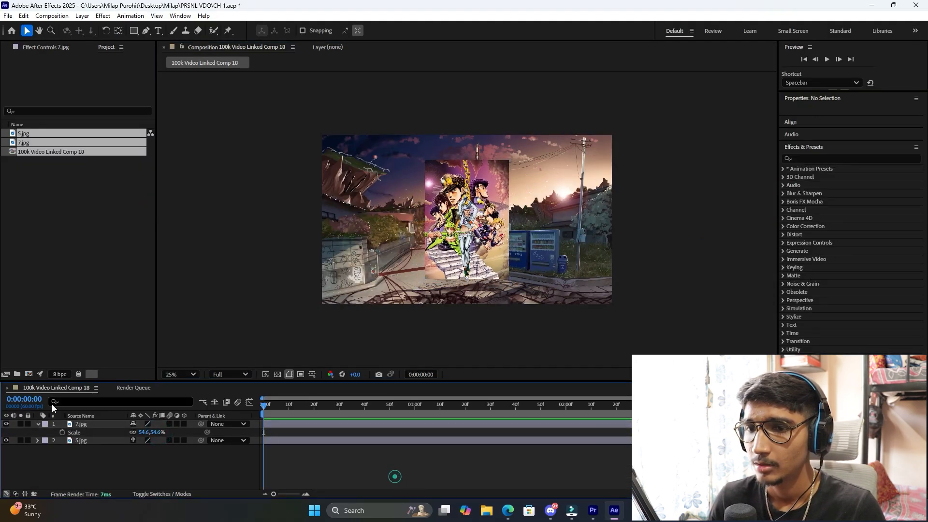
pyautogui.click(37, 424)
pyautogui.click(467, 229)
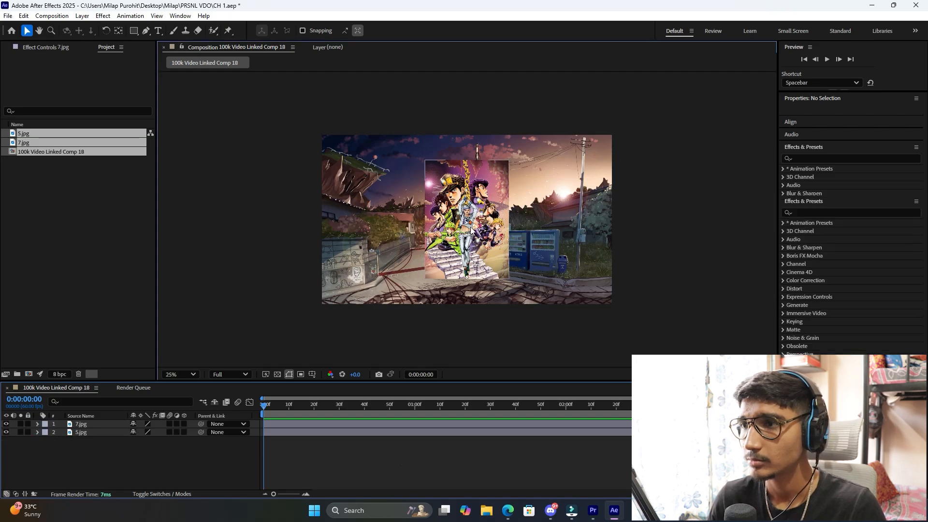
pyautogui.click(337, 328)
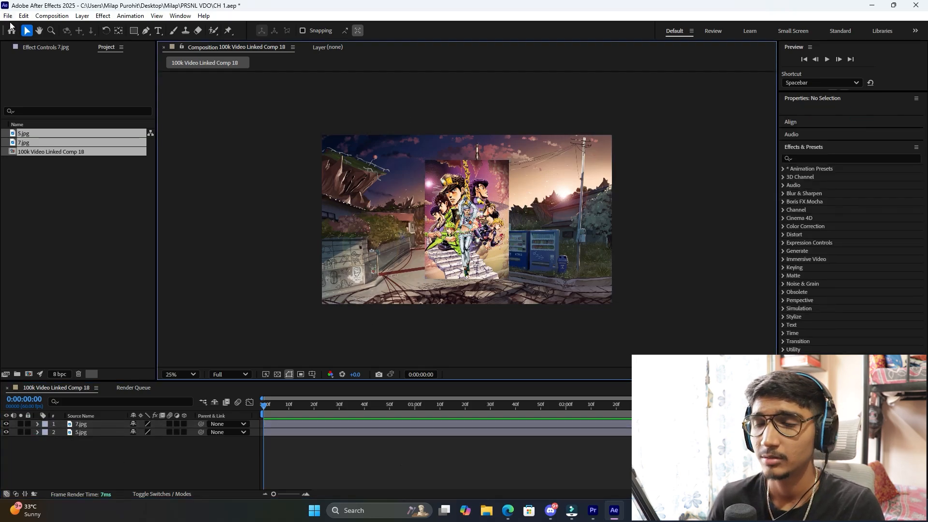
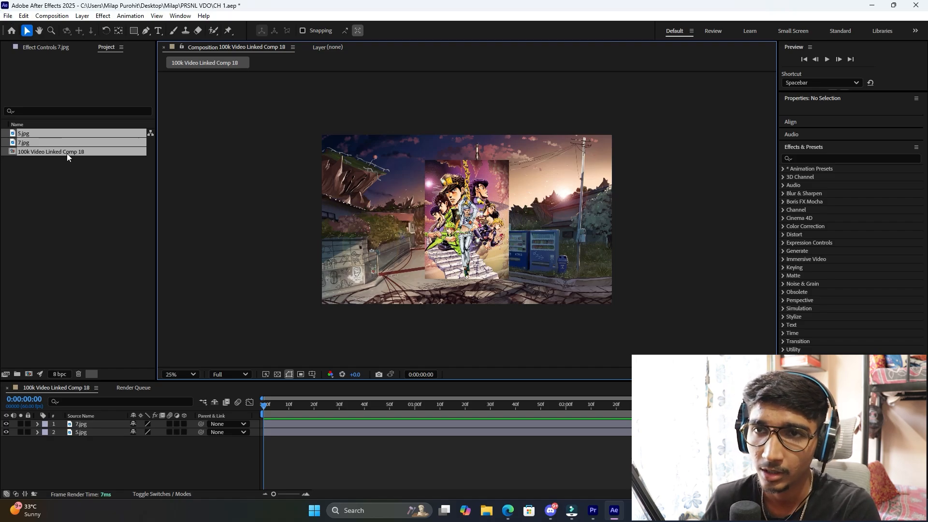
# - Try the 3D layer switch on the 7.jpg layer and turn it off again
pyautogui.click(82, 244)
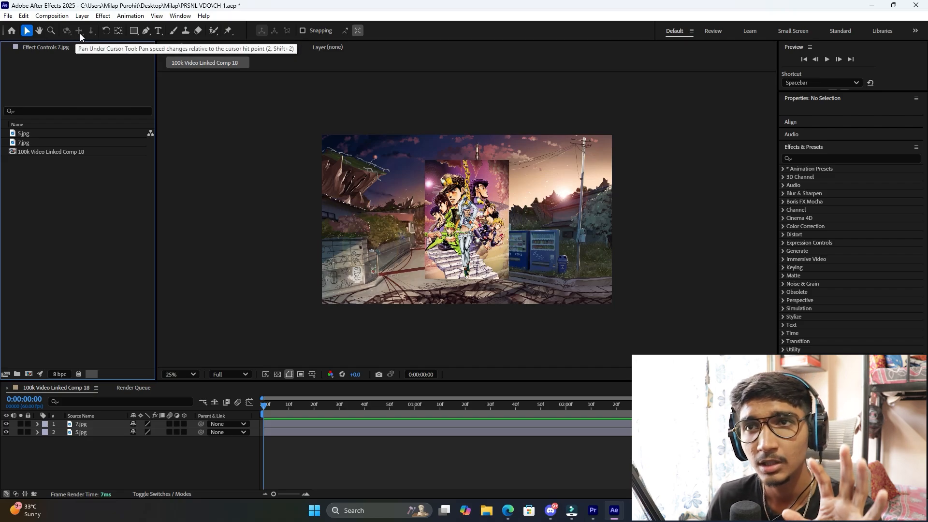
pyautogui.click(184, 424)
pyautogui.click(184, 424)
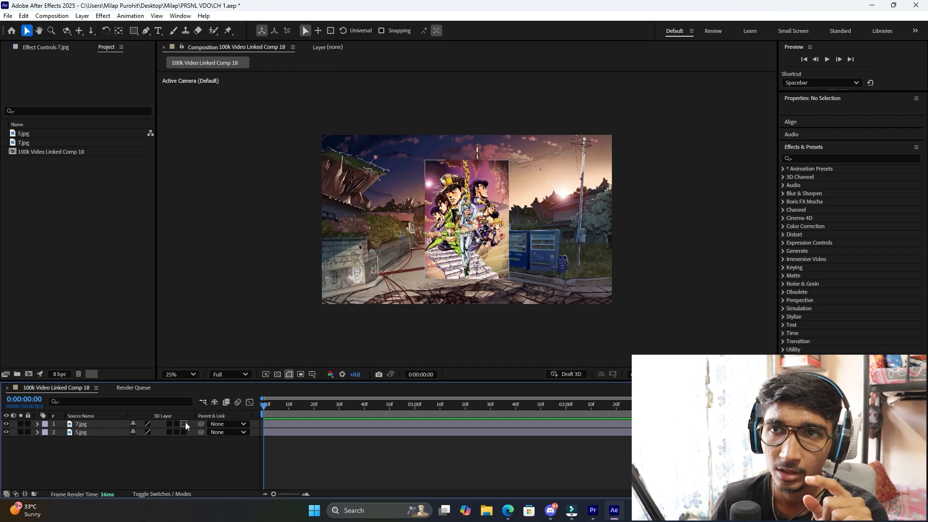
pyautogui.click(184, 424)
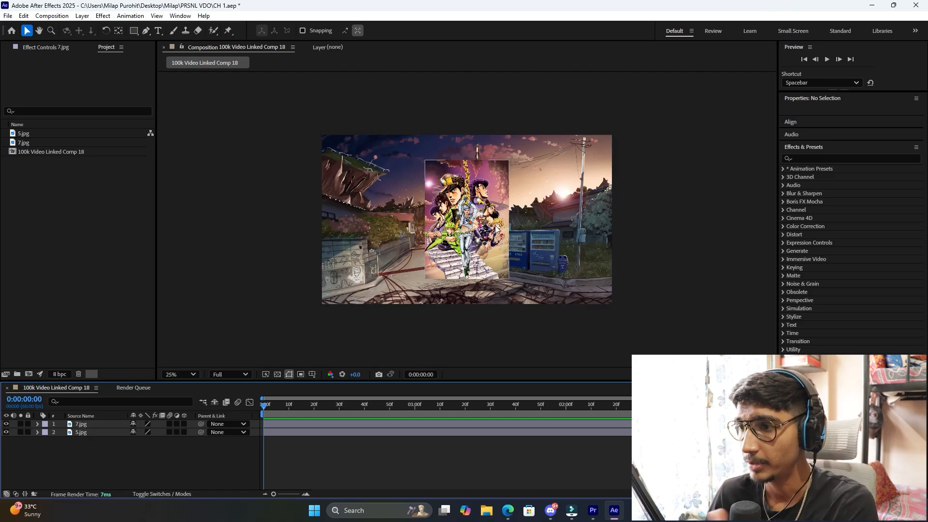
# - Magnify the composition view to 400% and return it to Fit
pyautogui.click(173, 375)
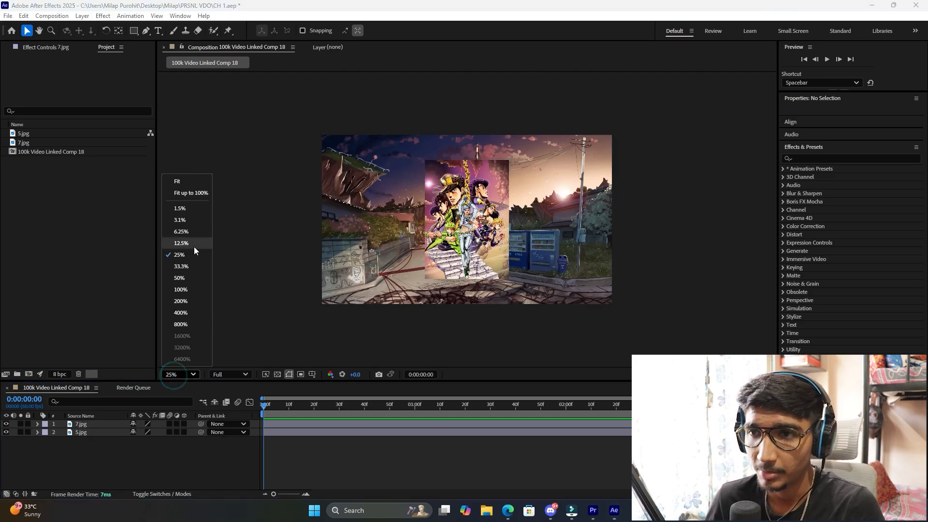
pyautogui.click(196, 315)
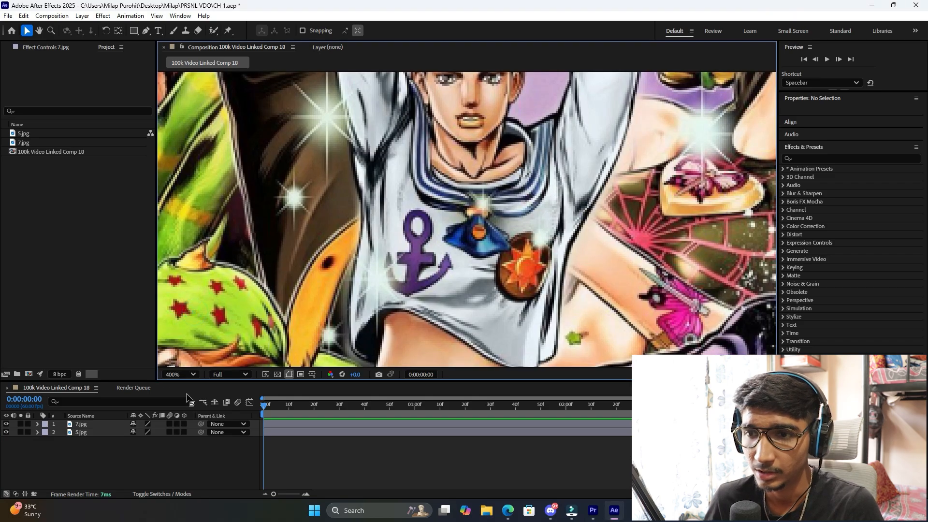
pyautogui.click(178, 375)
pyautogui.click(179, 183)
# - Lower the composition preview resolution to Quarter and enlarge the view to 50%
pyautogui.click(237, 375)
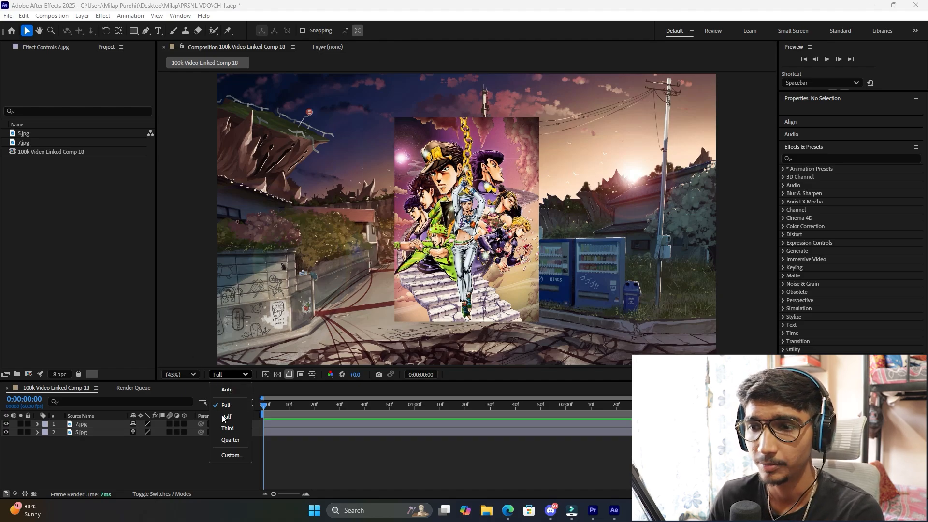
pyautogui.click(231, 440)
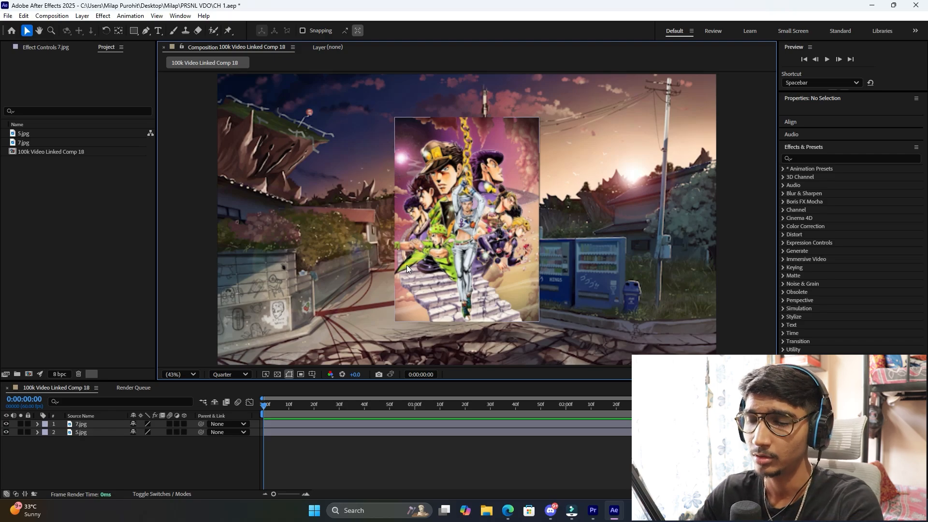
pyautogui.scroll(-1, 407, 265)
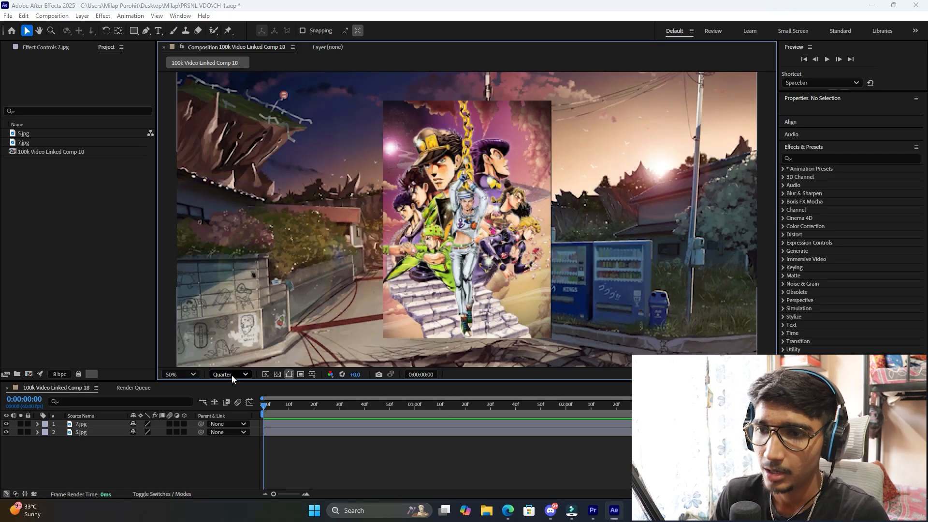
# - Set the composition preview resolution to Full and reduce the view magnification to 25%
pyautogui.click(231, 375)
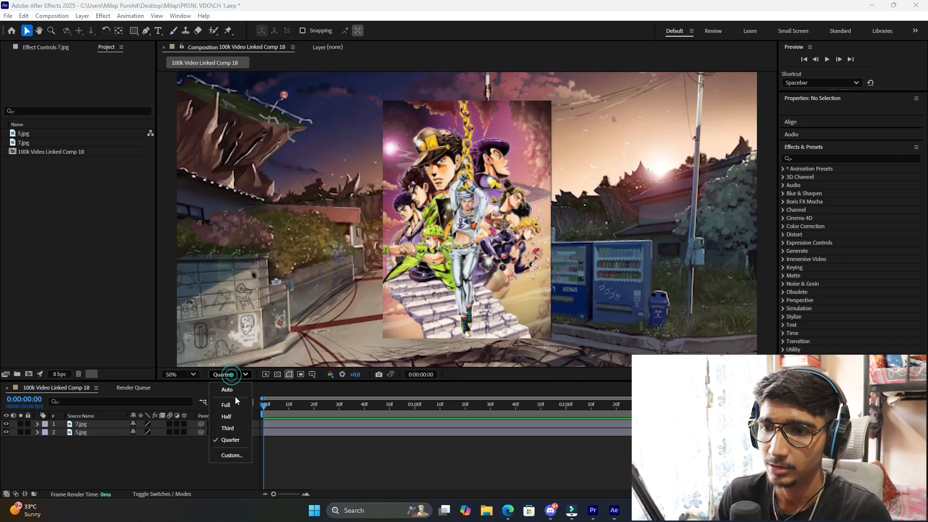
pyautogui.click(235, 396)
pyautogui.press(',')
pyautogui.press(',')
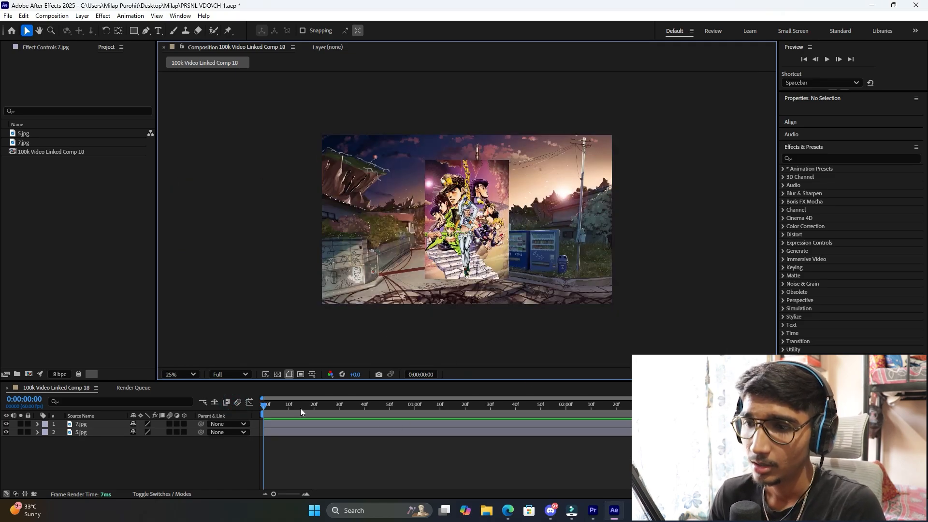
# - Keyframe the 5.jpg layer's position from 1172, 164 at the start to 1196, 744 at about frame 42, and preview the motion
pyautogui.click(263, 405)
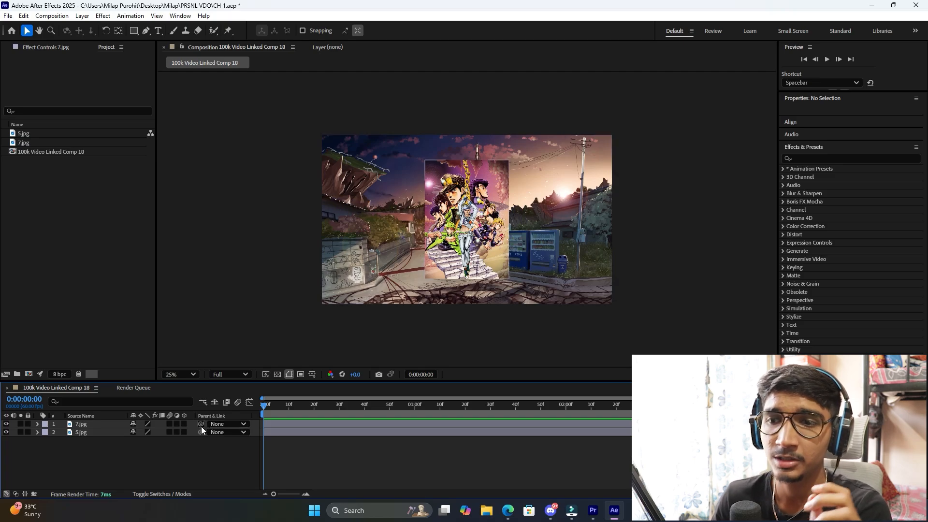
pyautogui.click(107, 432)
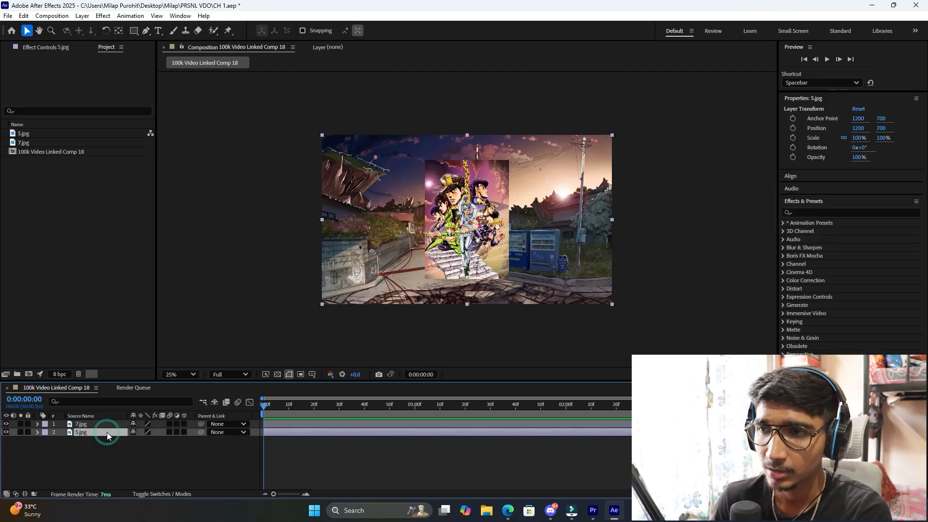
pyautogui.press('p')
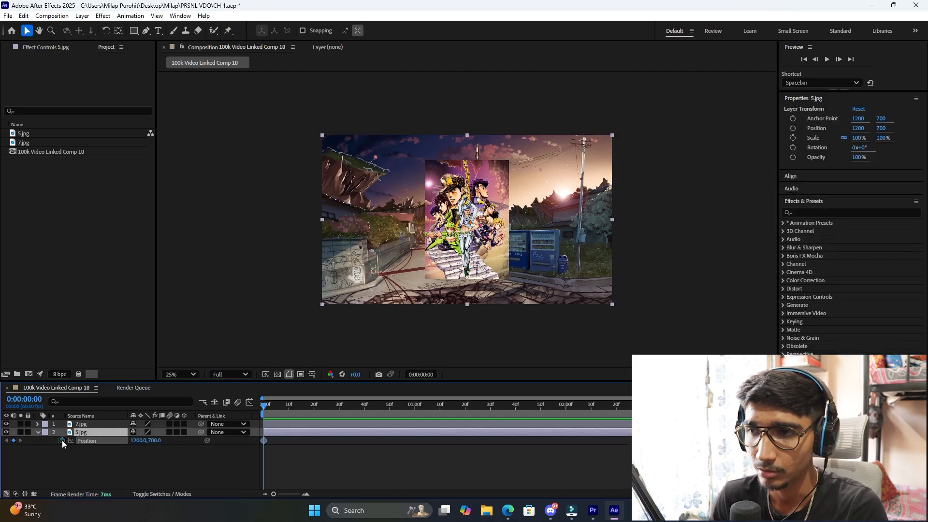
pyautogui.click(62, 441)
pyautogui.moveTo(551, 239); pyautogui.dragTo(548, 174)
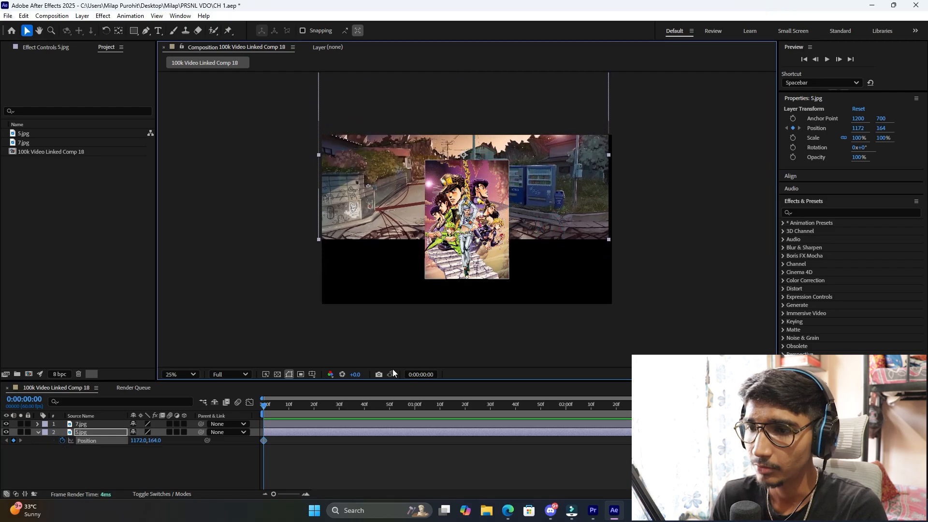
pyautogui.moveTo(290, 410); pyautogui.dragTo(370, 410)
pyautogui.moveTo(550, 209); pyautogui.dragTo(552, 279)
pyautogui.click(309, 407)
pyautogui.press('space')
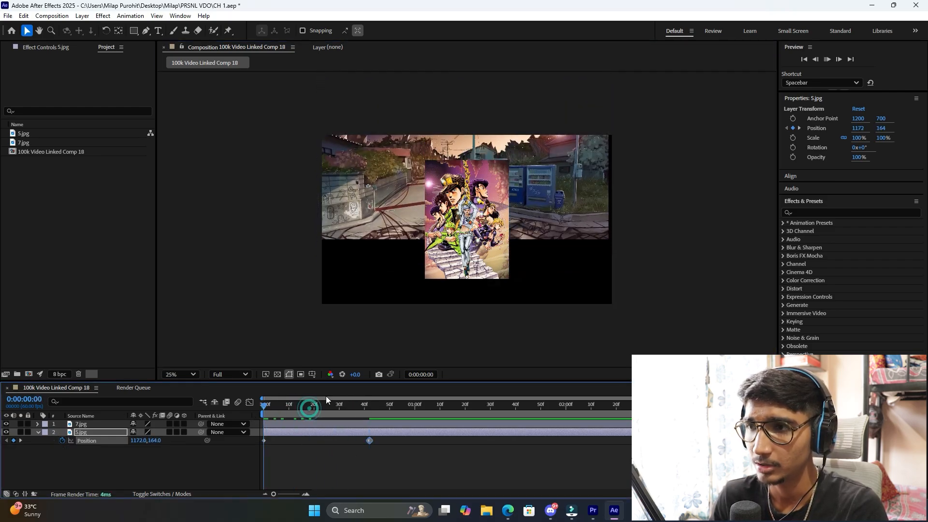
# - Parent the 7.jpg layer to the 5.jpg layer and play the animation from the start
pyautogui.moveTo(200, 422); pyautogui.dragTo(83, 432)
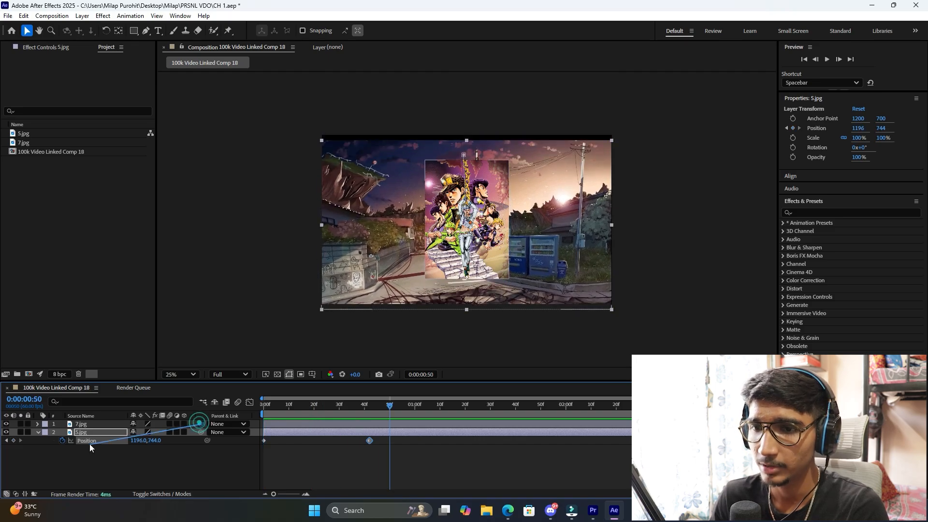
pyautogui.moveTo(274, 408); pyautogui.dragTo(264, 407)
pyautogui.press('space')
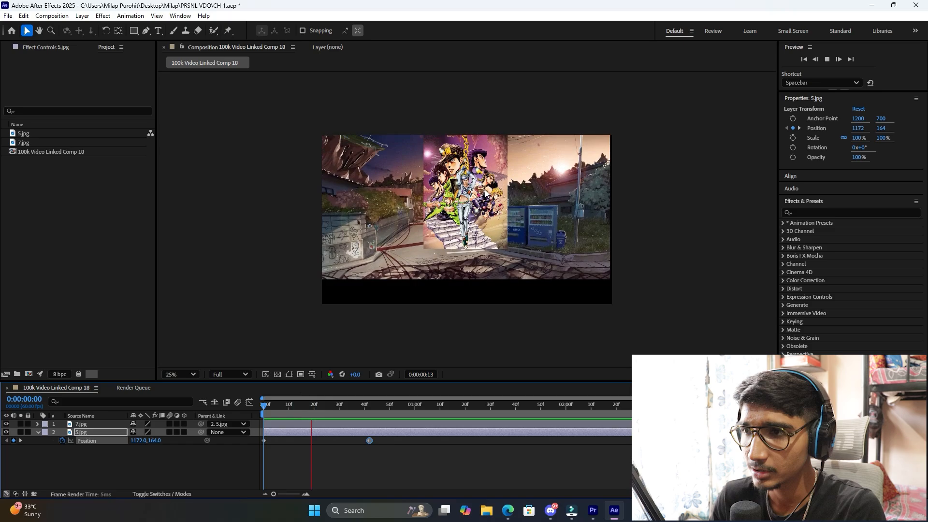
pyautogui.press('space')
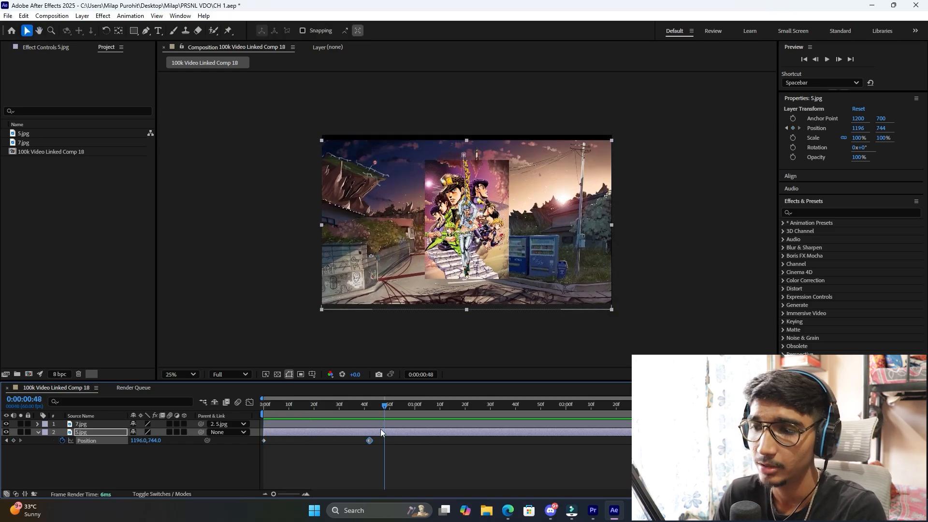
# - Scrub through the parented animation and reveal the position property of the 7.jpg layer
pyautogui.moveTo(355, 410); pyautogui.dragTo(268, 410)
pyautogui.hotkey('ctrl', 'z')
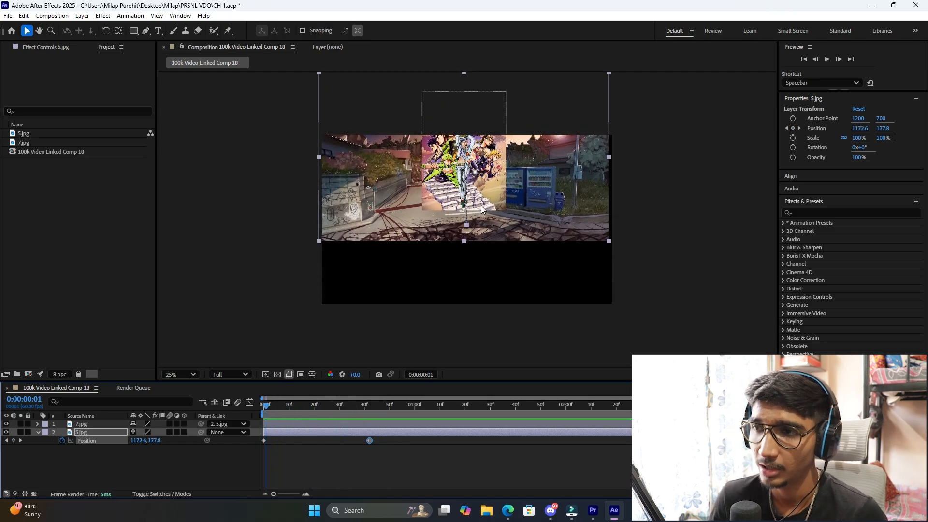
pyautogui.click(389, 405)
pyautogui.click(448, 458)
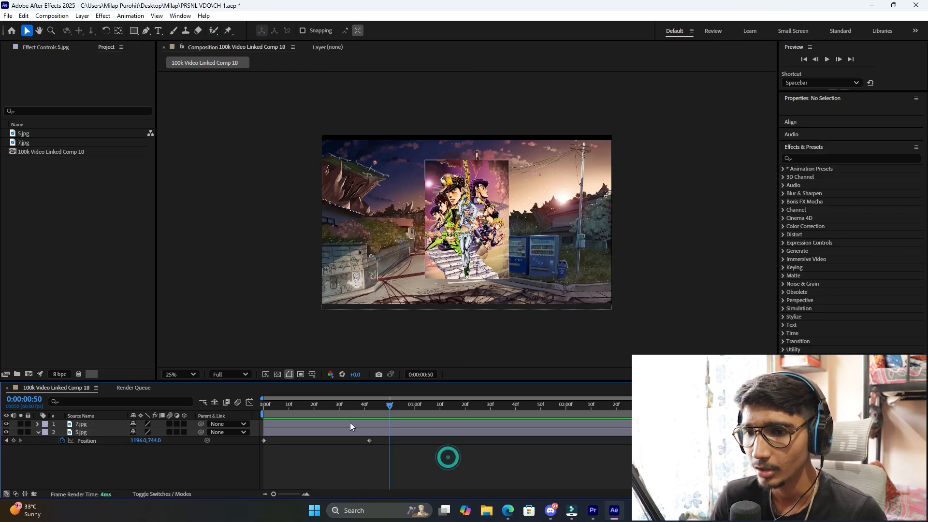
pyautogui.hotkey('ctrl', 'shift', 'z')
pyautogui.click(338, 424)
pyautogui.press('p')
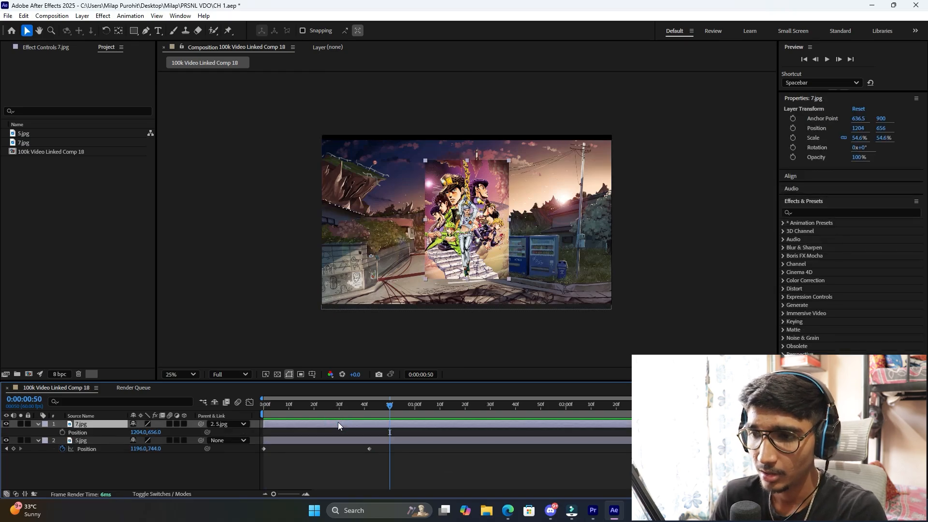
# - Move the 5.jpg layer's second position keyframe to about 0:00:01:38 and preview the slower motion from the start
pyautogui.press('Home')
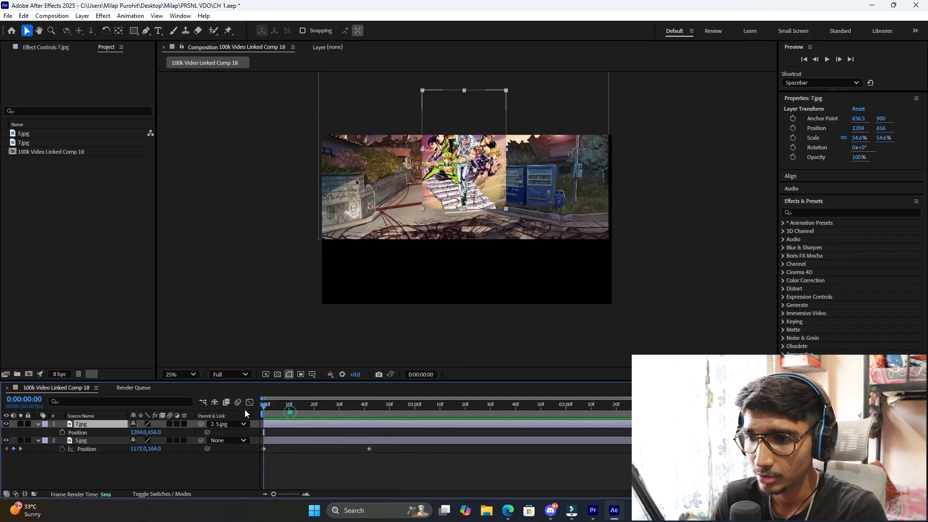
pyautogui.click(370, 448)
pyautogui.moveTo(371, 449); pyautogui.dragTo(510, 449)
pyautogui.press('space')
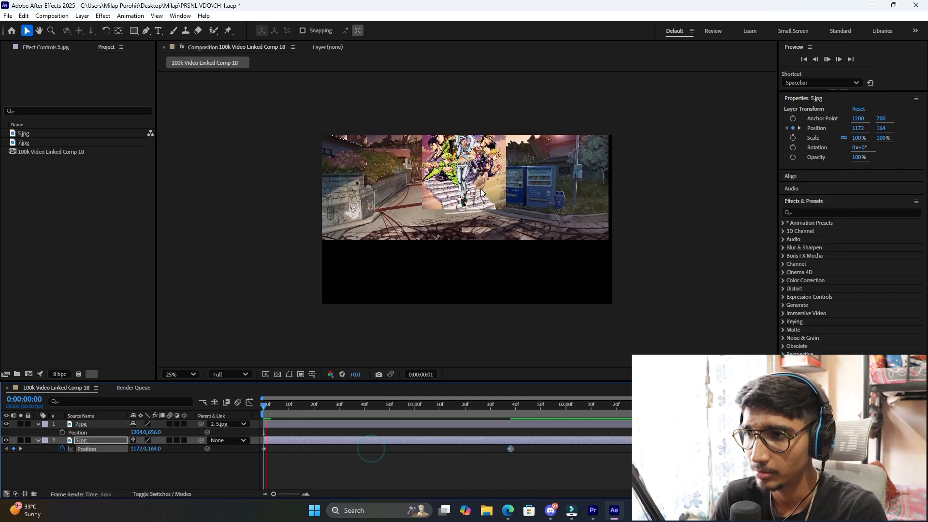
pyautogui.press('space')
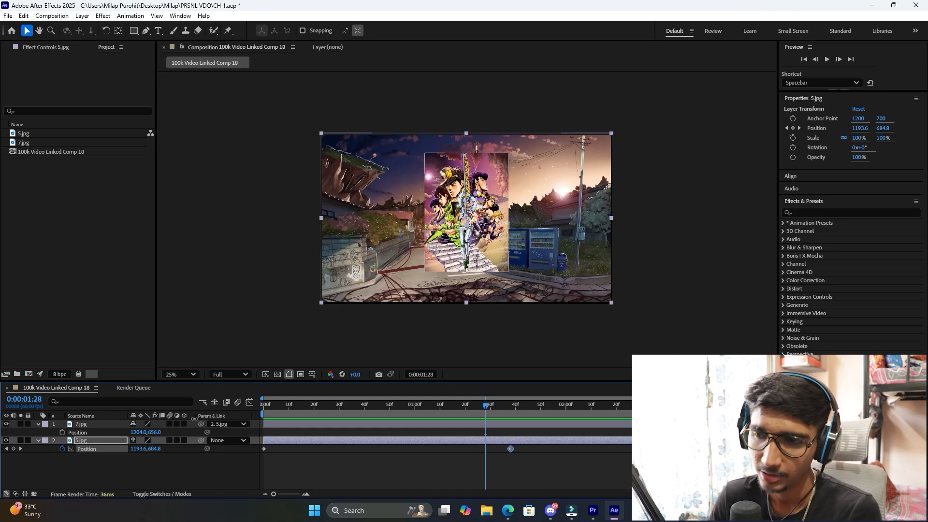
# - Delete both position keyframes of the 5.jpg layer, return the playhead to the start, and collapse the layer
pyautogui.moveTo(564, 476); pyautogui.dragTo(218, 444)
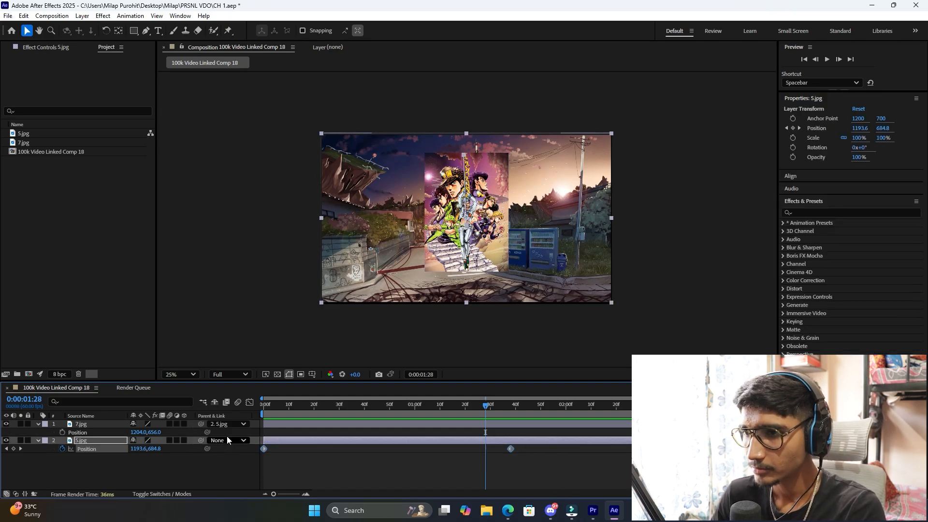
pyautogui.press('Delete')
pyautogui.moveTo(312, 405); pyautogui.dragTo(156, 428)
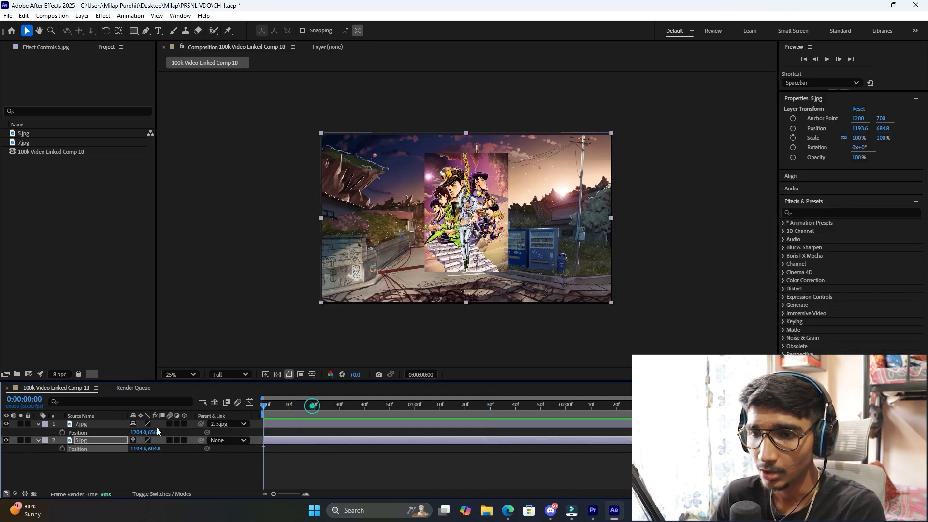
pyautogui.click(38, 440)
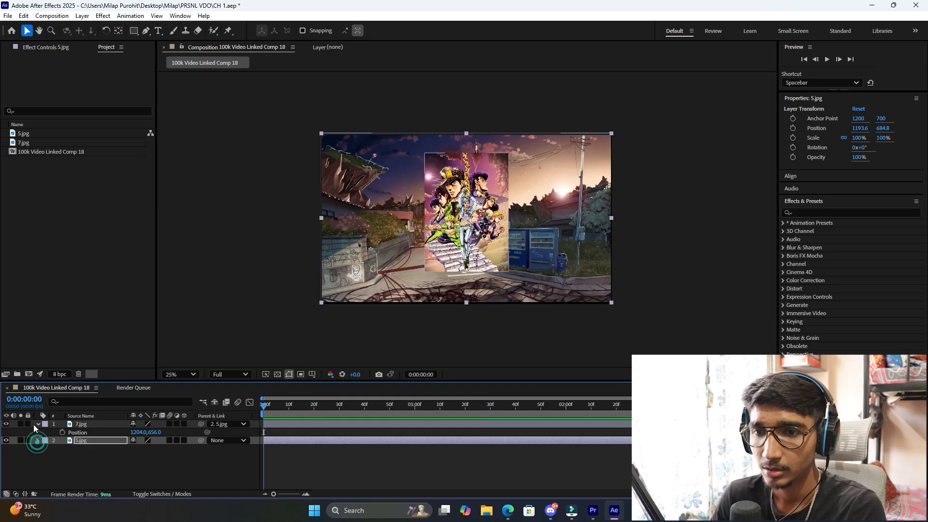
# - Try the adjustment layer switch on the 7.jpg layer, turn it off, and make 7.jpg a 3D layer, collapsing its properties
pyautogui.click(179, 422)
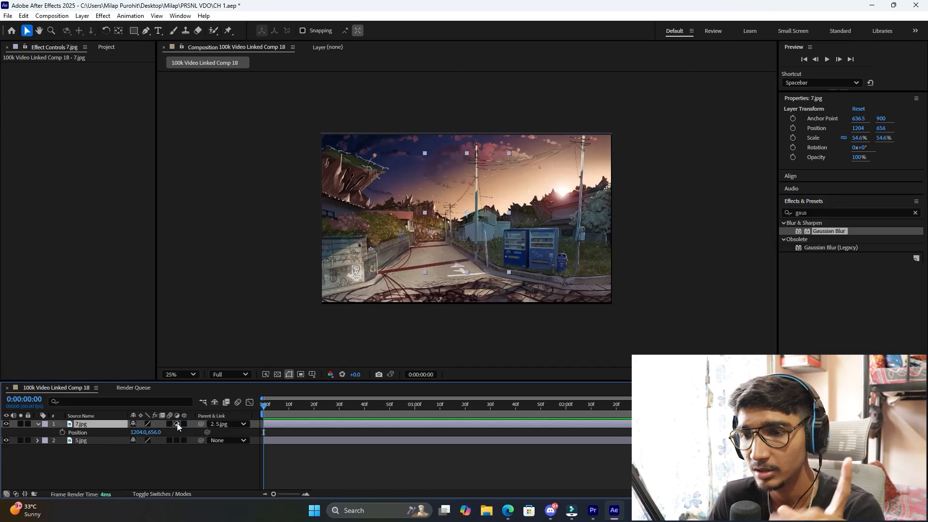
pyautogui.click(176, 422)
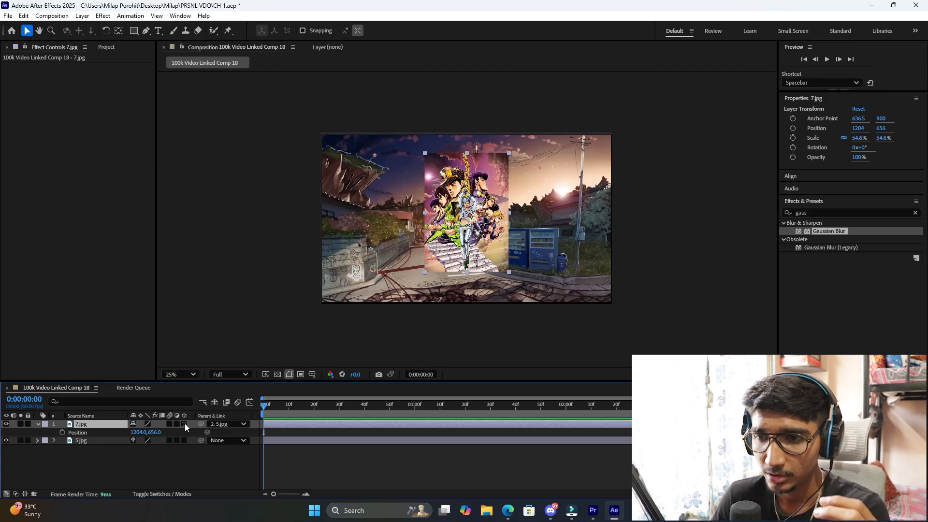
pyautogui.click(184, 423)
pyautogui.click(184, 424)
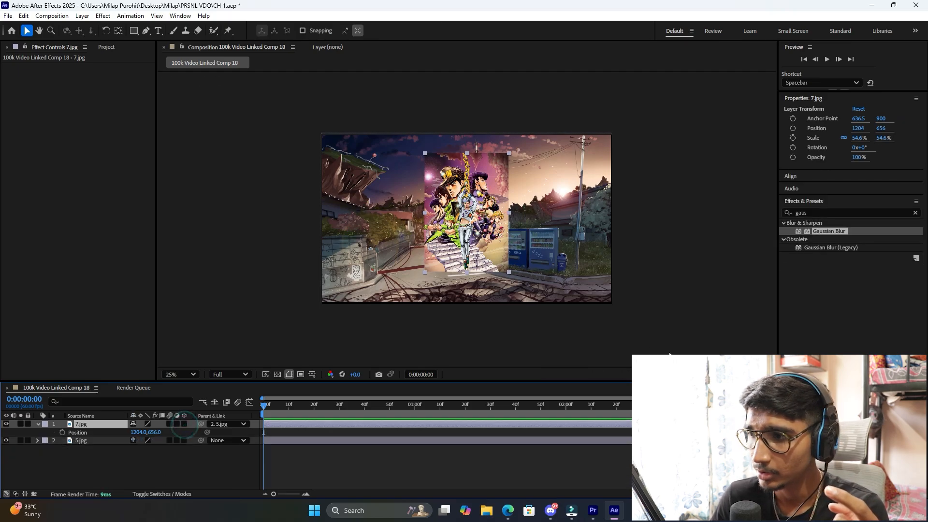
pyautogui.click(184, 424)
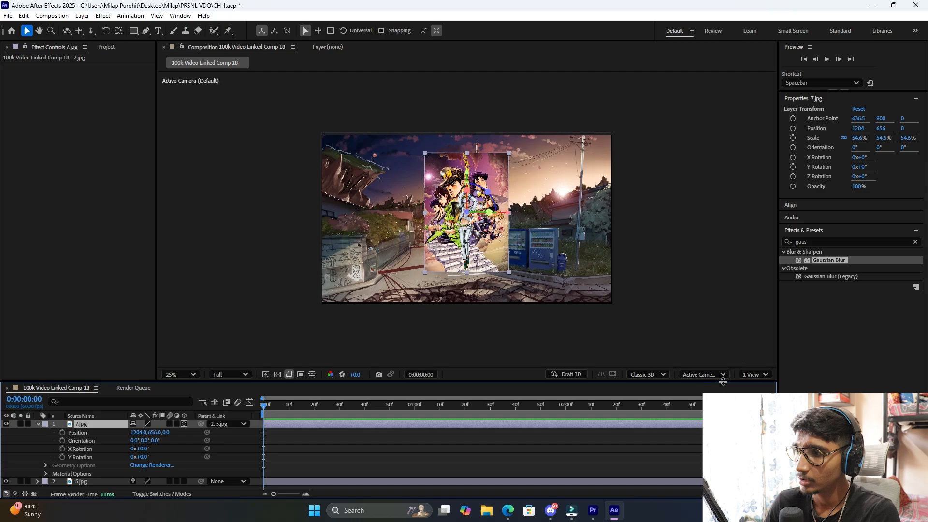
pyautogui.click(38, 424)
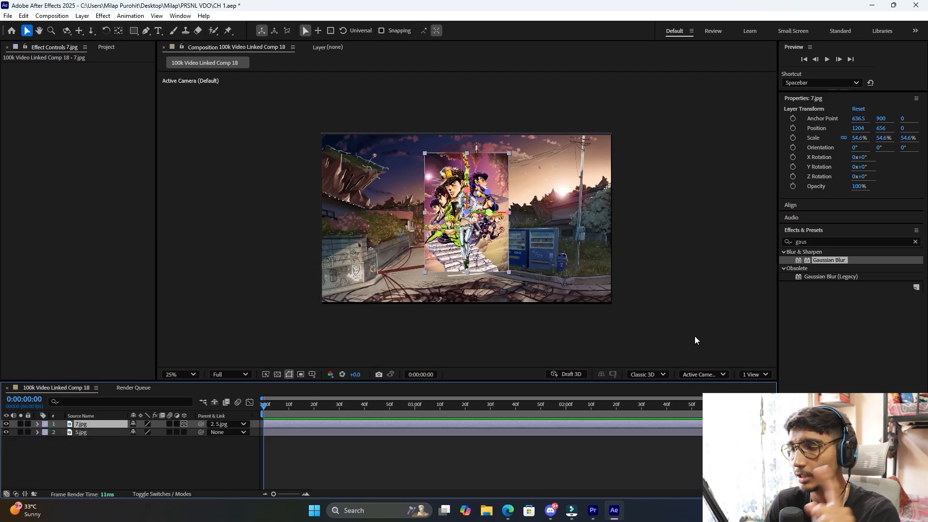
# - Show the composition in a two-view layout and make the Top view active at 6.25% magnification
pyautogui.click(754, 375)
pyautogui.click(763, 388)
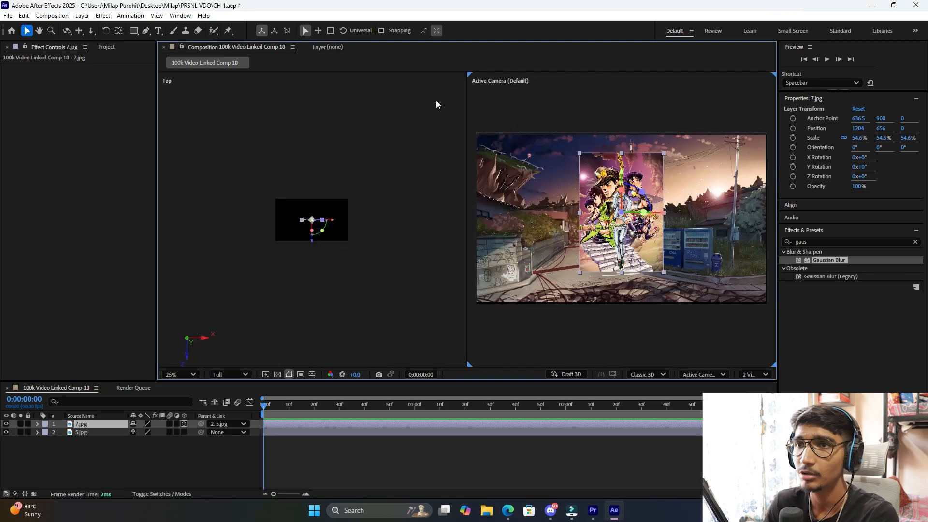
pyautogui.click(240, 95)
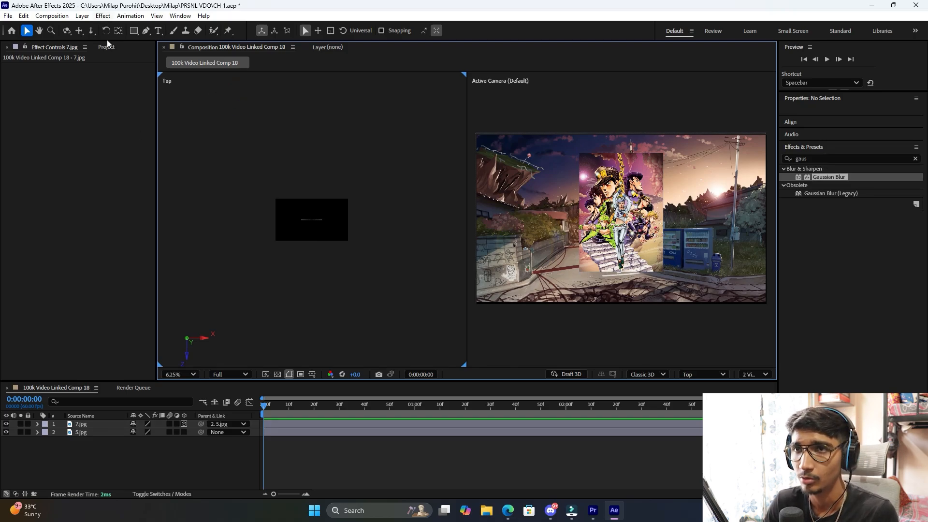
# - Add a two-node camera named Camera 1 with a 40 mm focal length to the composition
pyautogui.rightClick(149, 460)
pyautogui.click(189, 340)
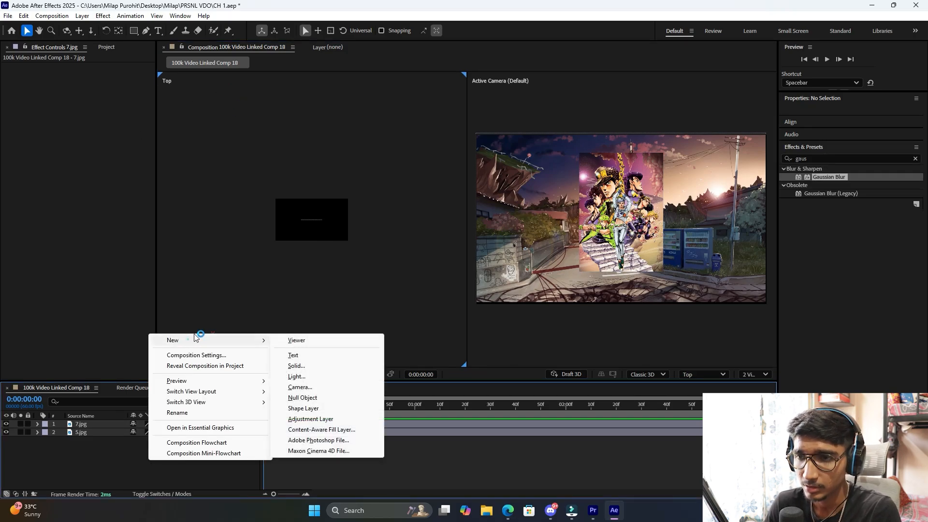
pyautogui.click(301, 387)
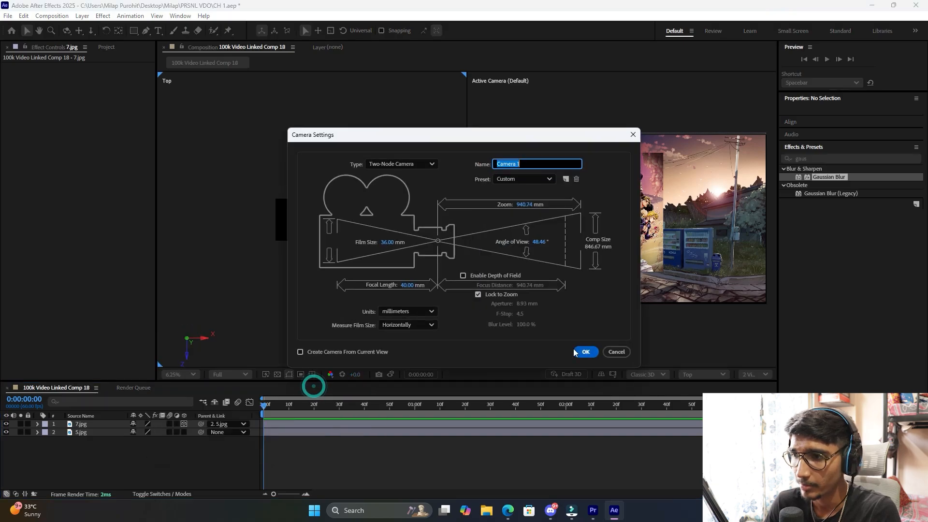
pyautogui.click(576, 350)
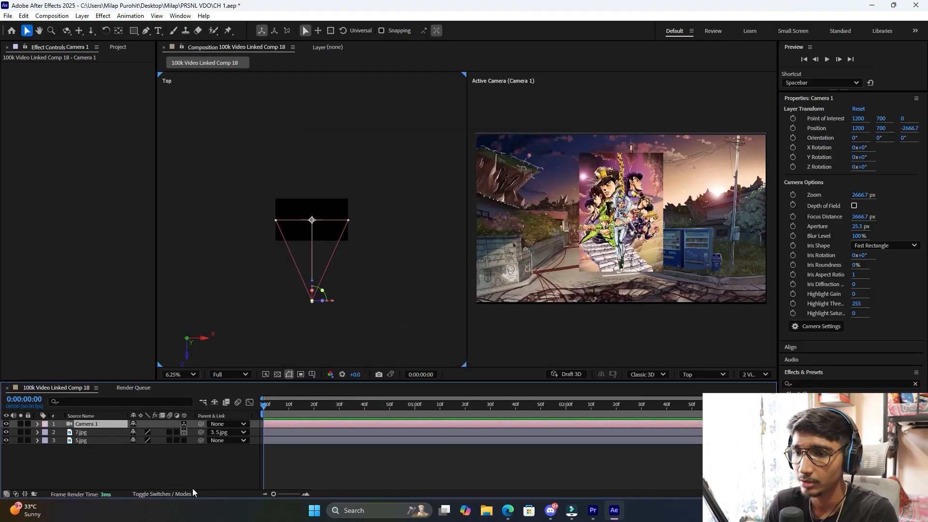
pyautogui.click(82, 16)
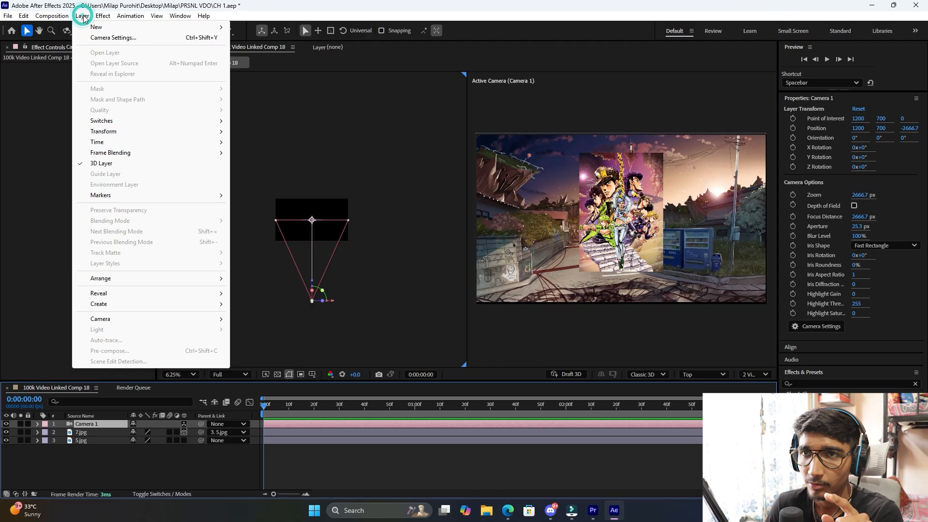
pyautogui.moveTo(97, 27)
pyautogui.click(118, 468)
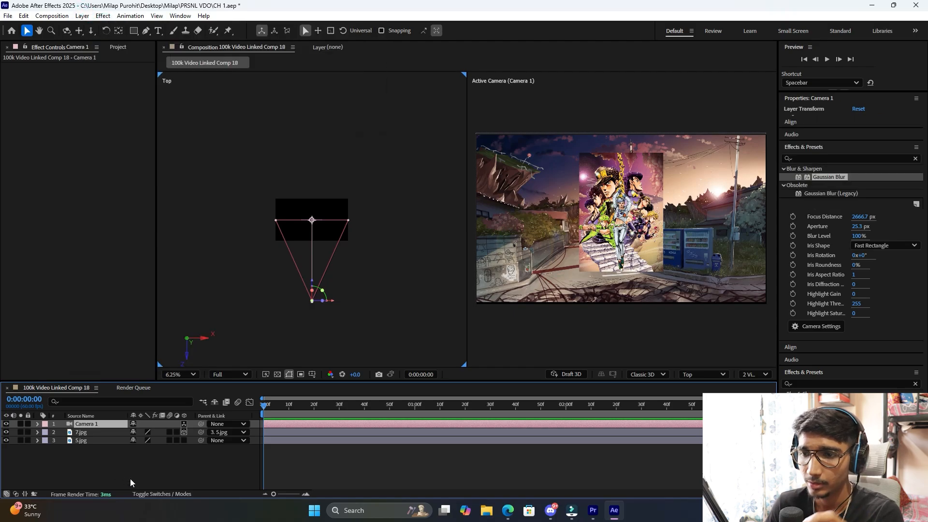
pyautogui.click(130, 478)
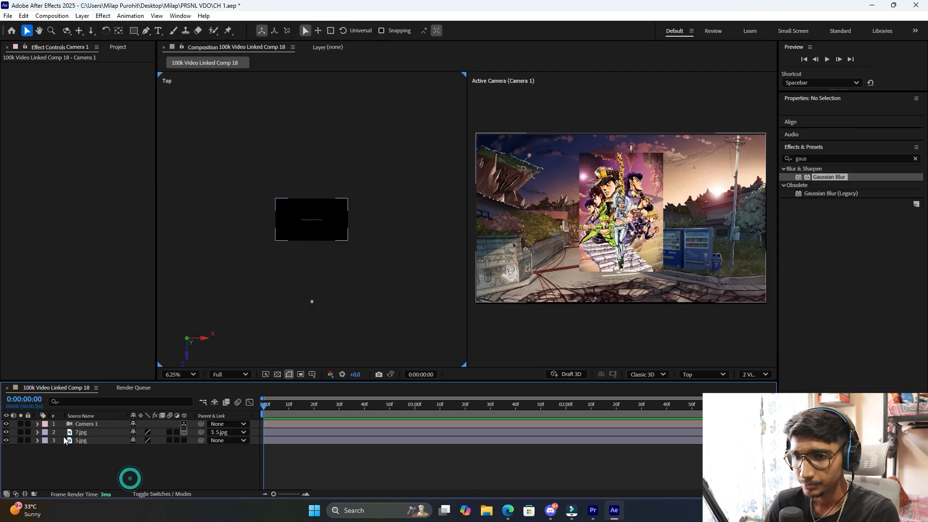
# - Make the 5.jpg layer 3D, push it back to a Z position of 3968, and scale it to 285%
pyautogui.click(89, 441)
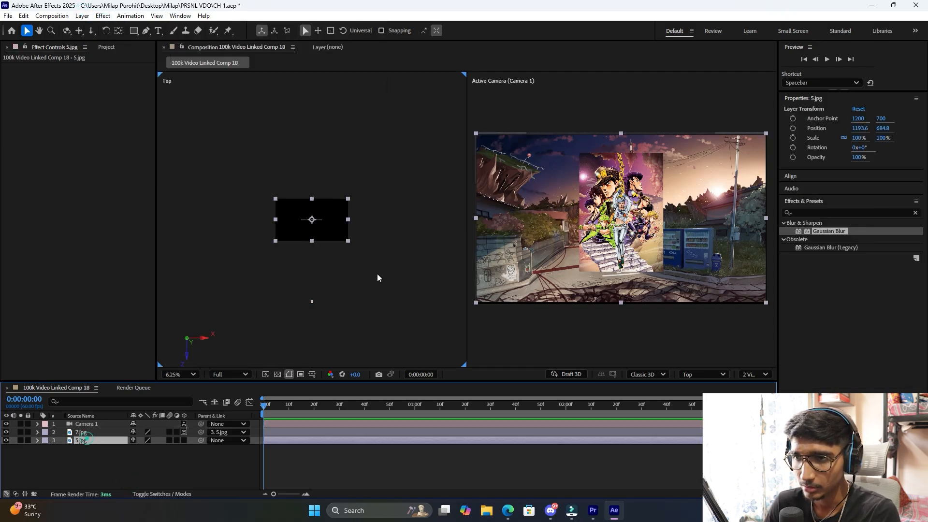
pyautogui.click(184, 441)
pyautogui.moveTo(315, 244); pyautogui.dragTo(315, 124)
pyautogui.press('s')
pyautogui.moveTo(160, 448); pyautogui.dragTo(224, 424)
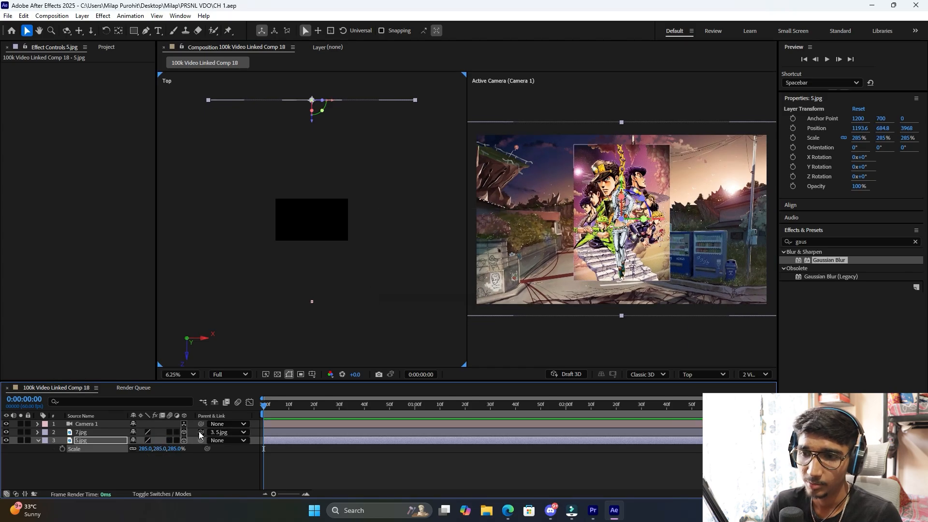
# - Unlink the 7.jpg layer from its parent by setting the parent to None
pyautogui.click(214, 432)
pyautogui.click(220, 441)
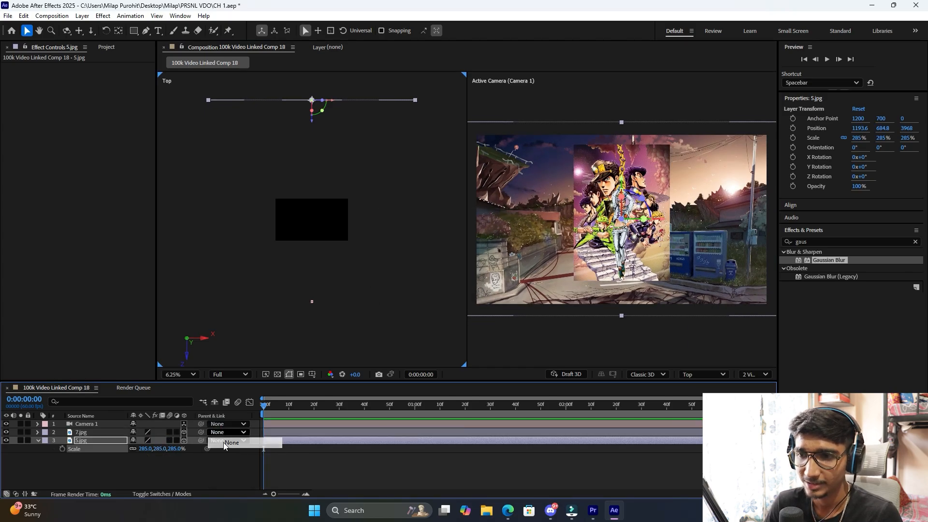
# - Pull the 7.jpg layer forward in Z toward the camera, scale it to 72.7%, and move Camera 1 closer
pyautogui.click(212, 476)
pyautogui.click(81, 432)
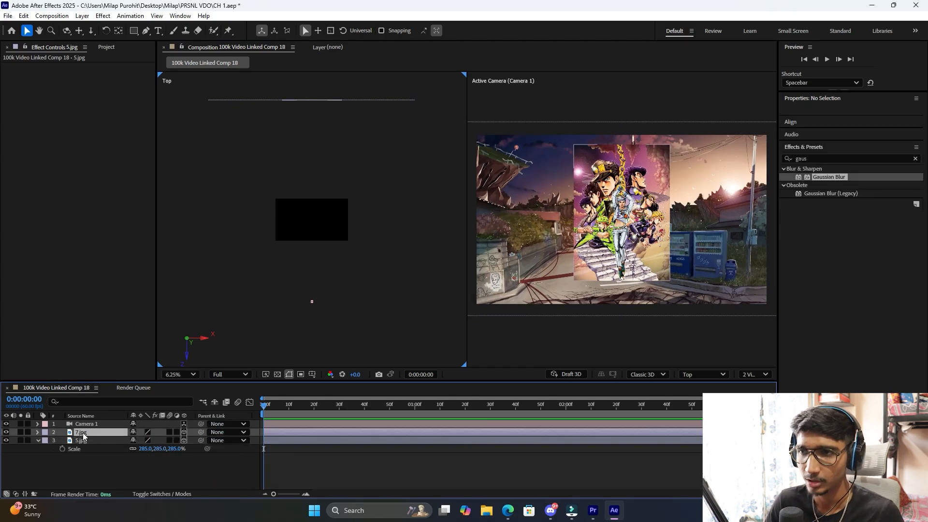
pyautogui.moveTo(312, 128); pyautogui.dragTo(291, 232)
pyautogui.click(192, 99)
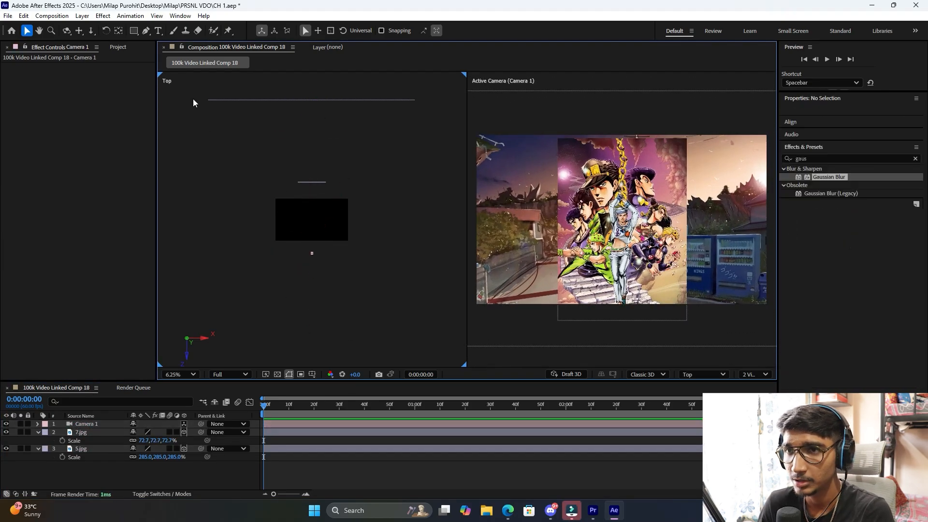
# - Change the Top view to the Right view and lower Camera 1 to a Y position of 796
pyautogui.click(693, 374)
pyautogui.click(706, 272)
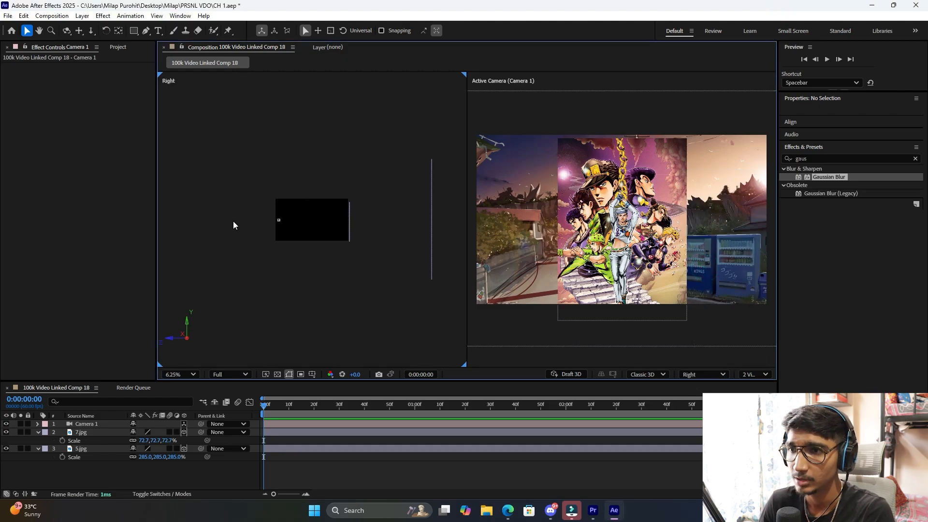
pyautogui.click(276, 214)
pyautogui.moveTo(282, 201)
pyautogui.mouseDown()
pyautogui.moveTo(282, 215)
pyautogui.moveTo(281, 191)
pyautogui.moveTo(281, 205)
pyautogui.mouseUp()
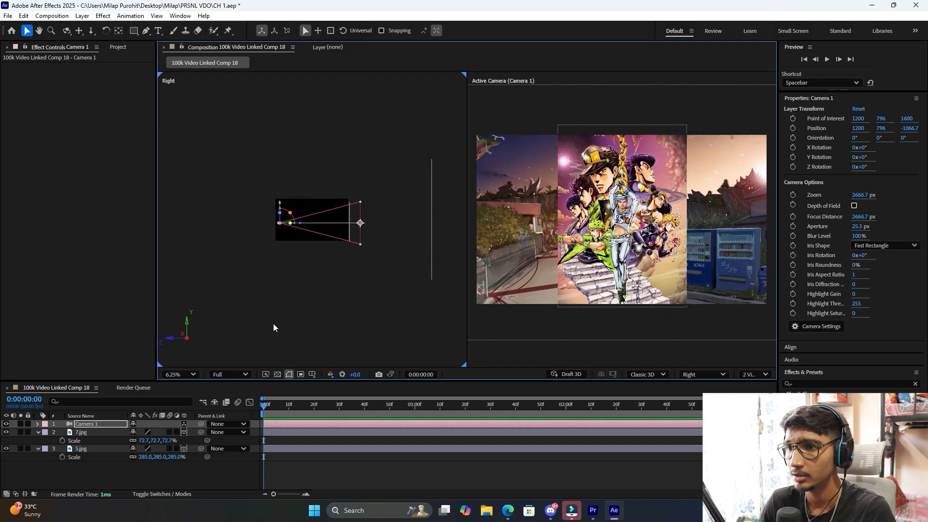
# - Keyframe Camera 1's Point of Interest and Position, moving it from Z 469.3 at the start to Y 396, Z -3082.7 at 0:00:03:06
pyautogui.click(38, 424)
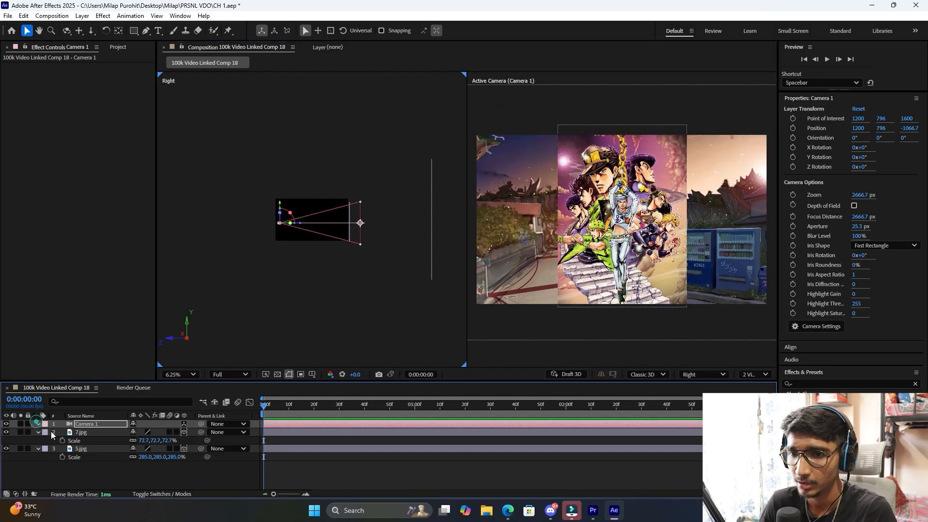
pyautogui.click(46, 432)
pyautogui.click(61, 440)
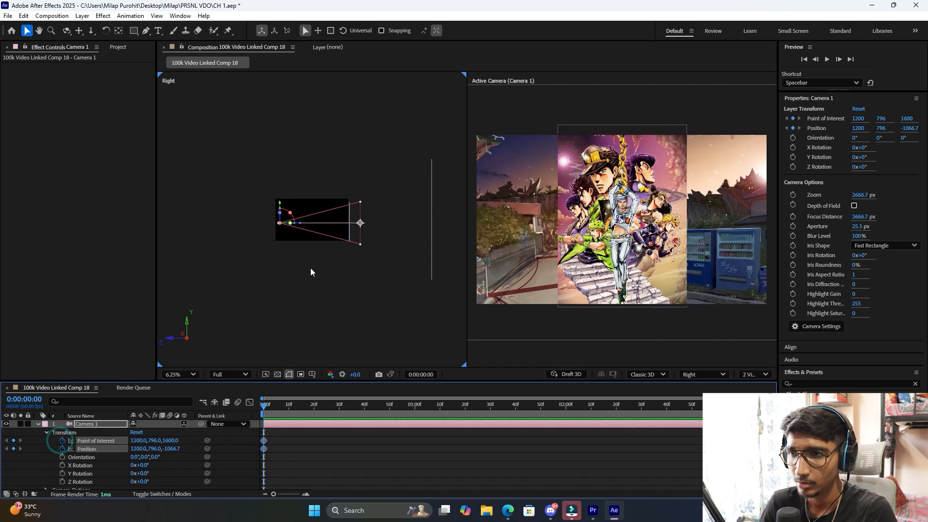
pyautogui.moveTo(302, 224); pyautogui.dragTo(218, 193)
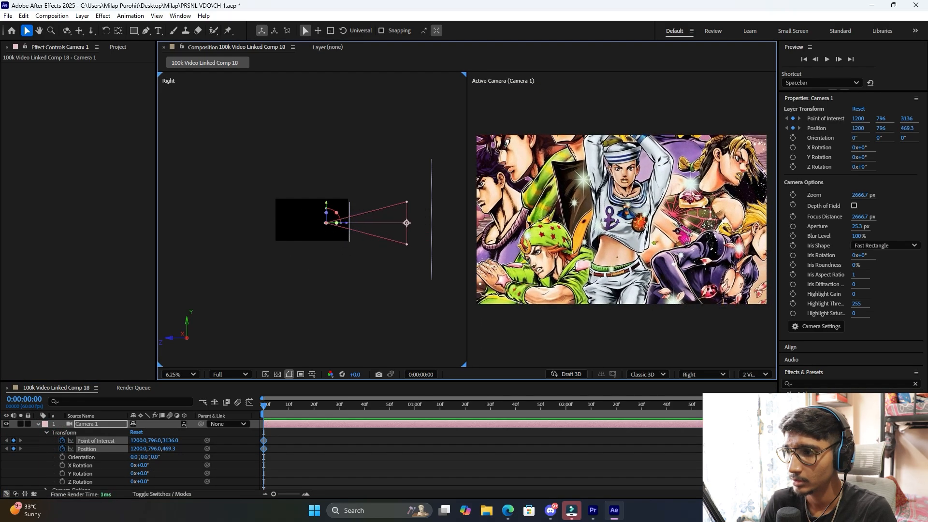
pyautogui.click(755, 404)
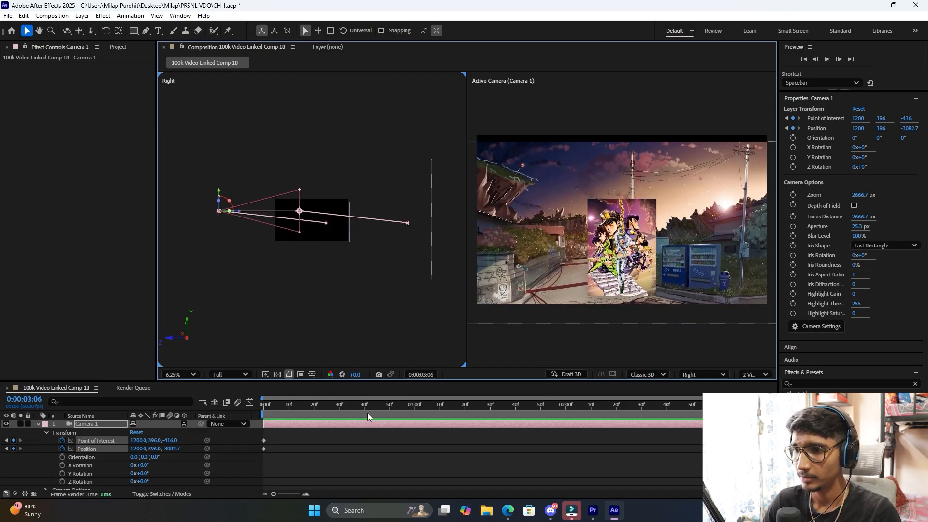
# - Play back the camera animation from the first frame to check the pull-back from the 7.jpg layer
pyautogui.press('Home')
pyautogui.press('space')
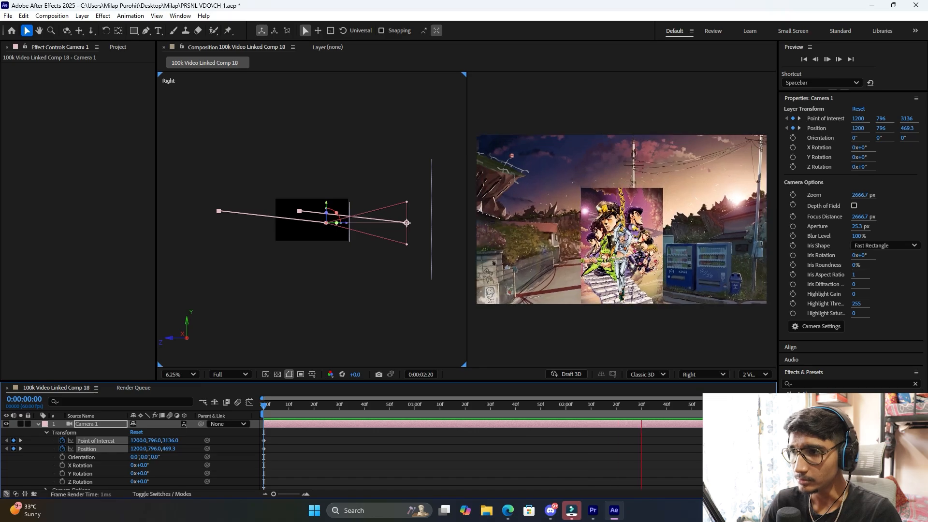
pyautogui.press('space')
pyautogui.press('space')
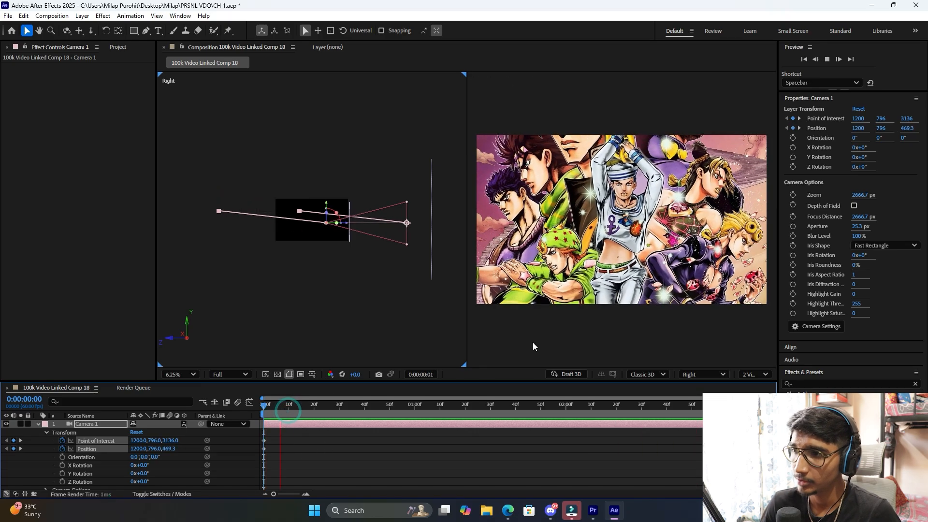
pyautogui.press('space')
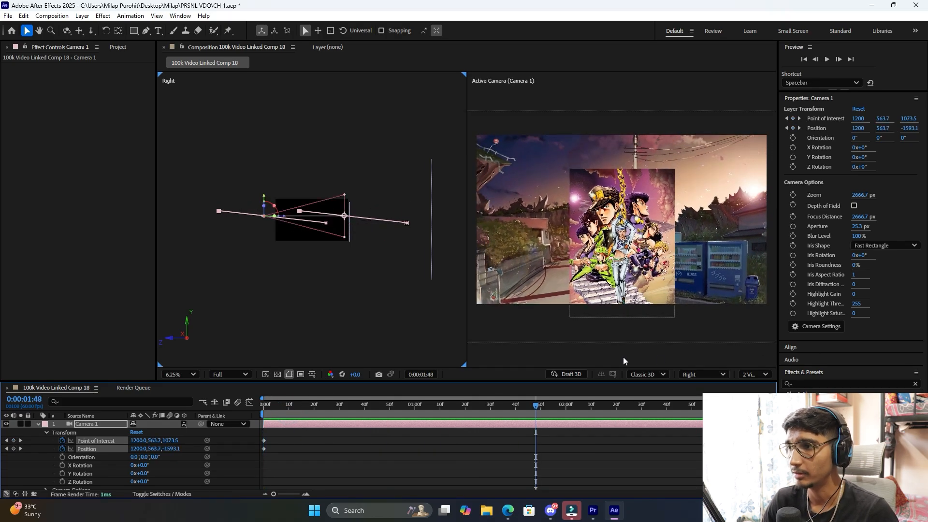
pyautogui.press('space')
pyautogui.press('space')
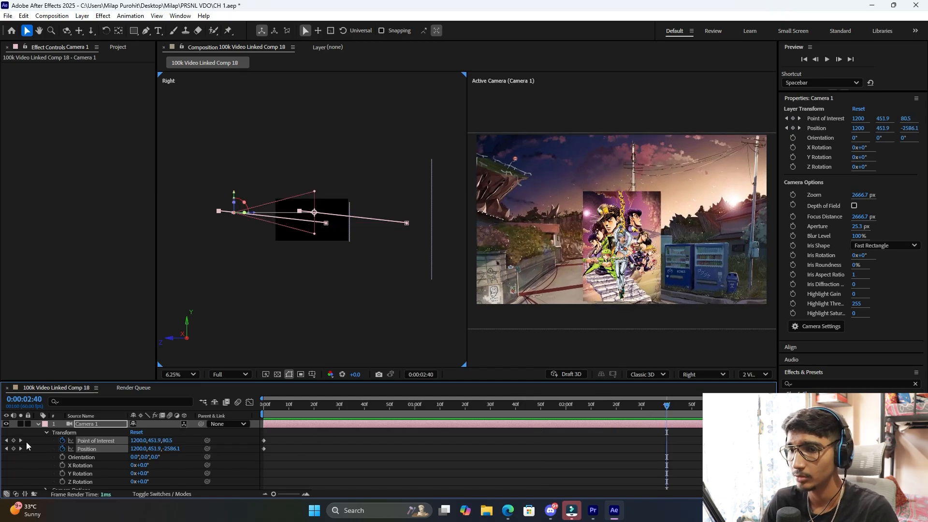
# - Turn on Depth of Field in Camera 1's options and set its Blur Level to 100% at the first frame
pyautogui.scroll(-1, 76, 468)
pyautogui.scroll(-1, 78, 465)
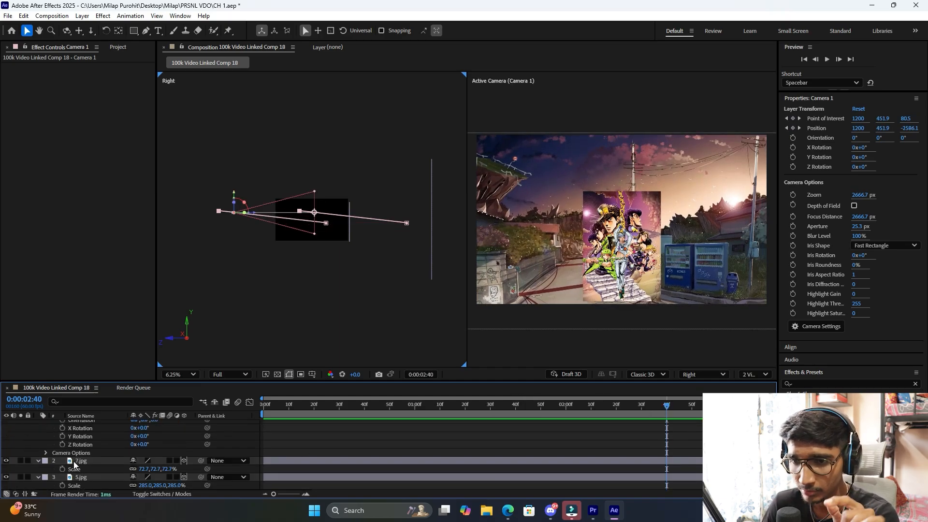
pyautogui.click(45, 452)
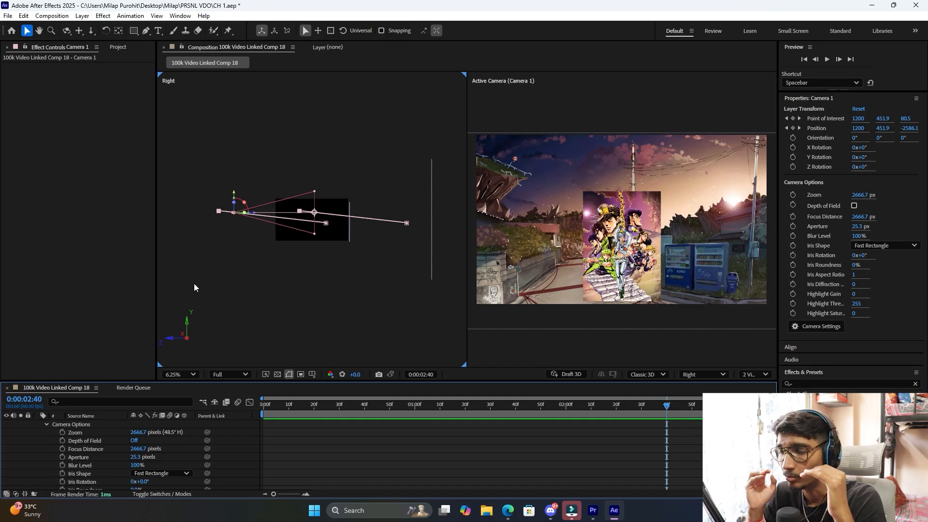
pyautogui.moveTo(301, 408)
pyautogui.mouseDown()
pyautogui.moveTo(289, 409)
pyautogui.moveTo(319, 409)
pyautogui.mouseUp()
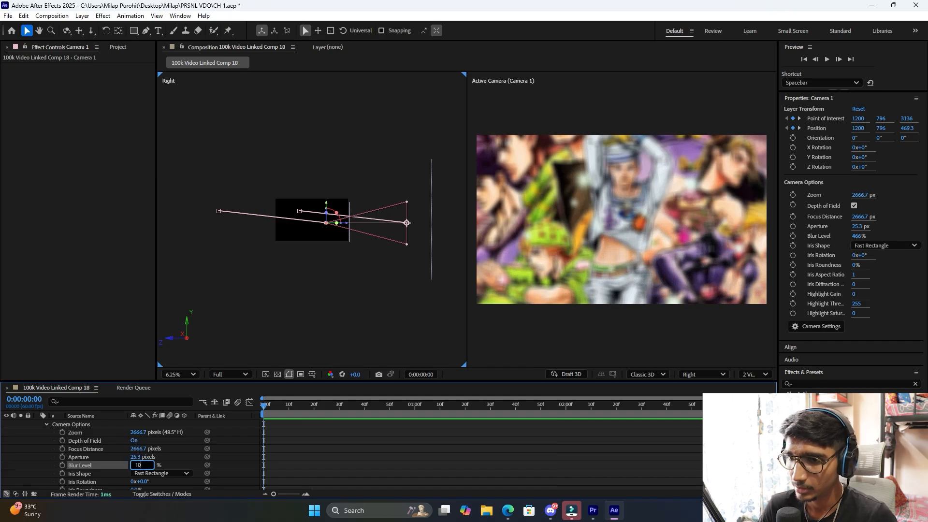
pyautogui.scroll(2, 646, 196)
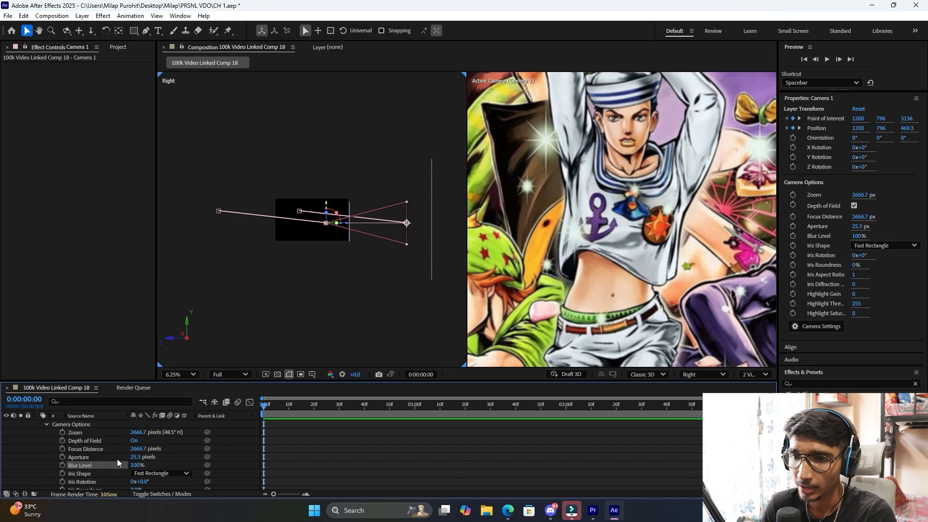
# - Toggle Camera 1's Depth of Field off and back on, and set its Blur Level to 250%
pyautogui.click(133, 440)
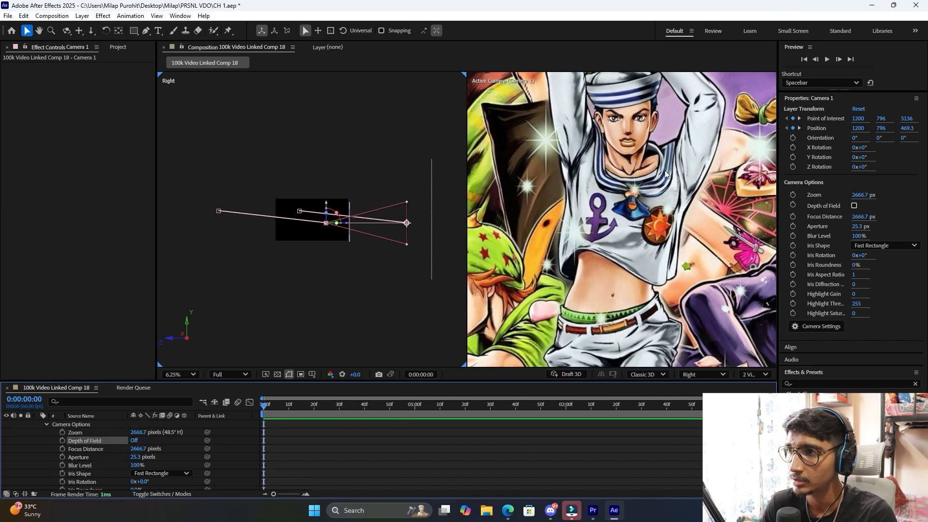
pyautogui.click(134, 441)
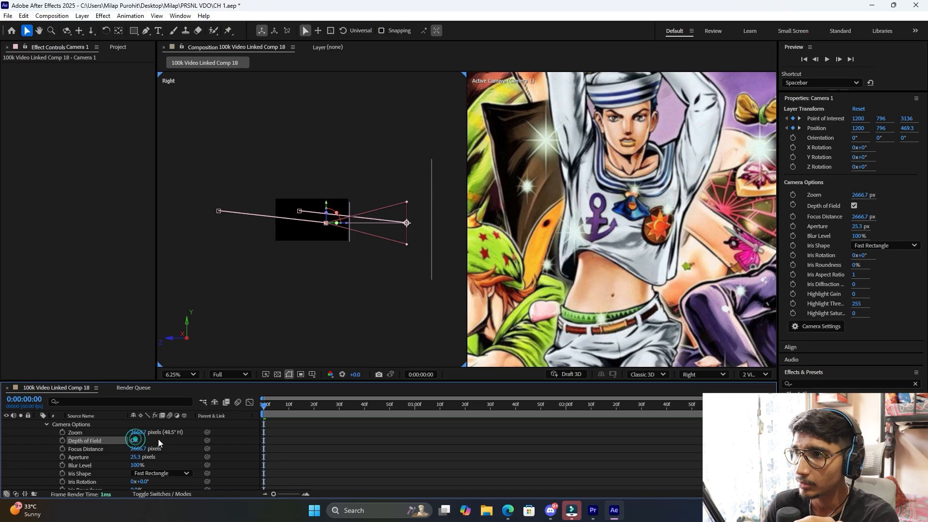
pyautogui.click(140, 465)
pyautogui.write('250')
pyautogui.press('Return')
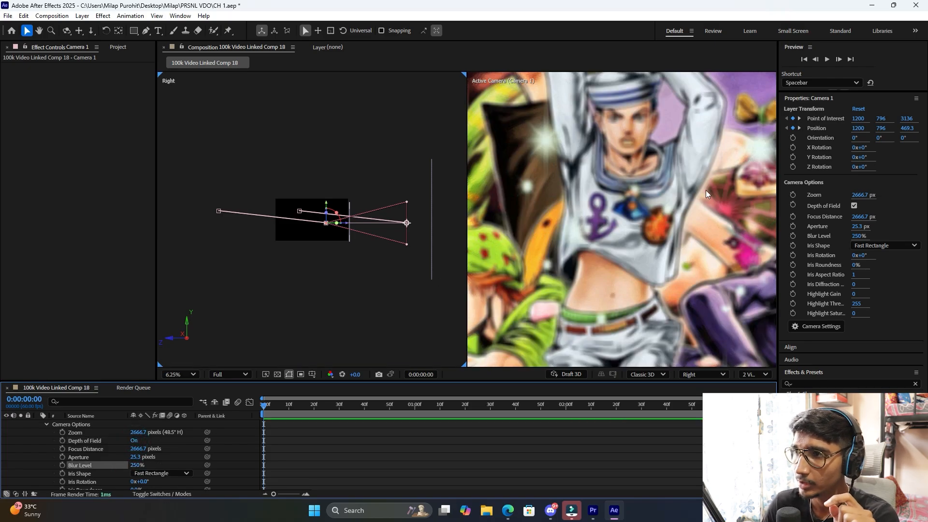
# - Scrub through the camera move and return to the first frame to examine the depth-of-field blur
pyautogui.moveTo(270, 402); pyautogui.dragTo(621, 407)
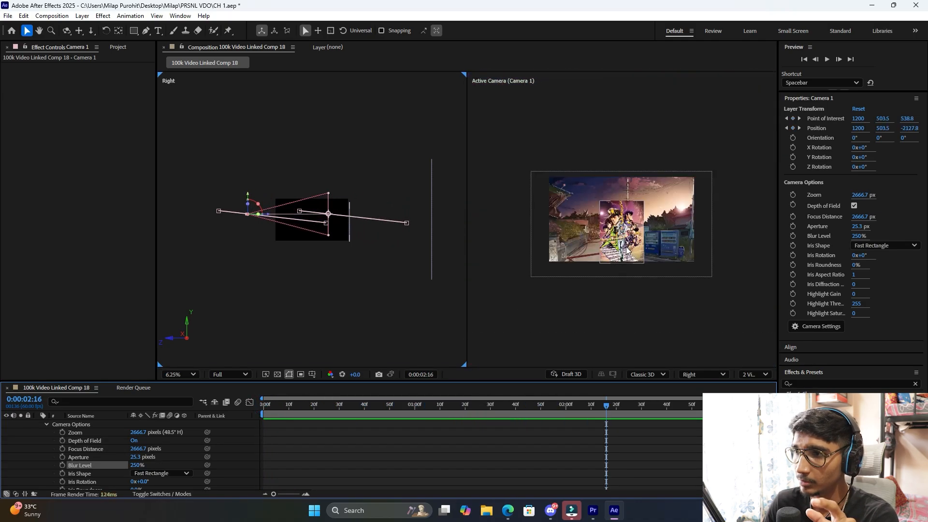
pyautogui.scroll(2, 606, 230)
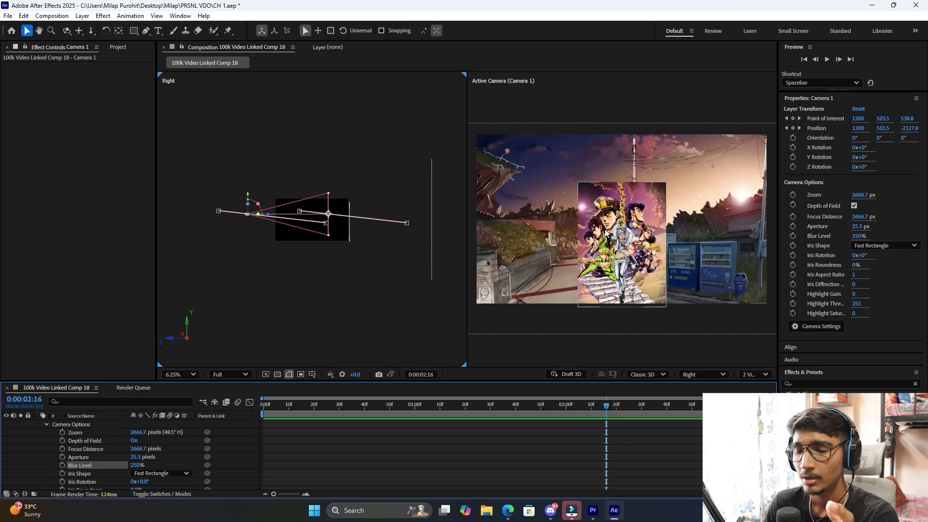
pyautogui.moveTo(351, 401); pyautogui.dragTo(239, 422)
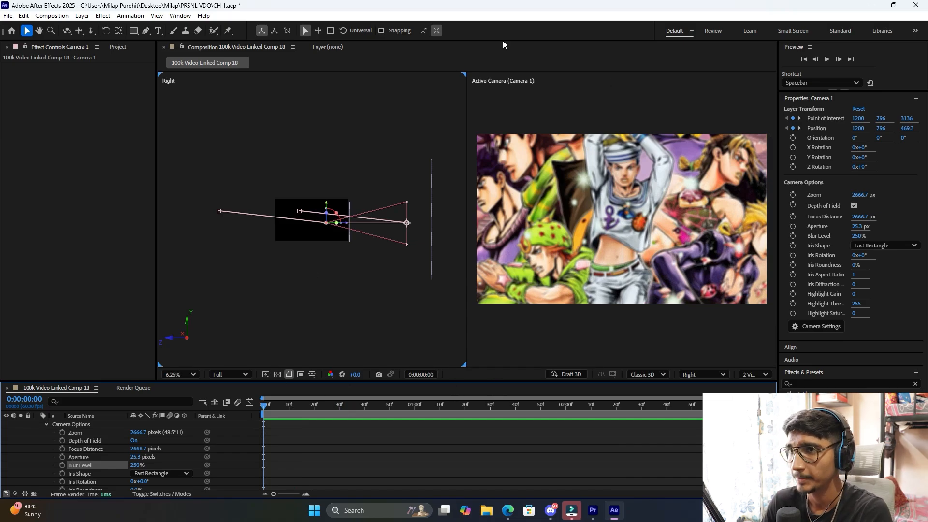
# - Look at the Review workspace layout and return to the Default workspace
pyautogui.click(709, 32)
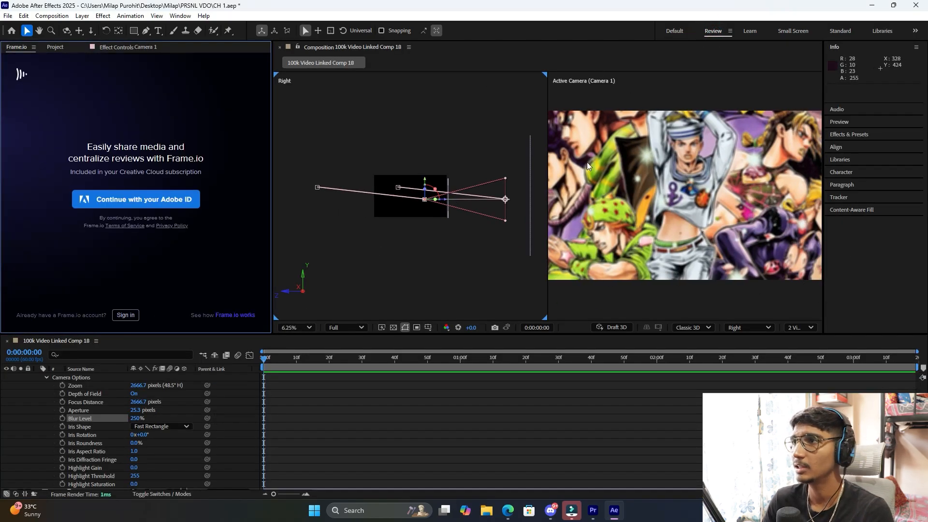
pyautogui.click(676, 31)
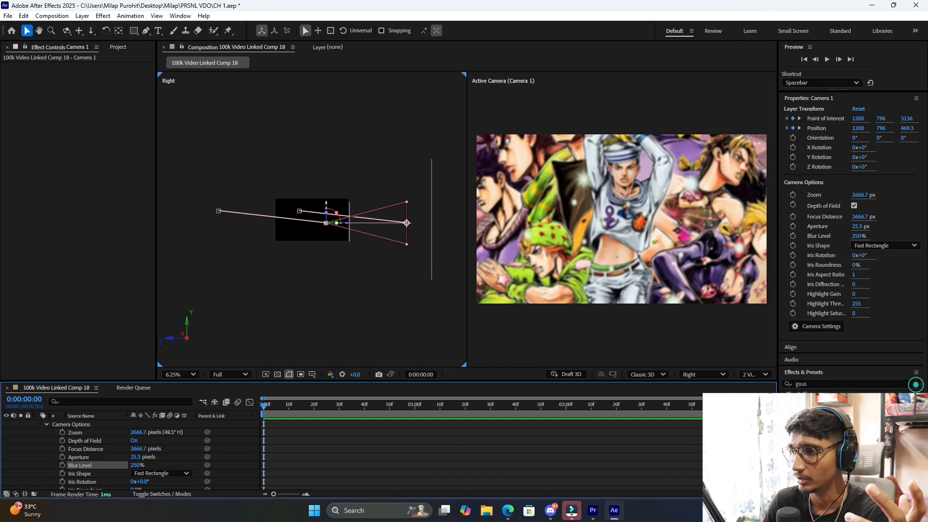
# - Clear the effects search and bring up the Align panel
pyautogui.click(812, 383)
pyautogui.press('BackSpace')
pyautogui.press('BackSpace')
pyautogui.press('BackSpace')
pyautogui.press('BackSpace')
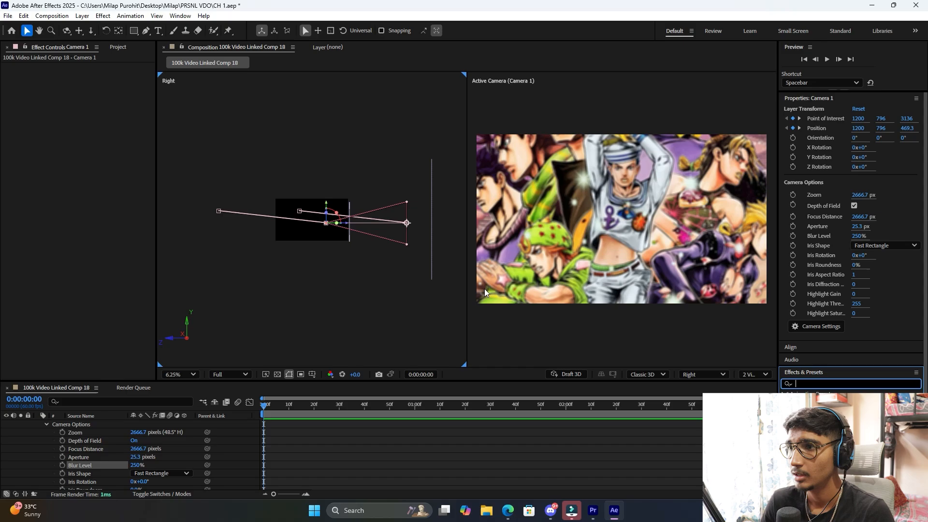
pyautogui.click(180, 16)
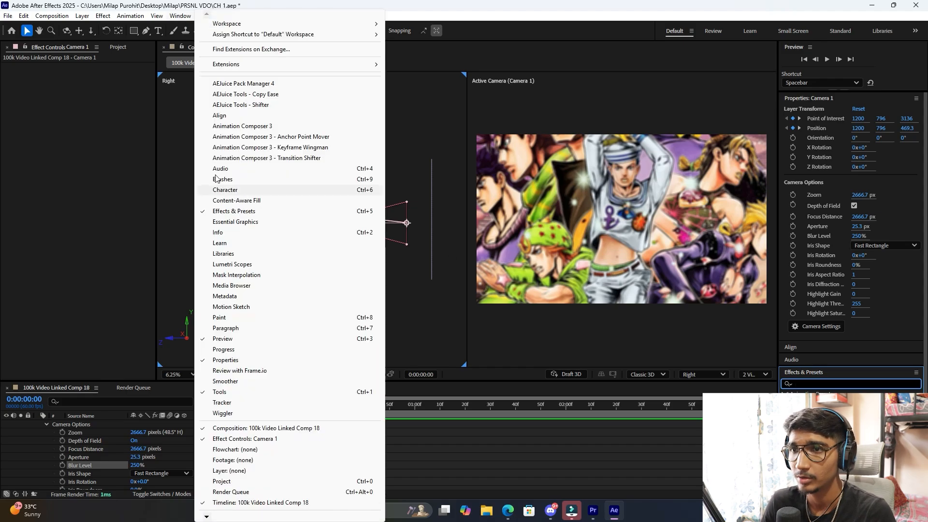
pyautogui.click(248, 116)
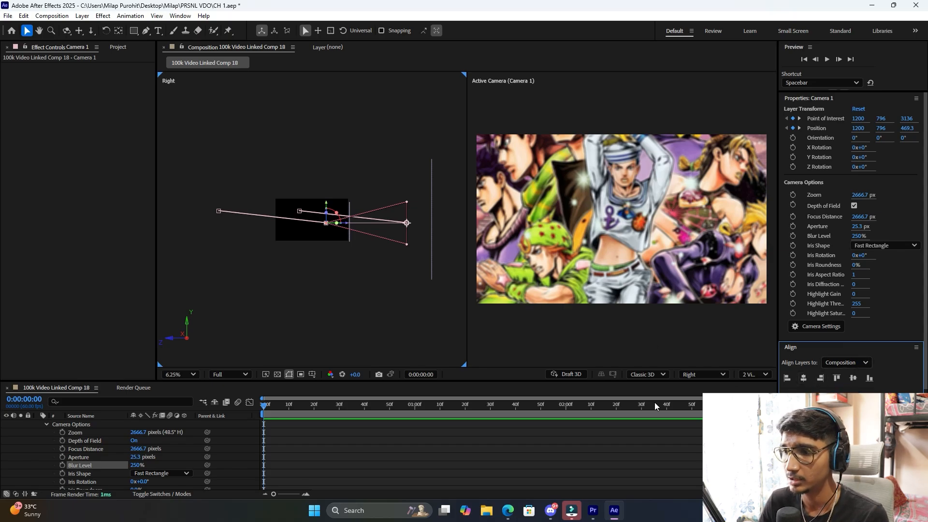
# - Collapse the expanded properties of Camera 1, 7.jpg and 5.jpg in the timeline
pyautogui.scroll(3, 71, 460)
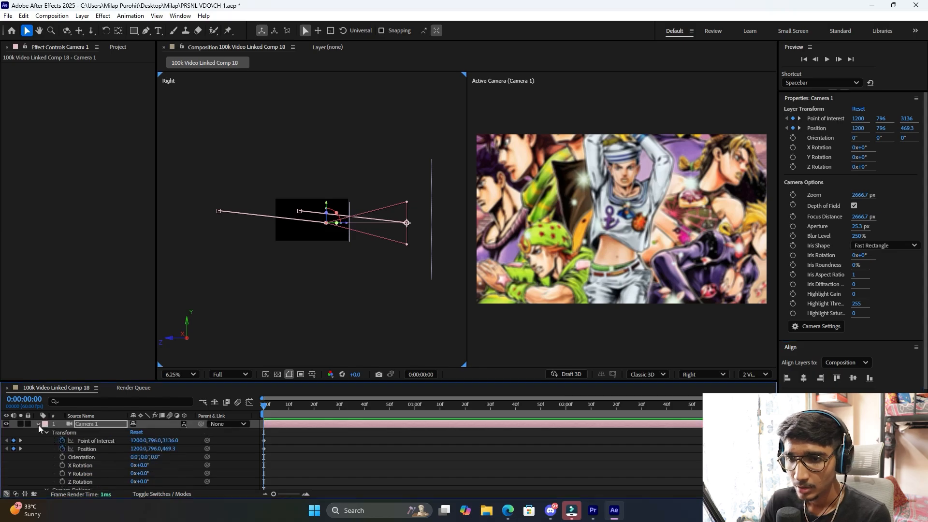
pyautogui.click(38, 425)
pyautogui.click(138, 465)
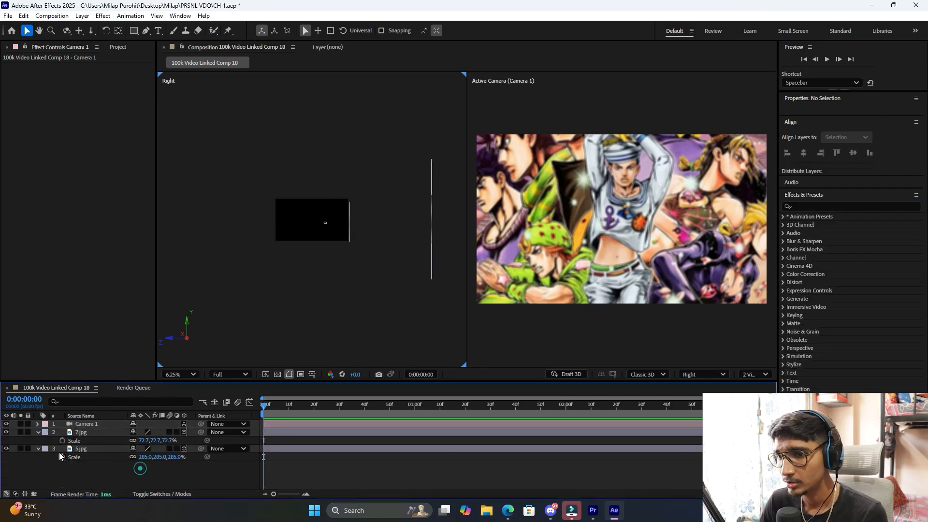
pyautogui.click(38, 432)
pyautogui.click(36, 441)
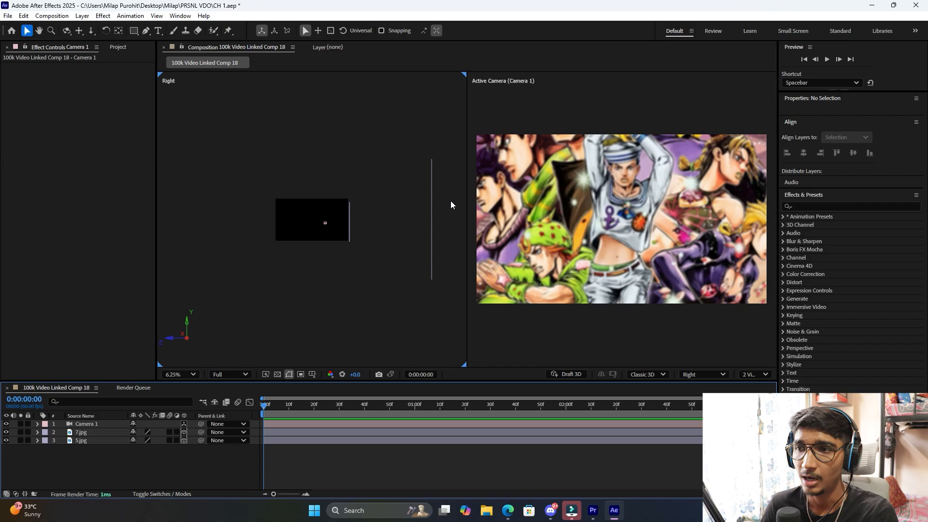
# - At 0:00:01:03, import 2.png from the BL ANIMO folder and place it above Camera 1 at position 1148, 784
pyautogui.moveTo(297, 401); pyautogui.dragTo(423, 410)
pyautogui.click(33, 51)
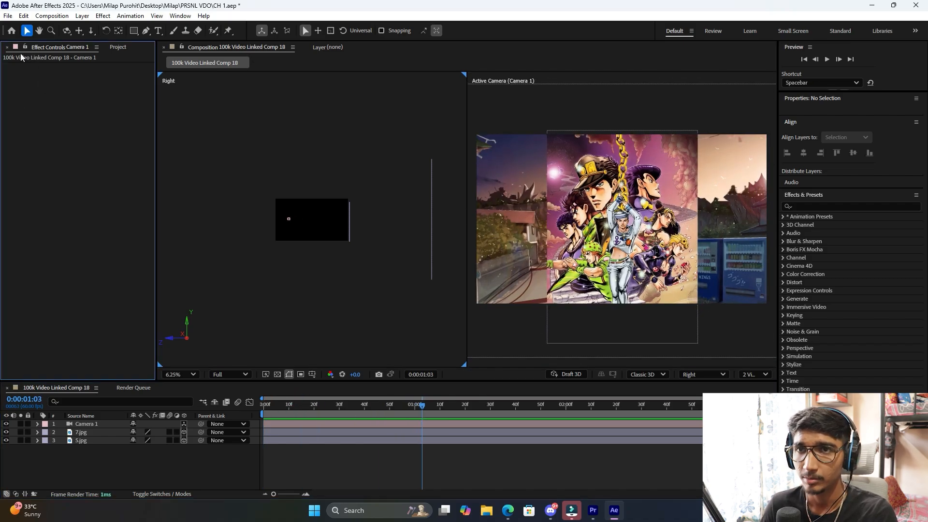
pyautogui.click(118, 48)
pyautogui.click(23, 134)
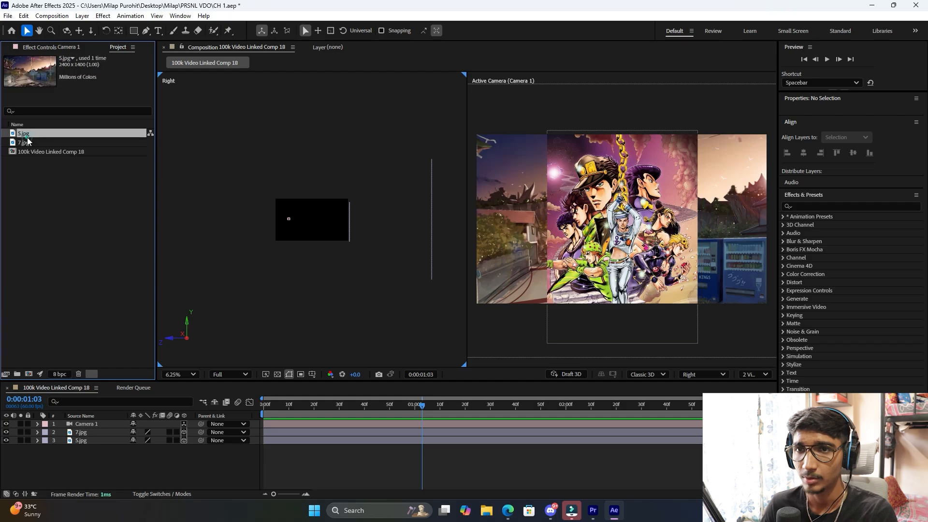
pyautogui.doubleClick(52, 200)
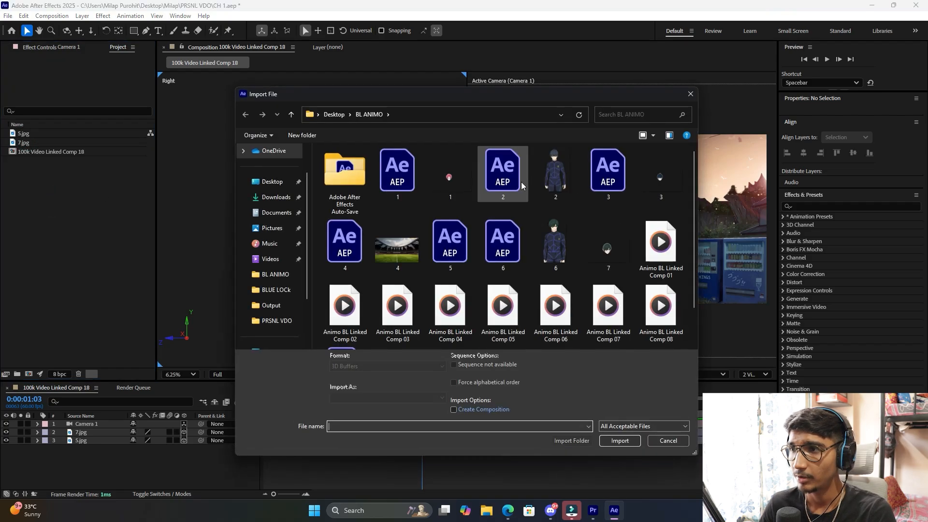
pyautogui.doubleClick(551, 172)
pyautogui.moveTo(40, 135); pyautogui.dragTo(125, 422)
pyautogui.moveTo(581, 267); pyautogui.dragTo(574, 278)
# - Place puppet pins on the head, both upper legs and both shoulders of the 2.png character, leaving the head pin selected
pyautogui.click(229, 30)
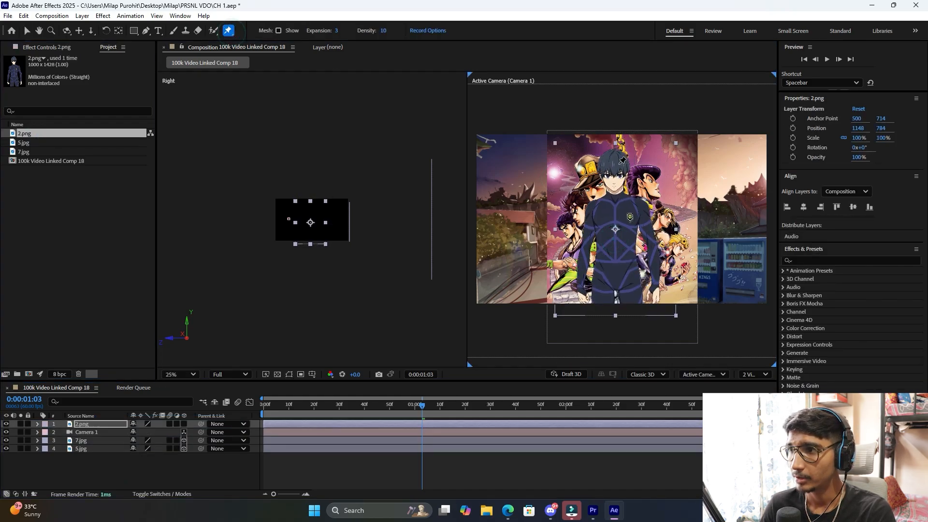
pyautogui.click(618, 164)
pyautogui.click(606, 294)
pyautogui.click(632, 304)
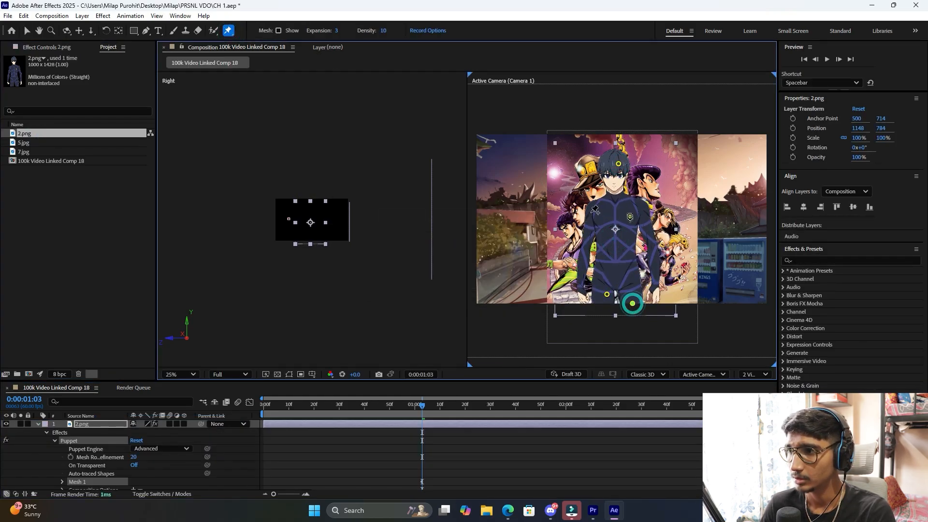
pyautogui.click(591, 212)
pyautogui.click(644, 214)
pyautogui.moveTo(622, 166); pyautogui.dragTo(620, 167)
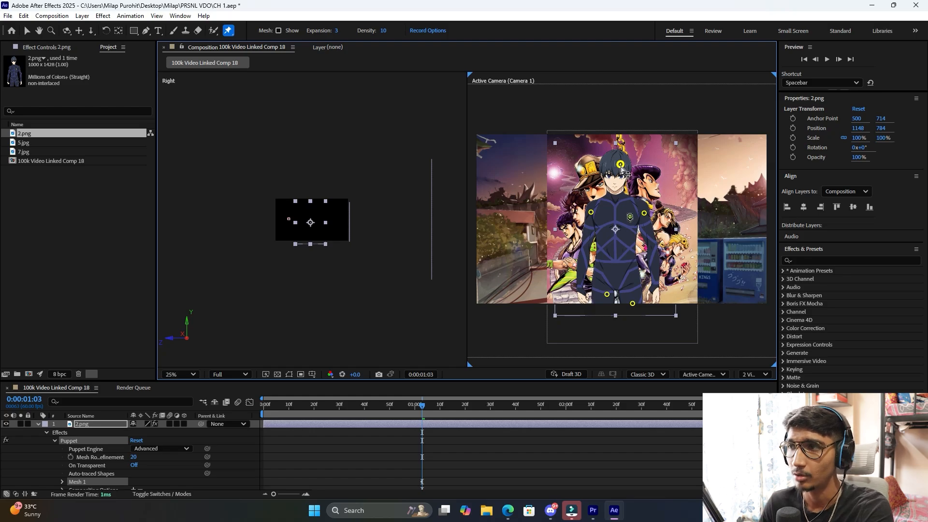
pyautogui.click(620, 164)
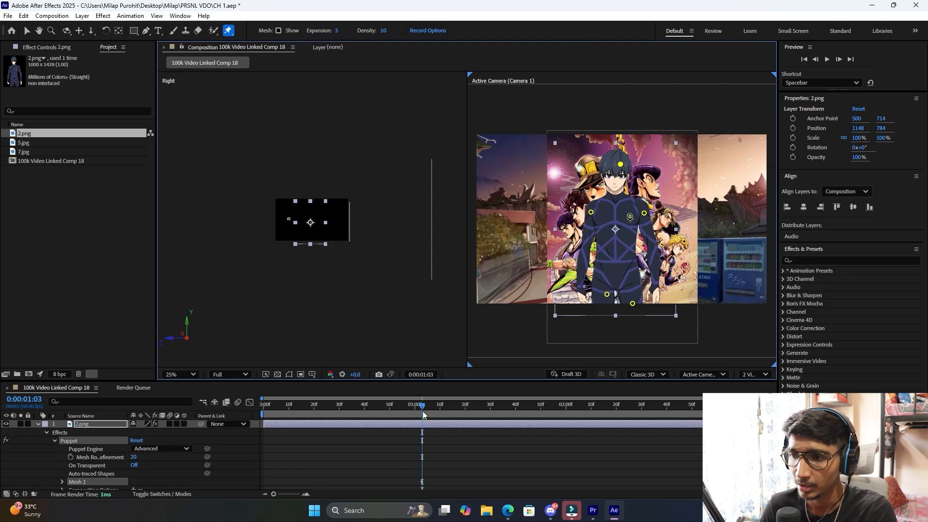
# - Return to the start of the composition and set the preview resolution to Quarter
pyautogui.moveTo(423, 414); pyautogui.dragTo(263, 408)
pyautogui.click(225, 375)
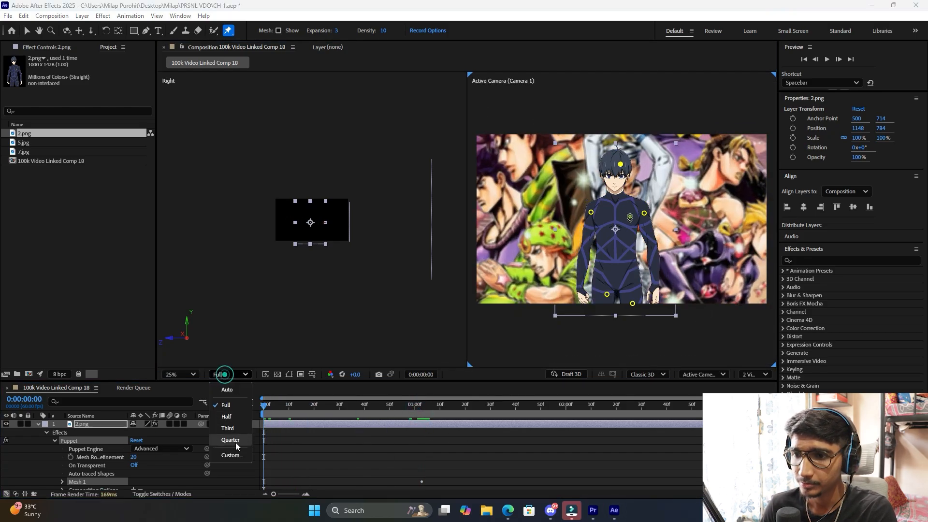
pyautogui.click(236, 441)
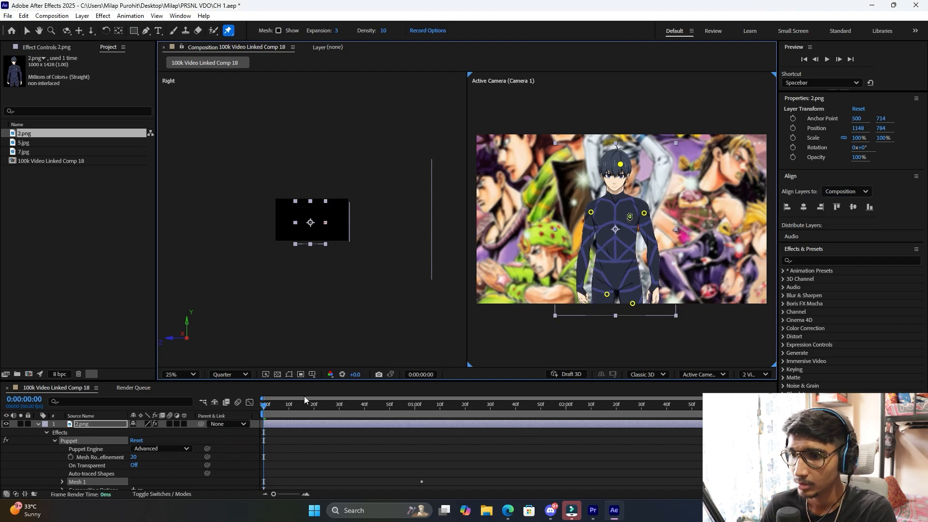
# - Animate the head pin slightly left at 0:00:00:30 and slightly right at about 0:00:01:25, and preview the puppet motion
pyautogui.moveTo(288, 410); pyautogui.dragTo(339, 410)
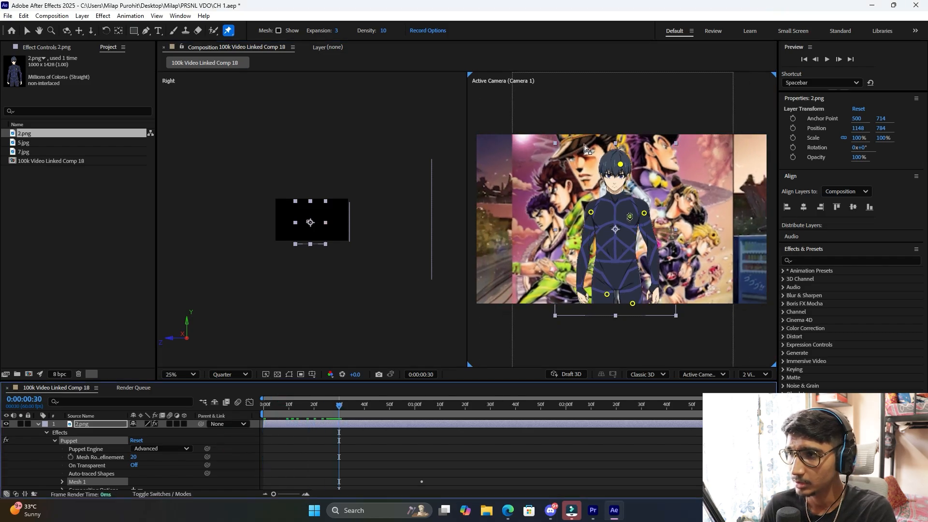
pyautogui.moveTo(623, 166); pyautogui.dragTo(616, 165)
pyautogui.moveTo(377, 410); pyautogui.dragTo(477, 420)
pyautogui.press('pagedown')
pyautogui.moveTo(620, 164); pyautogui.dragTo(630, 165)
pyautogui.press('space')
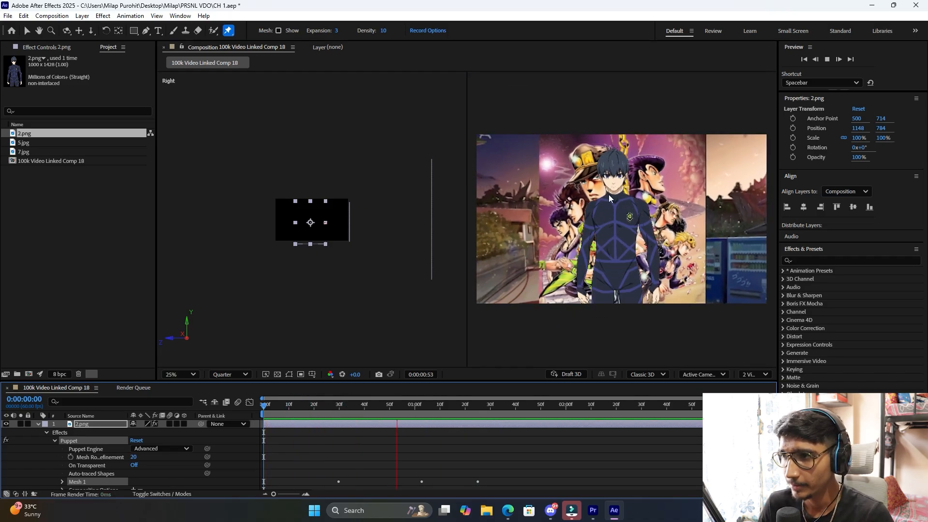
pyautogui.press('space')
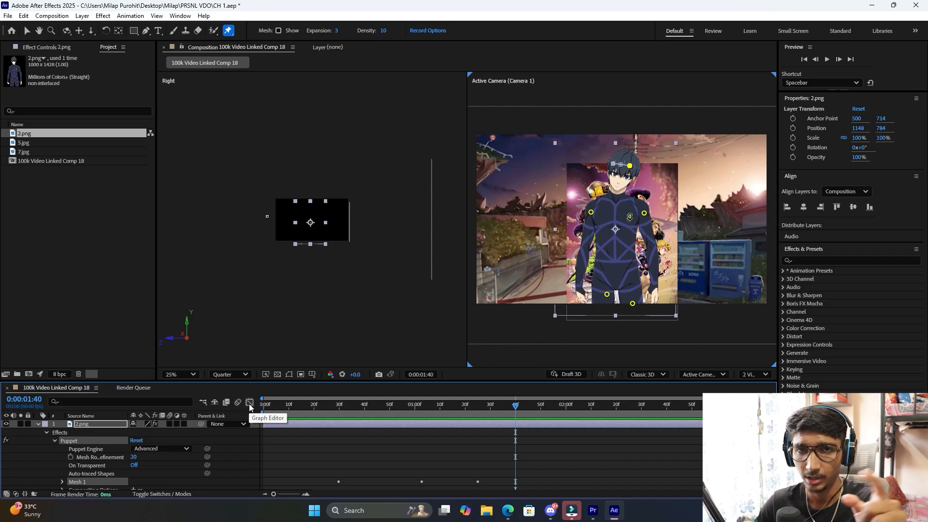
# - Switch to Premiere Pro and select the 5.jpg clip at 00:00:01:32 with its effect controls shown
pyautogui.click(594, 510)
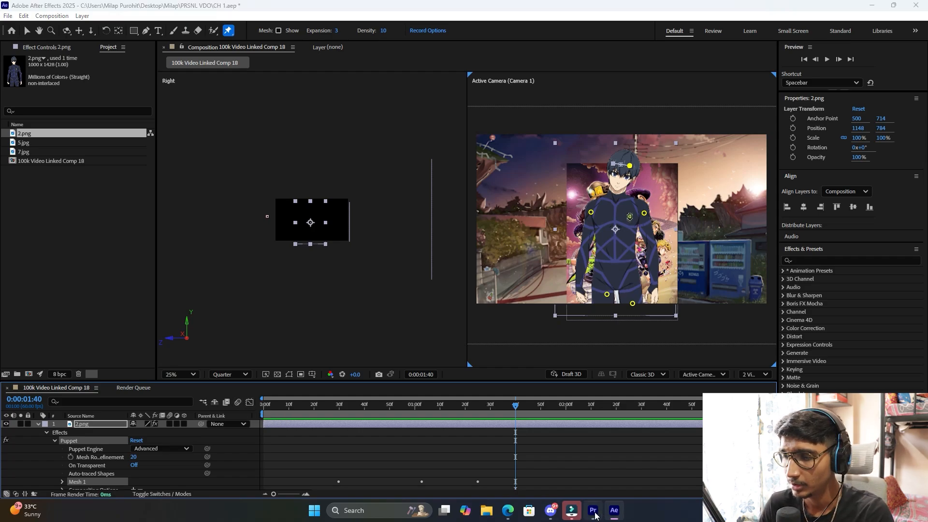
pyautogui.click(552, 45)
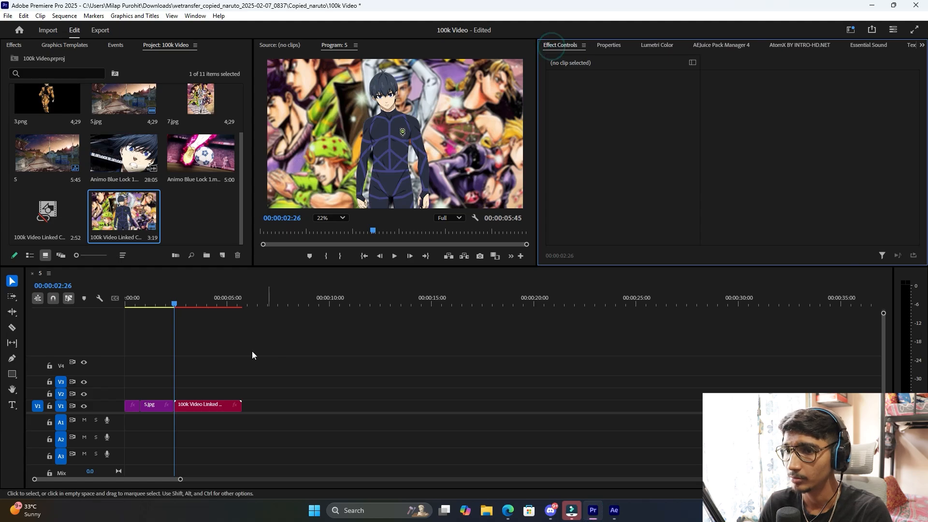
pyautogui.click(157, 306)
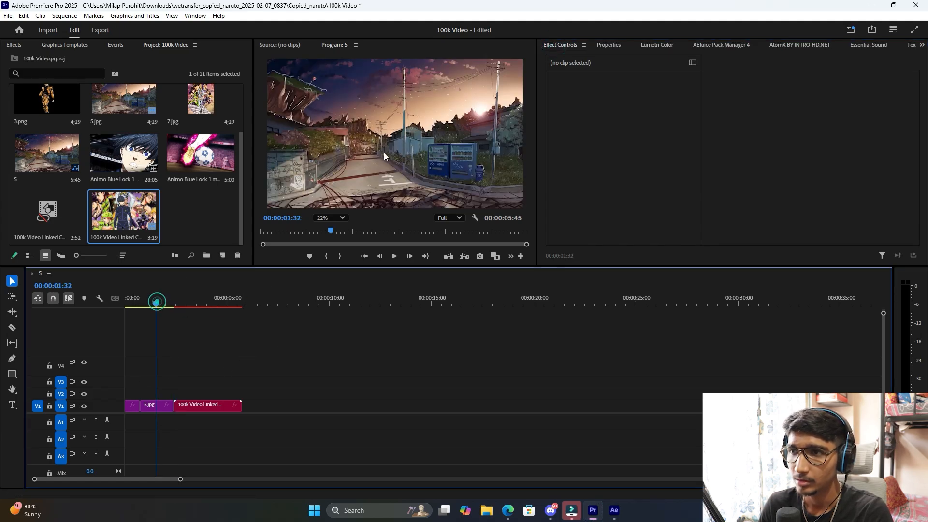
pyautogui.click(384, 150)
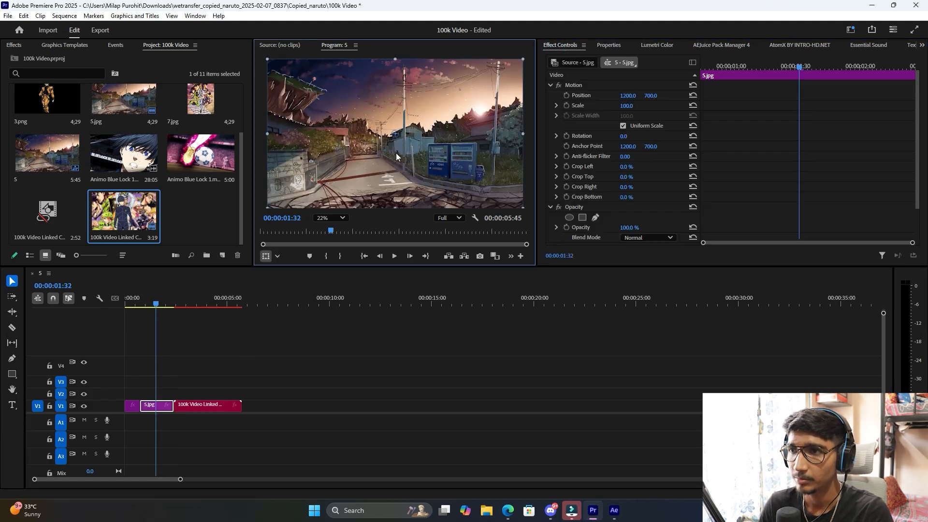
# - Start keyframing the clip's Position at 00:00:01:32 and set it to 1200, 1025 at 00:00:02:13
pyautogui.click(567, 96)
pyautogui.click(806, 66)
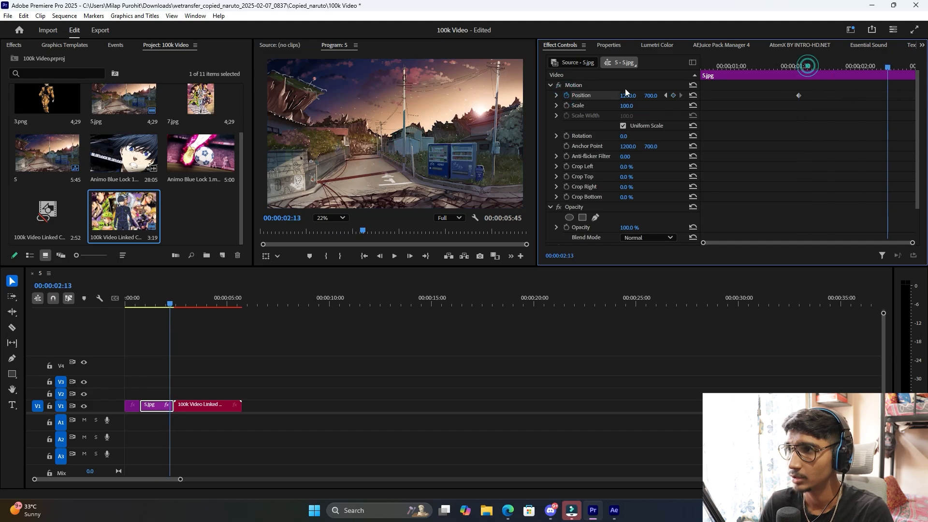
pyautogui.moveTo(648, 95); pyautogui.dragTo(650, 96)
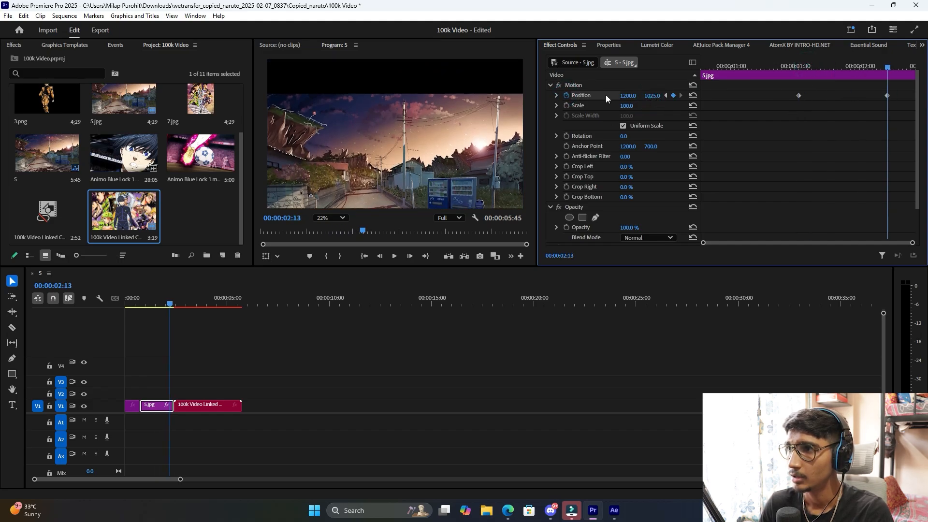
# - Ease both Position keyframes in the velocity graph by extending their handles along zero velocity, forming a central peak
pyautogui.click(556, 95)
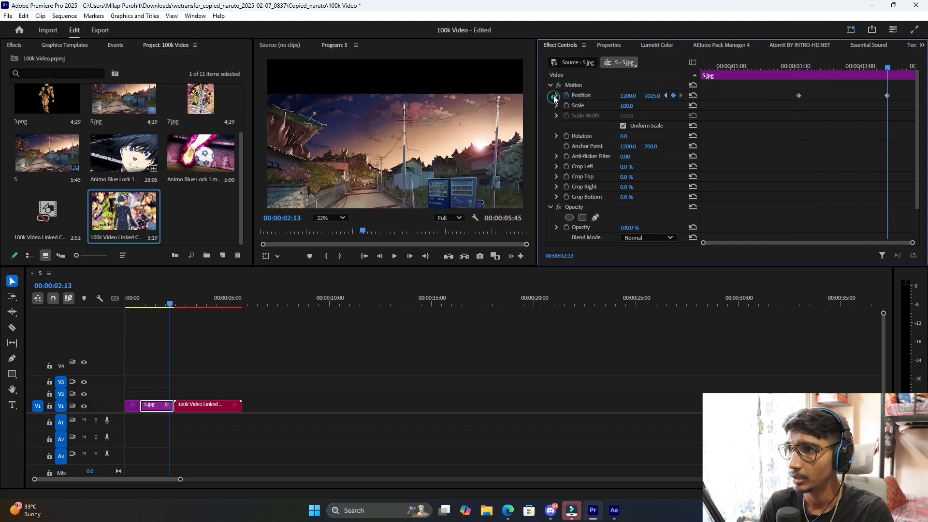
pyautogui.click(790, 87)
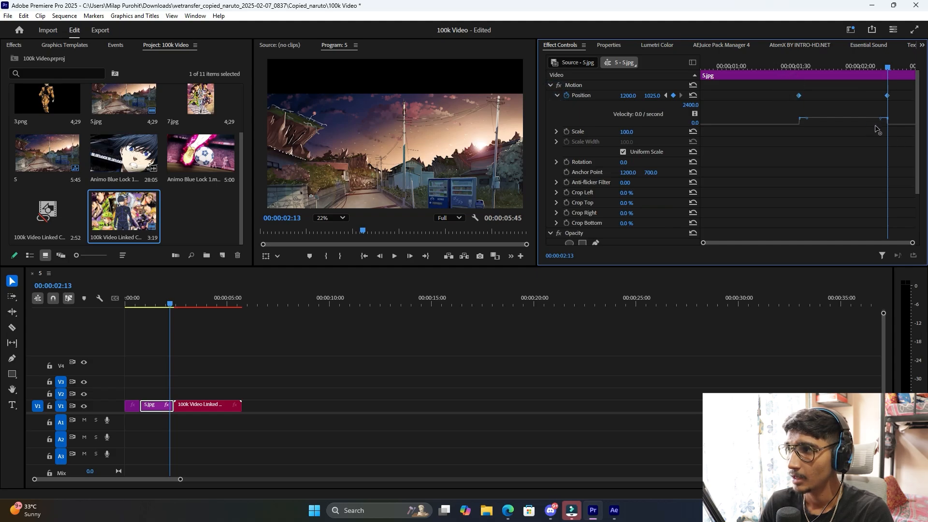
pyautogui.moveTo(880, 118); pyautogui.dragTo(855, 144)
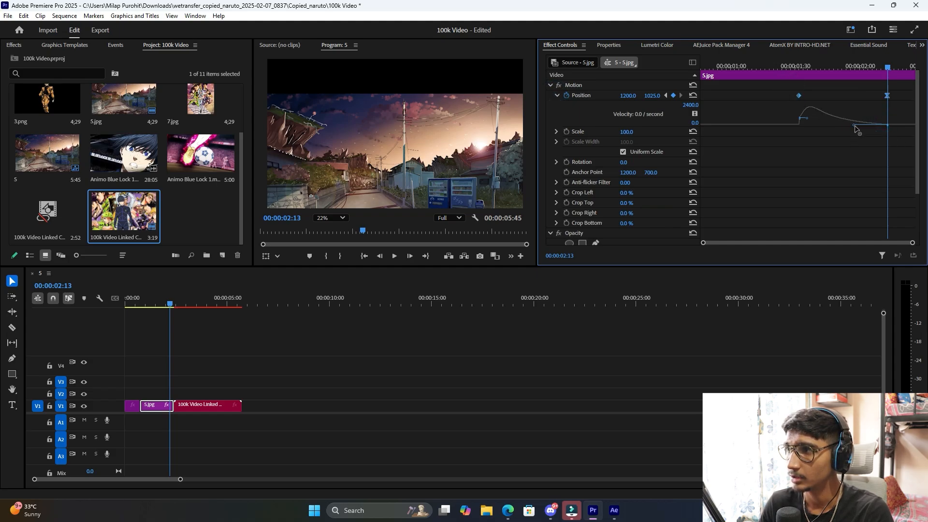
pyautogui.moveTo(807, 118); pyautogui.dragTo(825, 125)
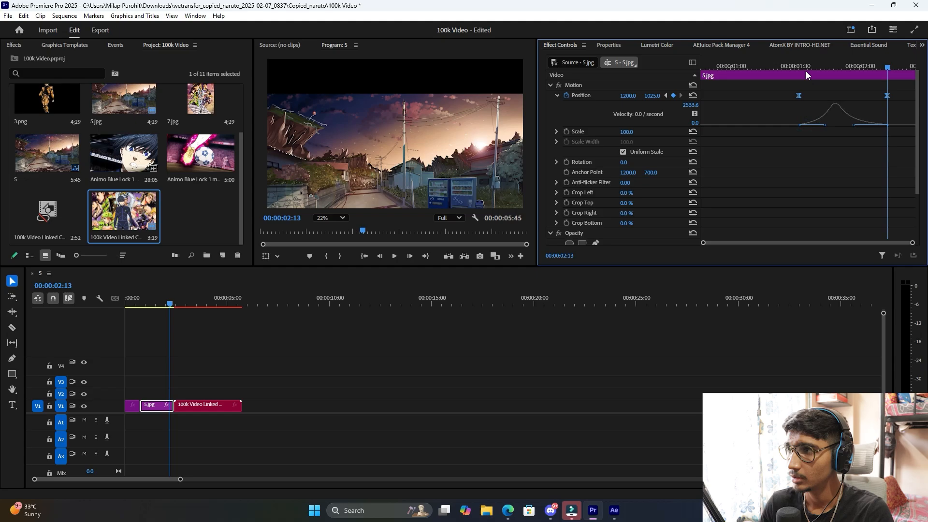
# - Replay the eased vertical movement of the 5.jpg clip several times from just before its first Position keyframe
pyautogui.moveTo(804, 70); pyautogui.dragTo(791, 69)
pyautogui.press('space')
pyautogui.press('space')
pyautogui.press('space')
pyautogui.press('space')
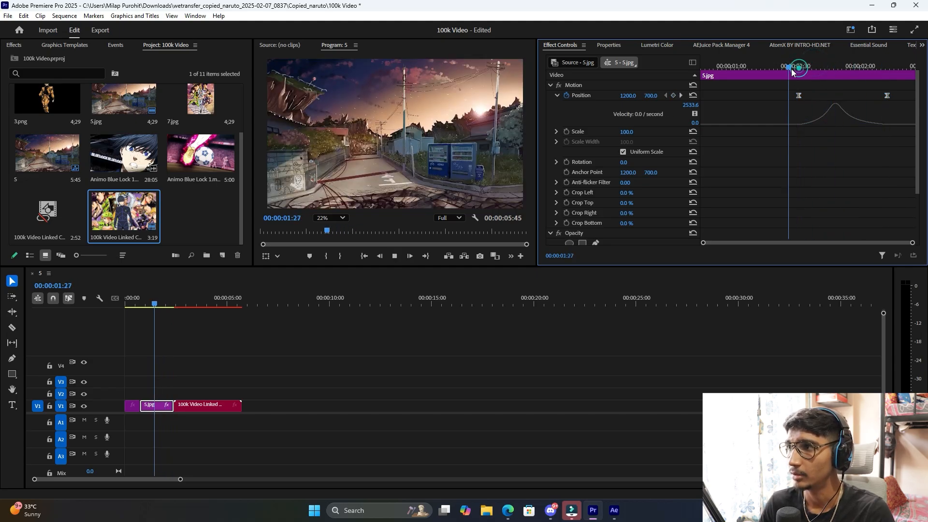
pyautogui.press('space')
pyautogui.press('space')
pyautogui.click(795, 69)
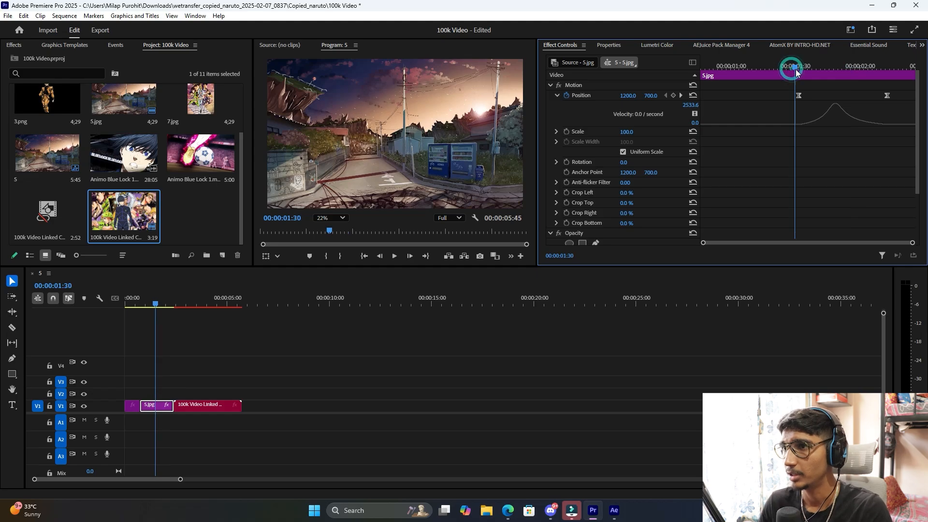
pyautogui.press('space')
pyautogui.press('space')
pyautogui.click(794, 67)
pyautogui.press('space')
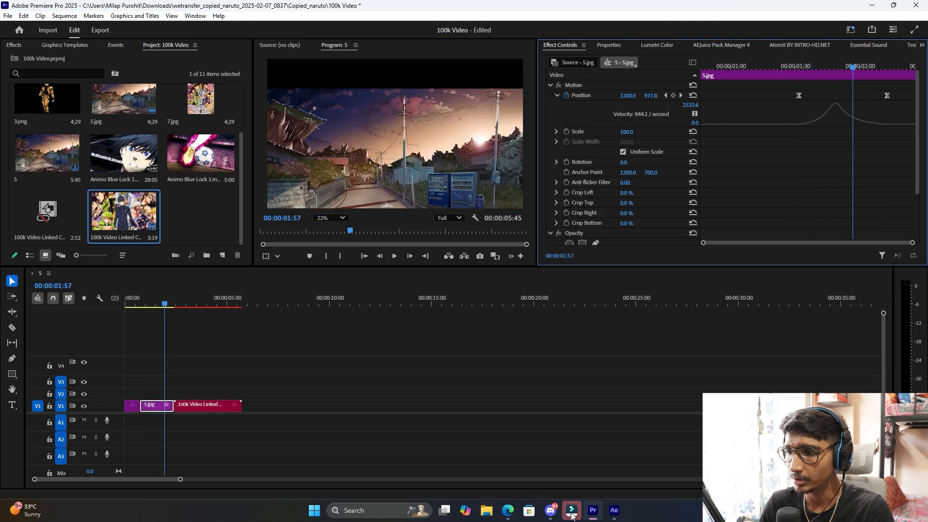
# - Switch to After Effects and examine the head pin's keyframe curves in the Graph Editor, returning to the layer bar view
pyautogui.click(611, 513)
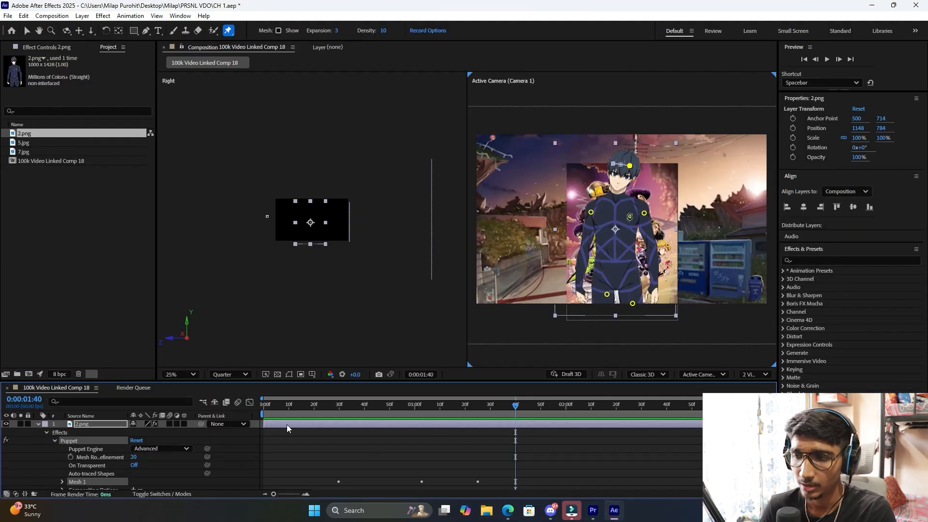
pyautogui.click(249, 403)
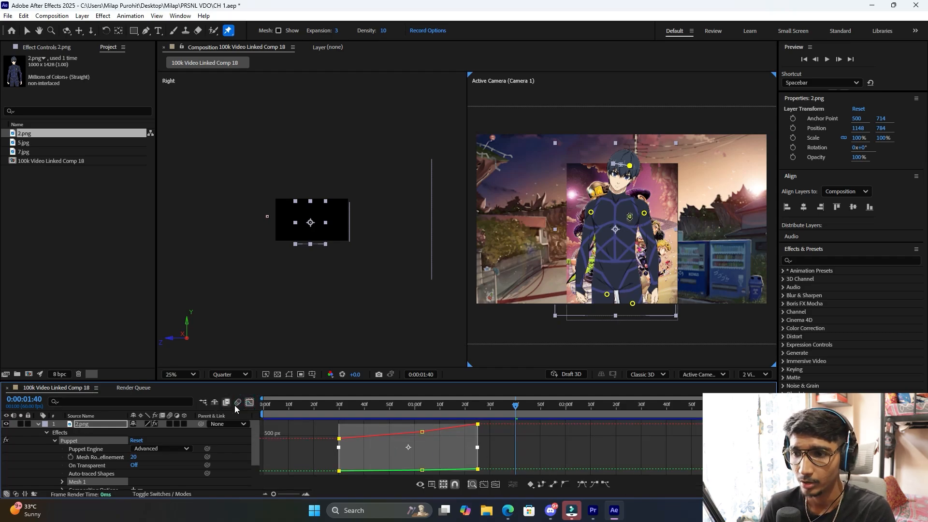
pyautogui.click(249, 402)
pyautogui.click(249, 402)
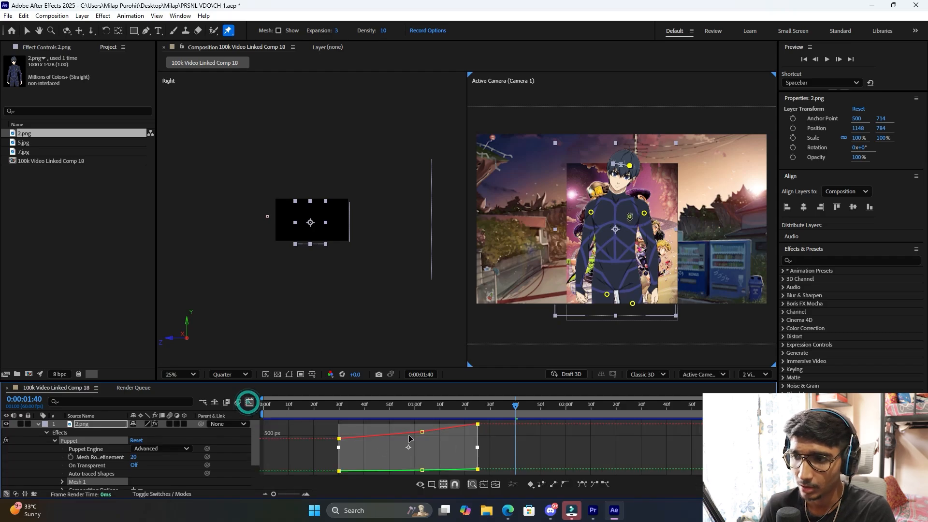
pyautogui.click(249, 402)
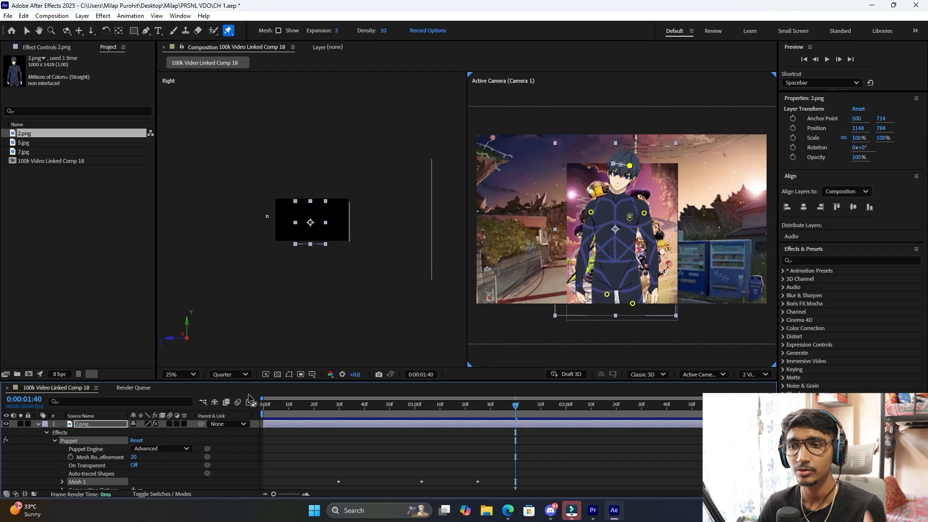
# - Move the current time to 0:00:00:29 and switch from the Puppet Pin tool to the Selection tool
pyautogui.click(337, 411)
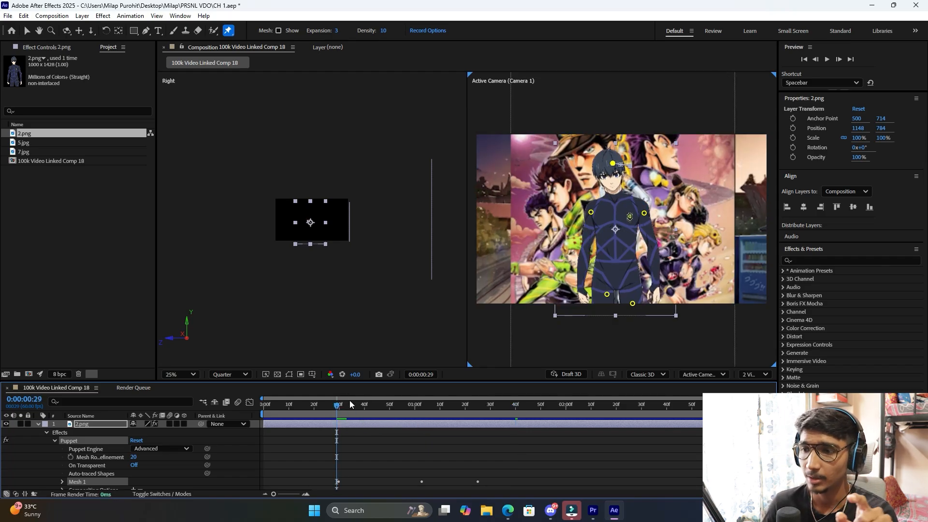
pyautogui.click(27, 31)
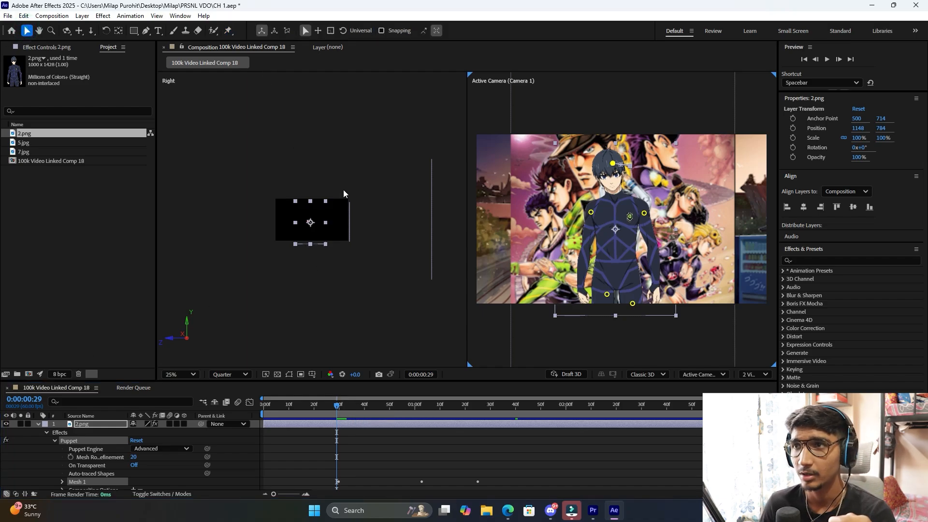